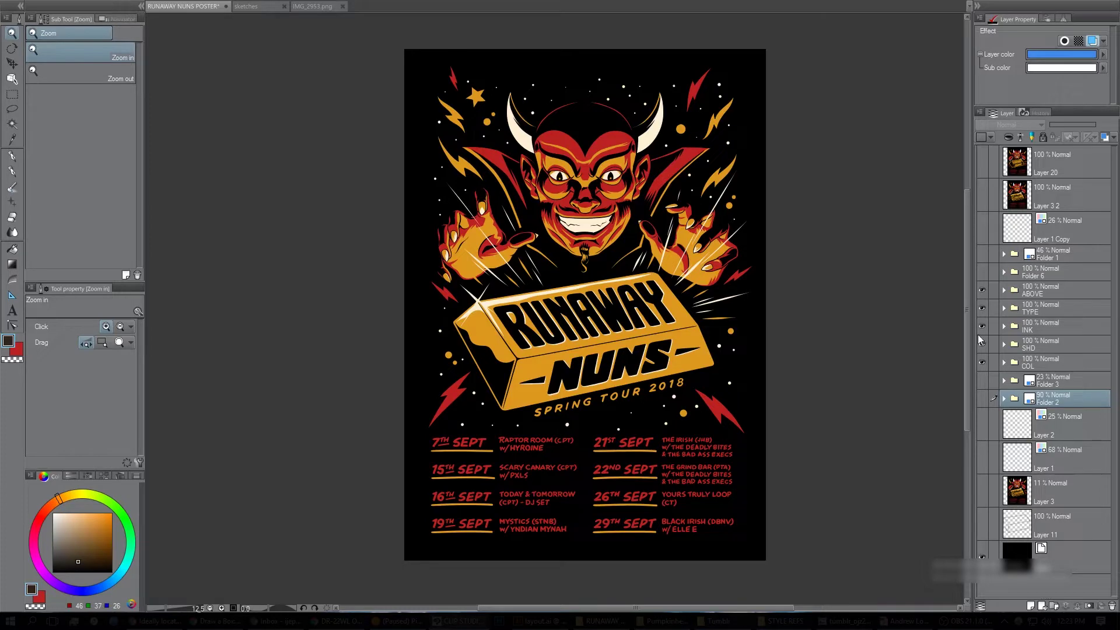
Inspect the finished Runaway Nuns poster up close and as a whole.
left_click(671, 210)
left_click_drag(671, 210, 719, 206)
left_click_drag(868, 353, 898, 410)
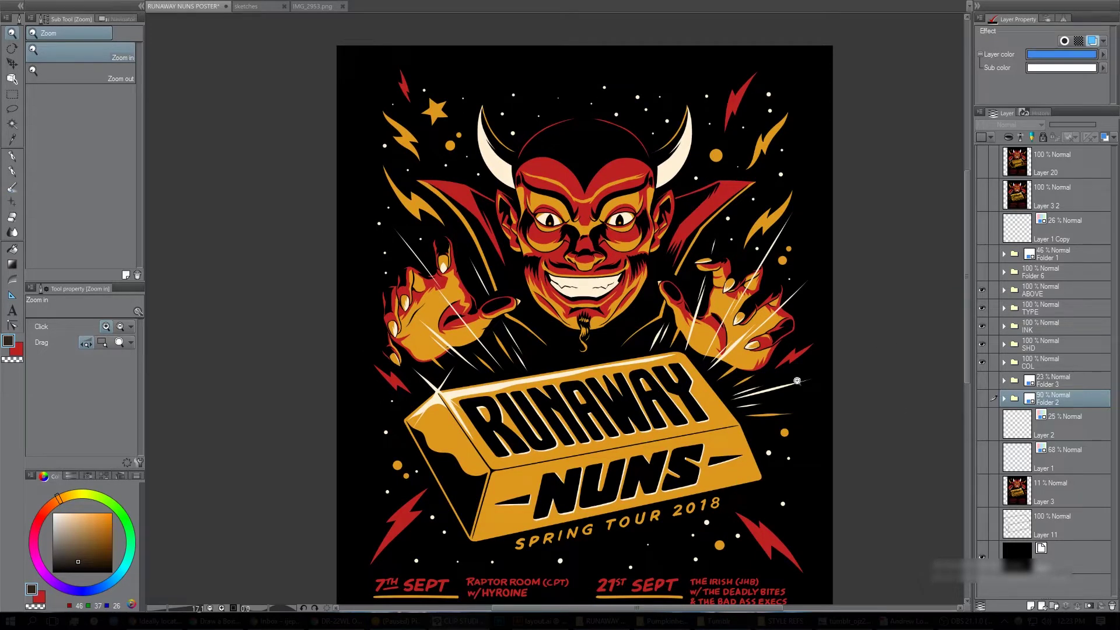
left_click_drag(786, 301, 798, 242)
scroll(775, 251, "down", 2)
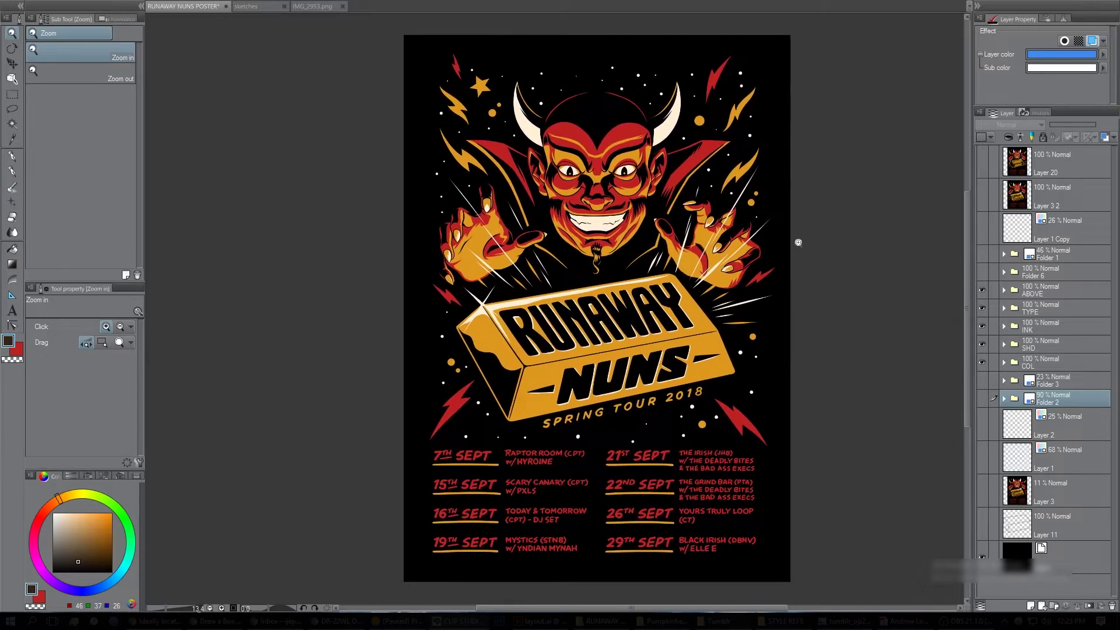
mouse_move(982, 290)
left_mouse_down()
mouse_move(985, 339)
mouse_move(982, 274)
left_mouse_up()
Switch to the sketches document and hide the coloured devil thumbnail in Folder 4.
left_click(255, 8)
left_click(982, 330)
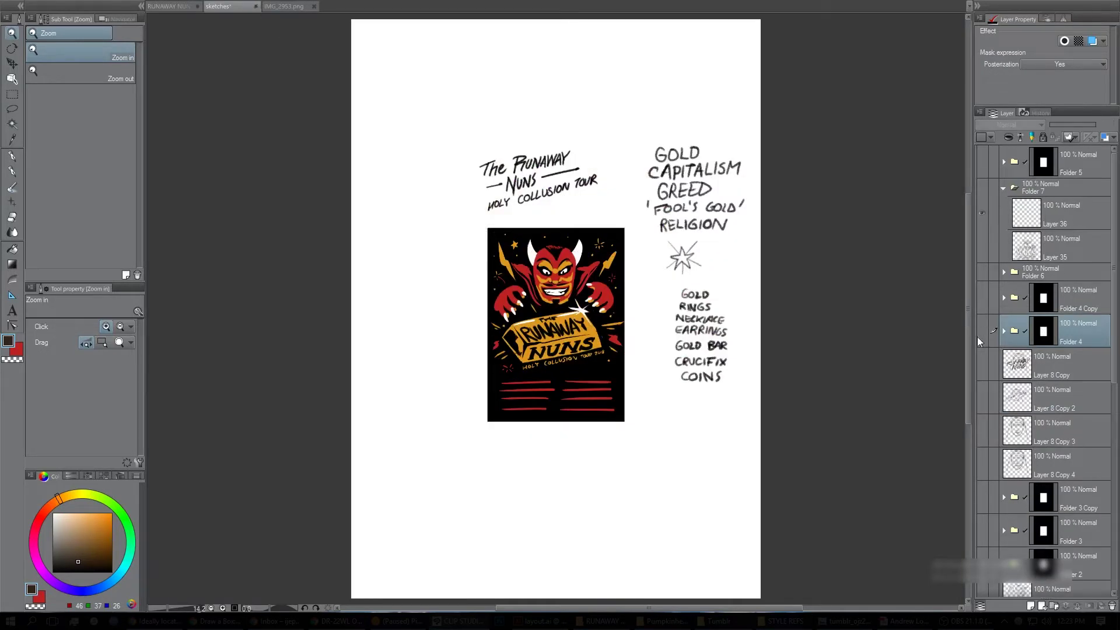
left_click_drag(774, 472, 788, 463)
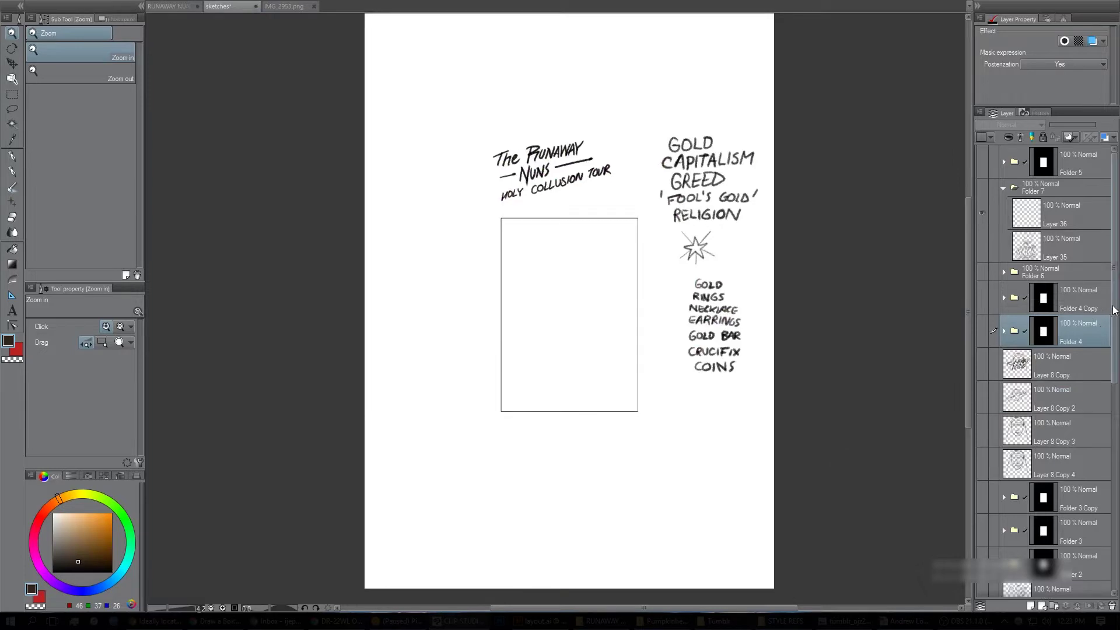
Hide the handwritten notes on Layer 3, Layer 2 and Layer 1, leaving only the empty poster frame.
scroll(1012, 443, "down", 5)
left_click(981, 495)
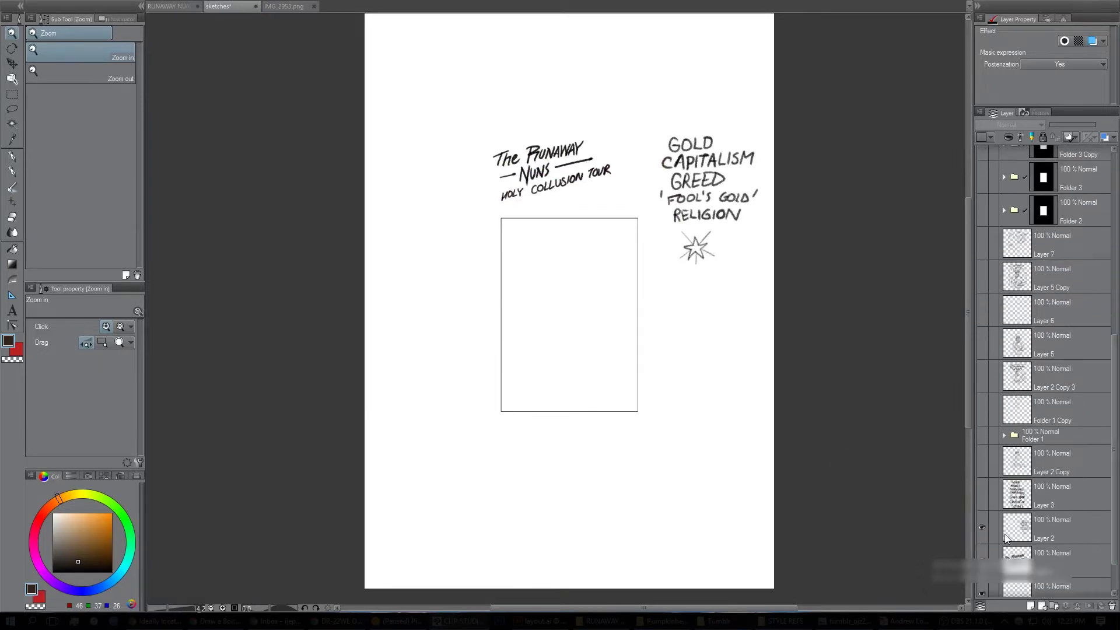
left_click(981, 527)
left_click(982, 557)
scroll(1114, 505, "down", 2)
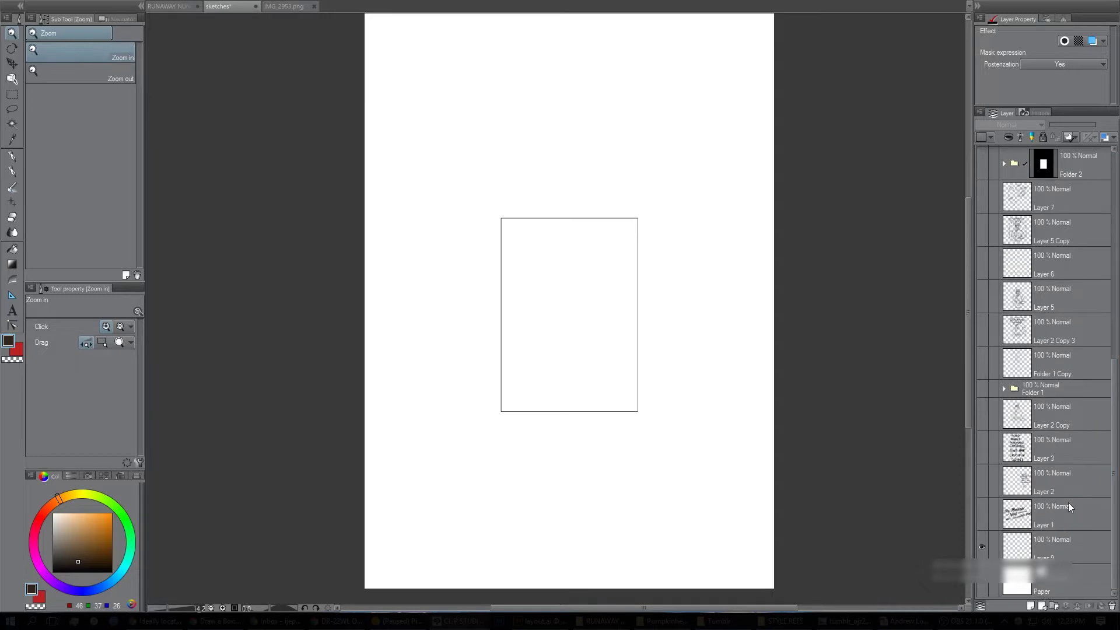
Show the brainstorming word lists on Layer 2 and Layer 3 beside the poster frame.
left_click(982, 482)
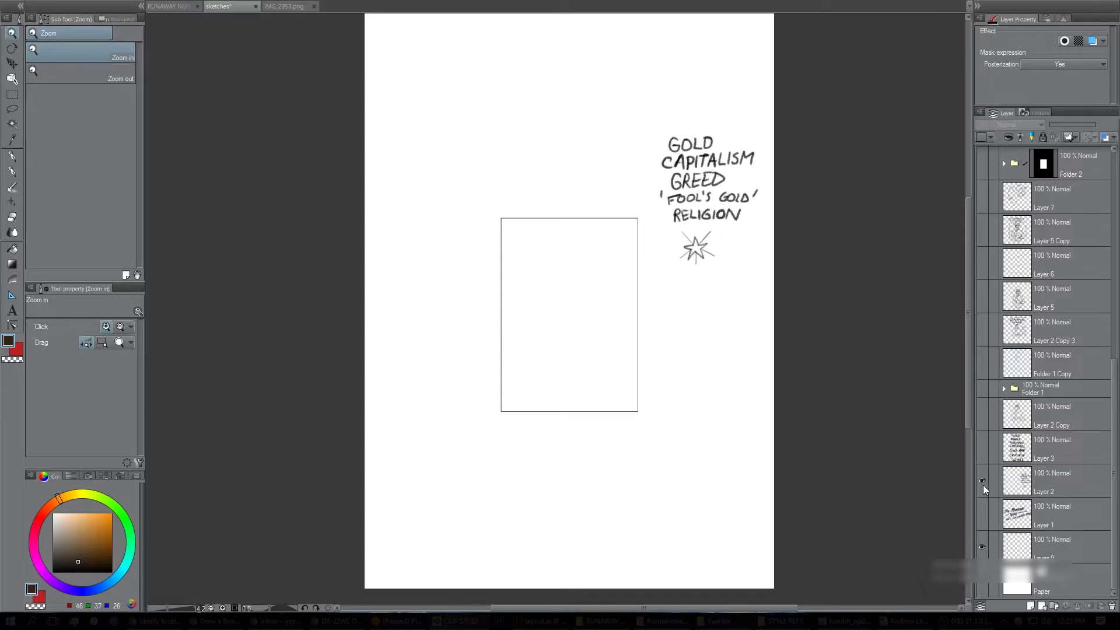
left_click(982, 485)
left_click(983, 447)
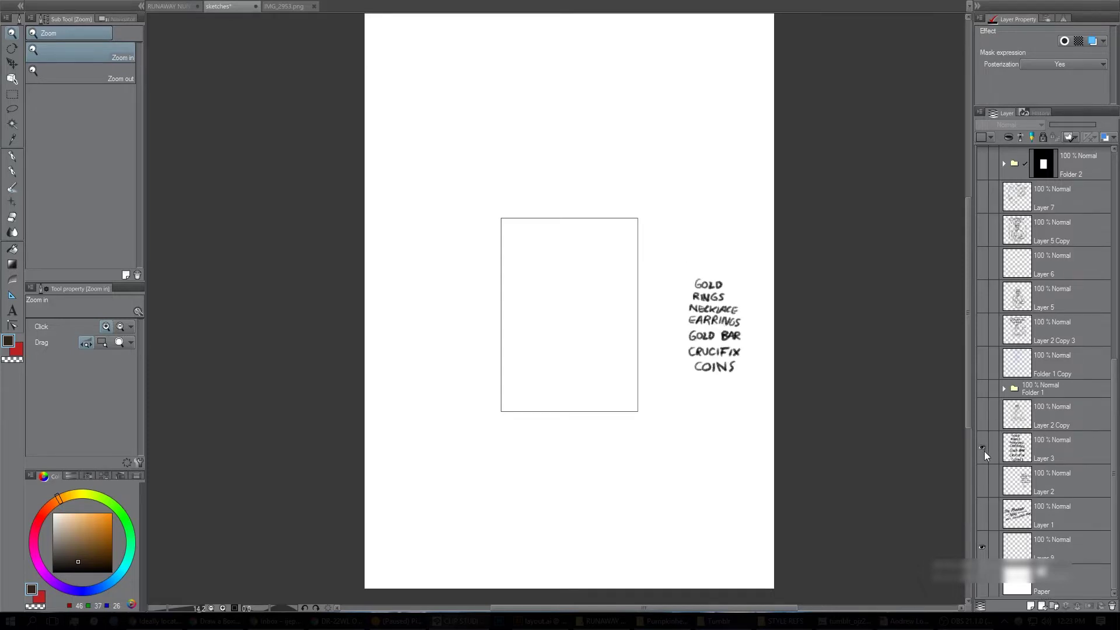
left_click(982, 482)
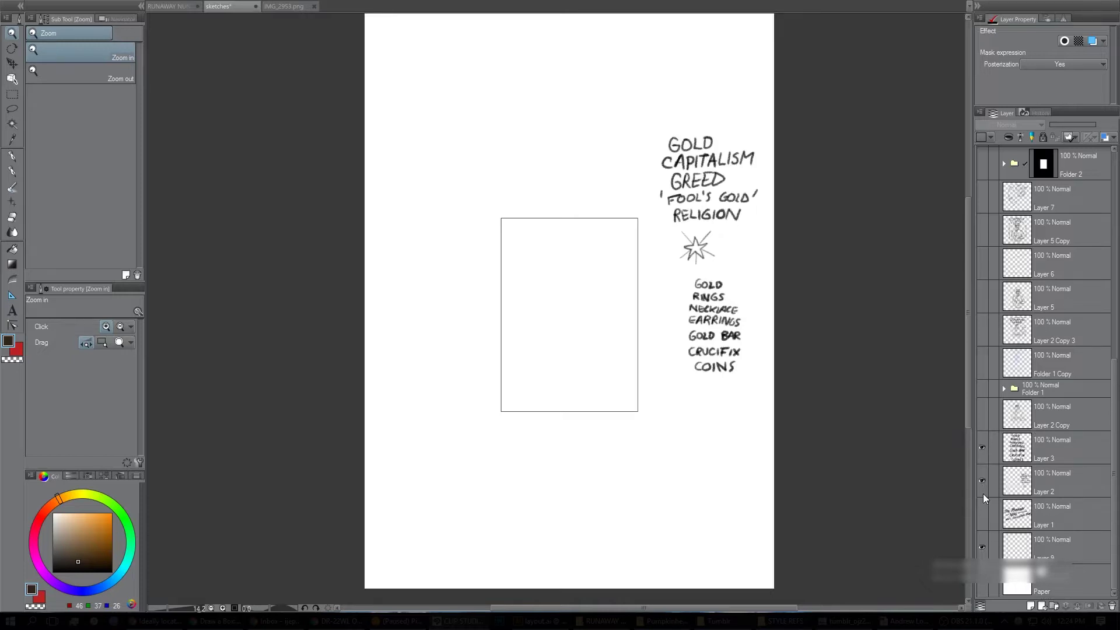
Briefly preview the sketch on Layer 2 Copy and hide the word lists on Layer 3 and Layer 2.
left_click(983, 414)
left_click(982, 414)
left_click(982, 446)
left_click(983, 479)
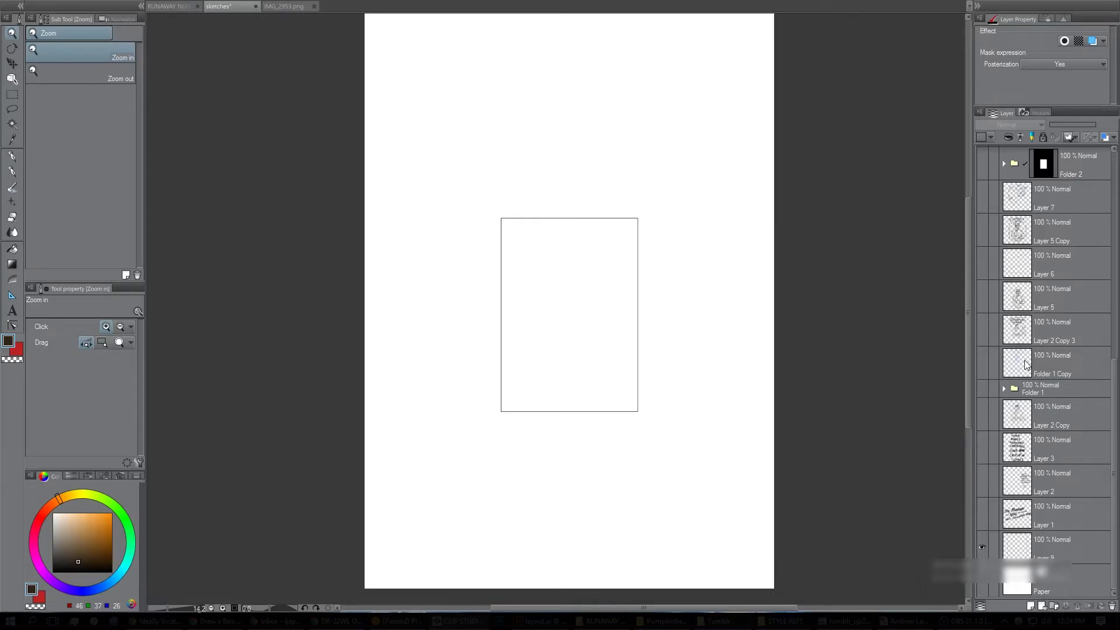
Review the early nun sketches on Layer 2 Copy and in Folder 1 up close, and hide them again.
left_click(982, 414)
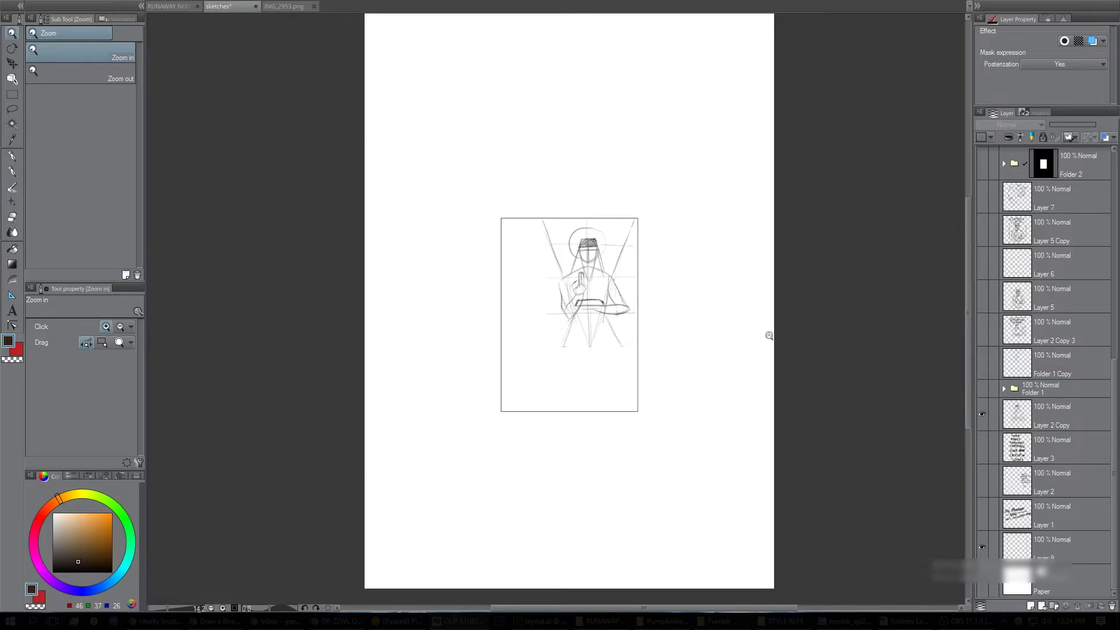
left_click(982, 390)
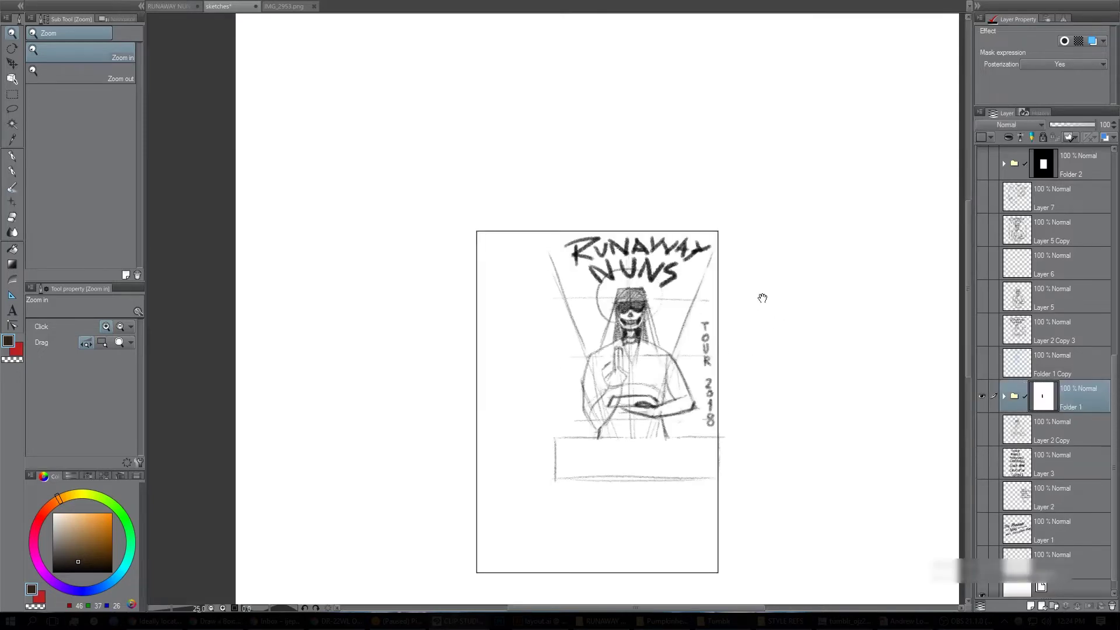
left_click_drag(787, 293, 791, 292)
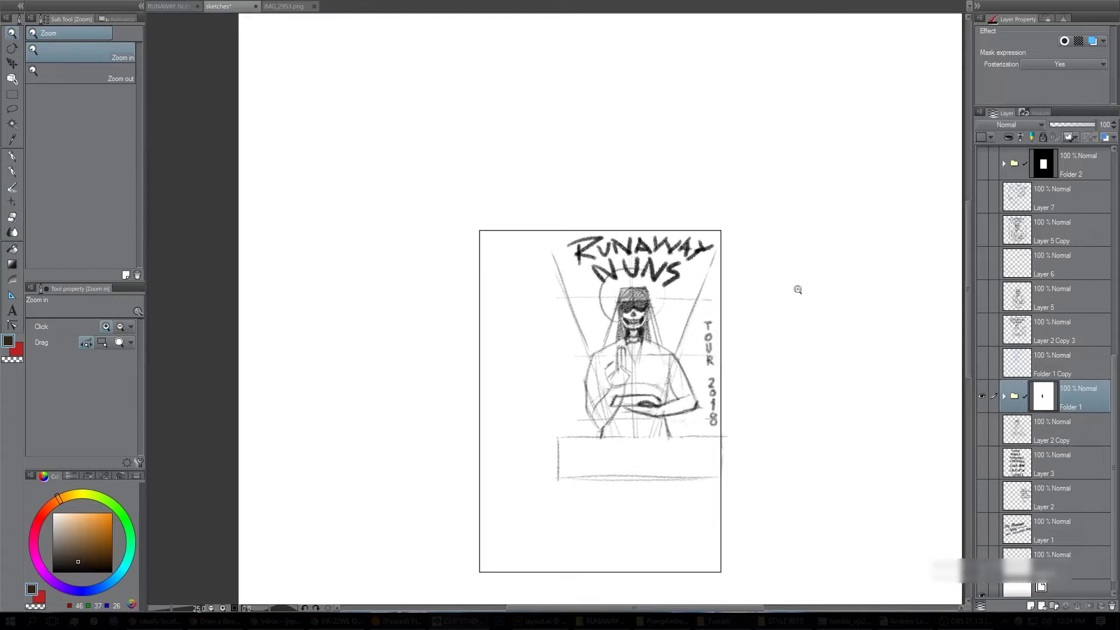
left_click(981, 392)
left_click(981, 393)
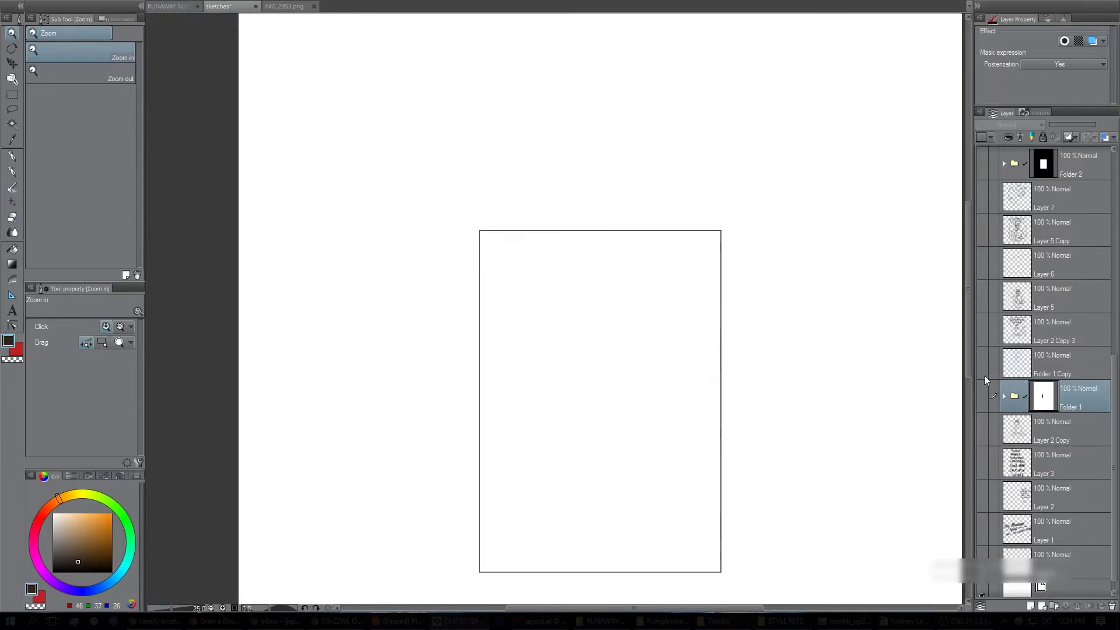
Preview the Layer 2 Copy 3 layout, replacing it with the skull-faced nun sketch on Layer 5.
left_click(982, 328)
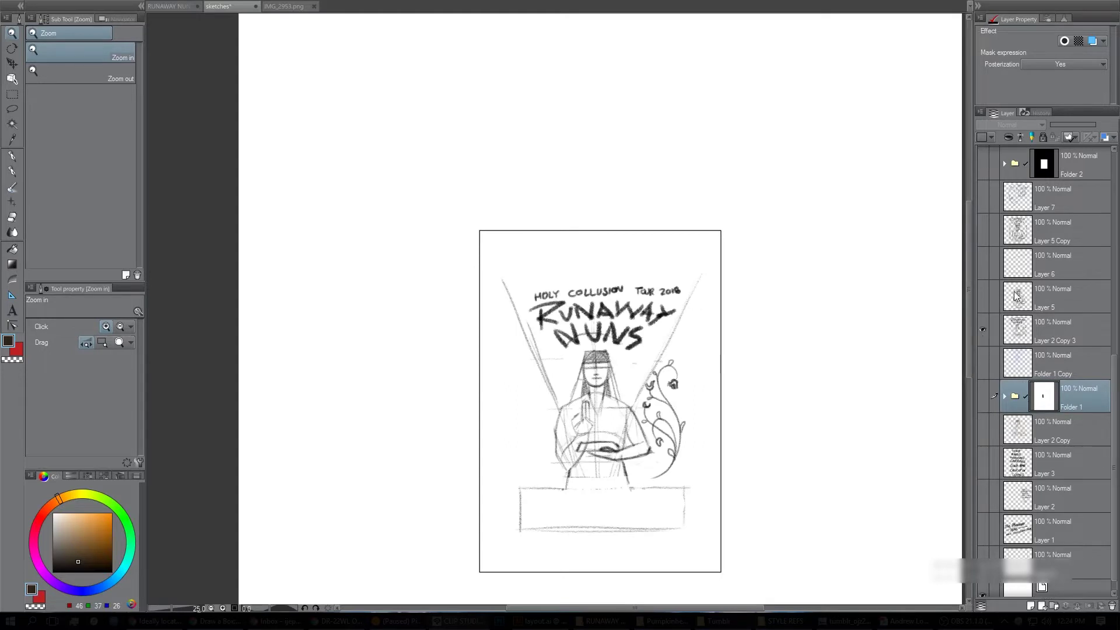
left_click(983, 296)
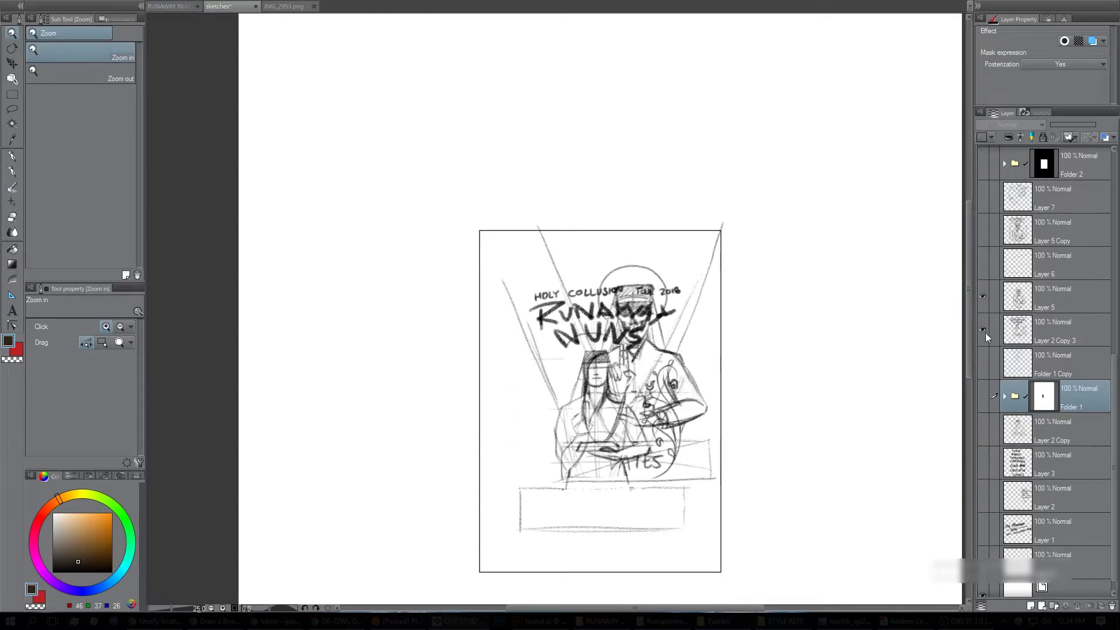
left_click(982, 327)
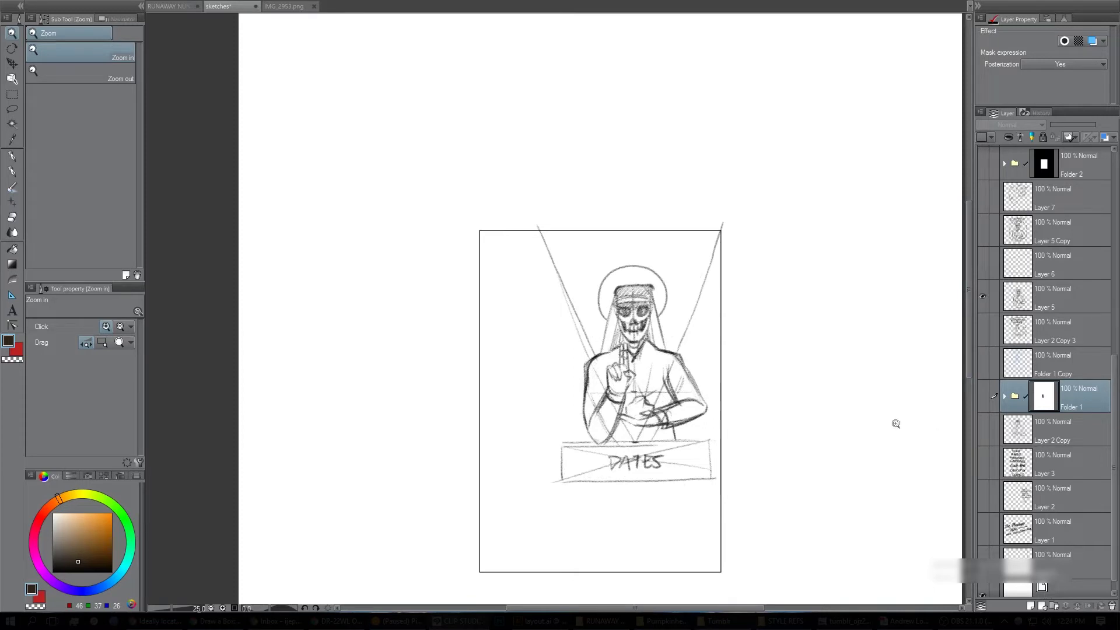
Check the guide lines on Layer 6 and display only the skull nun layout on Layer 5 Copy, centred in view.
left_click(982, 262)
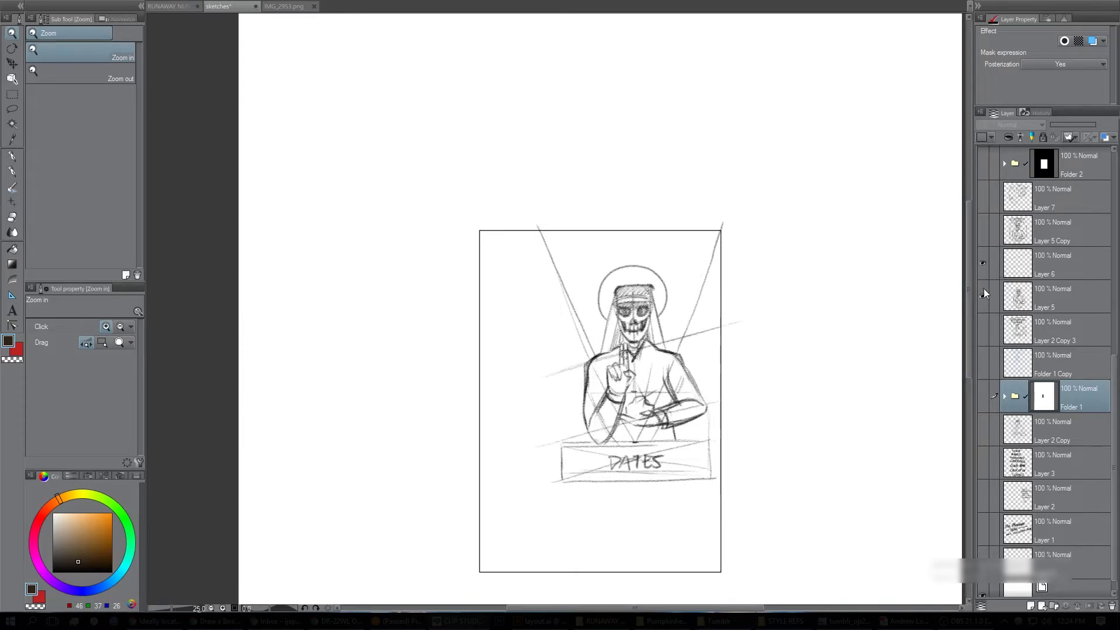
left_click(982, 296)
left_click(982, 230)
left_click(982, 263)
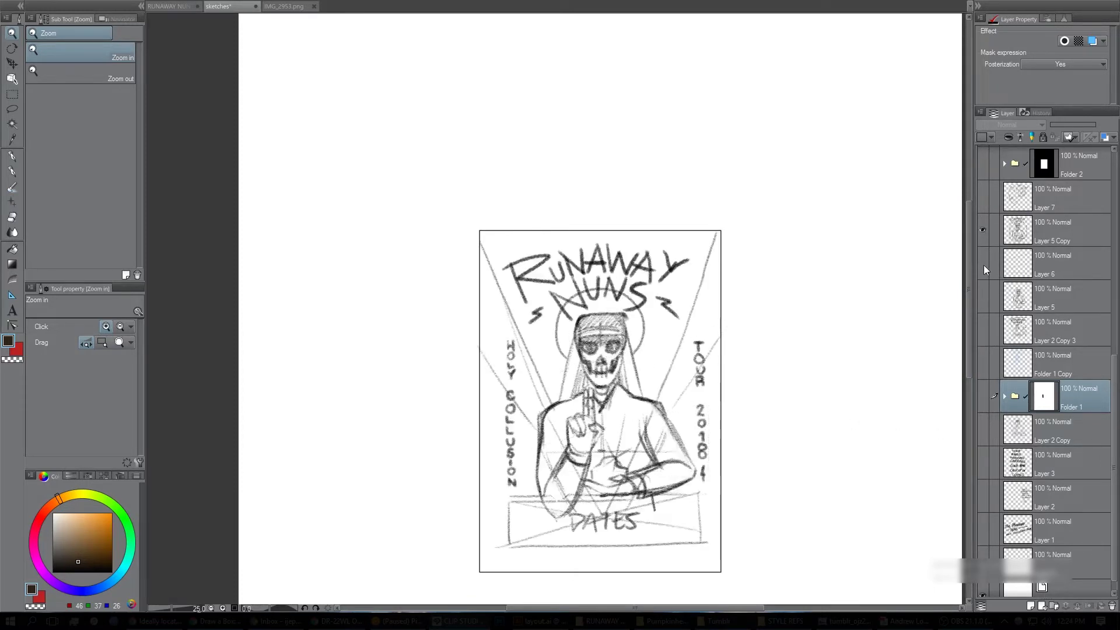
left_click_drag(865, 390, 730, 350)
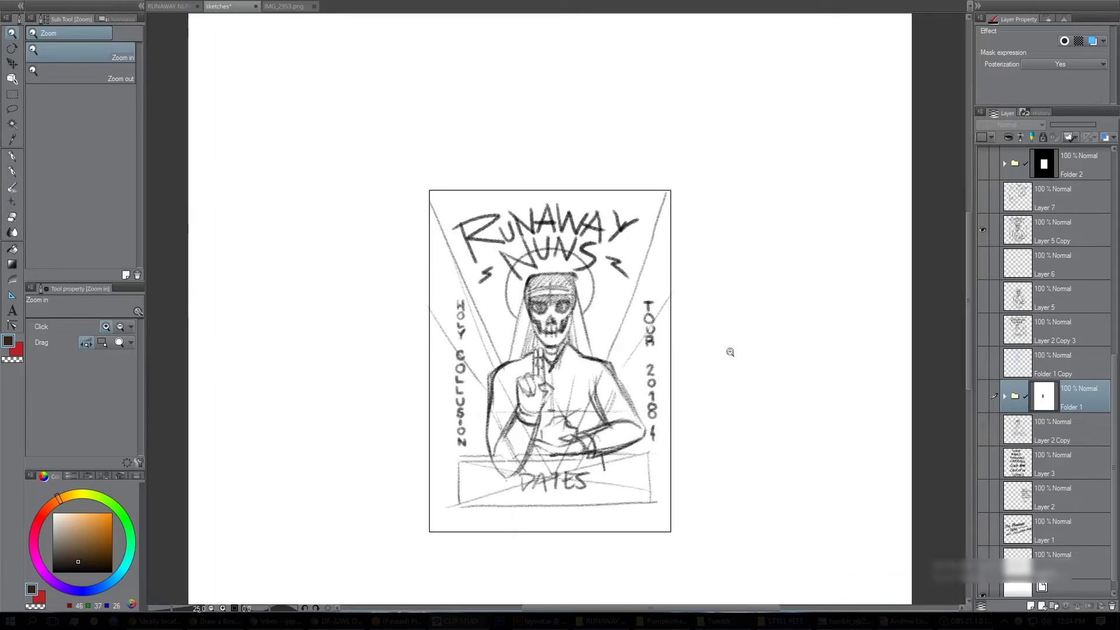
Compare the skull profile sketch on Layer 7 with Layer 5 Copy and hide both layers.
scroll(1039, 362, "up", 5)
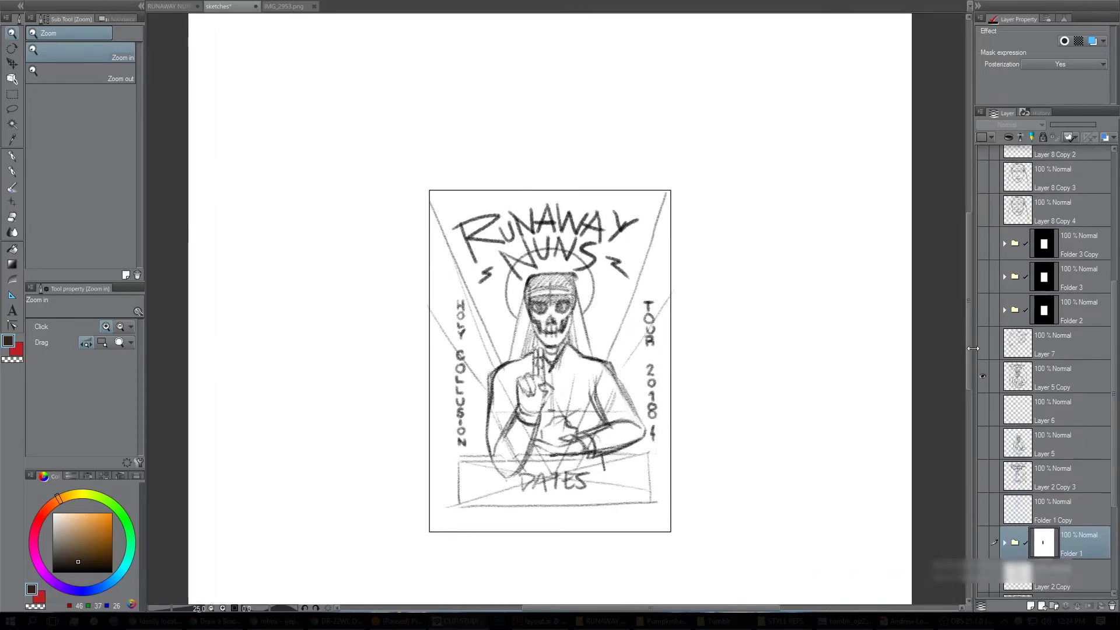
left_click(982, 344)
left_click(983, 376)
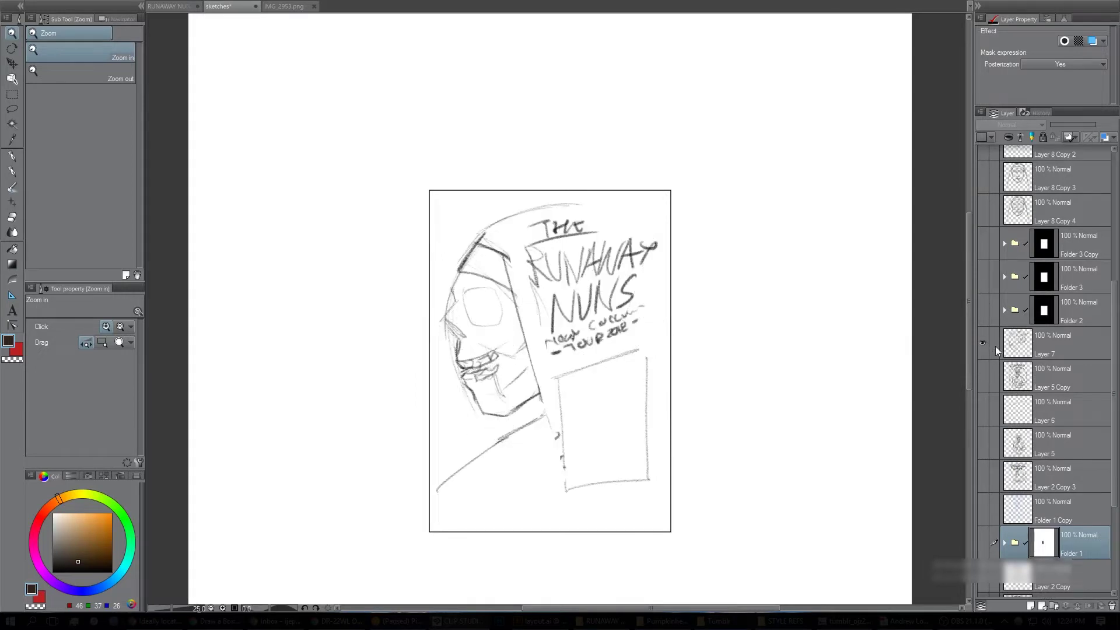
left_click(983, 376)
left_click(982, 345)
left_click(982, 376)
Show the coloured nun profile in Folder 2 and examine it up close and within the full frame.
left_click(983, 309)
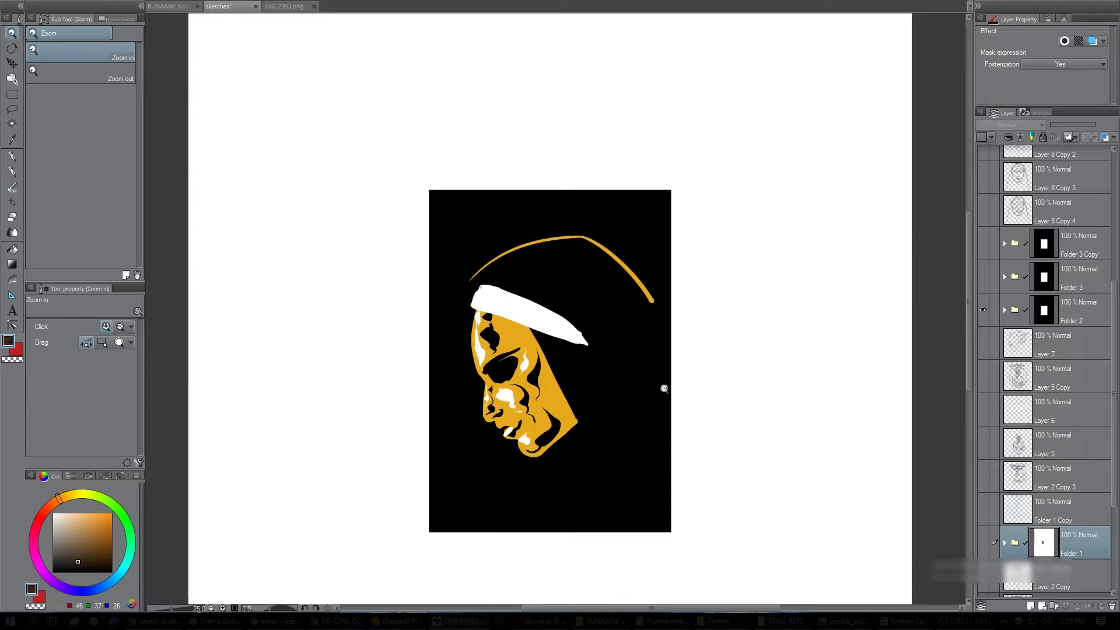
left_click(577, 405)
key("p")
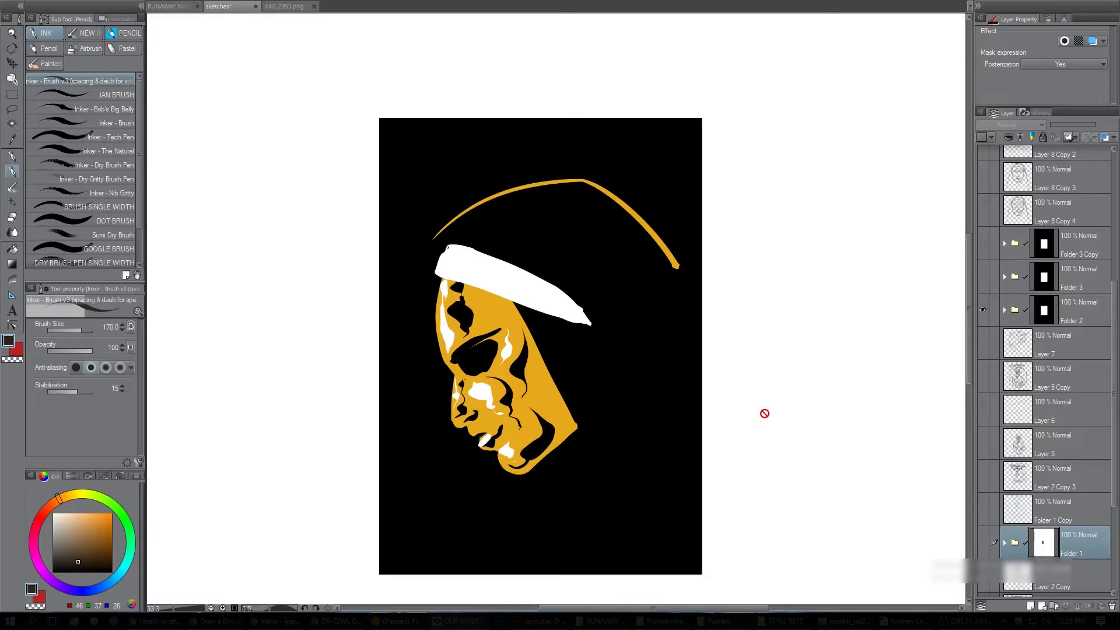
key("/")
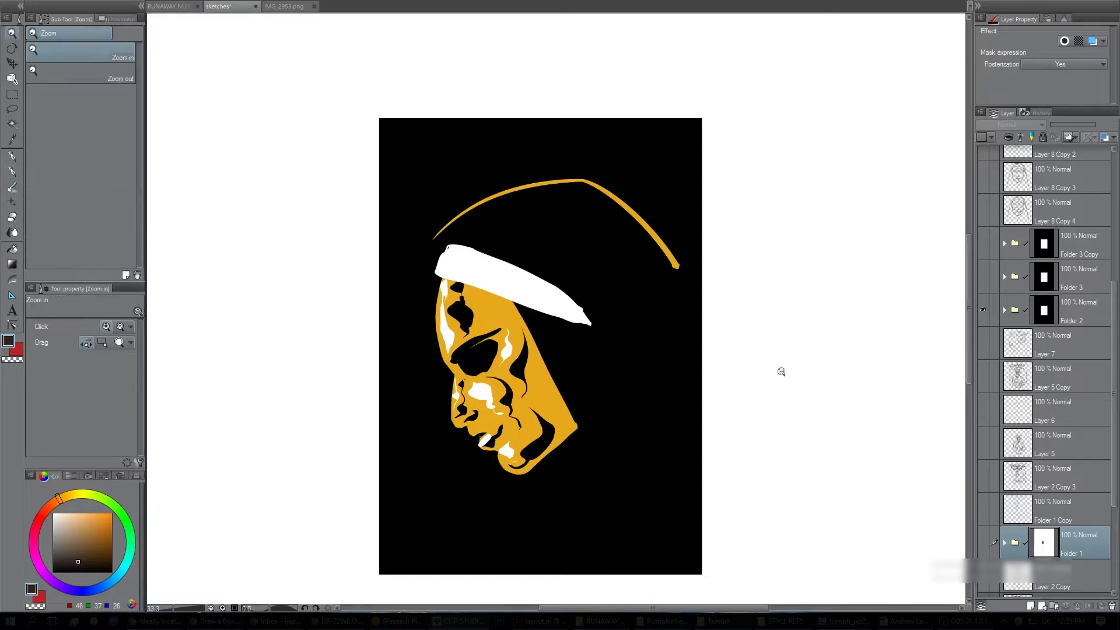
left_click(783, 368, "alt")
left_click_drag(821, 409, 823, 375)
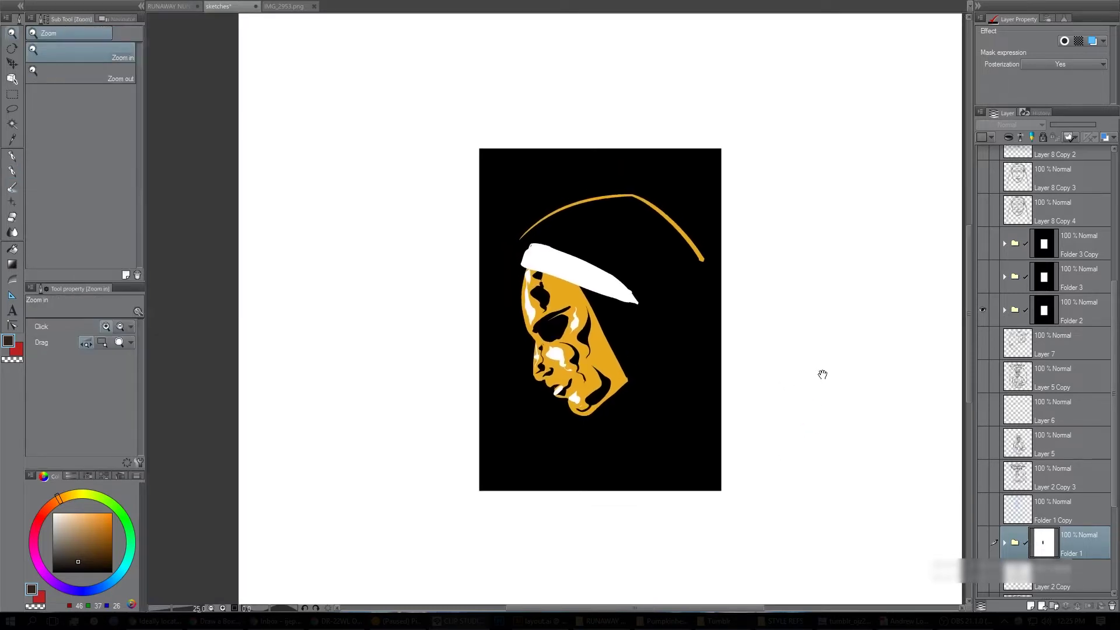
Preview the coloured skull nun thumbnail in Folder 3, replacing it with the variant in Folder 3 Copy.
left_click(982, 277)
left_click(982, 310)
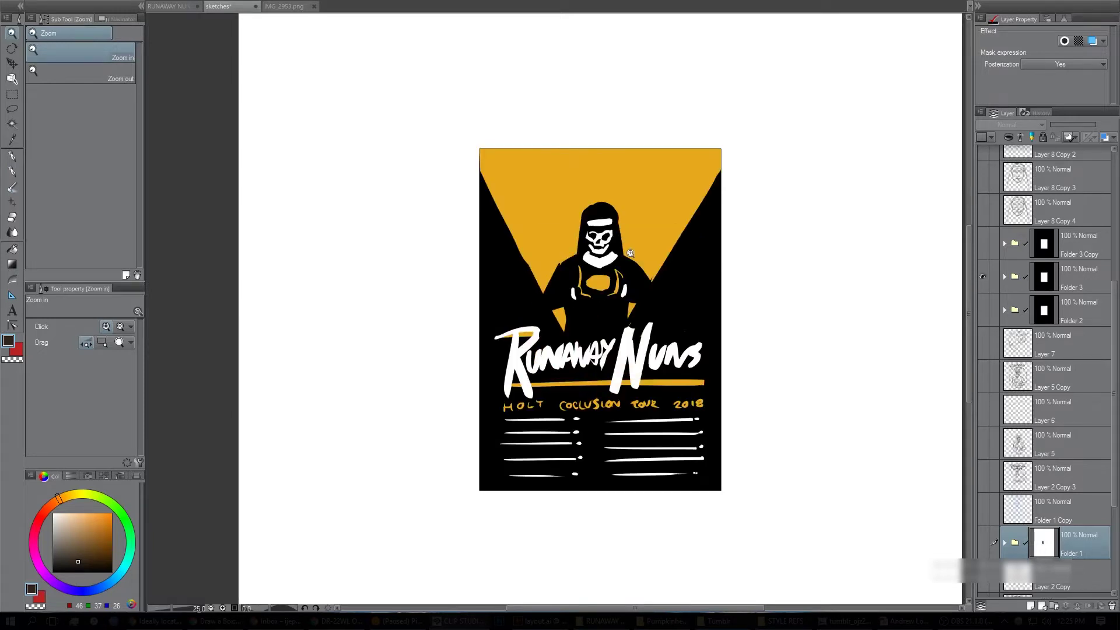
left_click(983, 243)
left_click(982, 276)
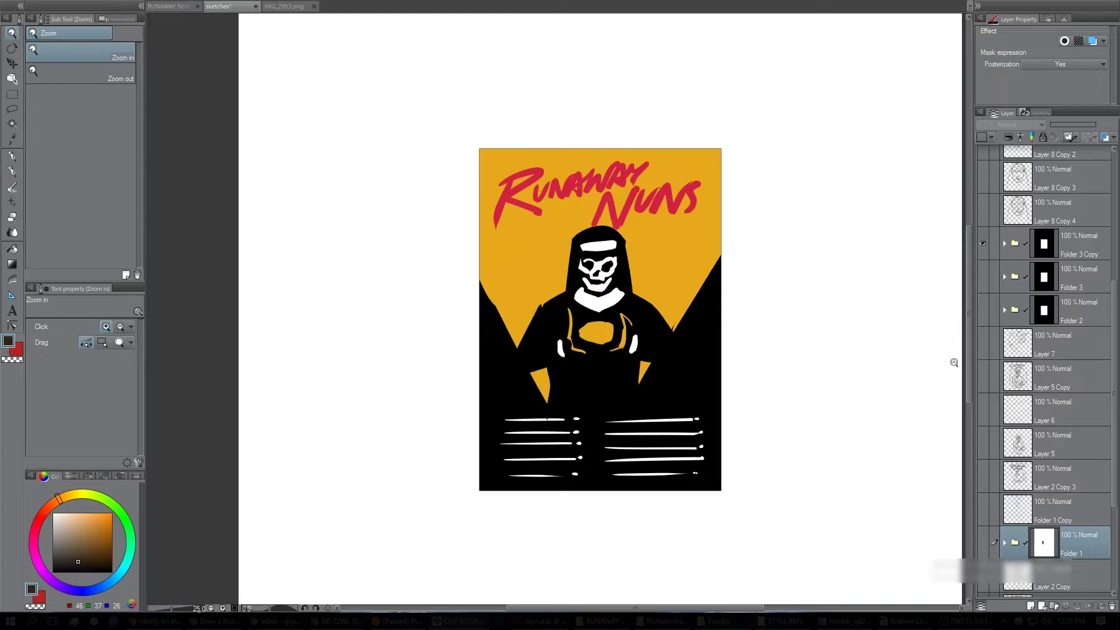
Hide Folder 3 Copy and compare the nun head sketches on Layer 8 Copy 4 and Layer 8 Copy 3.
left_click(982, 244)
left_click(982, 210)
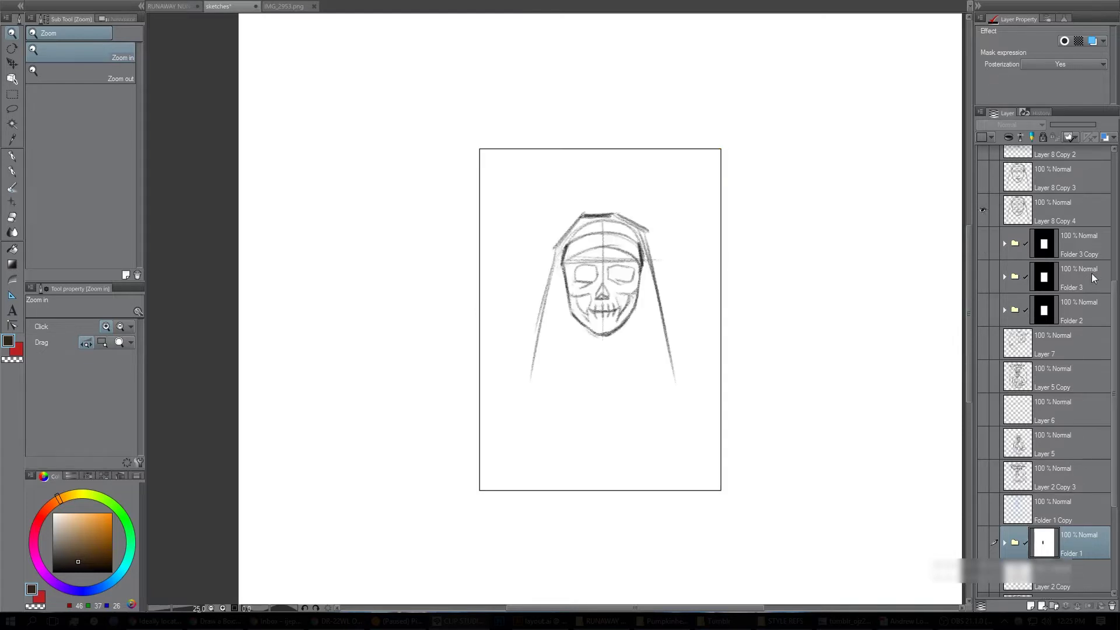
scroll(1003, 204, "up", 4)
left_click(983, 307)
left_click(982, 342)
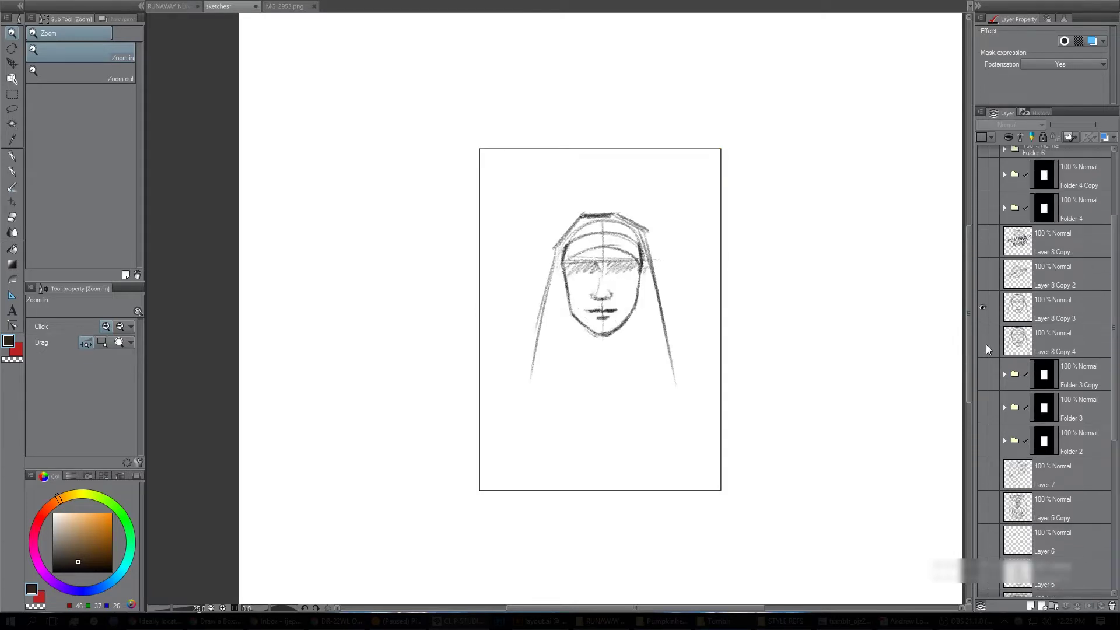
Preview the banner lettering sketch on Layer 8 Copy 2, replacing it with the larger lettering version on Layer 8 Copy.
left_click(982, 274)
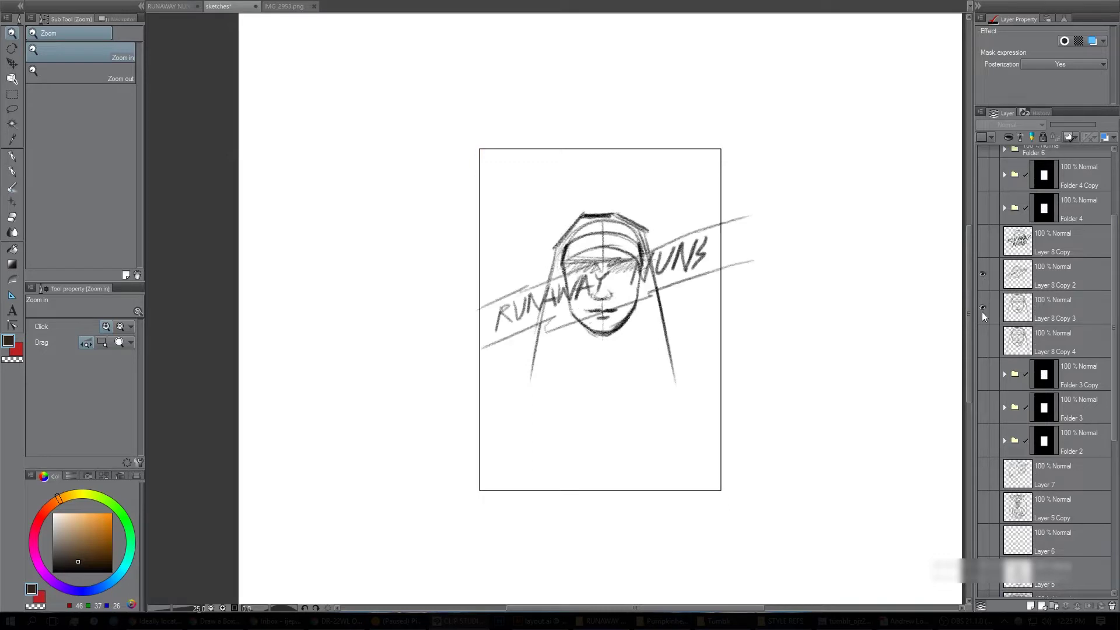
left_click(982, 307)
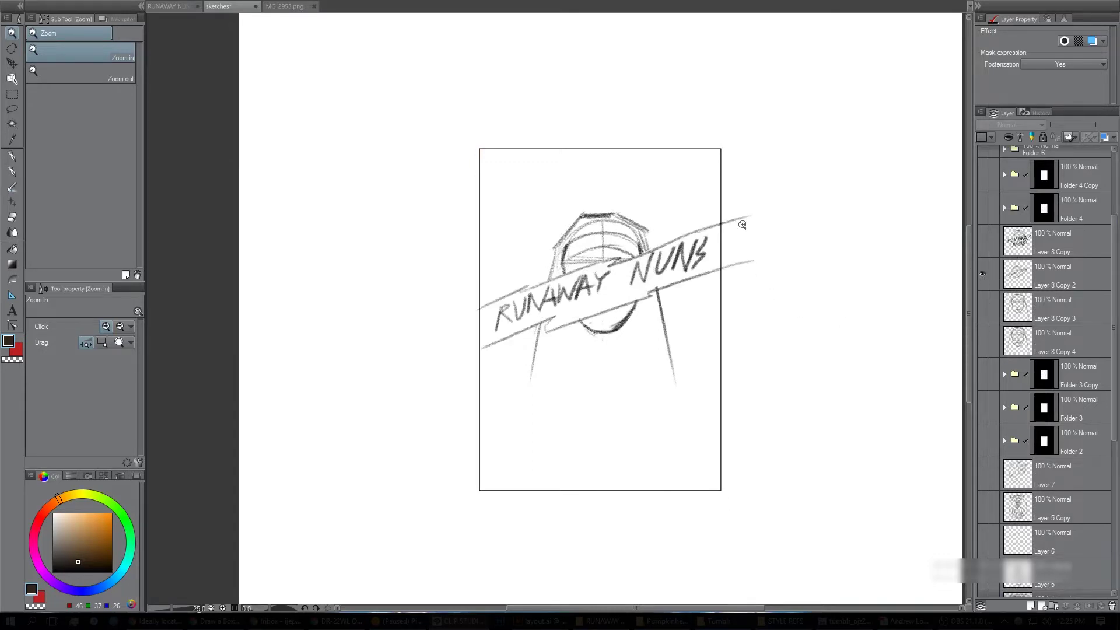
left_click(983, 246)
left_click(983, 273)
Show the coloured devil and gold bar thumbnail in Folder 4 again and hide Layer 8 Copy.
left_click(982, 207)
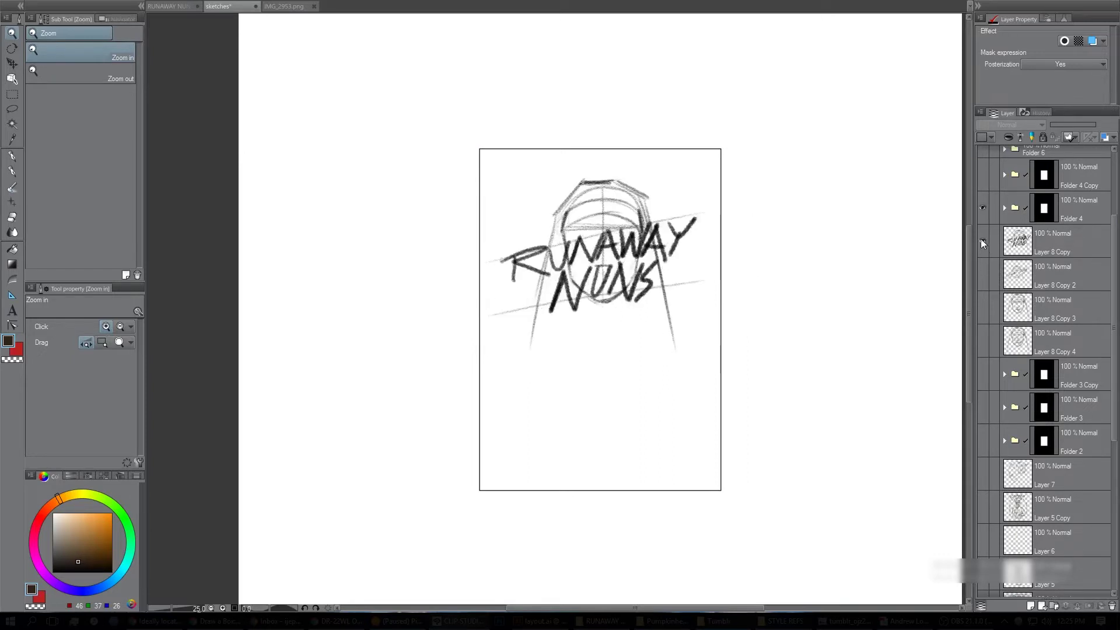
left_click(981, 239)
left_click_drag(1114, 295, 1109, 239)
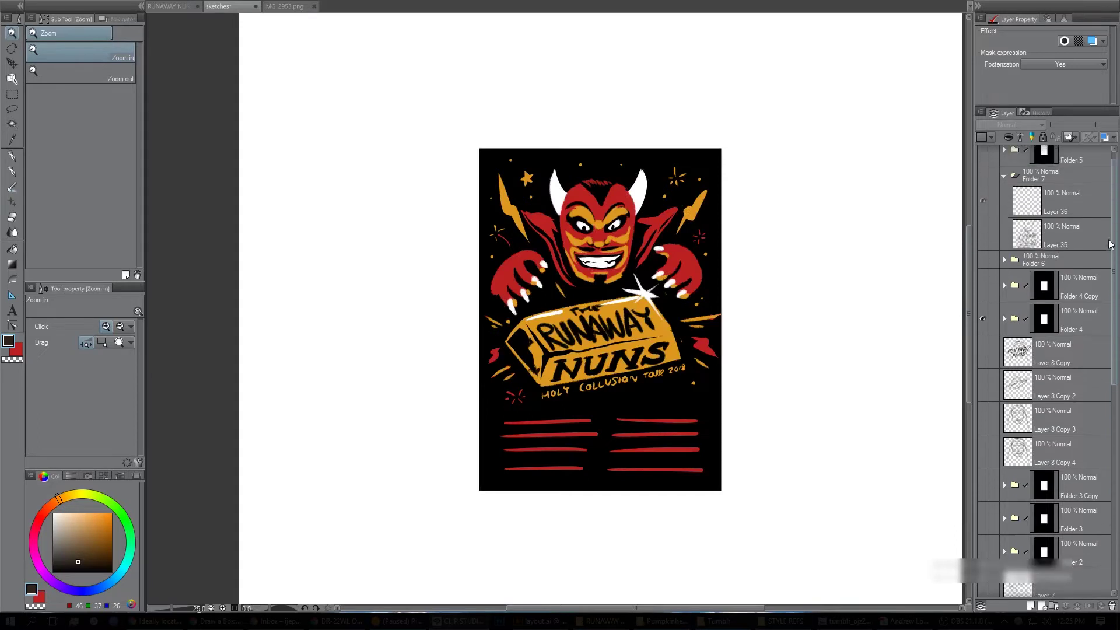
scroll(1111, 243, "up", 1)
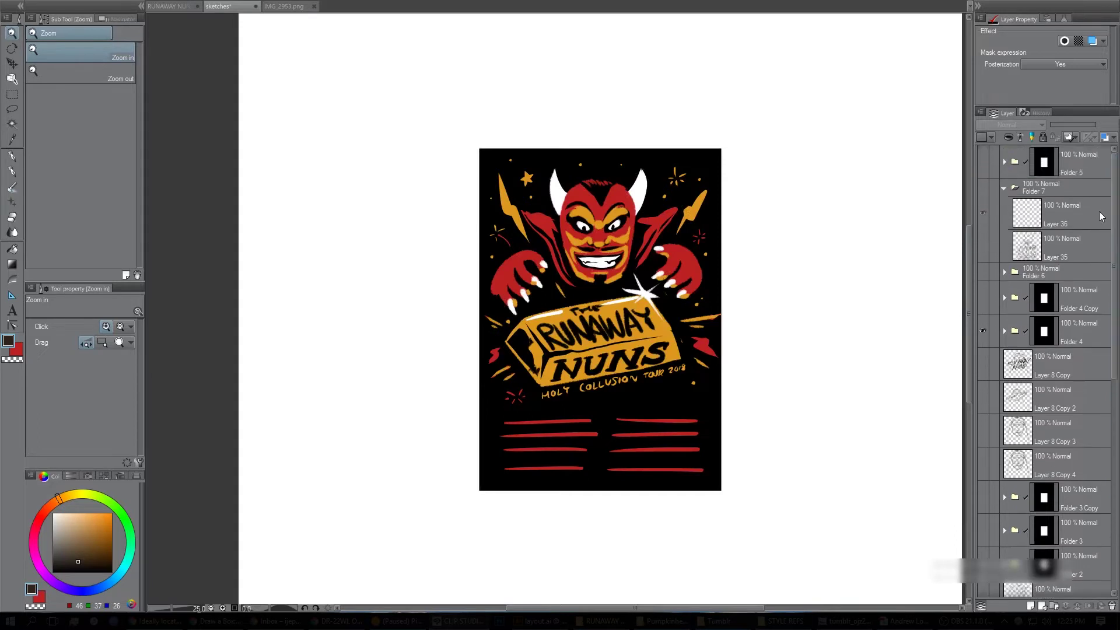
Compare the red-flame devil thumbnail in Folder 4 Copy with the devil pencil sketch in Folder 6.
left_click(982, 299, "alt")
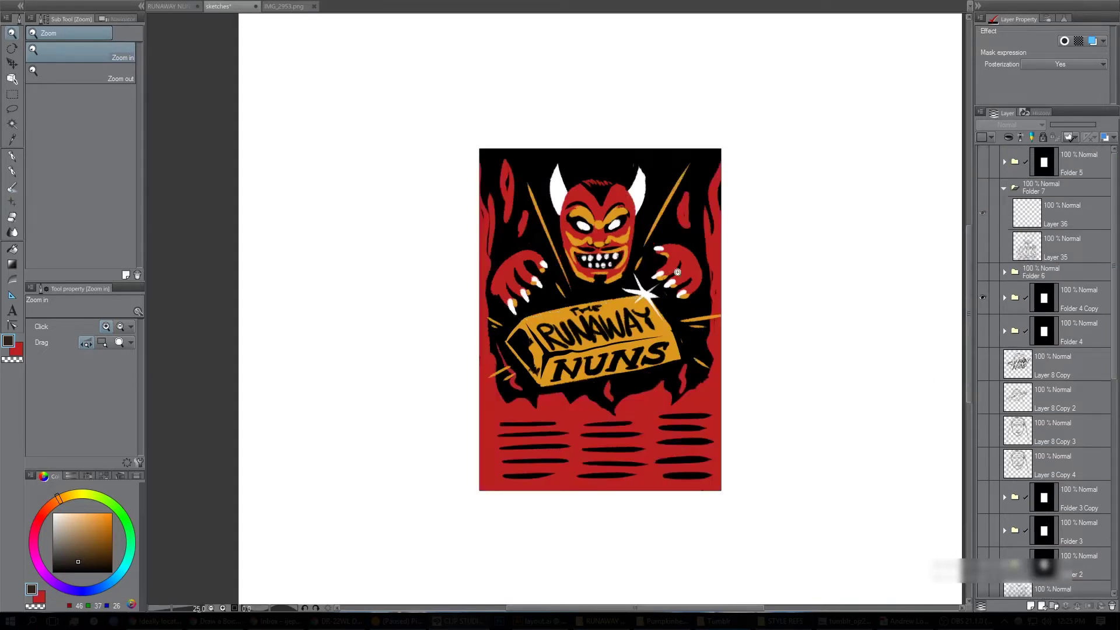
left_click(982, 272, "alt")
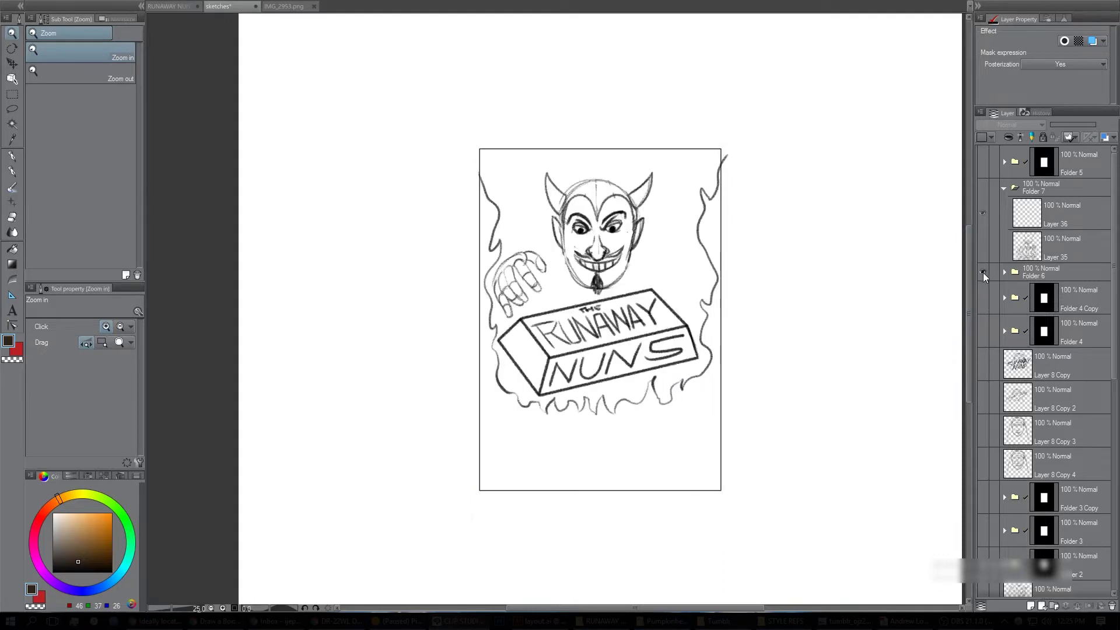
left_click(983, 272)
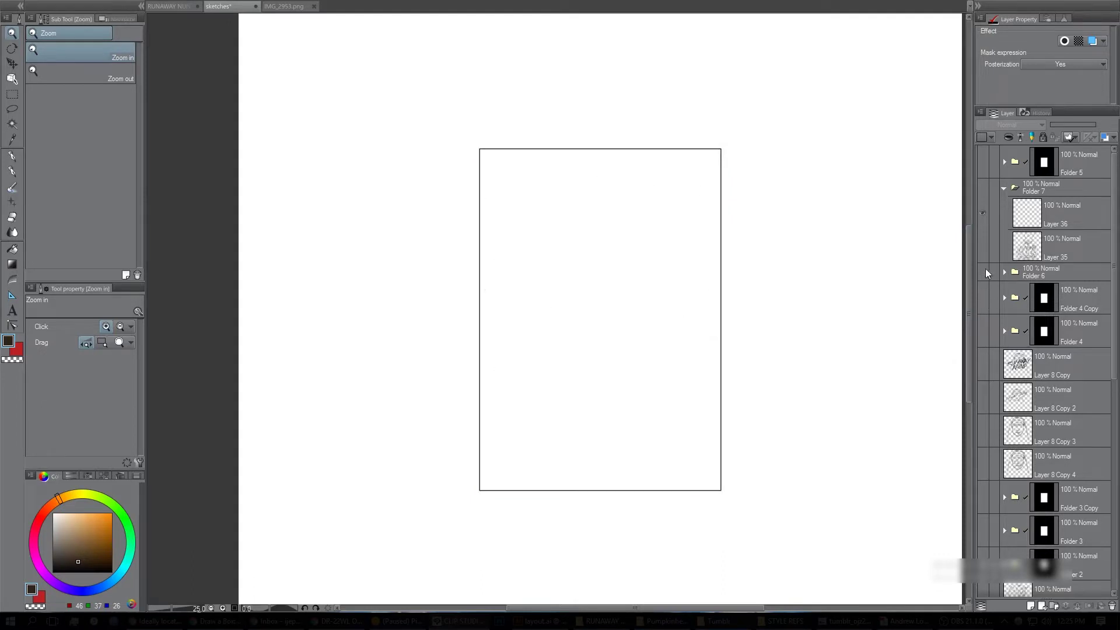
left_click(983, 161)
left_click(983, 161)
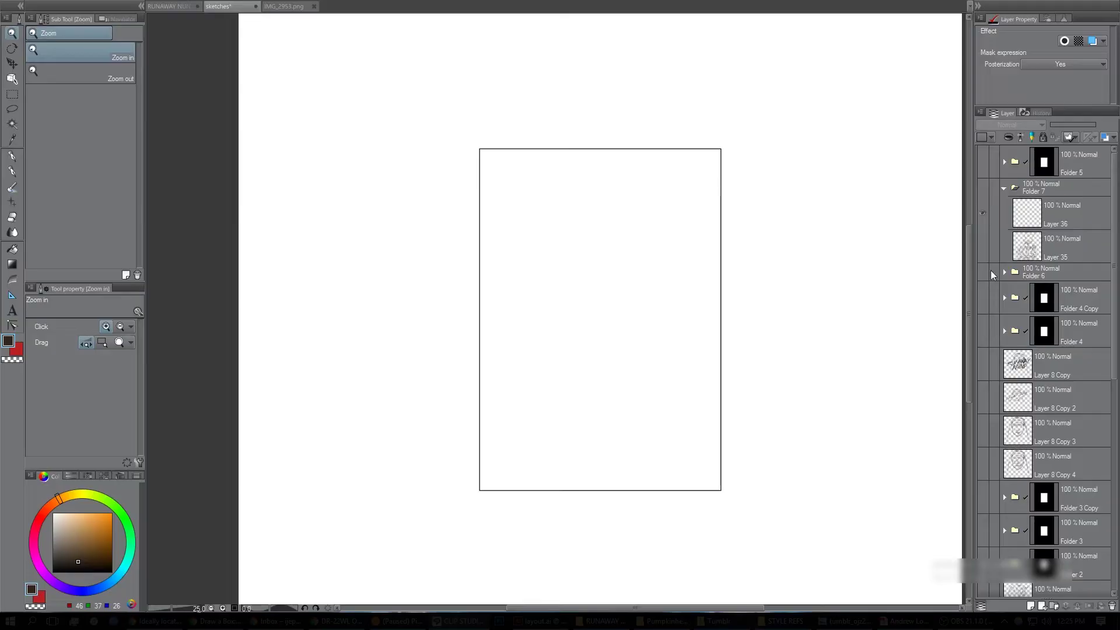
Review the Folder 6 sketch again, followed by the coloured thumbnails in Folder 4 and Folder 4 Copy.
left_click(983, 271)
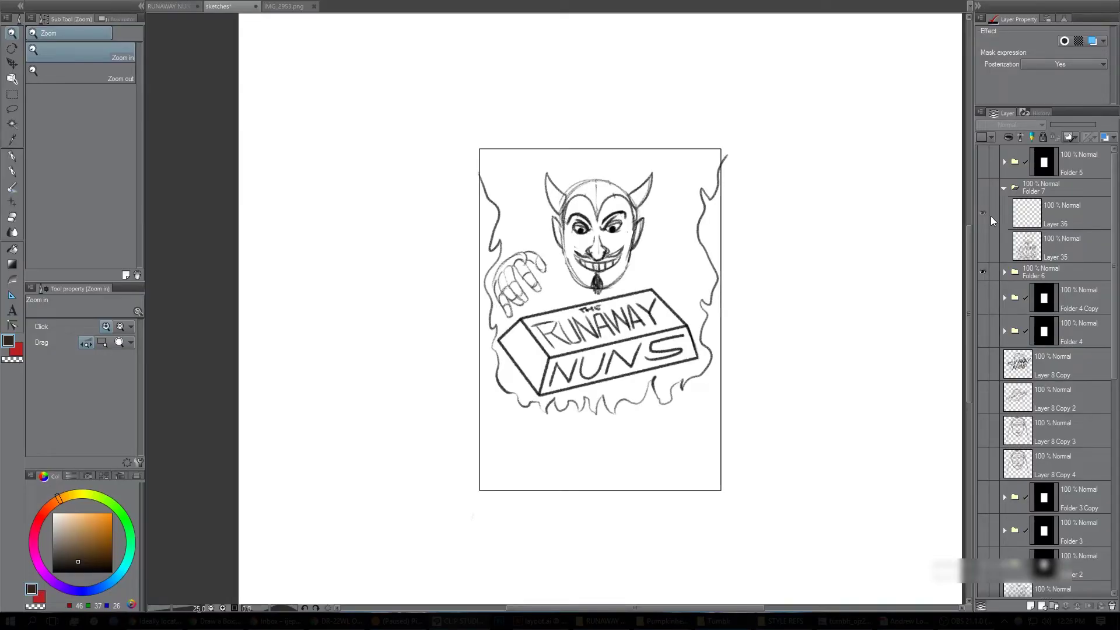
left_click(983, 270)
left_click(983, 331)
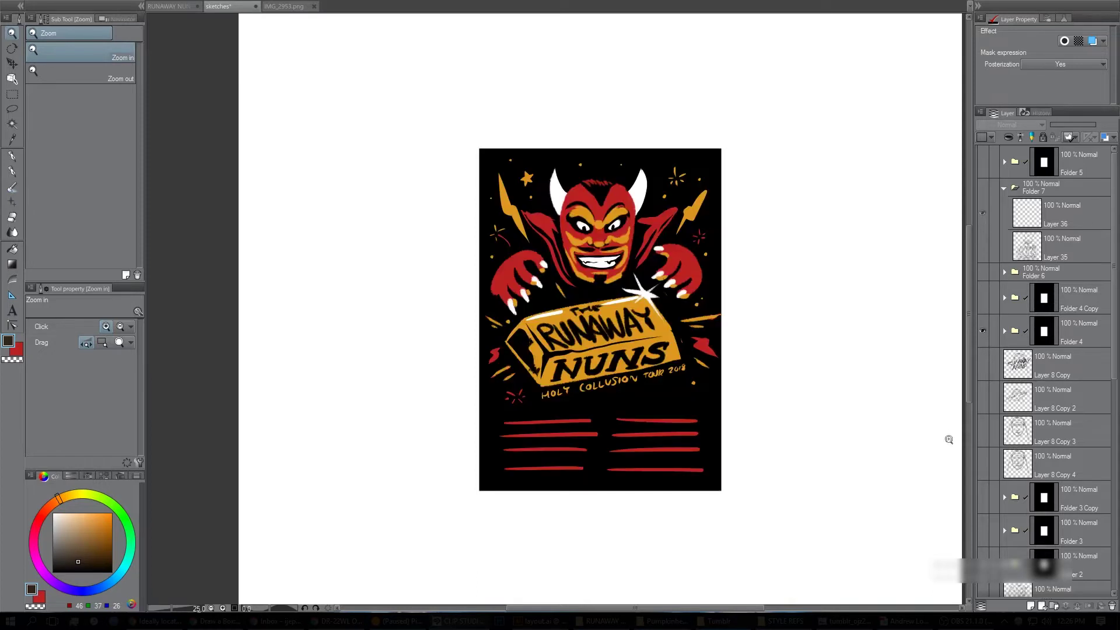
left_click(983, 331)
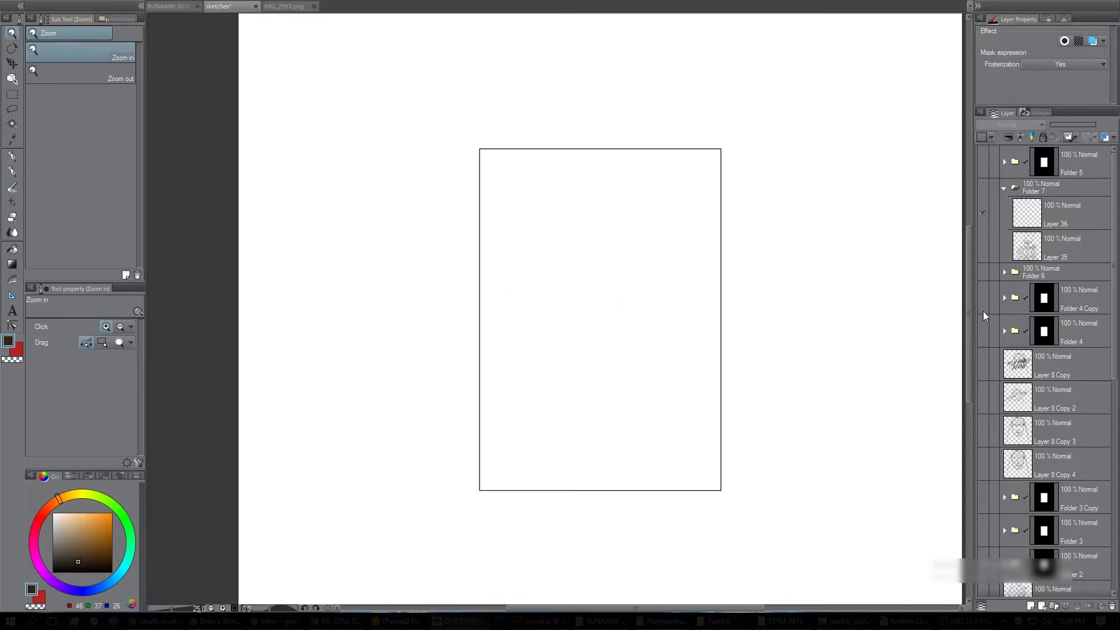
left_click(983, 297)
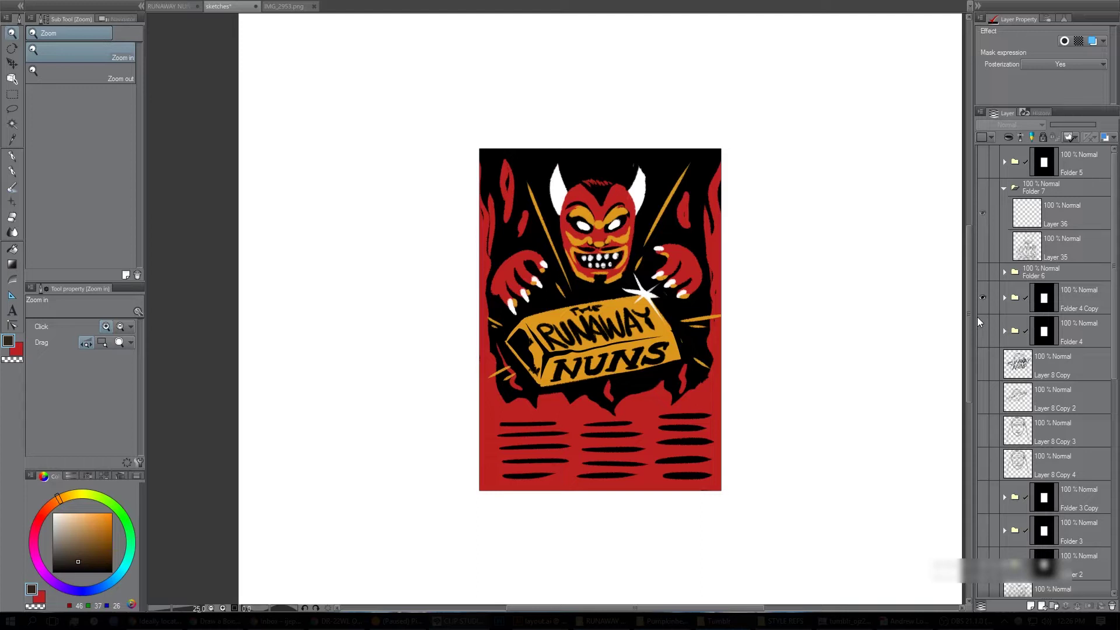
Expand Folder 4 Copy and hide its colour and lettering layers down to the black background on Layer 20 Copy.
left_click(1004, 298)
left_click_drag(1114, 280, 1113, 329)
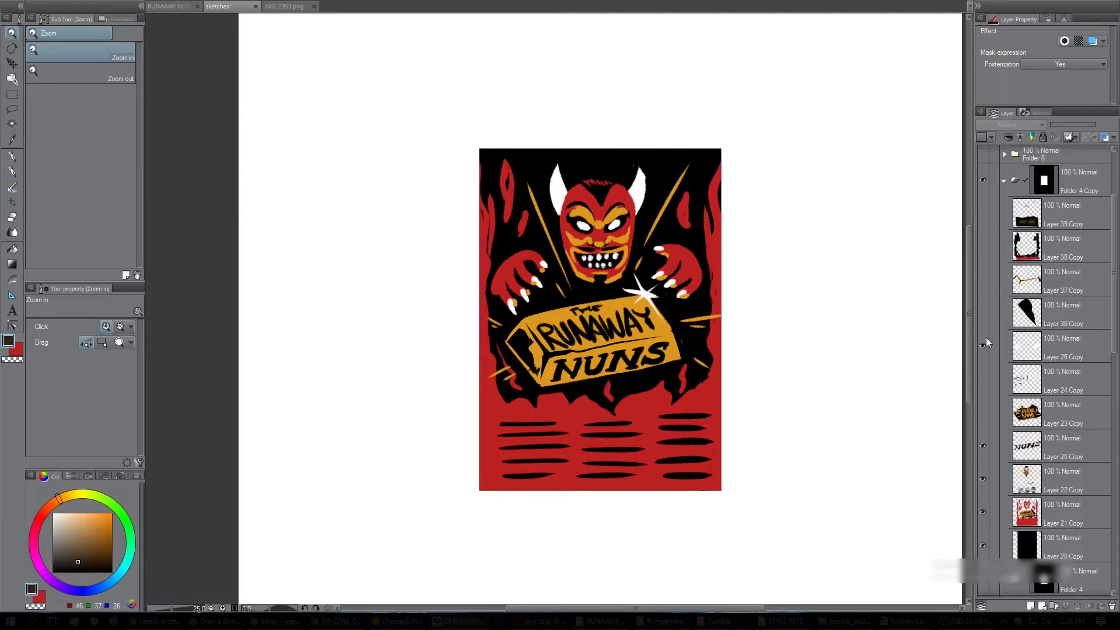
left_click(982, 445)
left_click(983, 479)
left_click(983, 511)
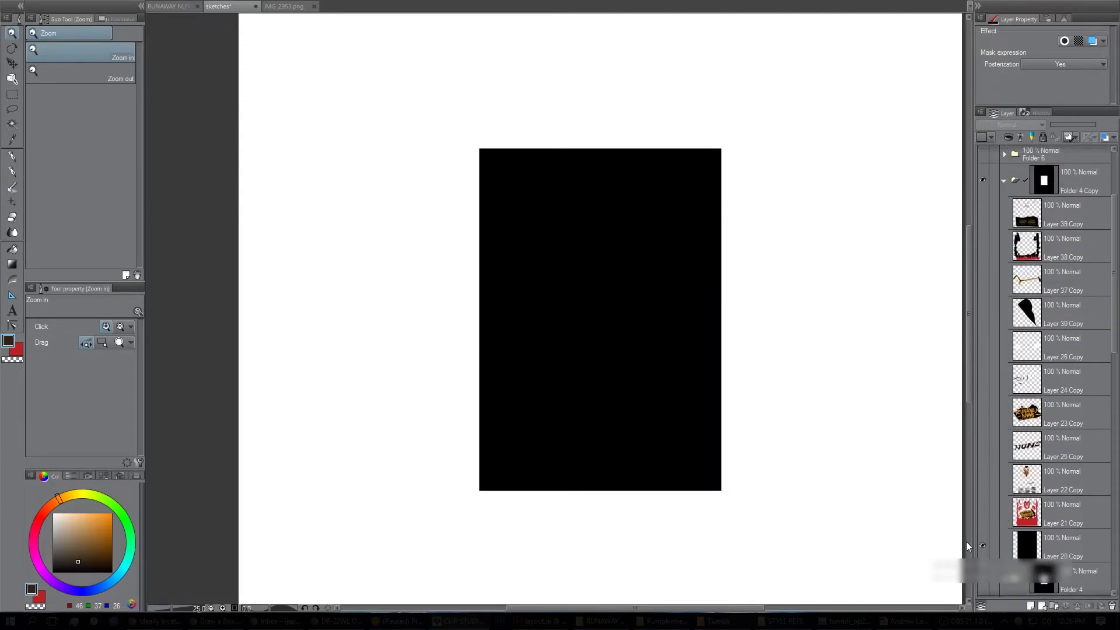
Show the base devil colours on Layer 21 Copy and compare them with and without the details on Layer 22 Copy.
left_click(983, 511)
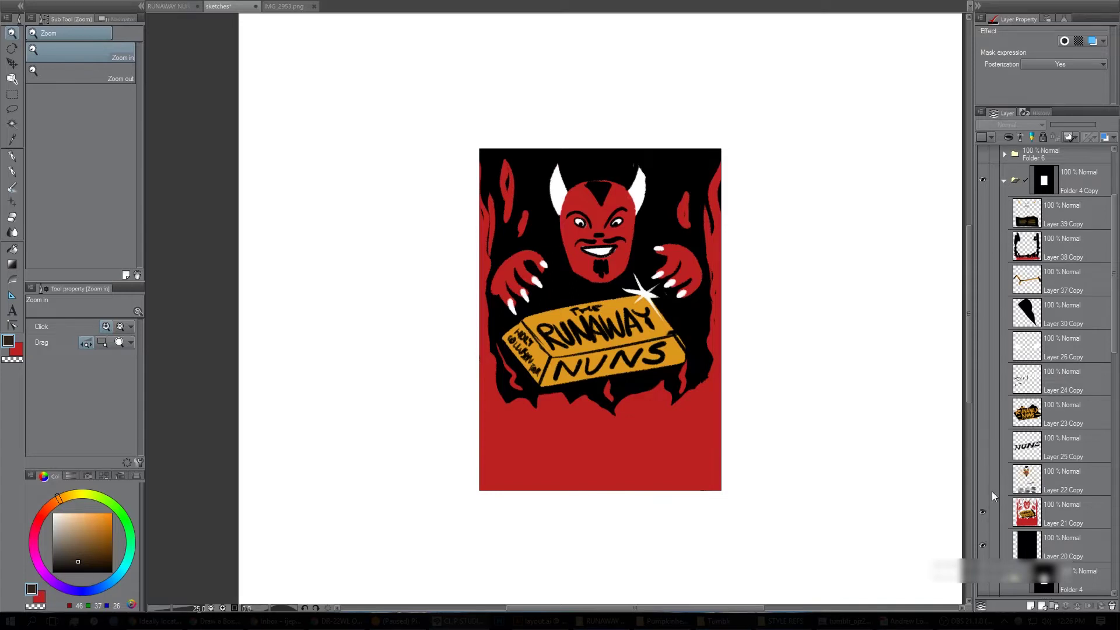
left_click(983, 478)
left_click(983, 478)
left_click(984, 480)
Add a new layer above Layer 22 Copy and paint highlights on the devil's hands in orange sampled from the gold bar.
left_click(1031, 605)
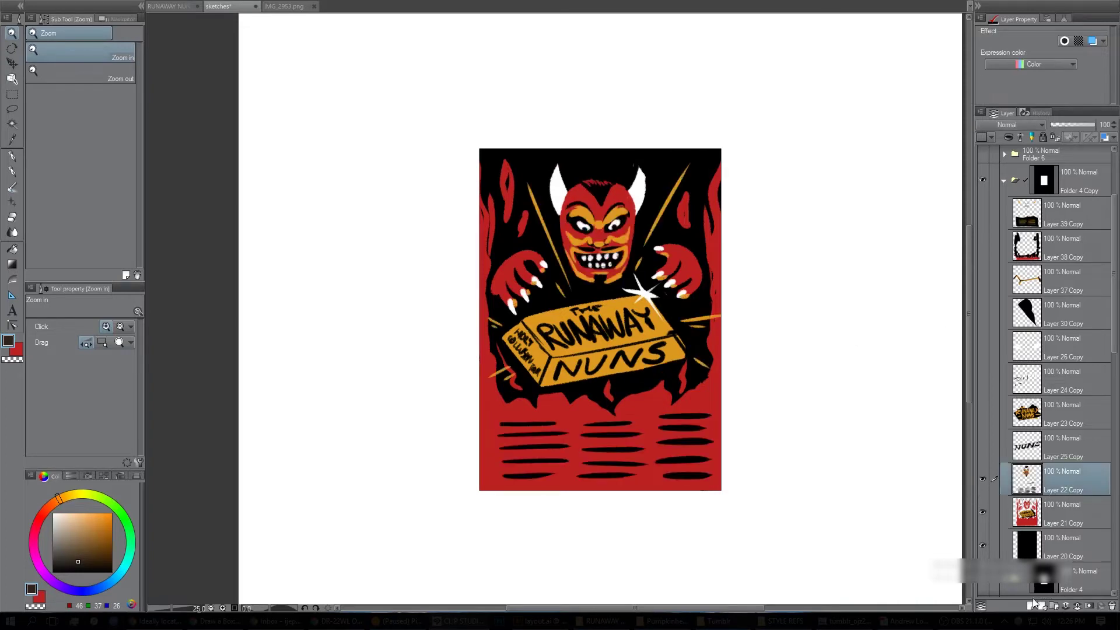
key("ctrl+plus")
key("p")
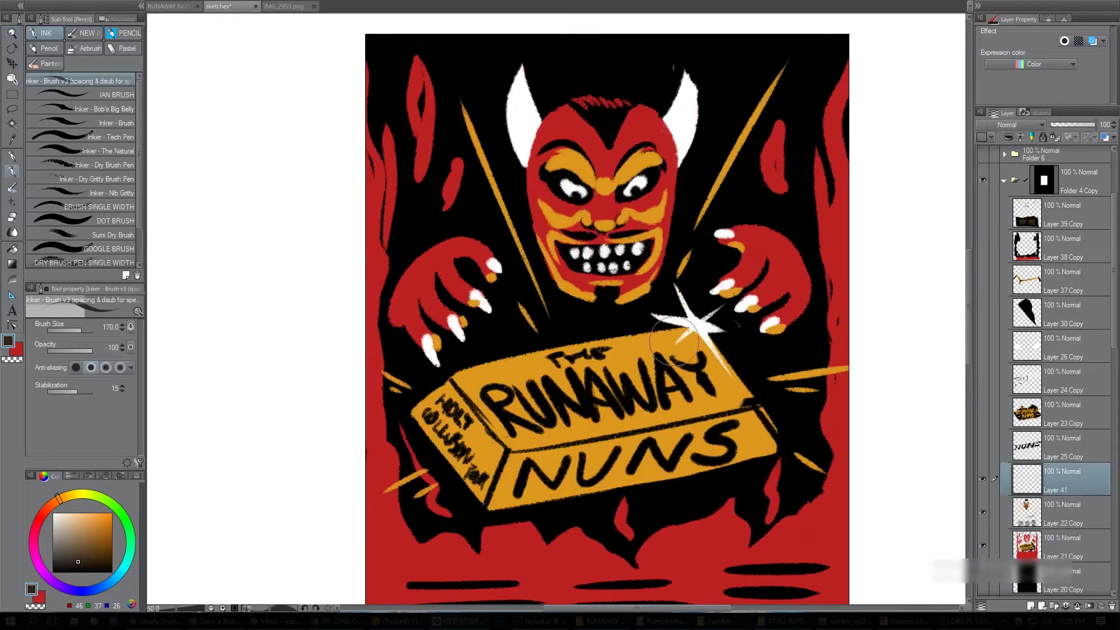
left_click(647, 343, "alt")
left_click_drag(602, 310, 659, 256)
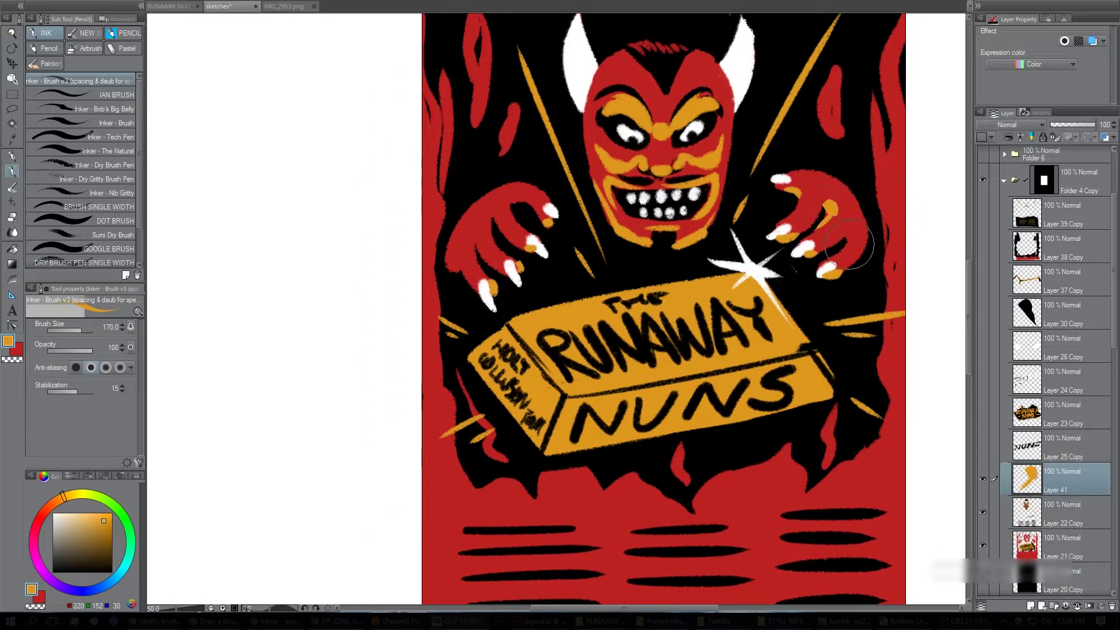
left_click_drag(852, 237, 835, 254)
mouse_move(474, 262)
left_mouse_down()
mouse_move(481, 220)
mouse_move(491, 236)
mouse_move(509, 204)
left_mouse_up()
left_click_drag(788, 263, 793, 286)
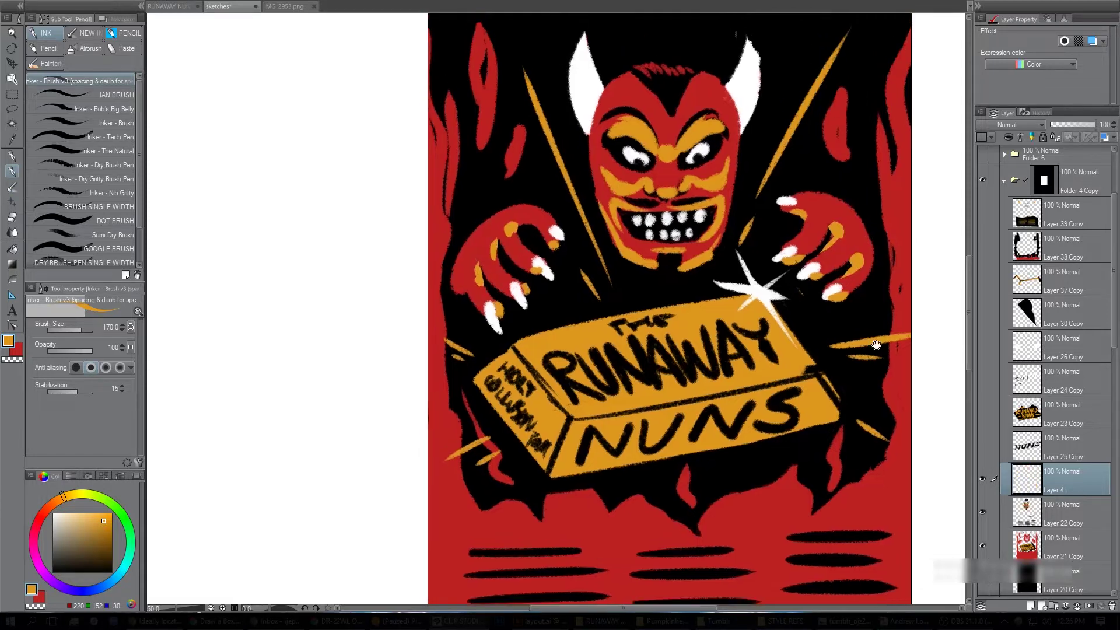
left_click_drag(896, 283, 881, 297)
left_click_drag(850, 428, 822, 413)
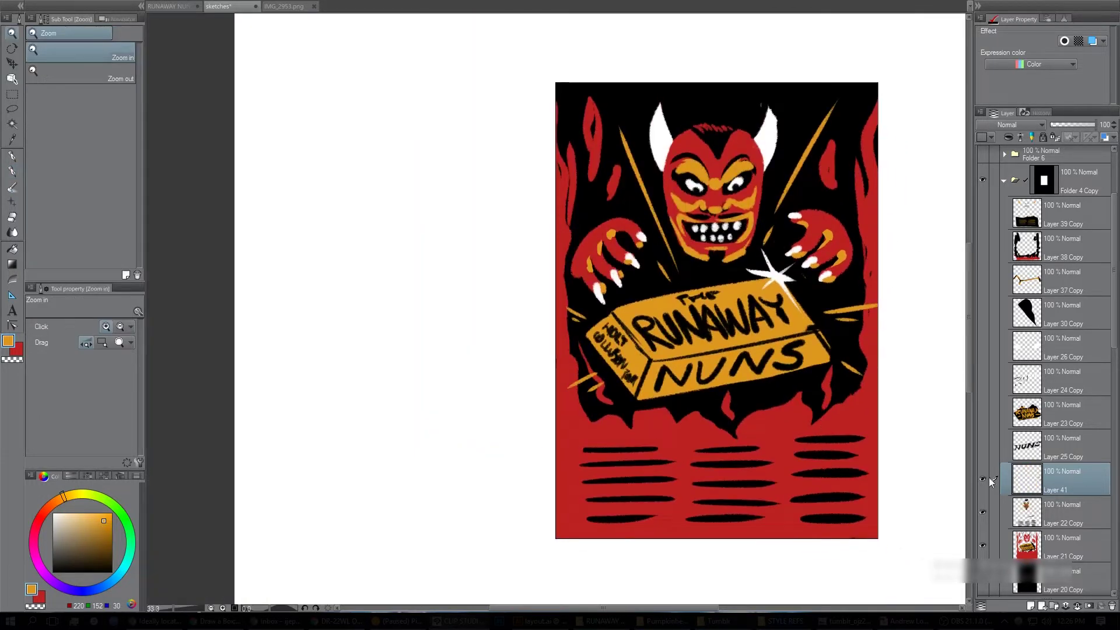
Preview the alternative lettering on Layer 25 Copy and Layer 23 Copy, leaving both layers hidden.
left_click(982, 446)
left_click(986, 448)
left_click(986, 414)
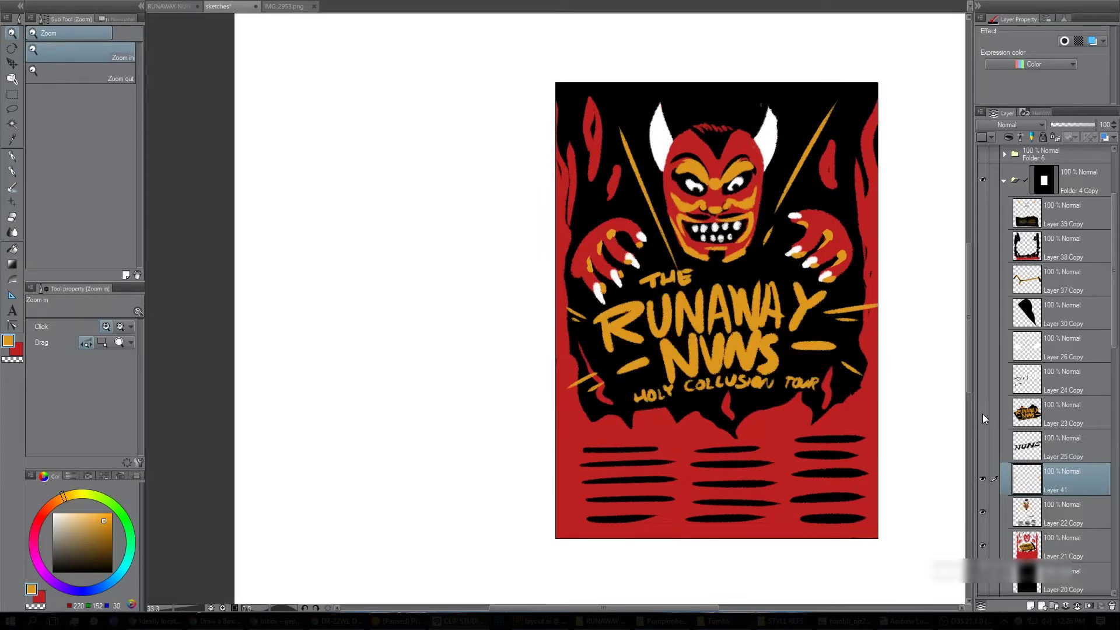
left_click(982, 414)
left_click(983, 412)
left_click(880, 465, "alt")
mouse_move(880, 465)
left_mouse_down()
mouse_move(817, 453)
mouse_move(835, 442)
left_mouse_up()
left_click(793, 415)
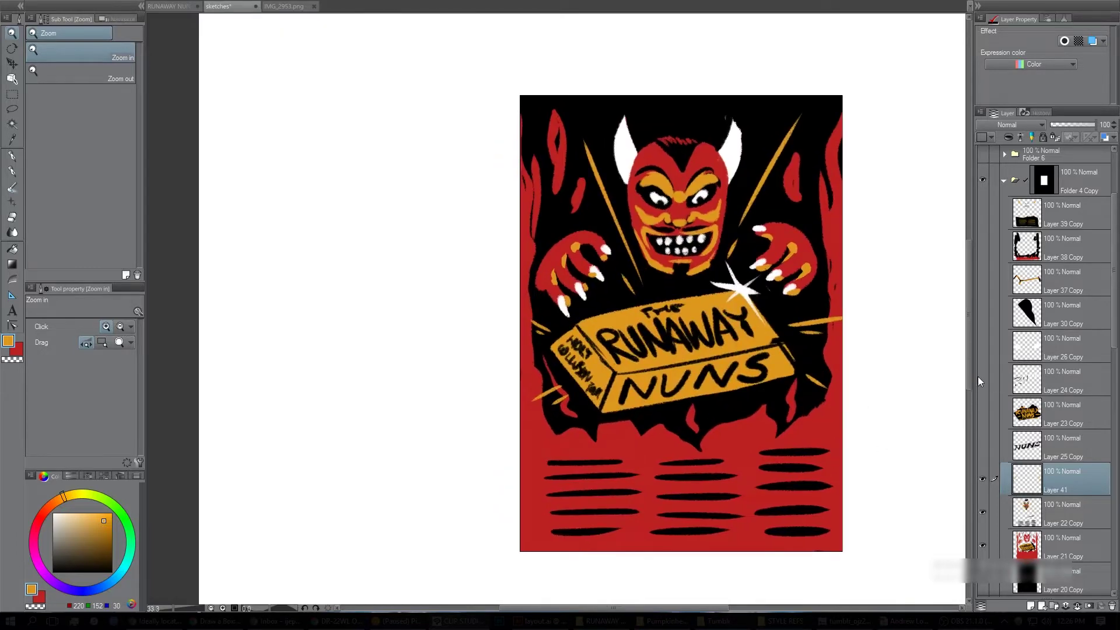
Preview the white highlights on Layer 24 Copy, and show the reshaped gold bar on Layer 30 Copy and Layer 37 Copy.
left_click(981, 378)
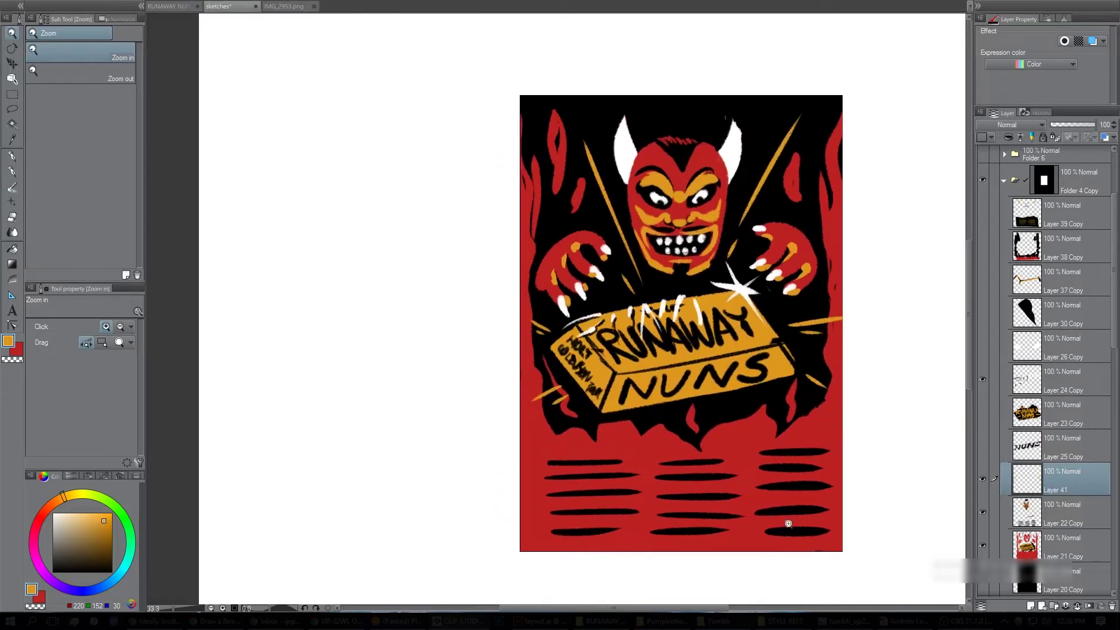
left_click(981, 373)
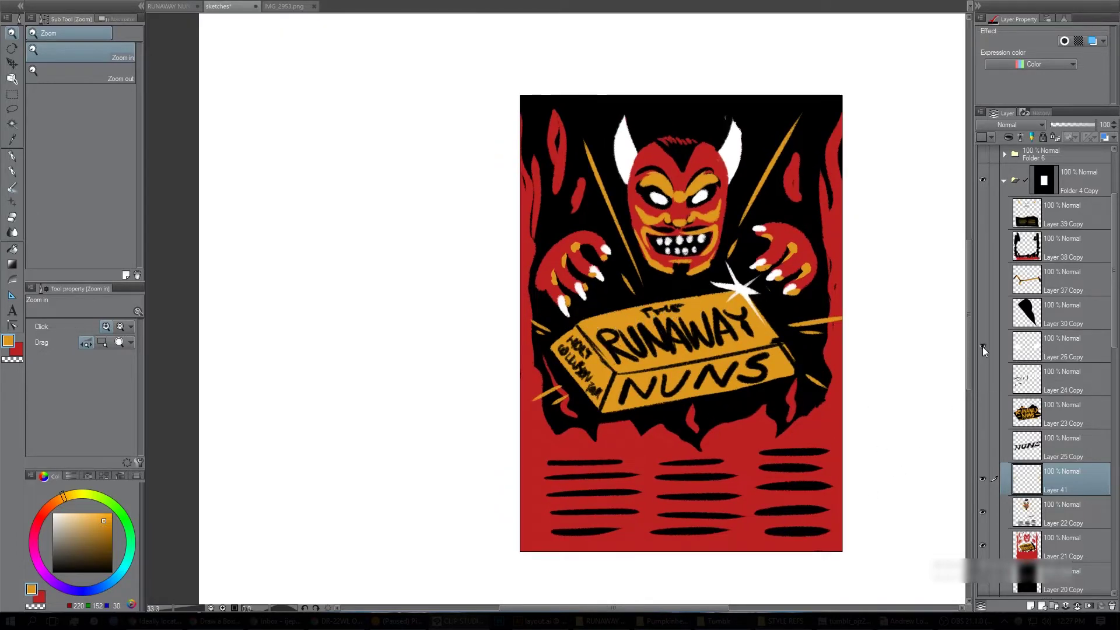
left_click(984, 313)
left_click(983, 279)
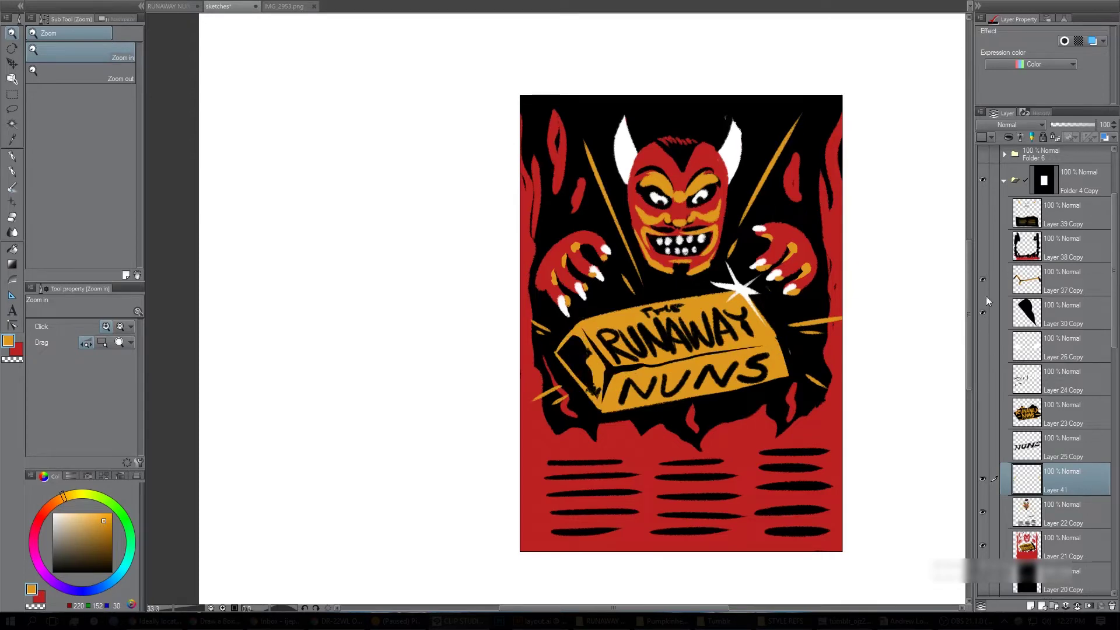
Compare the lower flames on Layer 38 Copy and show them together with the tour text and lightning bolts on Layer 39 Copy.
left_click(983, 246)
left_click(981, 245)
key("ctrl+minus")
left_click(984, 244)
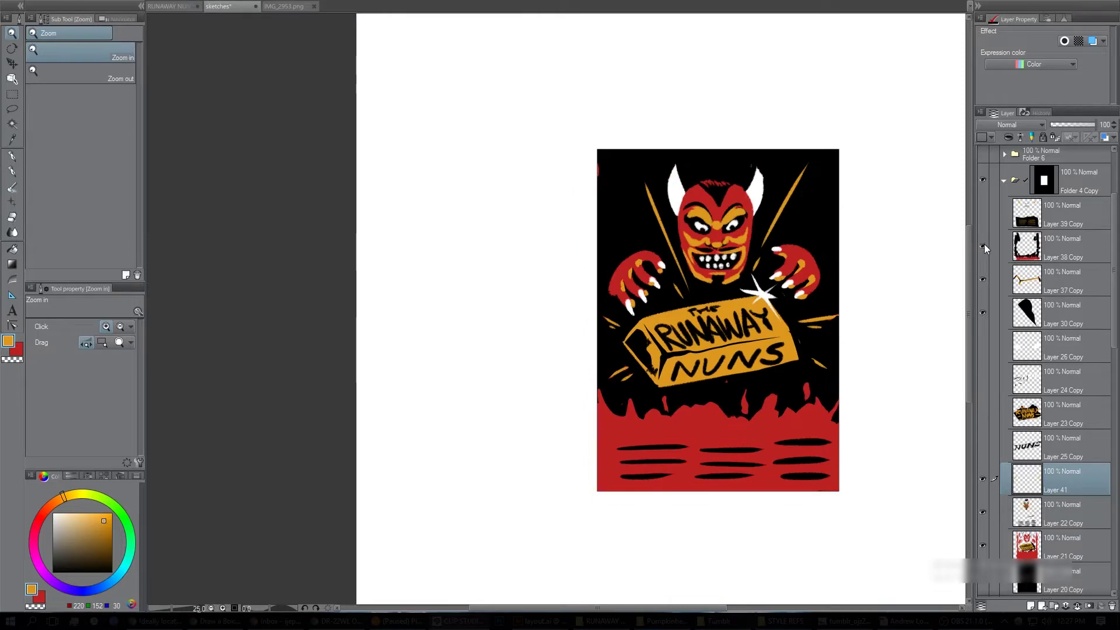
left_click(984, 244)
left_click(985, 210)
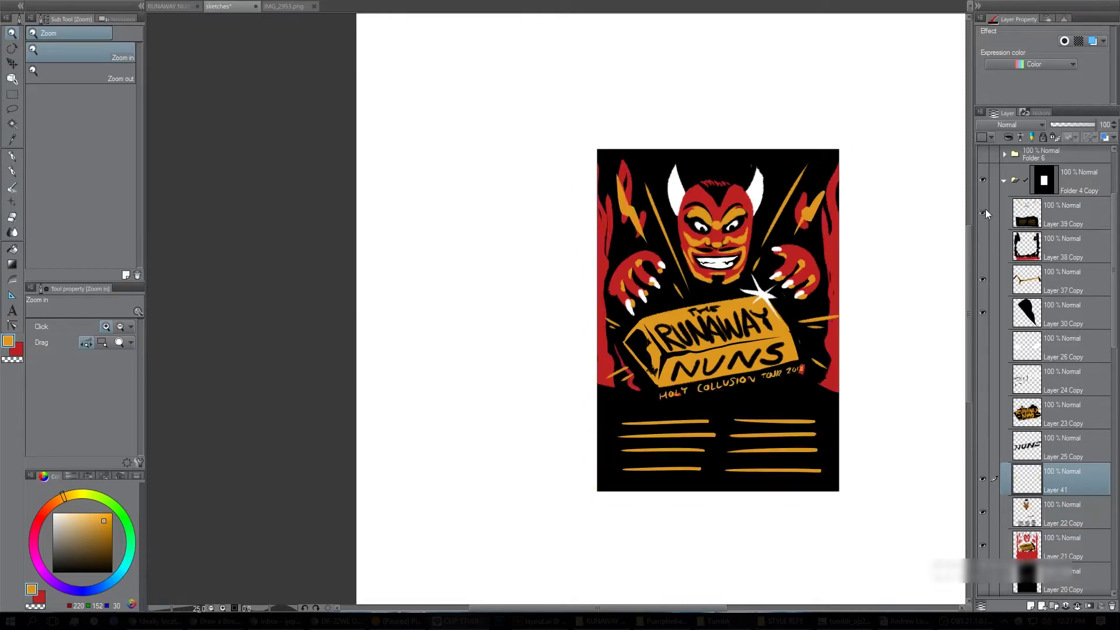
left_click(985, 246)
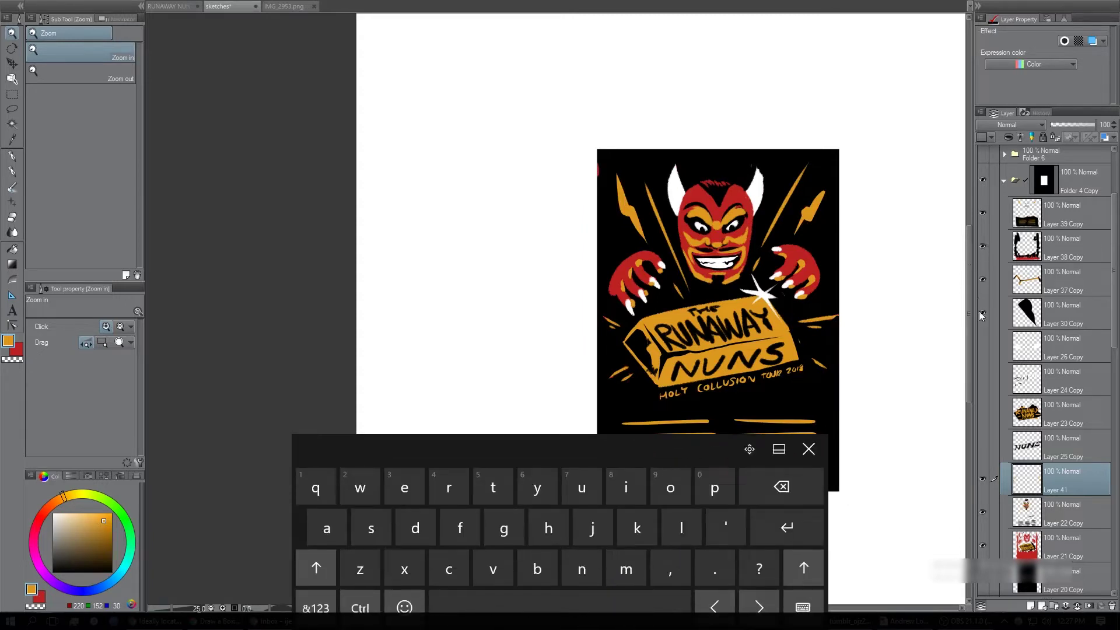
left_click(808, 449)
Collapse Folder 4 Copy and check the final coloured thumbnail in Folder 4 before hiding it.
left_click(1004, 180)
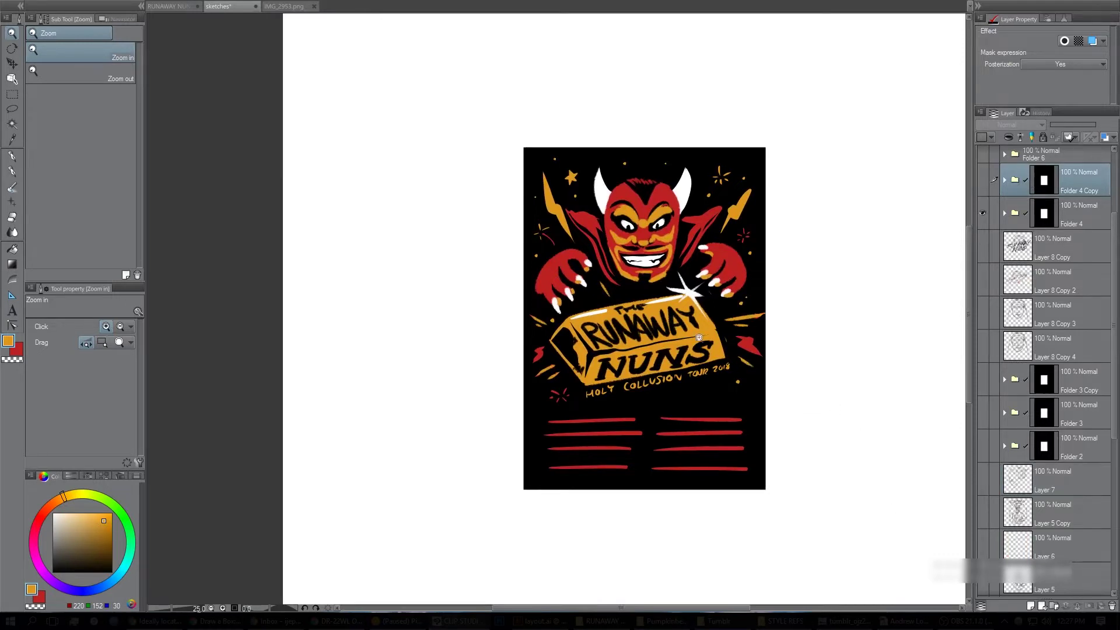
left_click(983, 213)
left_click(982, 213)
left_click(983, 213)
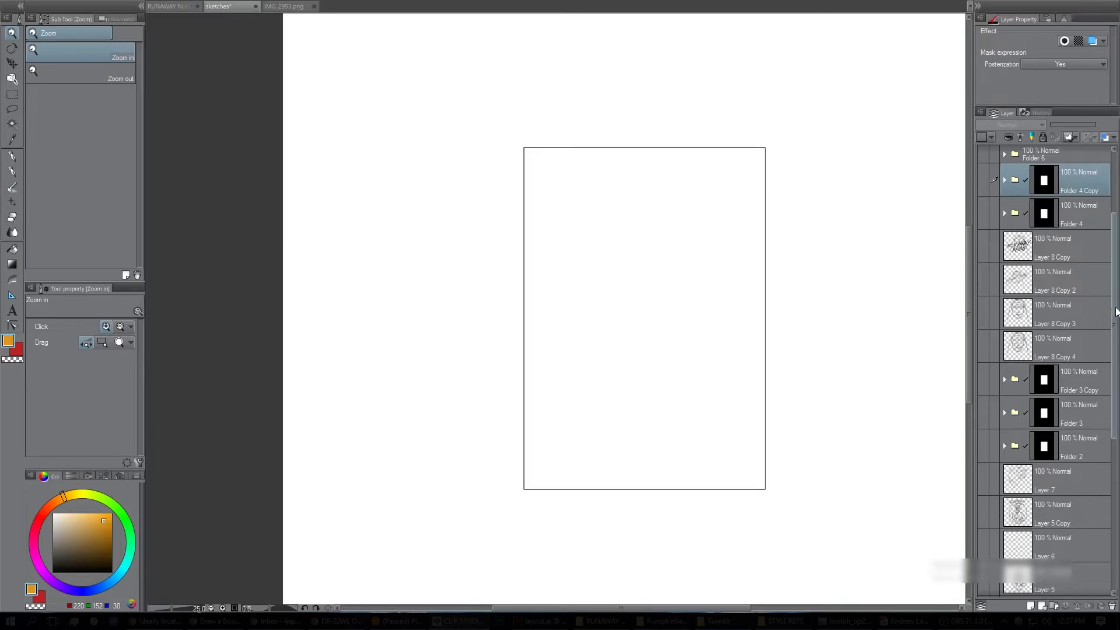
Compare the updated devil thumbnail in Folder 4 Copy with the final version in Folder 4.
scroll(1082, 245, "up", 3)
left_click(983, 259)
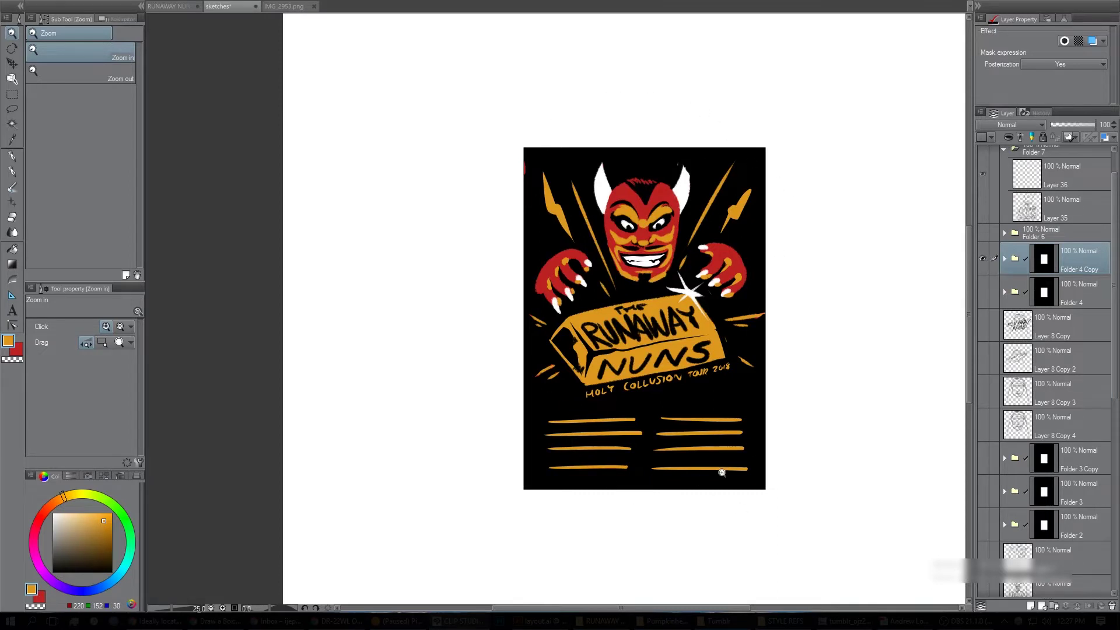
left_click(982, 257)
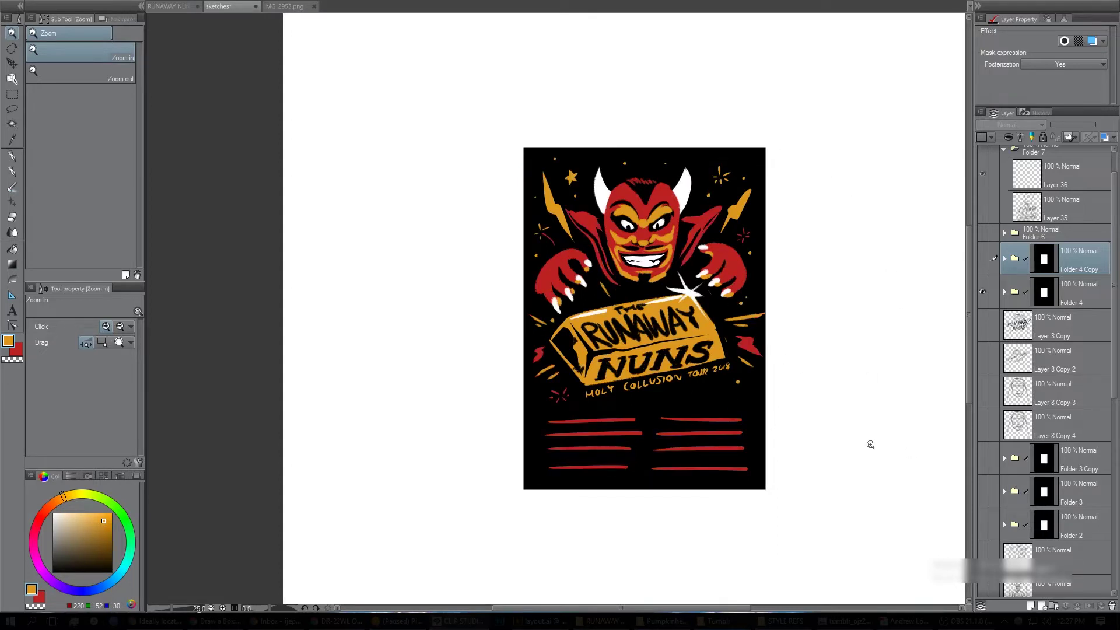
left_click_drag(1111, 232, 1109, 165)
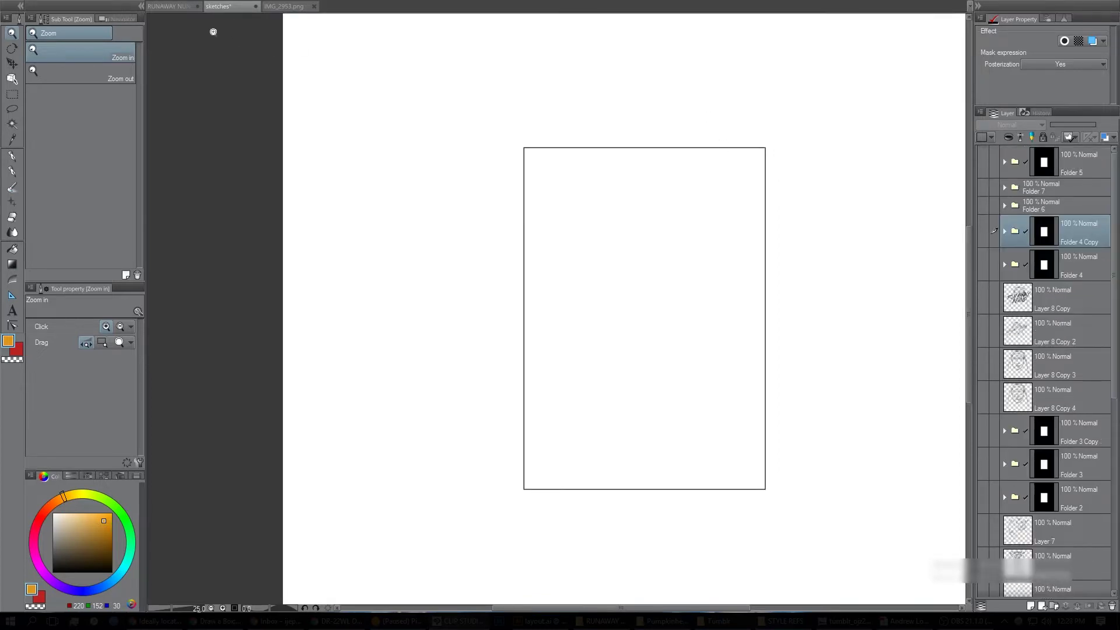
Switch to the Runaway Nuns poster document, hide all finished artwork folders and show the rough thumbnail on Layer 3.
left_click(175, 7)
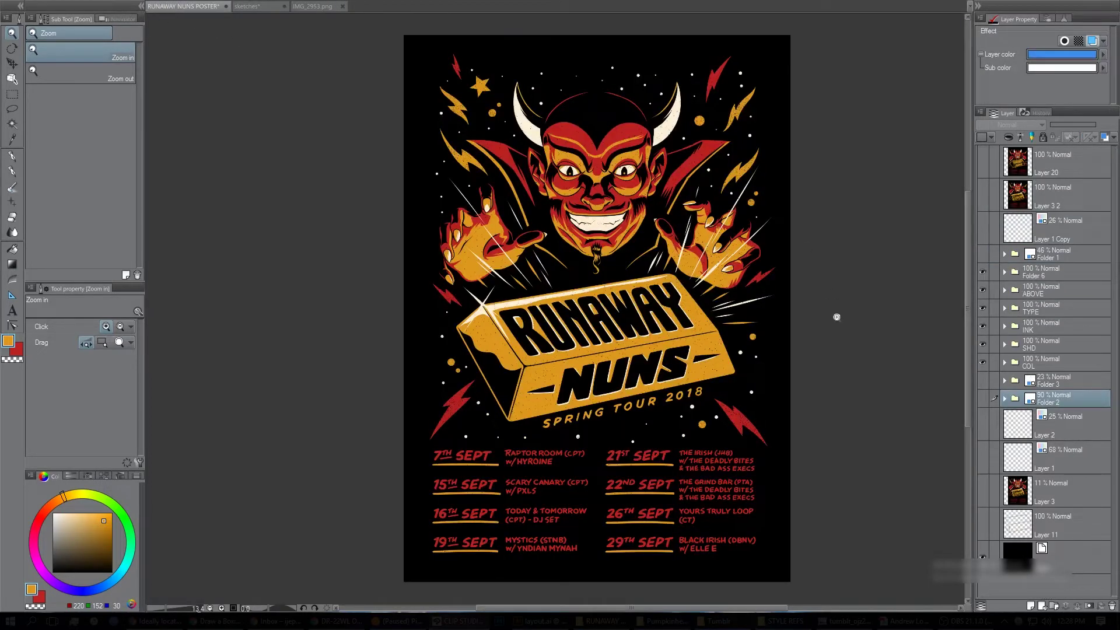
left_click_drag(983, 272, 978, 520)
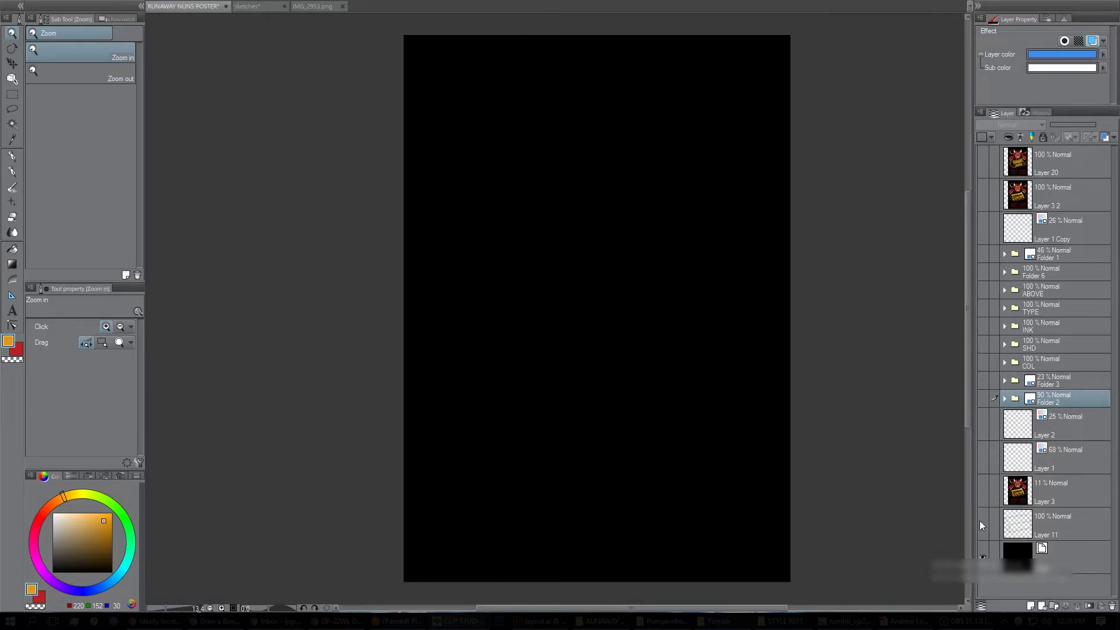
left_click(984, 451)
left_click(982, 426)
left_click(982, 423)
left_click(982, 493)
Raise Layer 3 to 100% opacity to view the rough, and lower it to 30% as a faint guide.
left_click(1043, 501)
left_click_drag(1054, 125, 1095, 125)
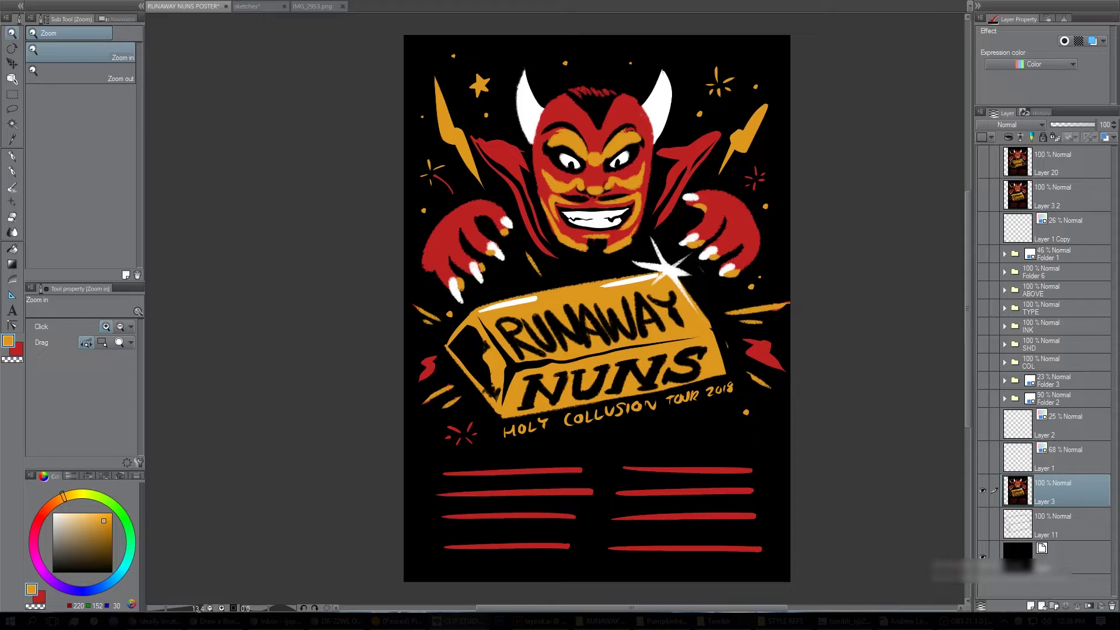
left_click(1063, 125)
left_click_drag(1064, 126, 1064, 125)
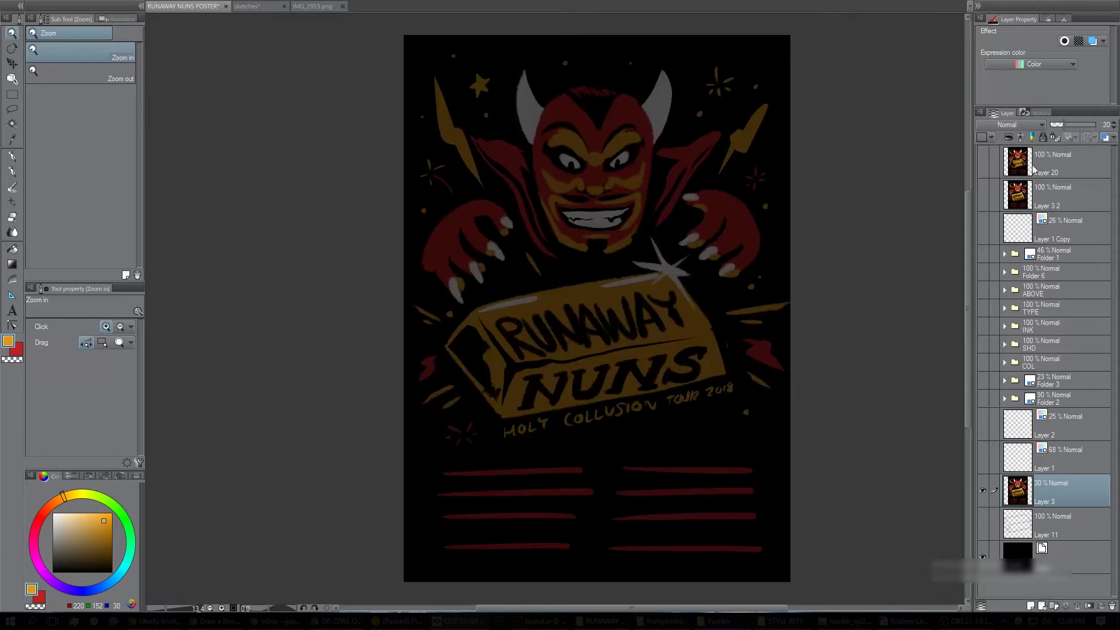
Show the margin and centre line guides on Layer 1 and Layer 2 over the faded rough.
left_click(1053, 453)
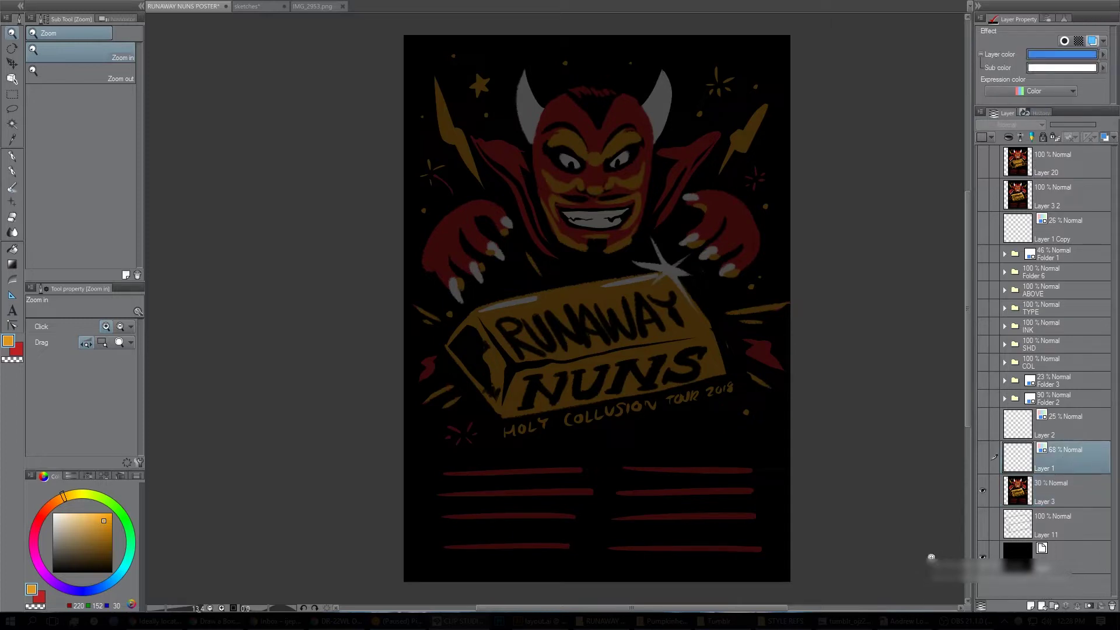
left_click(982, 457)
left_click(982, 424)
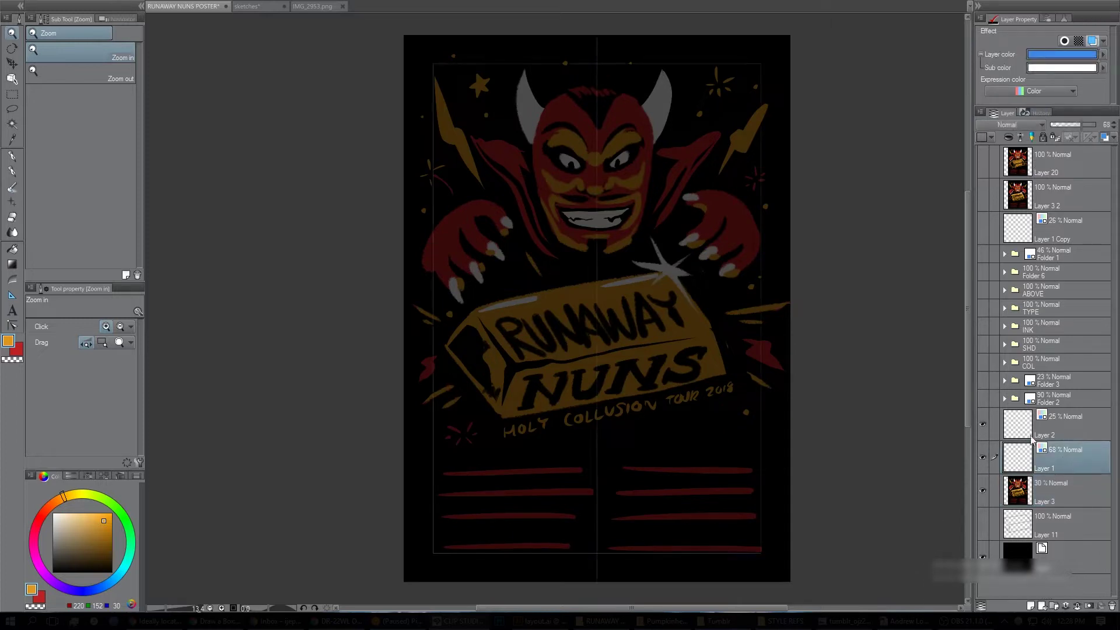
Set the centre line guide on Layer 2 to 41% opacity and the margin guide on Layer 1 to 100%.
left_click(1060, 424)
left_click_drag(1076, 126, 1083, 128)
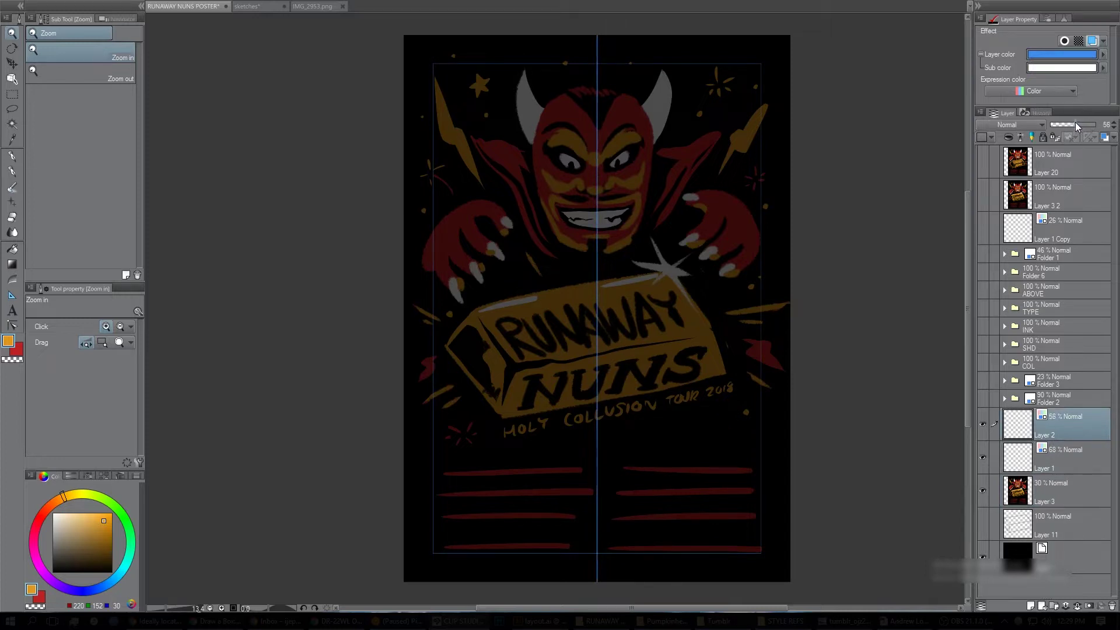
left_click_drag(1070, 124, 1068, 123)
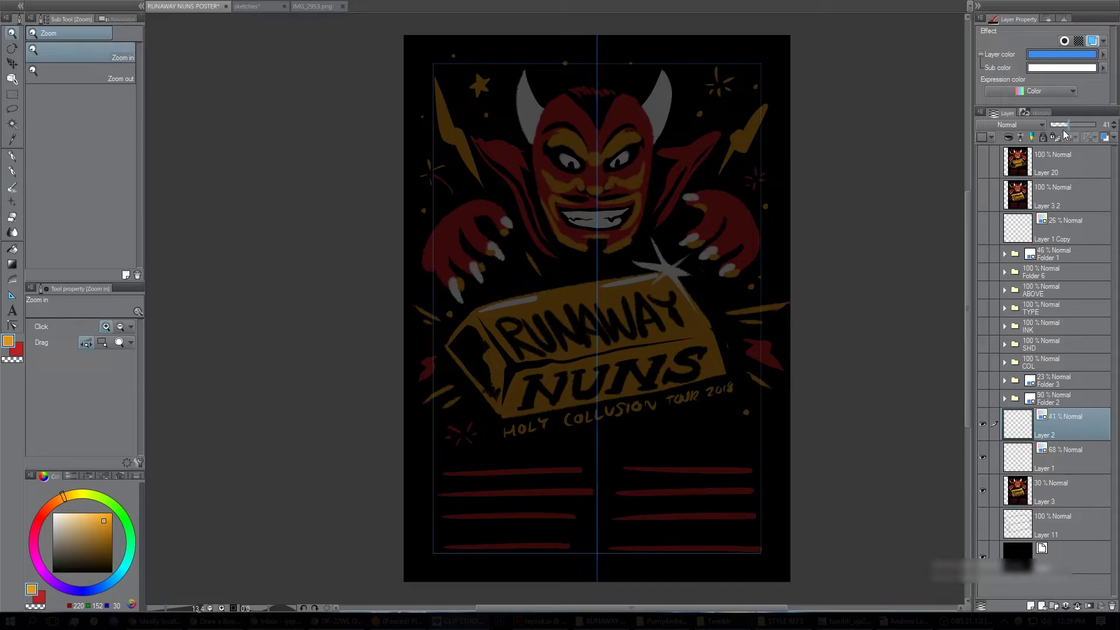
left_click(1061, 458)
left_click(1095, 125)
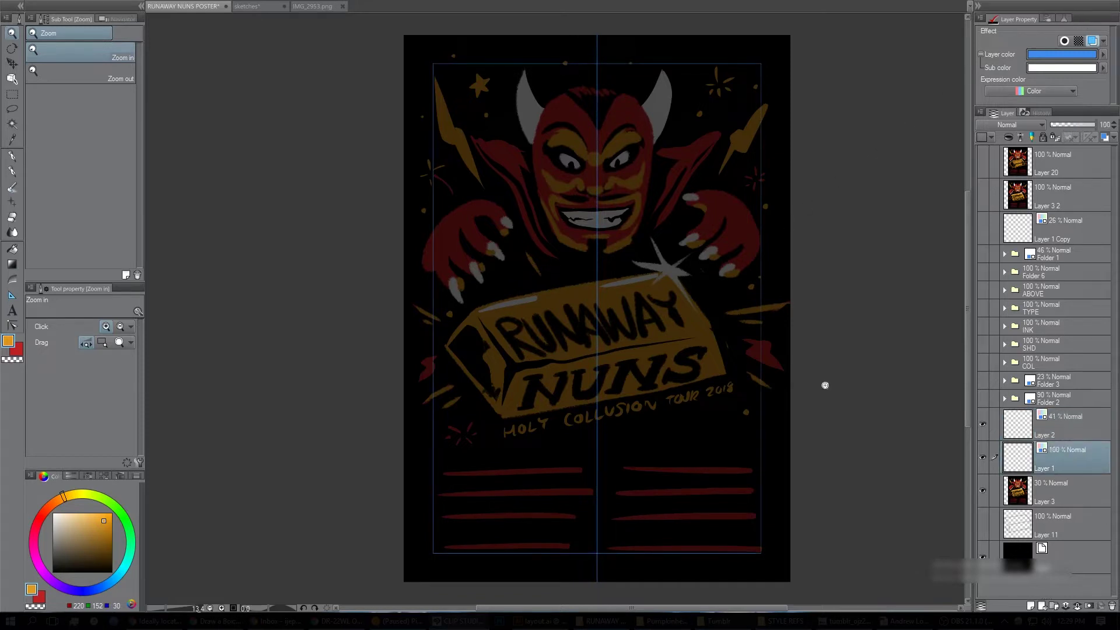
Add a new layer above Layer 1 and ink orange corner brackets at the four corners of the margin guide.
key("p")
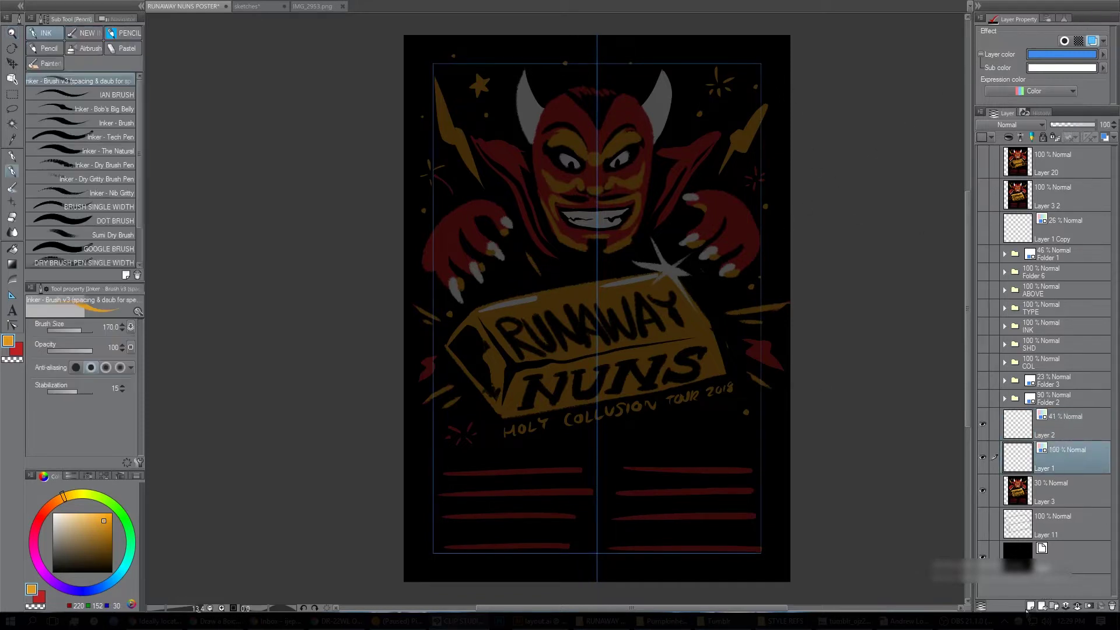
left_click(1031, 606)
mouse_move(749, 62)
left_mouse_down()
mouse_move(761, 64)
mouse_move(761, 90)
left_mouse_up()
left_click_drag(435, 94, 450, 60)
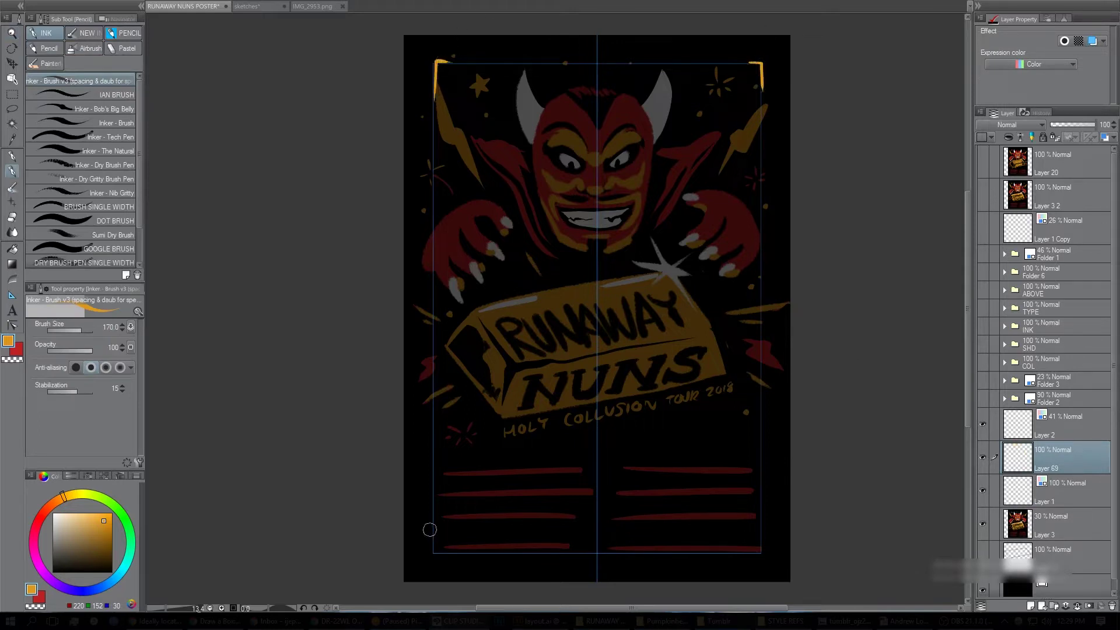
left_click_drag(432, 529, 453, 551)
left_click_drag(742, 551, 758, 531)
Hide the guide, bracket and rough layers and show the finished artwork folders from COL to ABOVE to view the final poster.
left_click_drag(983, 424, 983, 489)
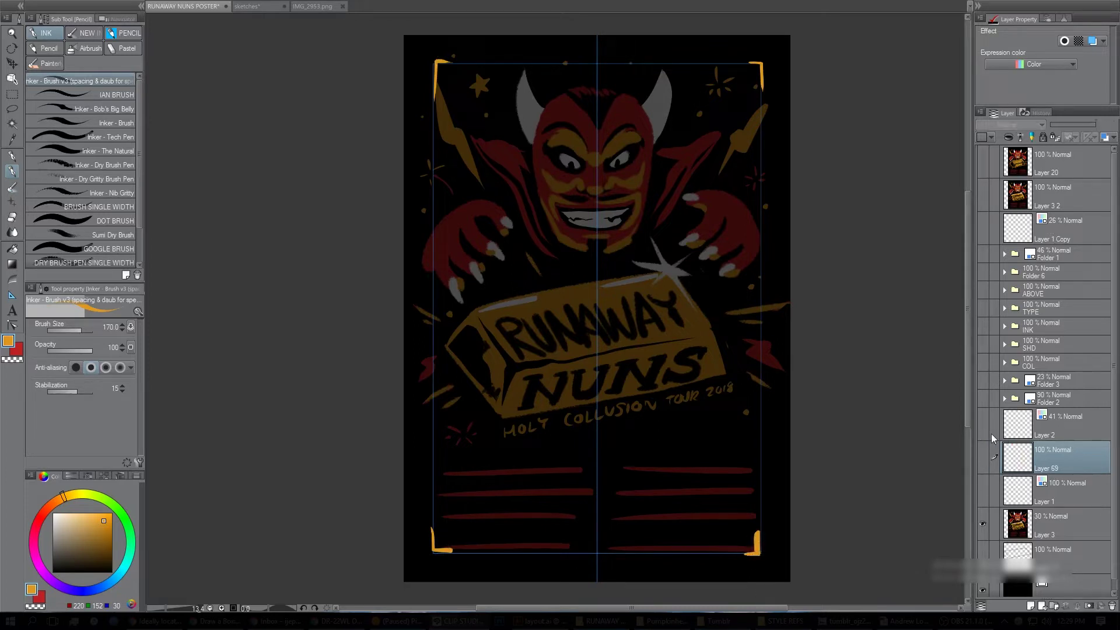
left_click(984, 361)
left_click(985, 275)
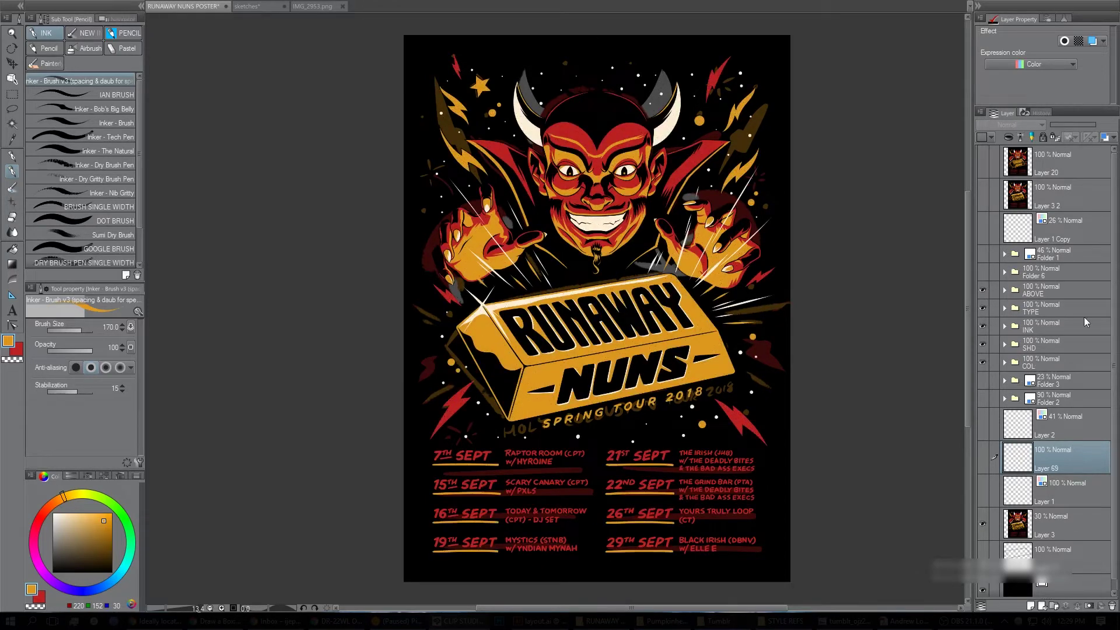
left_click(983, 524)
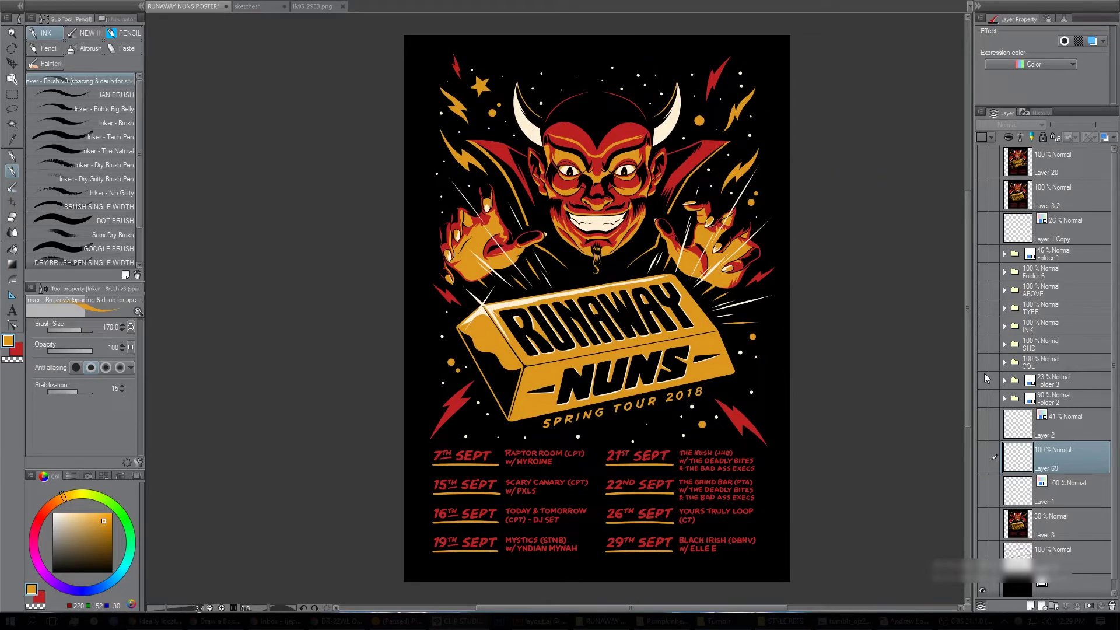
Restore the faded rough with the corner brackets and margin guide in place of the finished artwork.
left_click(983, 524)
left_click(983, 426)
left_click(983, 456)
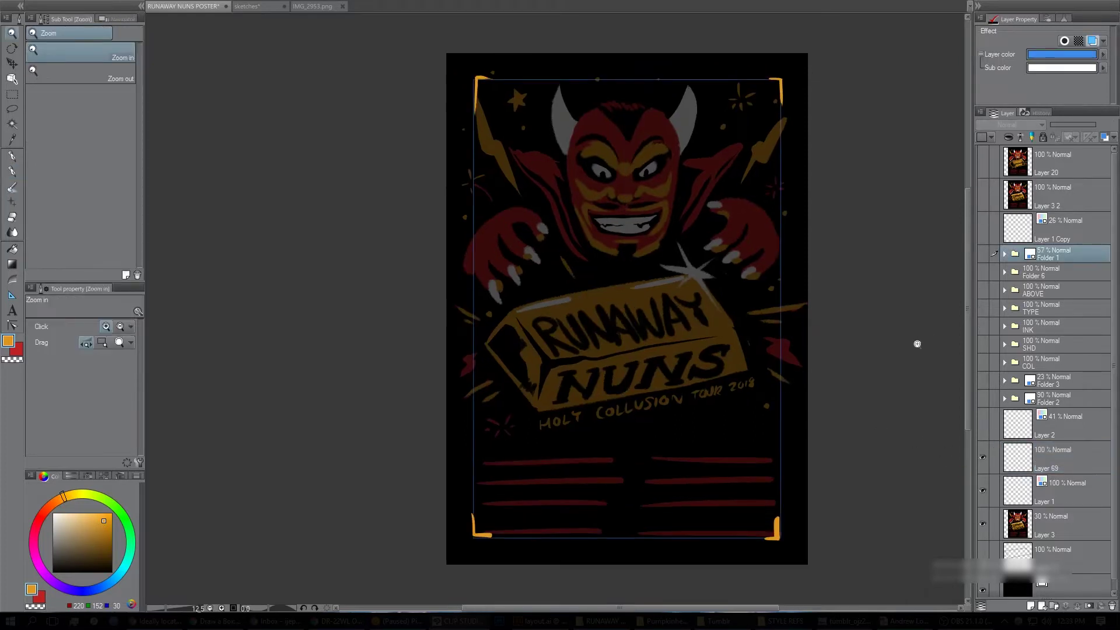
Show the diagonal composition guides in Folder 1 at 100% opacity and set the rough on Layer 3 to 47%.
left_click(982, 254)
left_click_drag(740, 322, 751, 317)
left_click_drag(867, 277, 857, 280)
mouse_move(1064, 124)
left_mouse_down()
mouse_move(1118, 125)
mouse_move(1073, 124)
left_mouse_up()
left_click(1025, 528)
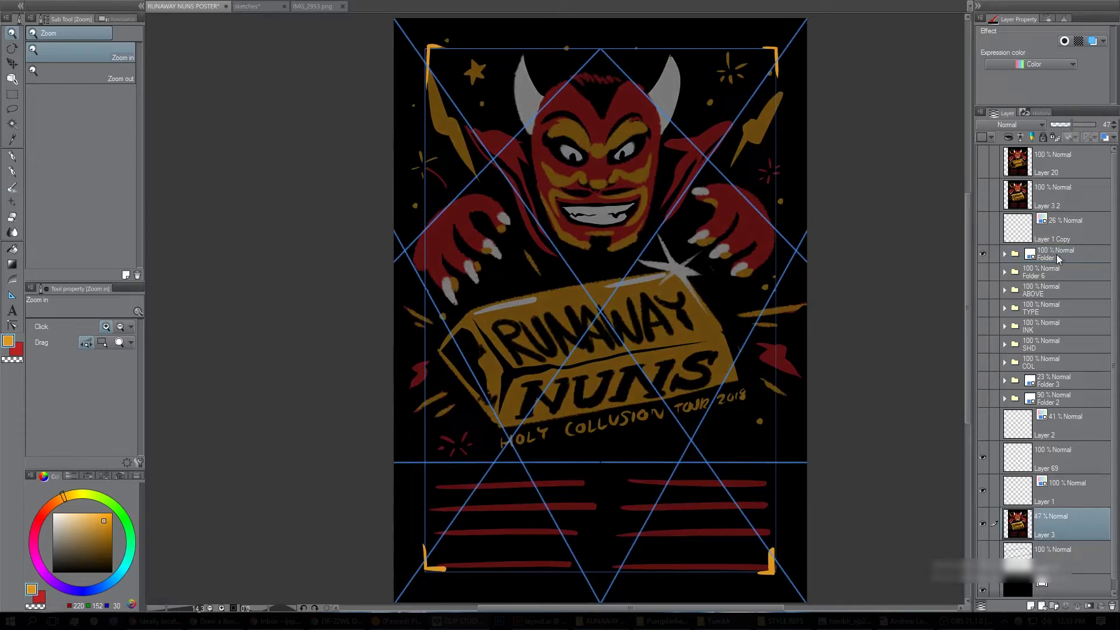
Add a new layer above Folder 1 and outline the devil's head with a white oval in the inker brush.
left_click(1034, 255)
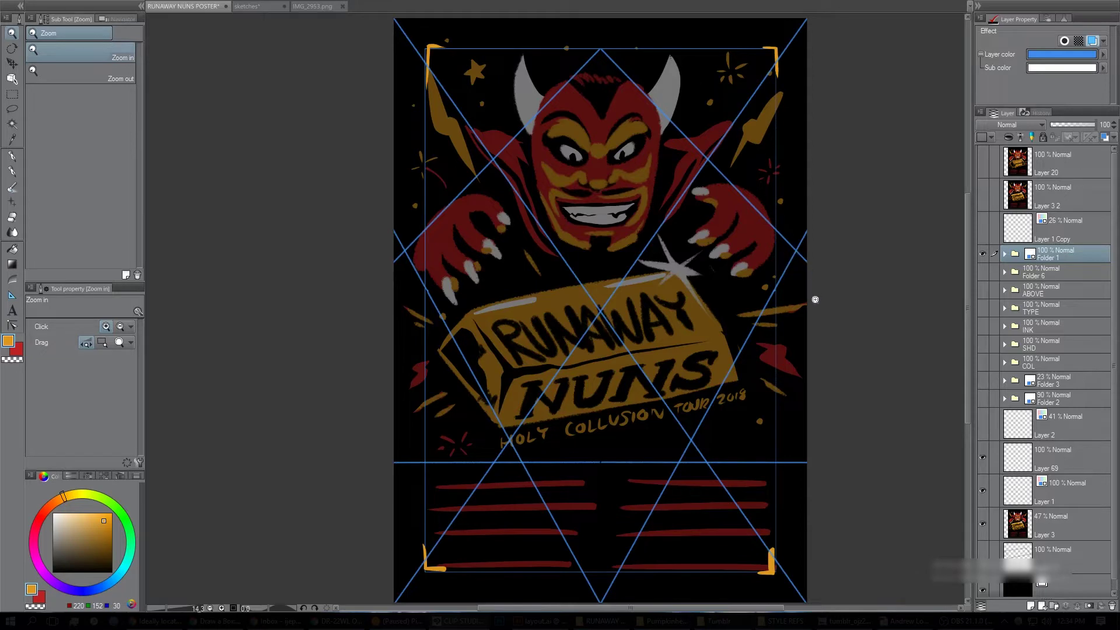
key("p")
key("ctrl+shift+n")
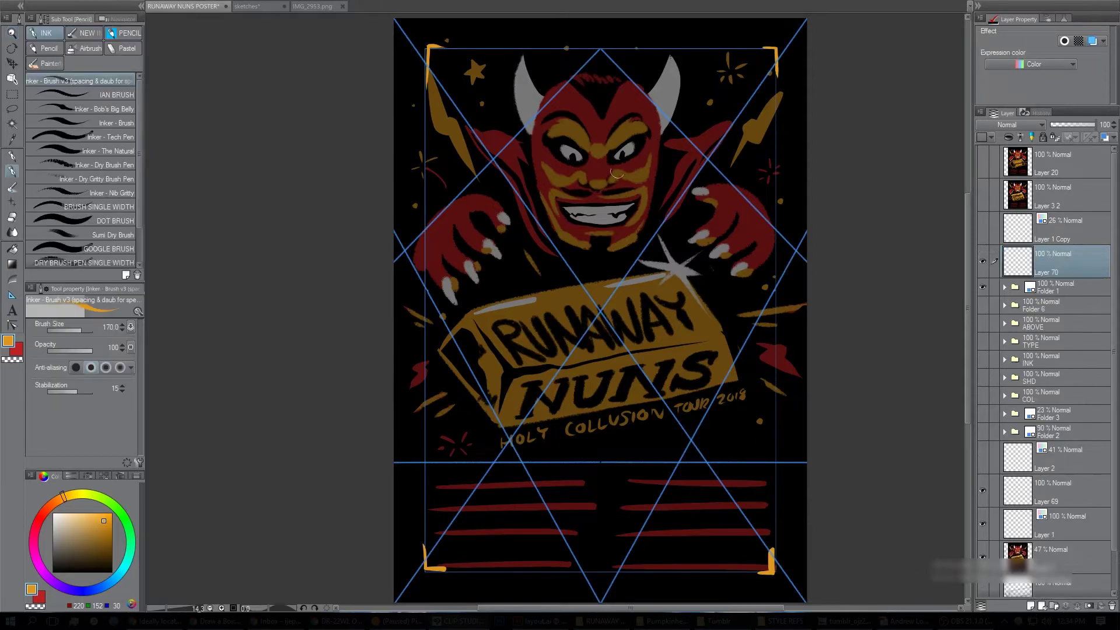
left_click(54, 514)
mouse_move(537, 185)
left_mouse_down()
mouse_move(637, 92)
mouse_move(660, 140)
left_mouse_up()
key("ctrl+z")
mouse_move(562, 86)
left_mouse_down()
mouse_move(533, 147)
mouse_move(552, 209)
left_mouse_up()
mouse_move(541, 186)
left_mouse_down()
mouse_move(567, 88)
mouse_move(655, 143)
left_mouse_up()
mouse_move(540, 173)
left_mouse_down()
mouse_move(582, 245)
mouse_move(572, 238)
mouse_move(617, 252)
mouse_move(647, 185)
left_mouse_up()
mouse_move(656, 114)
left_mouse_down()
mouse_move(631, 243)
mouse_move(576, 246)
mouse_move(540, 180)
mouse_move(565, 92)
mouse_move(653, 117)
left_mouse_up()
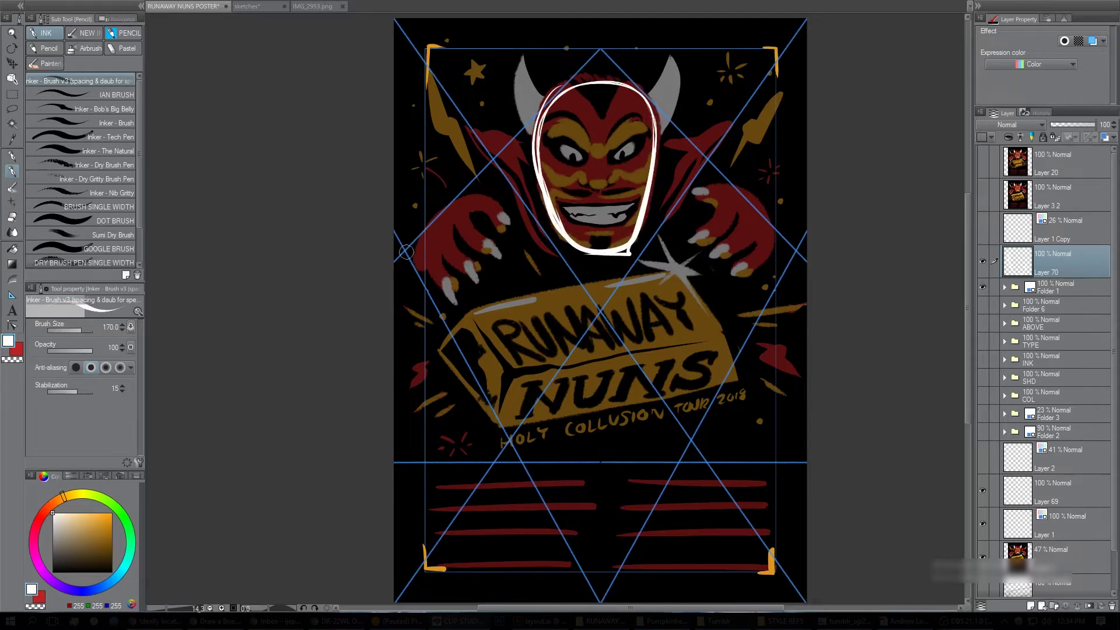
Draw white block shapes around both of the devil's hands and reinforce the top of the head outline.
mouse_move(407, 252)
left_mouse_down()
mouse_move(474, 189)
mouse_move(468, 293)
mouse_move(454, 300)
mouse_move(511, 227)
mouse_move(477, 188)
left_mouse_up()
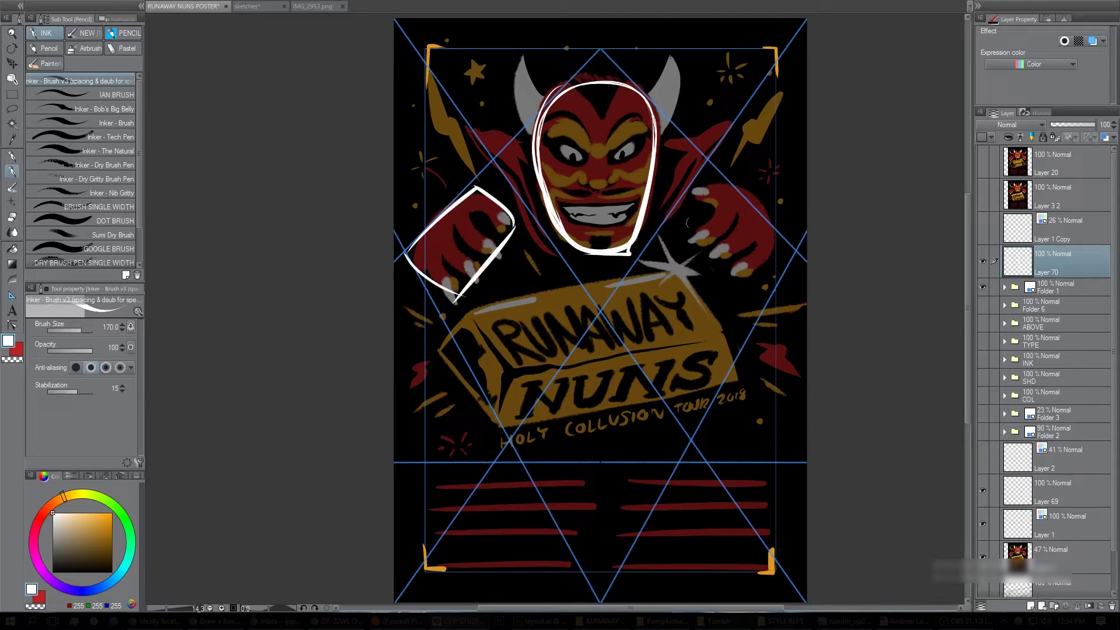
mouse_move(723, 174)
left_mouse_down()
mouse_move(671, 227)
mouse_move(737, 286)
mouse_move(756, 276)
mouse_move(785, 240)
mouse_move(728, 182)
mouse_move(787, 240)
left_mouse_up()
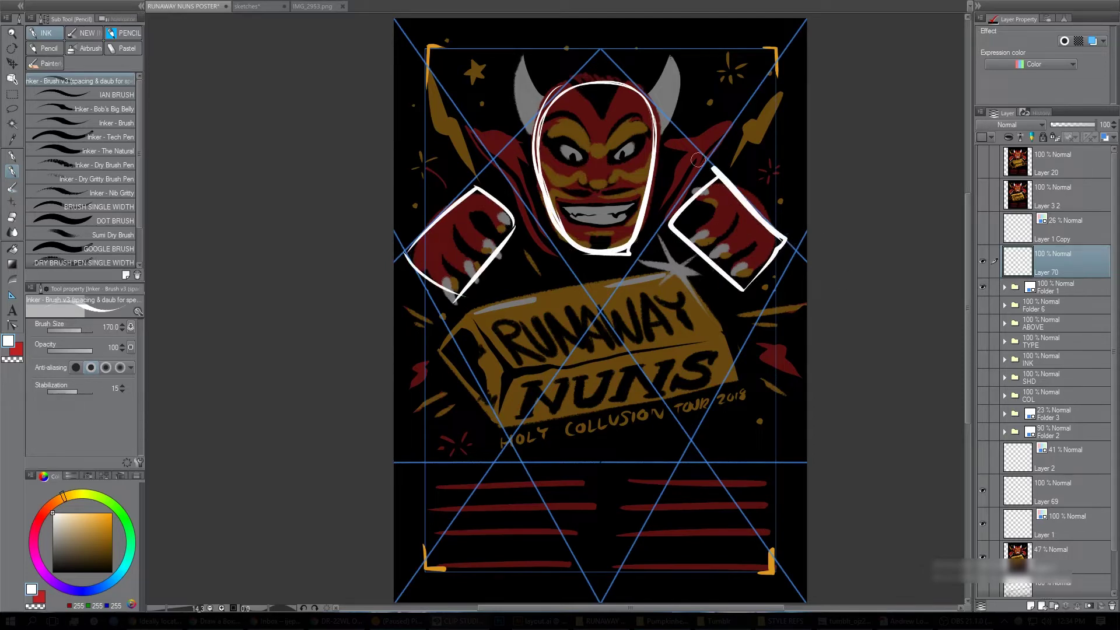
mouse_move(545, 112)
left_mouse_down()
mouse_move(594, 76)
mouse_move(649, 95)
mouse_move(634, 190)
left_mouse_up()
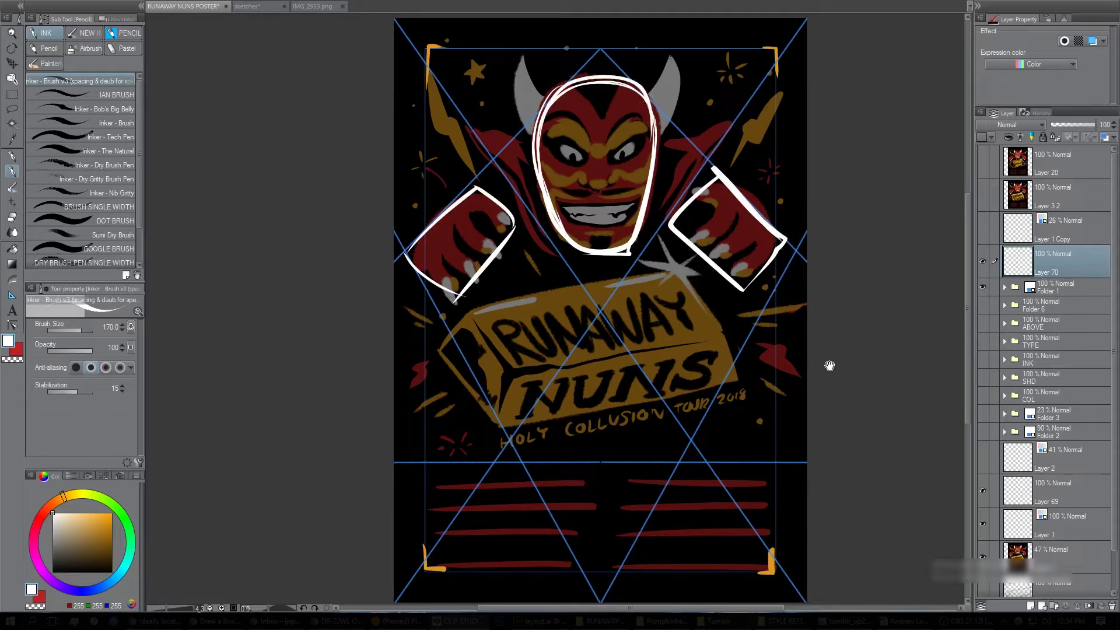
Outline the front of the gold bar with a slanted white block shape along the diagonal guides.
left_click_drag(830, 366, 837, 275)
left_click_drag(496, 269, 554, 383)
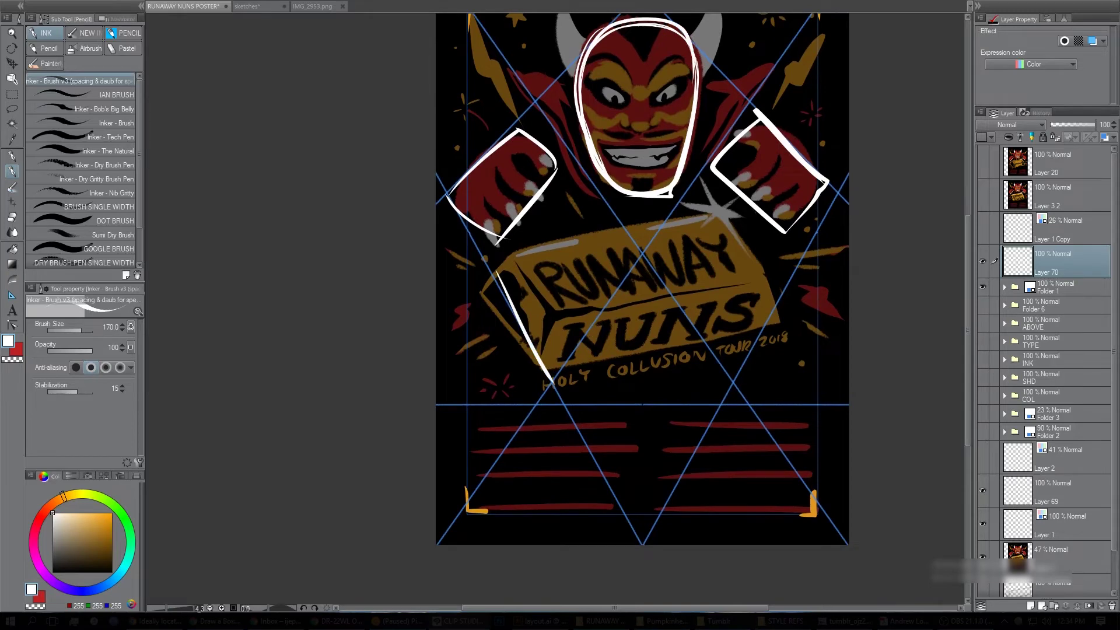
key("ctrl+z")
mouse_move(492, 269)
left_mouse_down()
mouse_move(547, 366)
mouse_move(768, 324)
left_mouse_up()
mouse_move(502, 288)
left_mouse_down()
mouse_move(527, 244)
mouse_move(721, 207)
mouse_move(740, 222)
mouse_move(720, 206)
mouse_move(789, 318)
mouse_move(754, 323)
left_mouse_up()
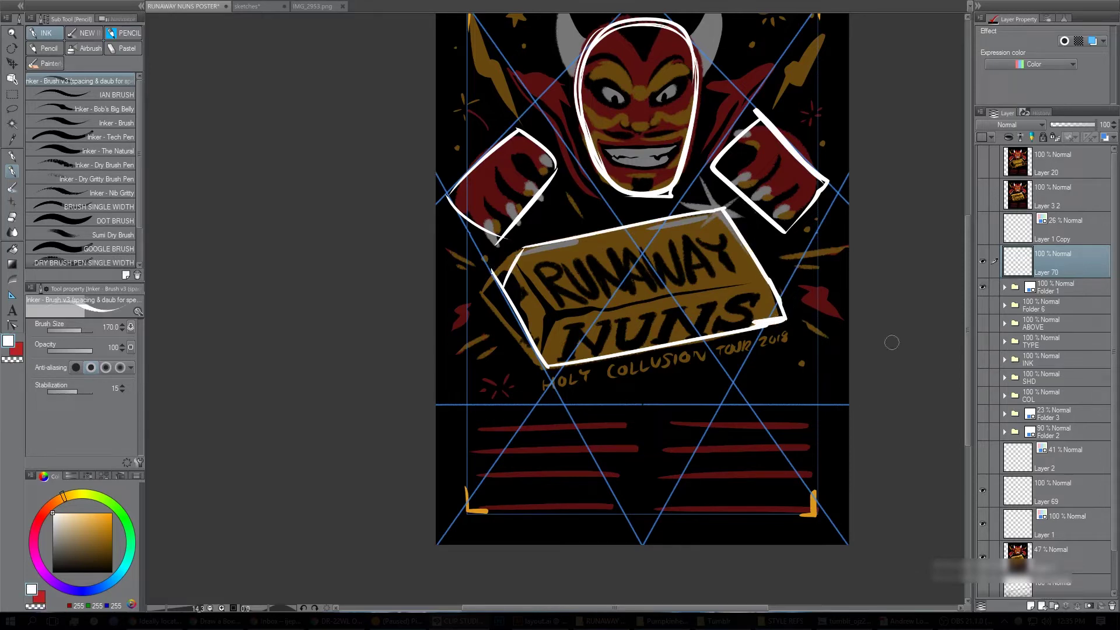
Hide Folder 1 and the Layer 3 rough to examine the white block shapes alone, and show both again.
left_click_drag(800, 335, 782, 388)
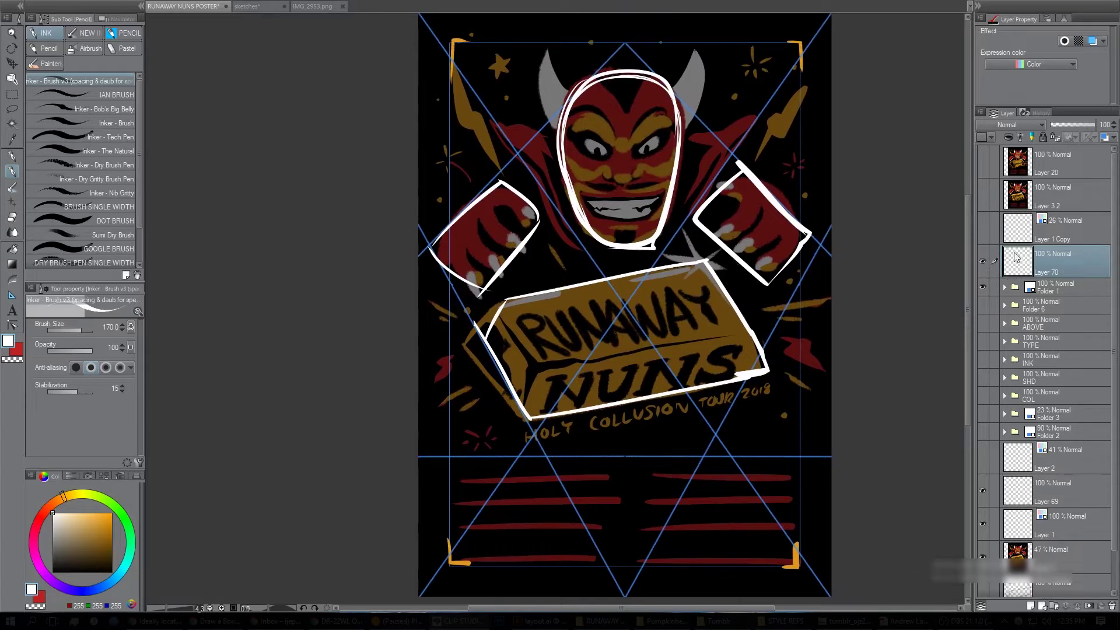
left_click(983, 287)
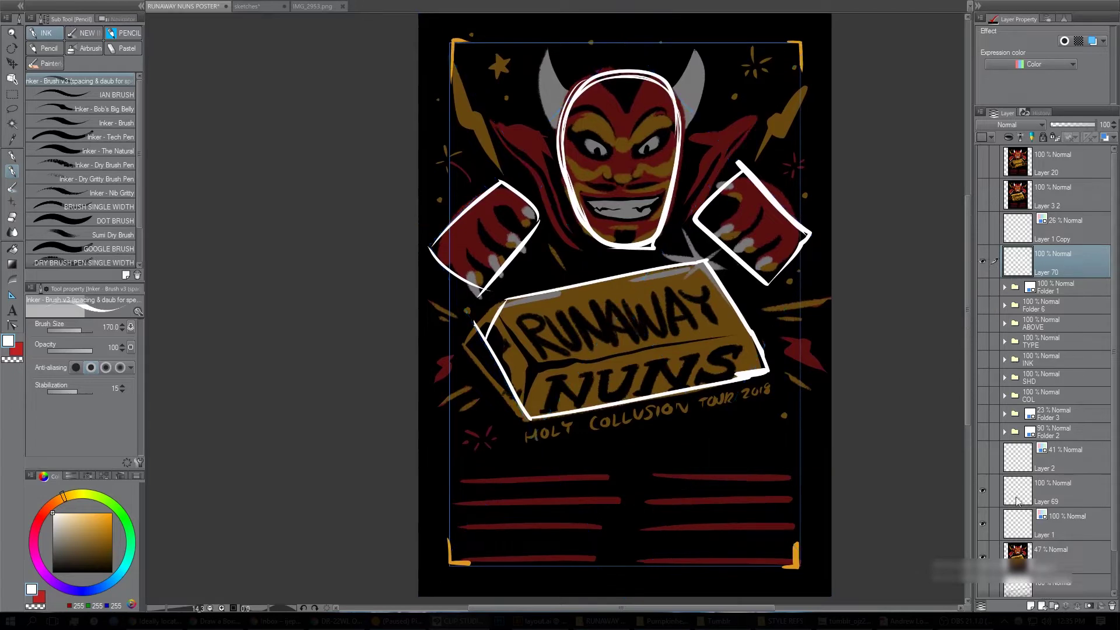
left_click(983, 557)
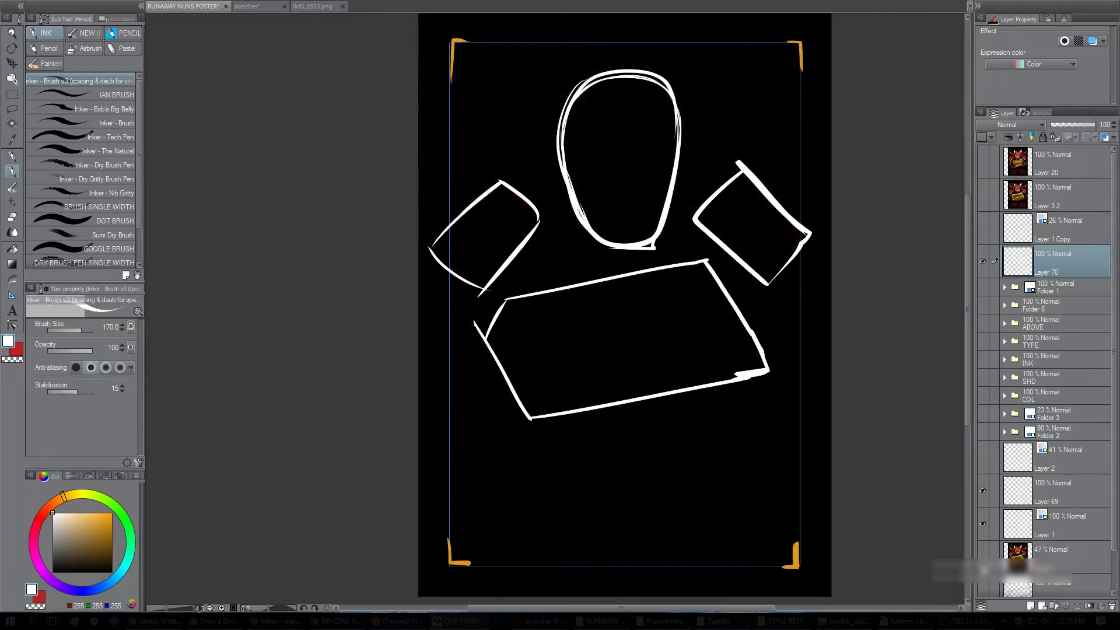
left_click(984, 560)
left_click(983, 287)
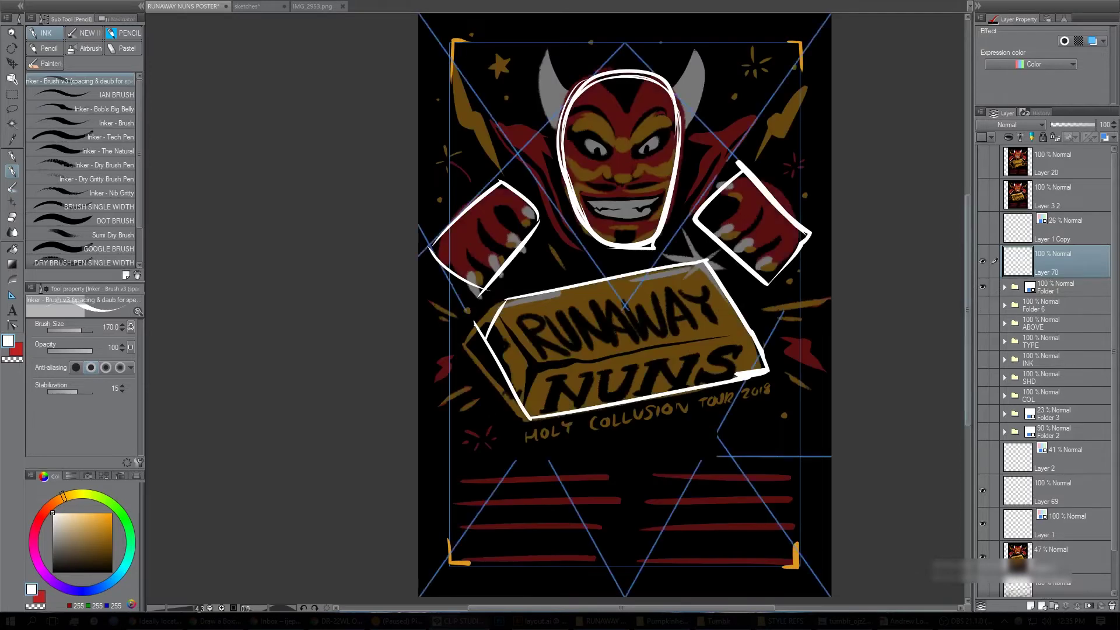
Hide the white block shapes on Layer 70 and lower the composition guides in Folder 1 to 49% opacity.
left_click(983, 261)
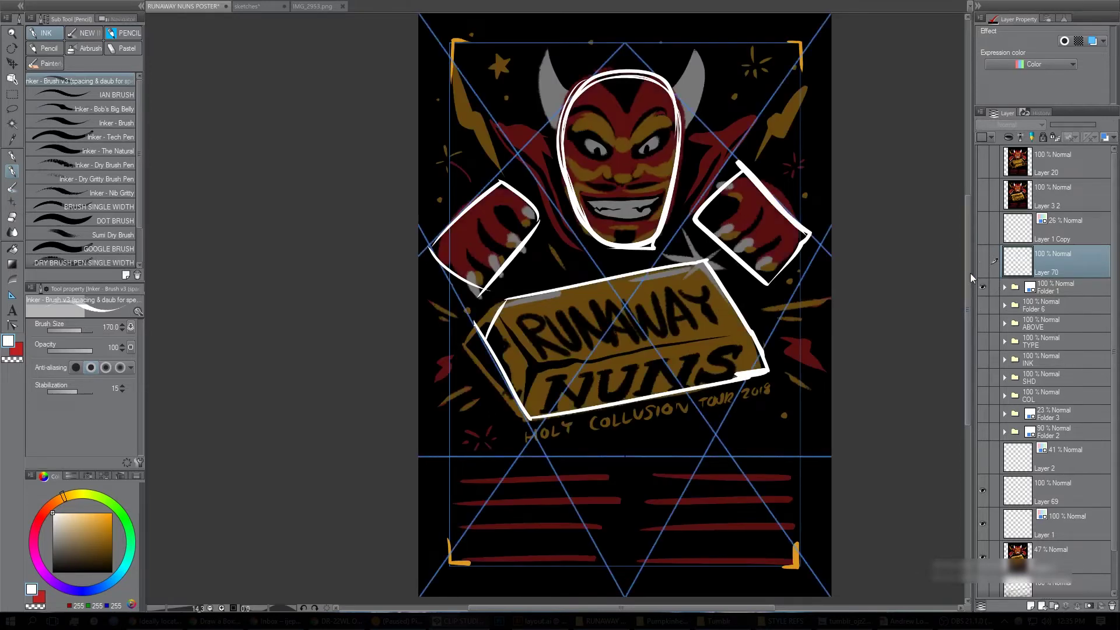
left_click(1065, 285)
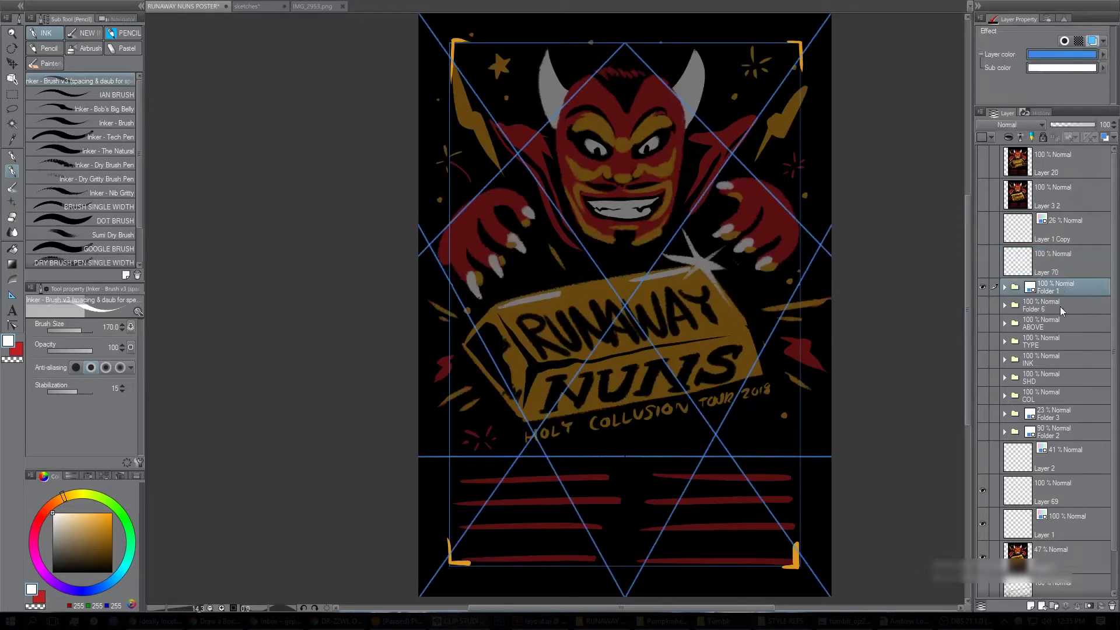
left_click(1069, 124)
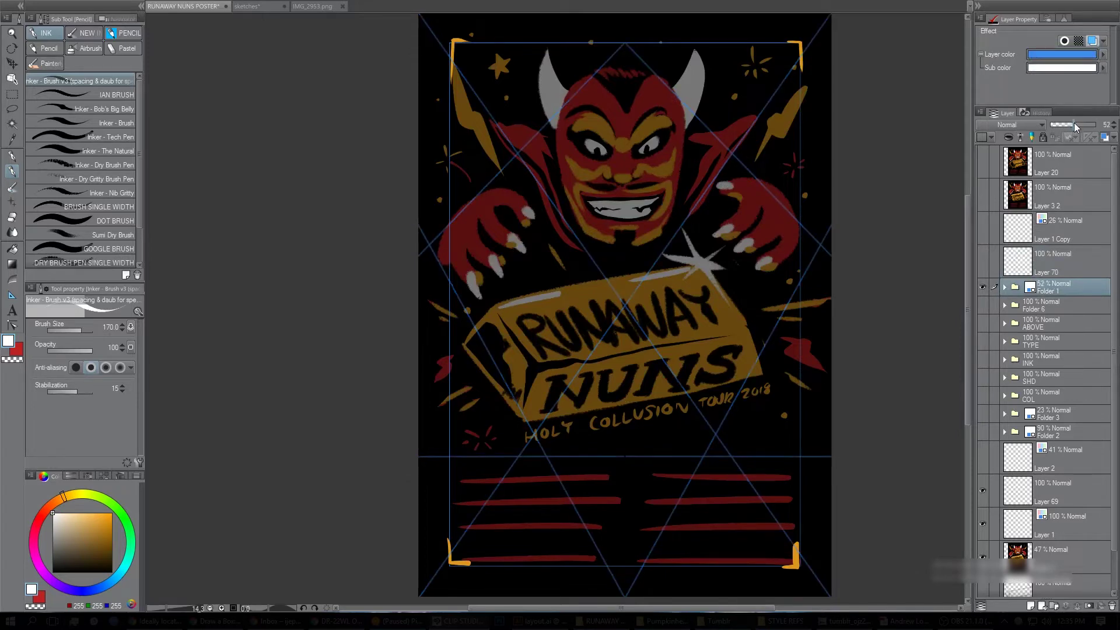
left_click_drag(1073, 124, 1069, 124)
Show the blue sketch in Folder 2 and set the rough on Layer 3 to 32% opacity.
left_click(982, 432)
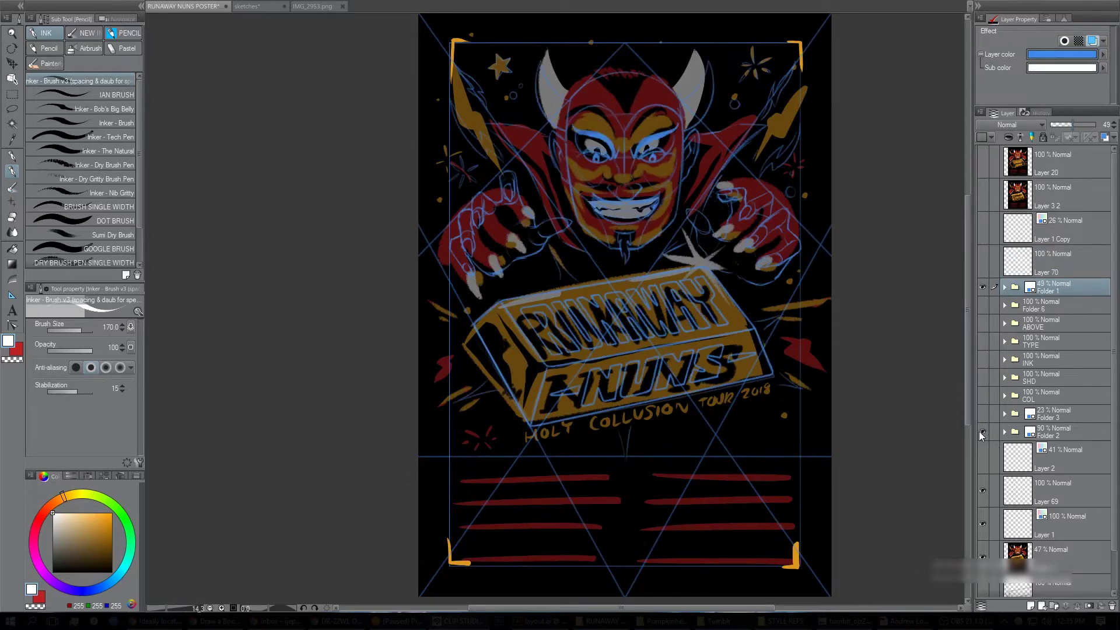
left_click(1058, 434)
left_click(1016, 551)
left_click(1057, 124)
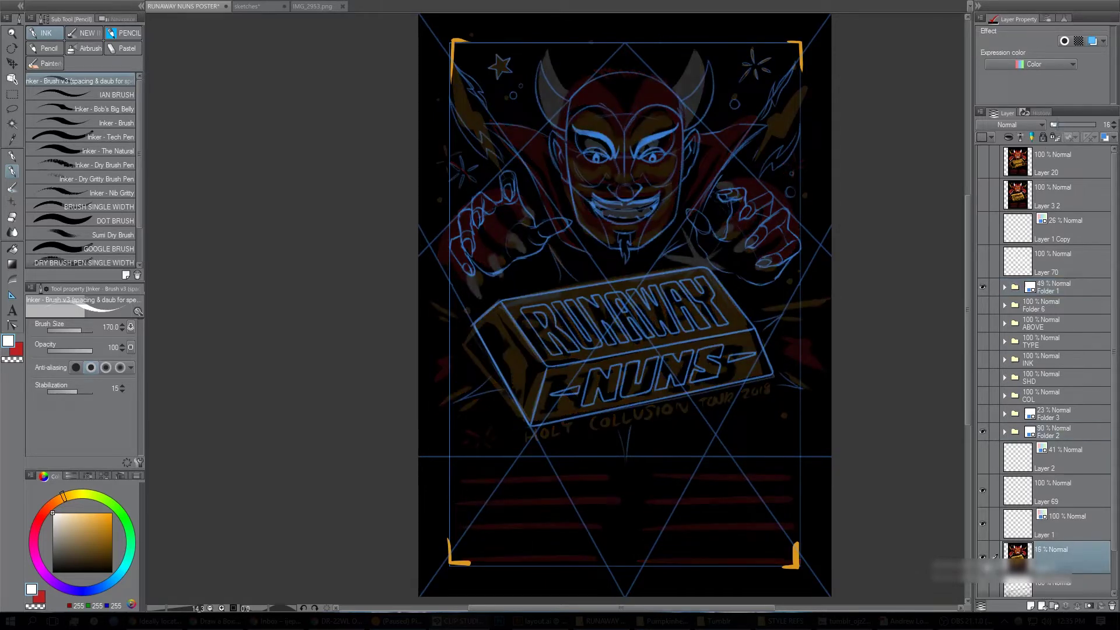
left_click_drag(1060, 123, 1065, 126)
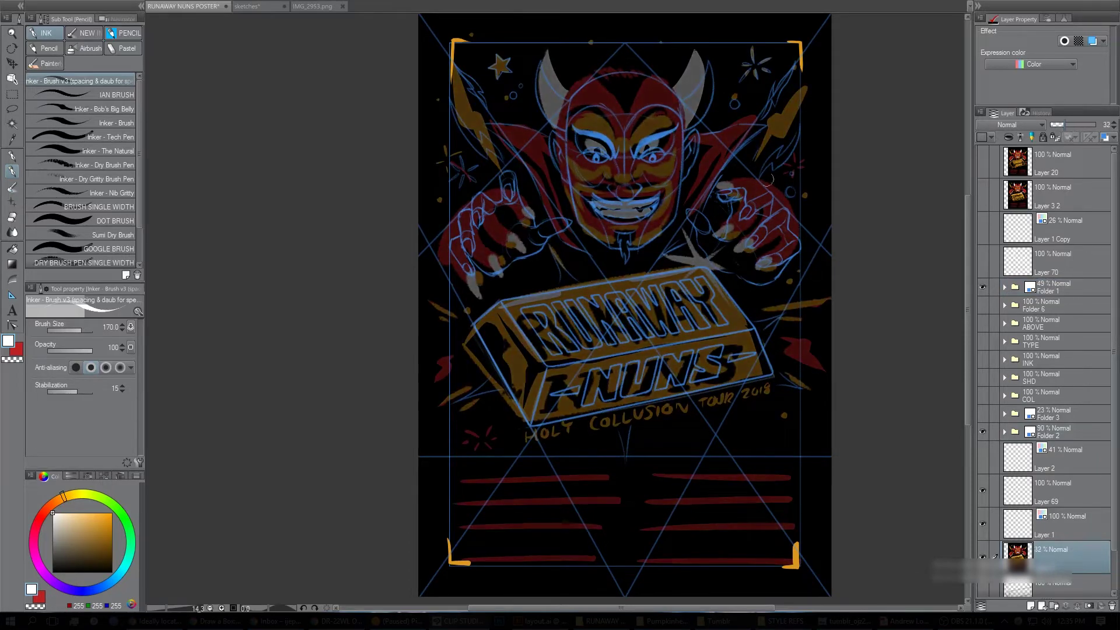
Toggle the Folder 2 sketch to compare it with the rough, and inspect the face, hands and gold bar up close.
left_click(983, 431)
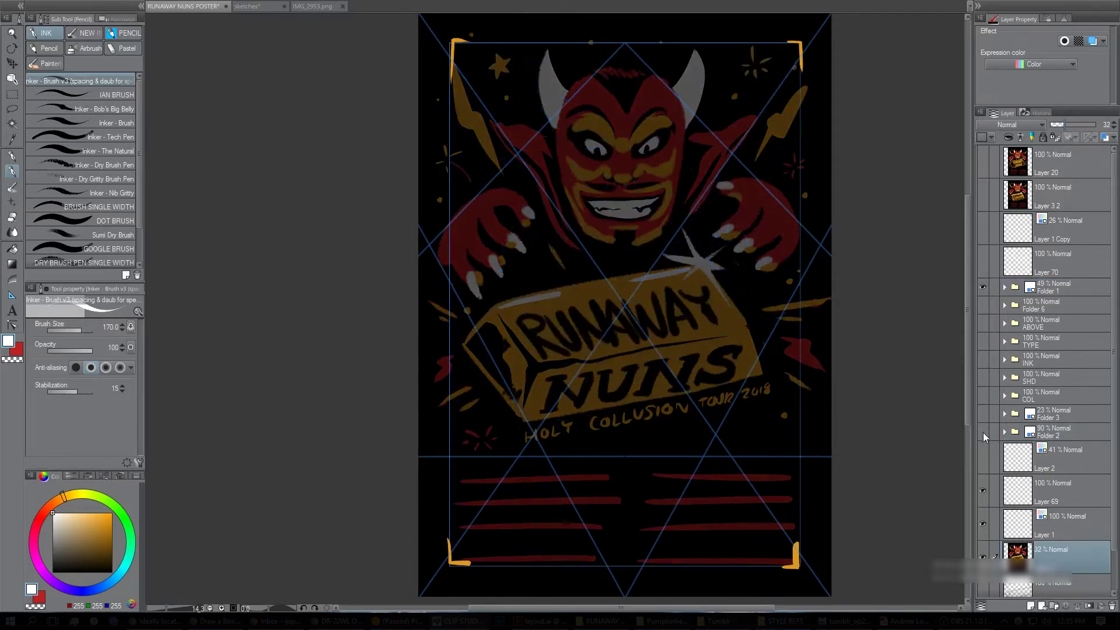
left_click(982, 433)
scroll(648, 274, "up", 2)
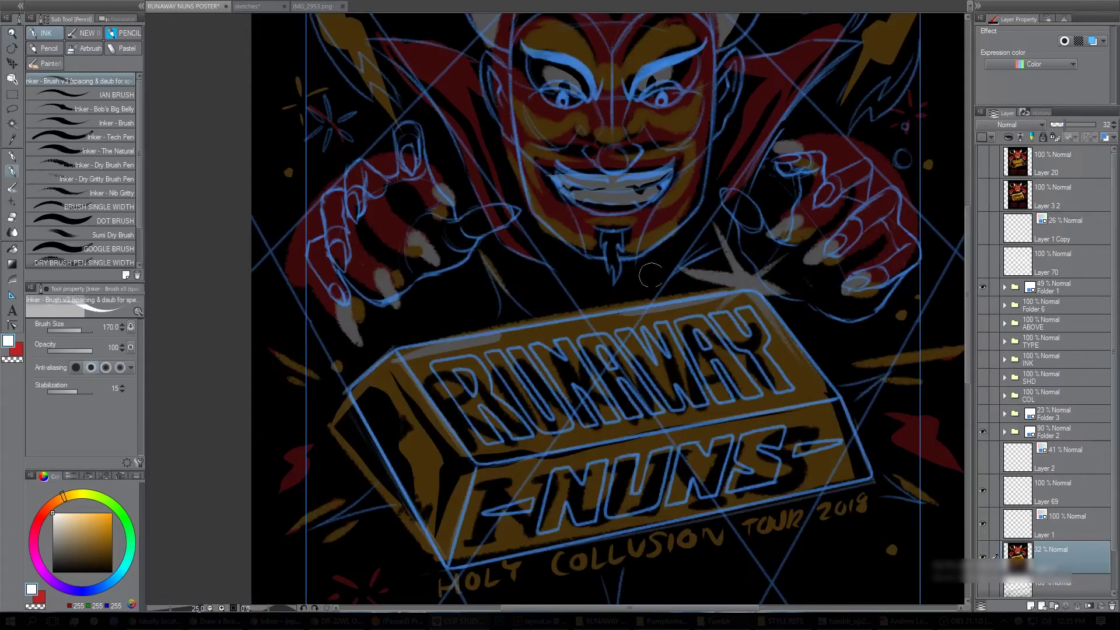
left_click_drag(852, 366, 809, 372)
mouse_move(838, 408)
left_mouse_down()
mouse_move(823, 413)
mouse_move(862, 362)
left_mouse_up()
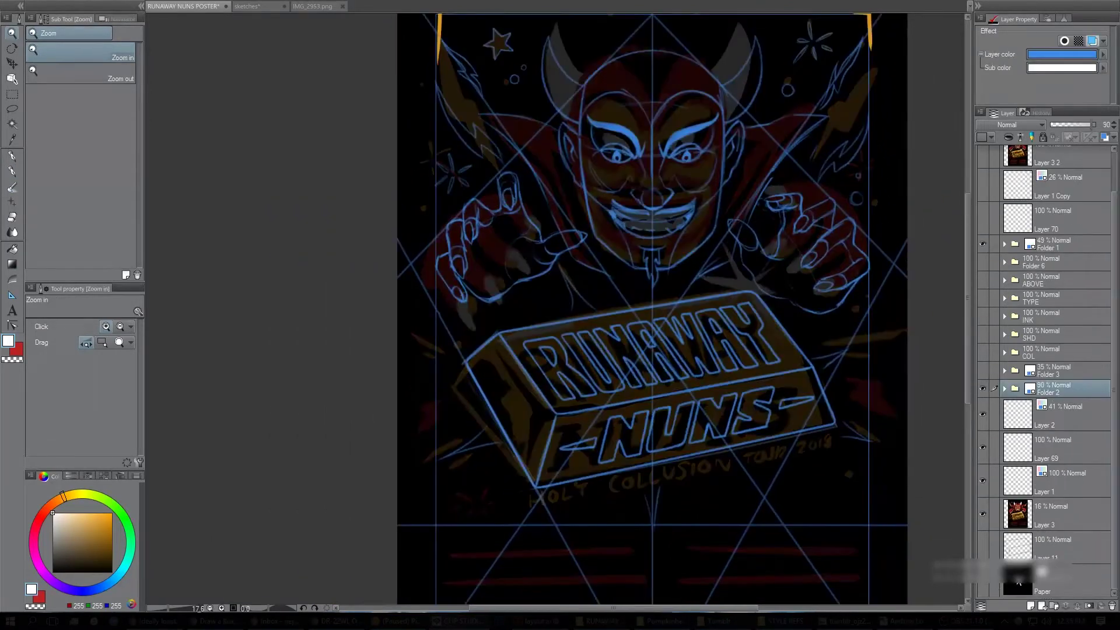
Change the Paper layer's colour to white to view the sketch on a light background.
left_click(1018, 583)
left_click(1054, 33)
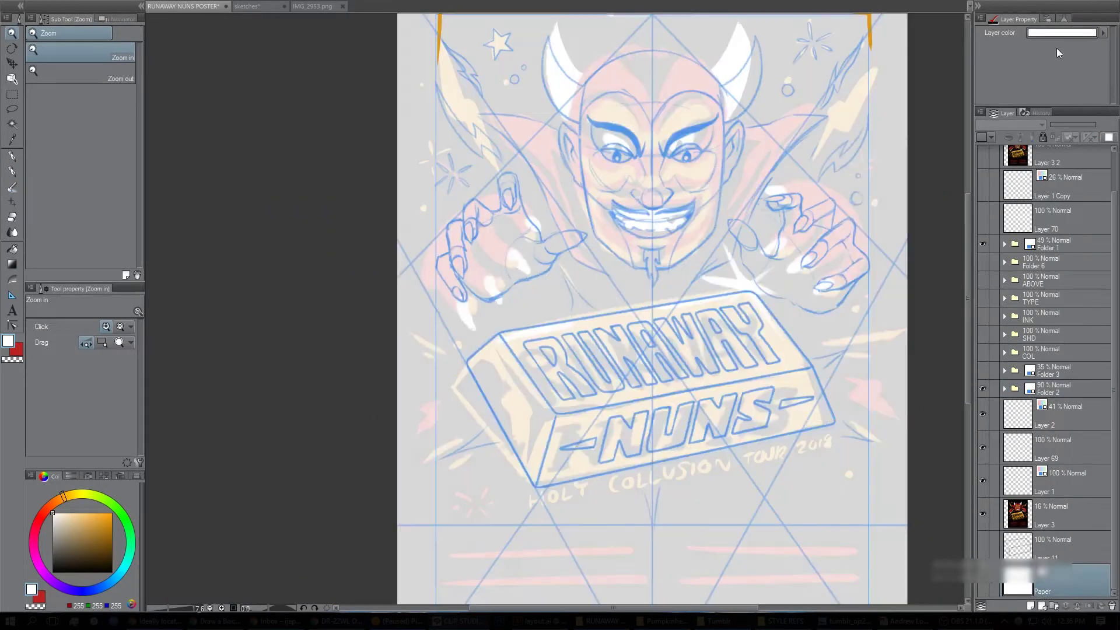
left_click_drag(819, 278, 756, 285)
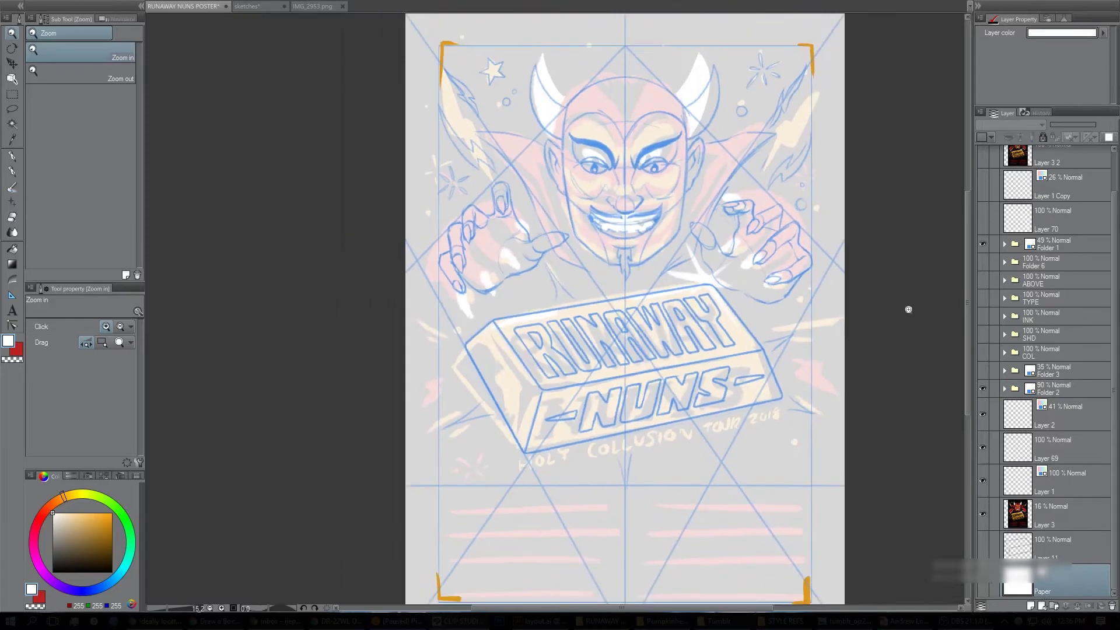
Turn off the layer colour effect on Folder 2 and hide the folder's sketch.
left_click(1069, 390)
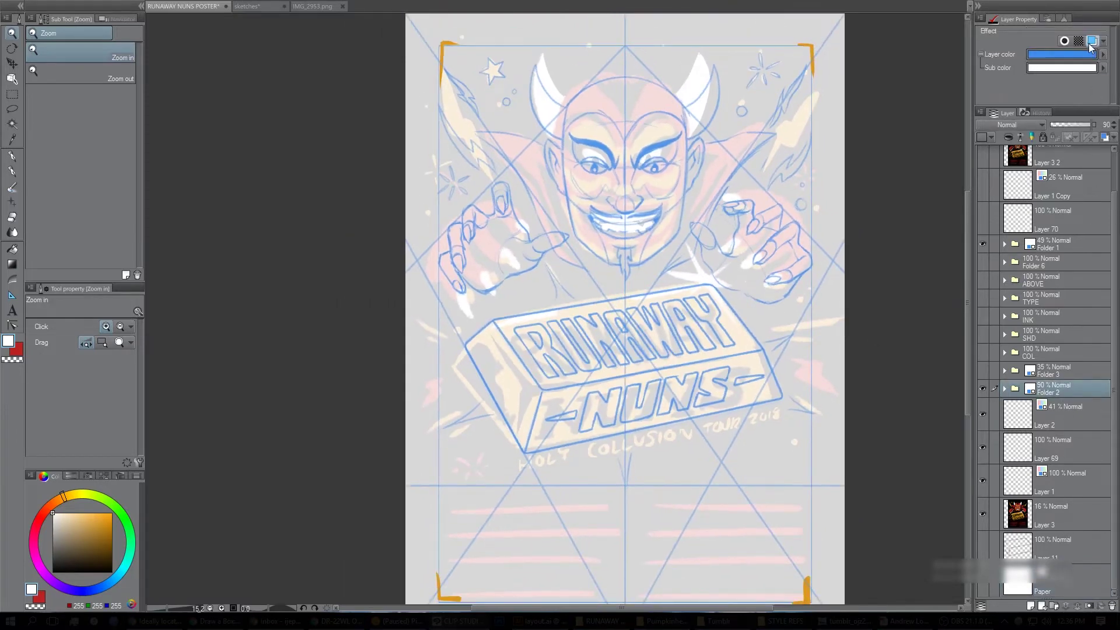
left_click(1091, 42)
left_click(982, 388)
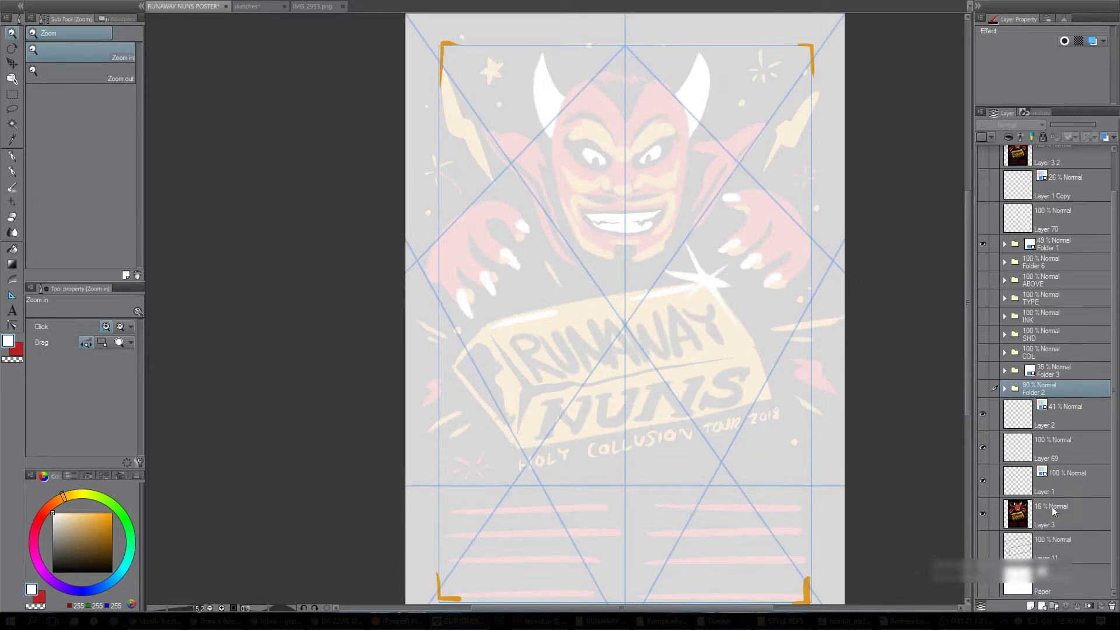
Show the Folder 2 sketch and hide the margin layers, the Folder 1 guides and the Layer 3 rough to view the line drawing alone.
left_click(983, 389)
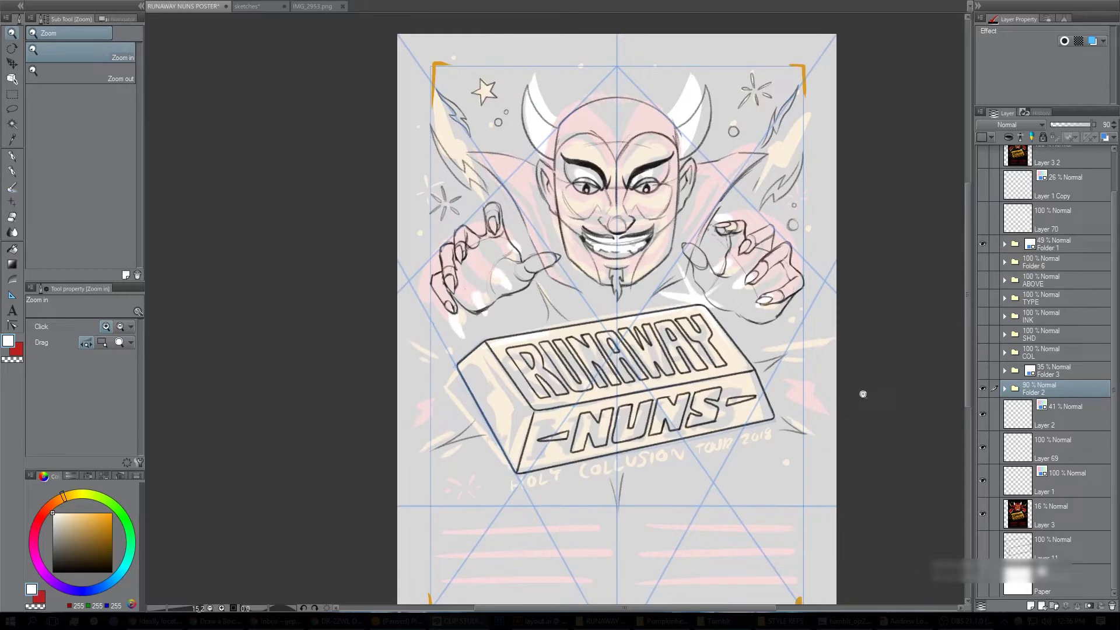
left_click_drag(982, 414, 982, 480)
left_click(980, 243)
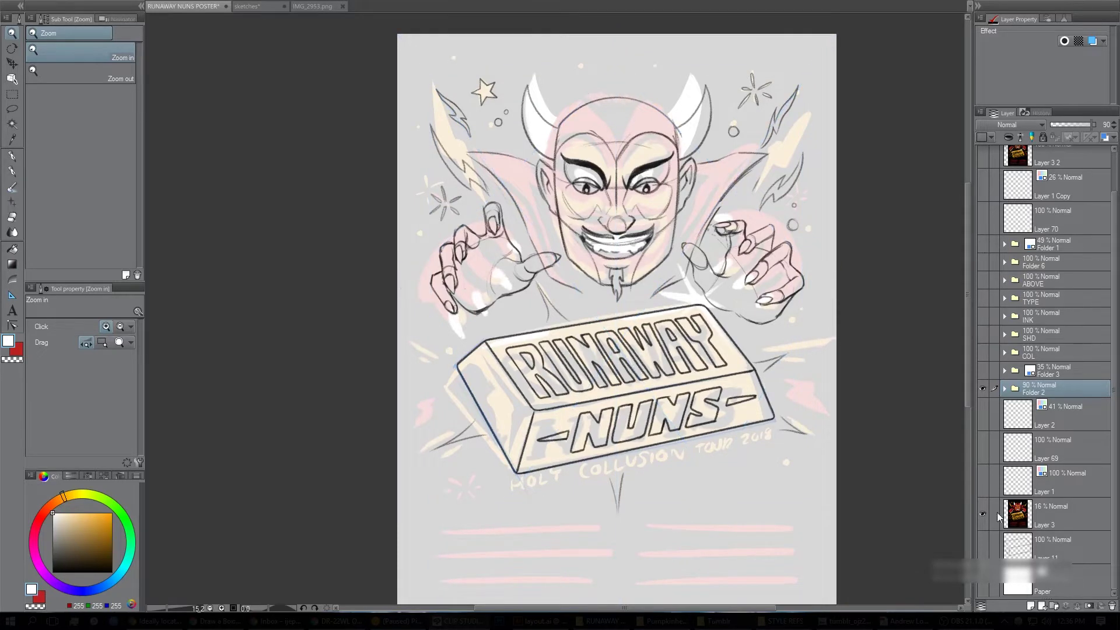
left_click(982, 514)
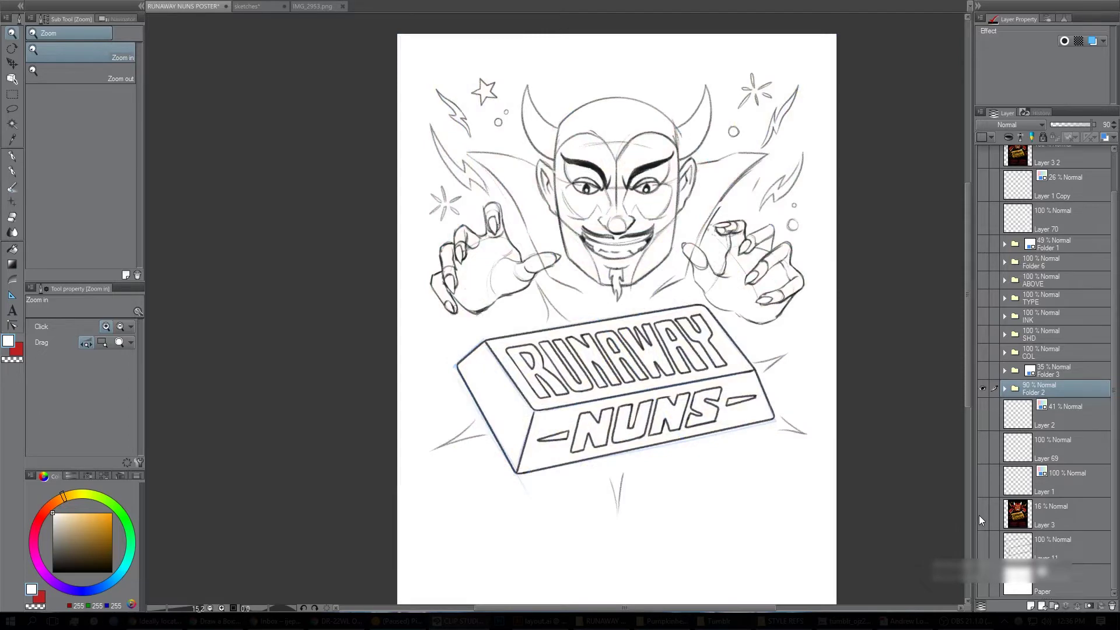
left_click(620, 184)
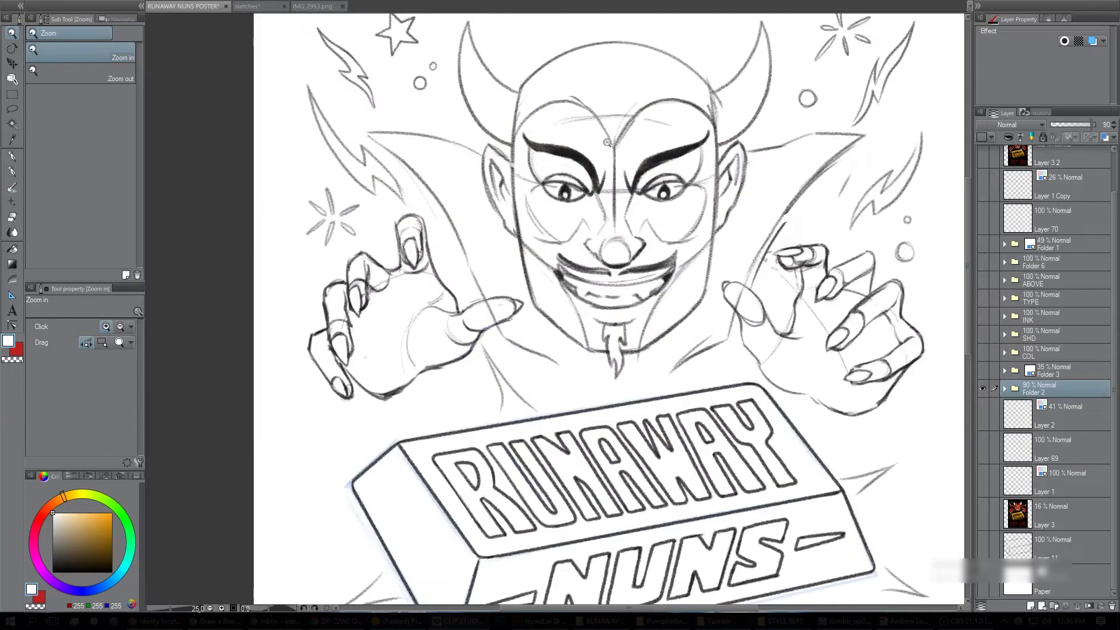
left_click_drag(886, 289, 860, 227)
scroll(873, 349, "down", 1)
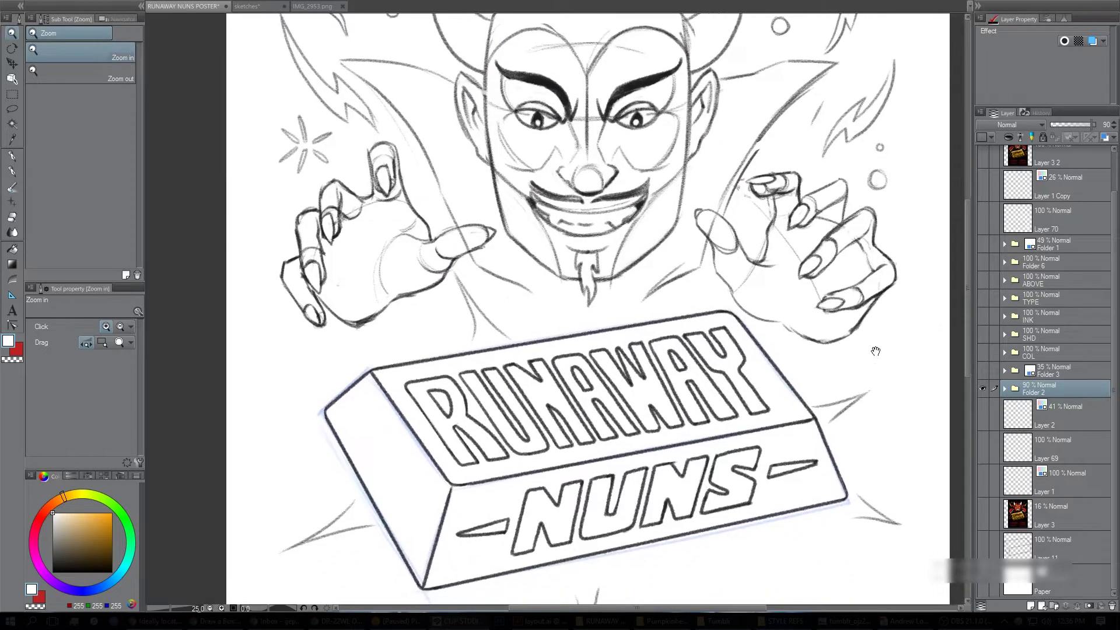
left_click(982, 388)
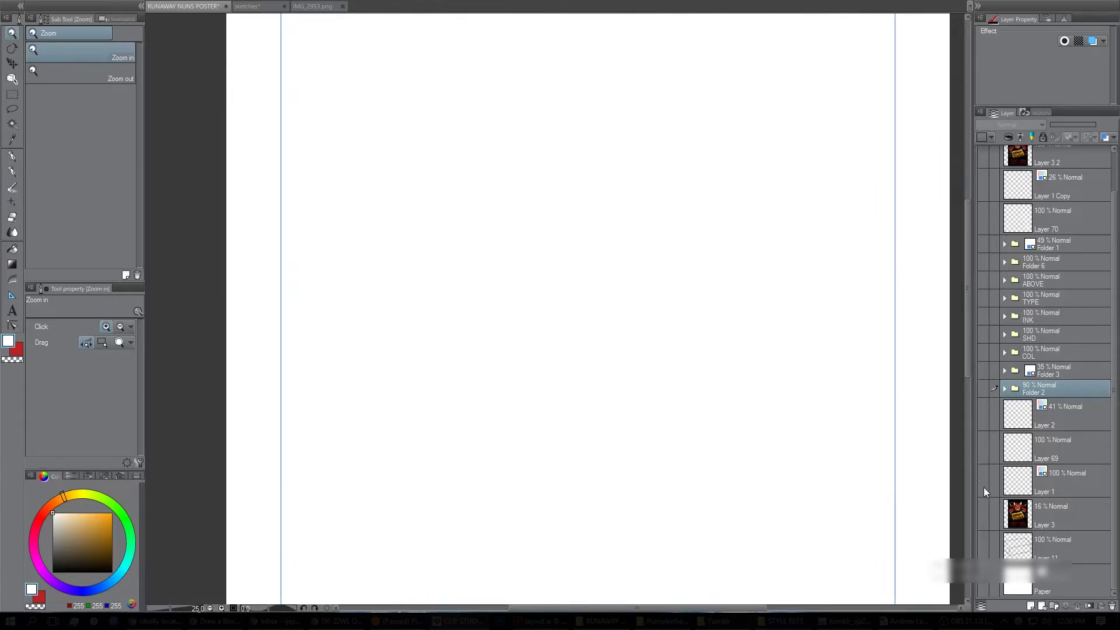
left_click(982, 243)
left_click(982, 244)
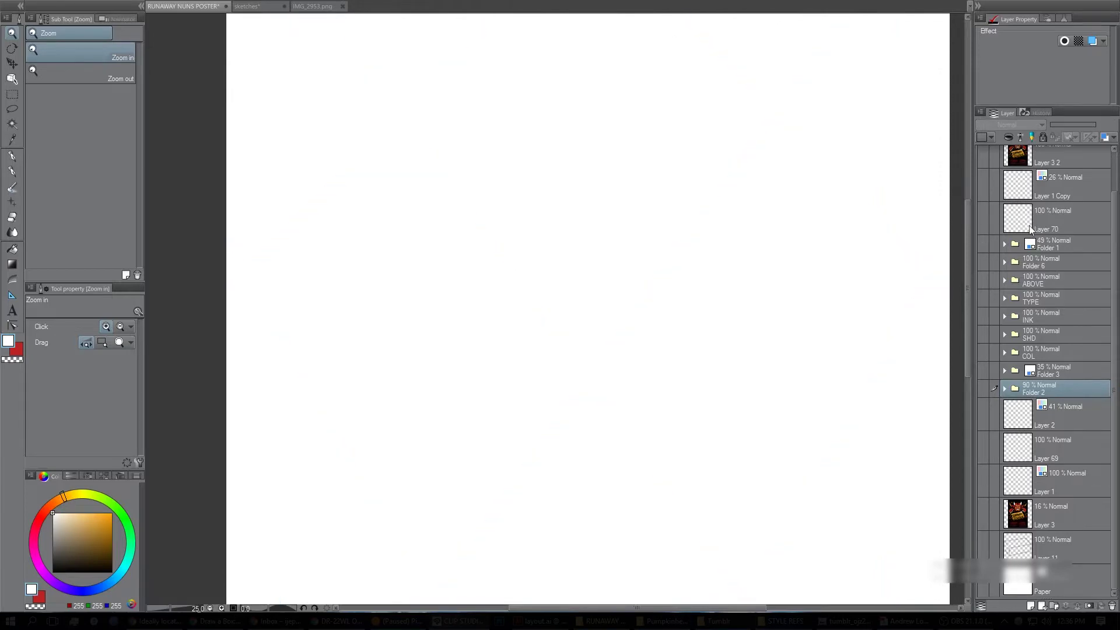
left_click(982, 262)
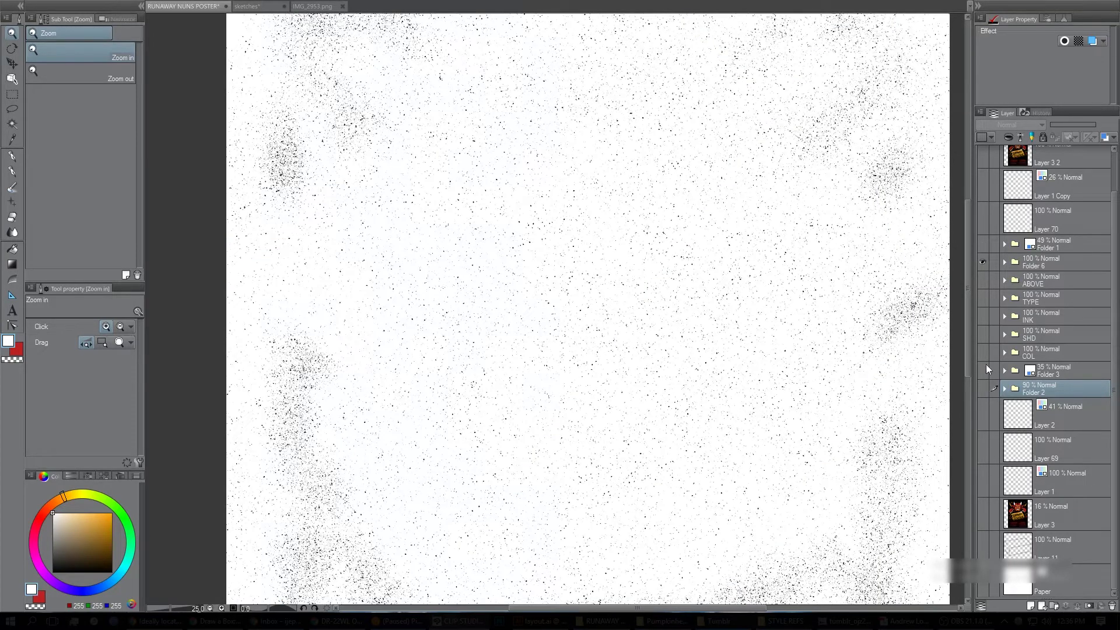
left_click(982, 262)
left_click(982, 388)
Expand Folder 2, hide the refined hands on Layer 16 and set the early hand sketch on Layer 7 to 100% opacity.
left_click(1005, 389)
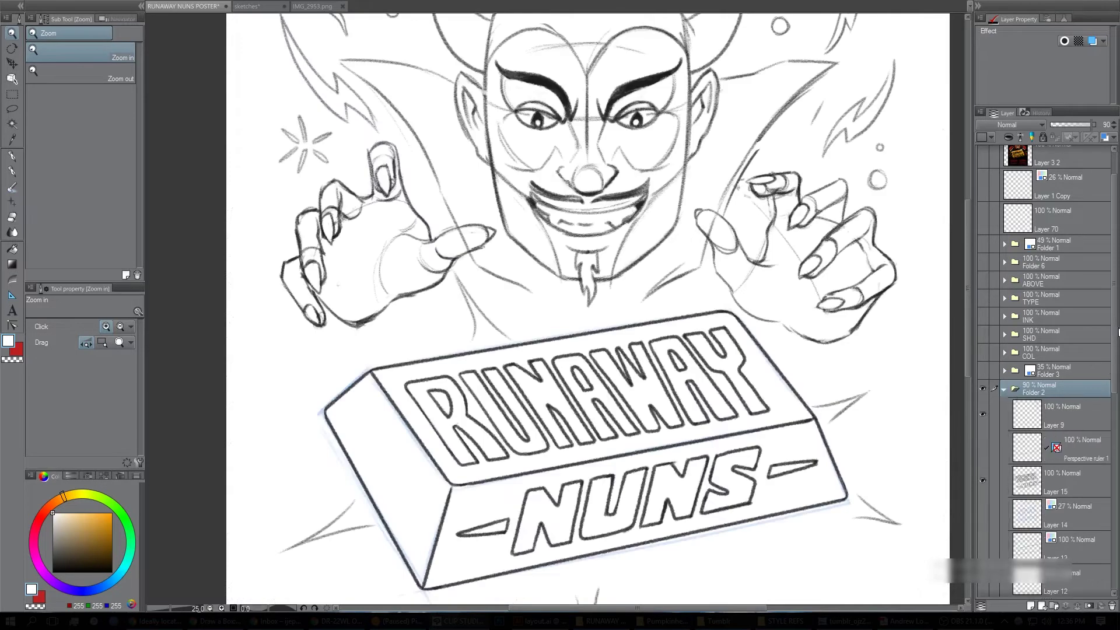
scroll(982, 494, "down", 6)
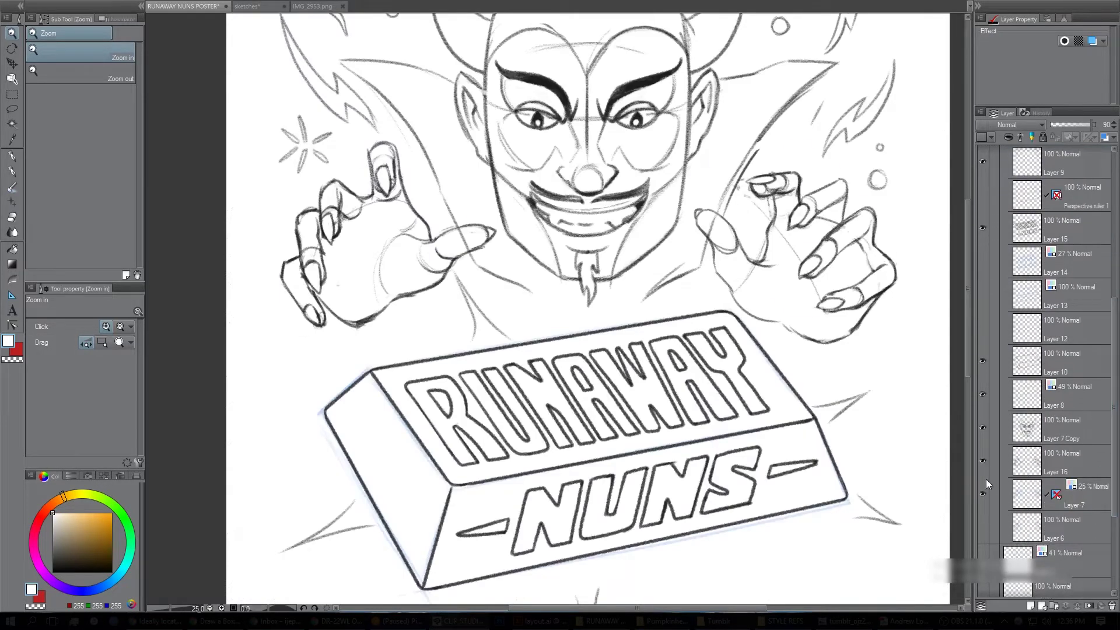
left_click(983, 494)
left_click(1079, 496)
left_click_drag(1072, 127, 1098, 126)
scroll(873, 296, "down", 2)
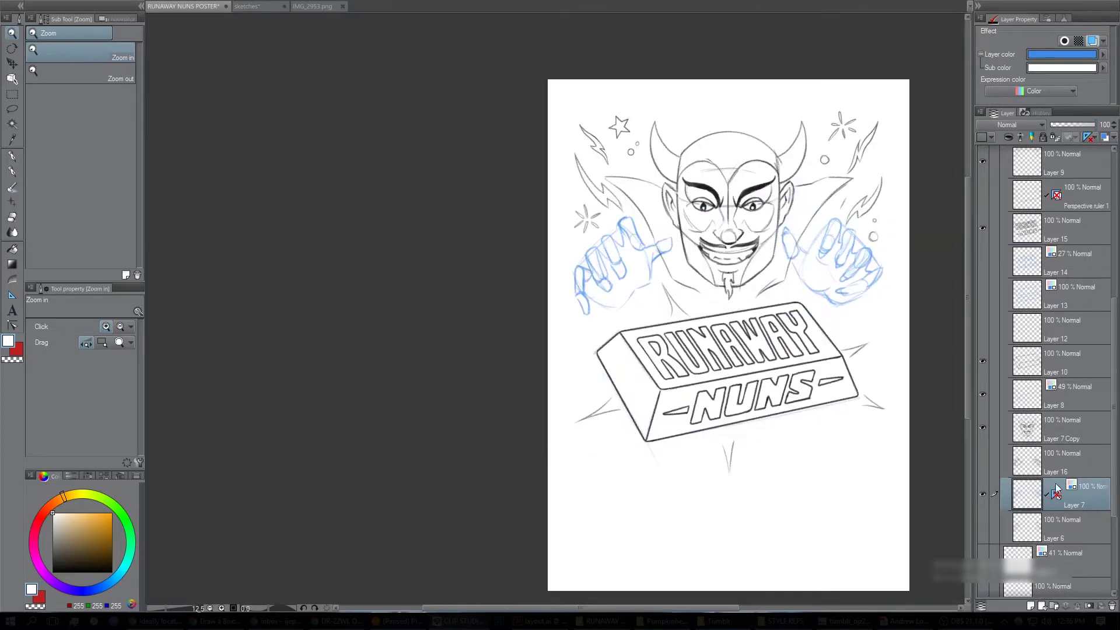
Show the margin and centre-line layers and the Folder 1 composition guides over the sketch.
left_click_drag(1111, 483, 1112, 528)
left_click(982, 535)
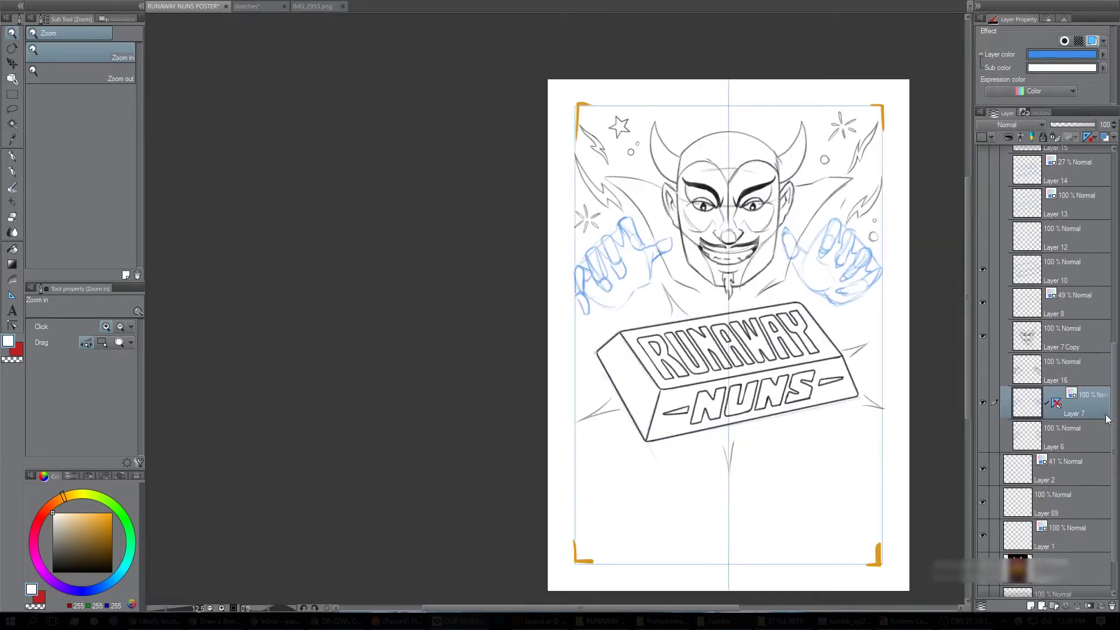
left_click_drag(1114, 411, 1116, 406)
scroll(1096, 379, "up", 10)
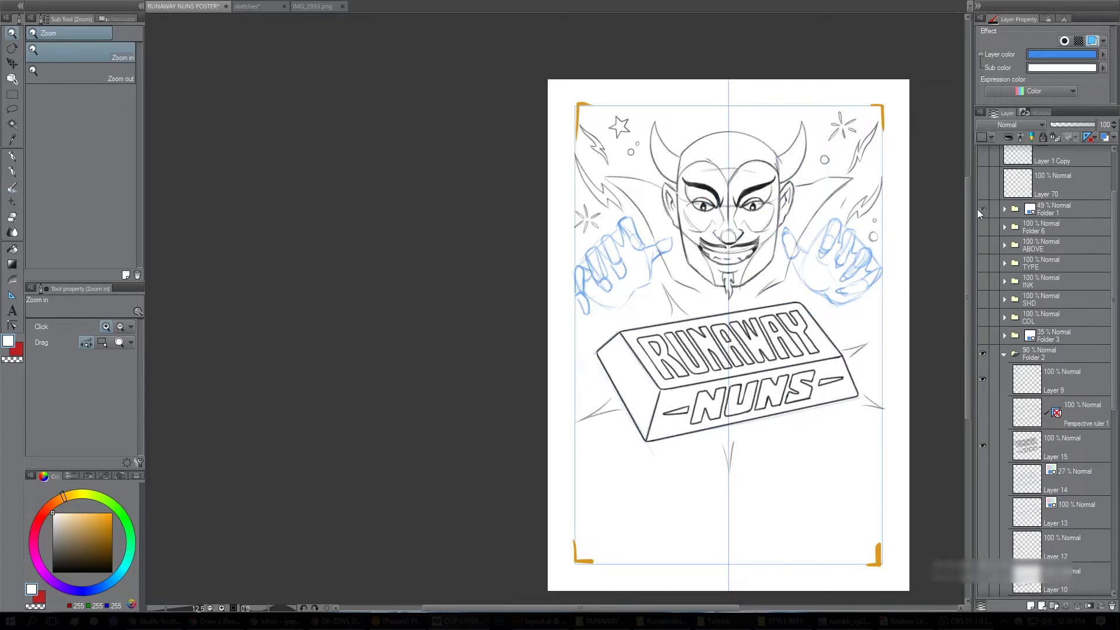
left_click(982, 208)
scroll(831, 292, "up", 2)
key("p")
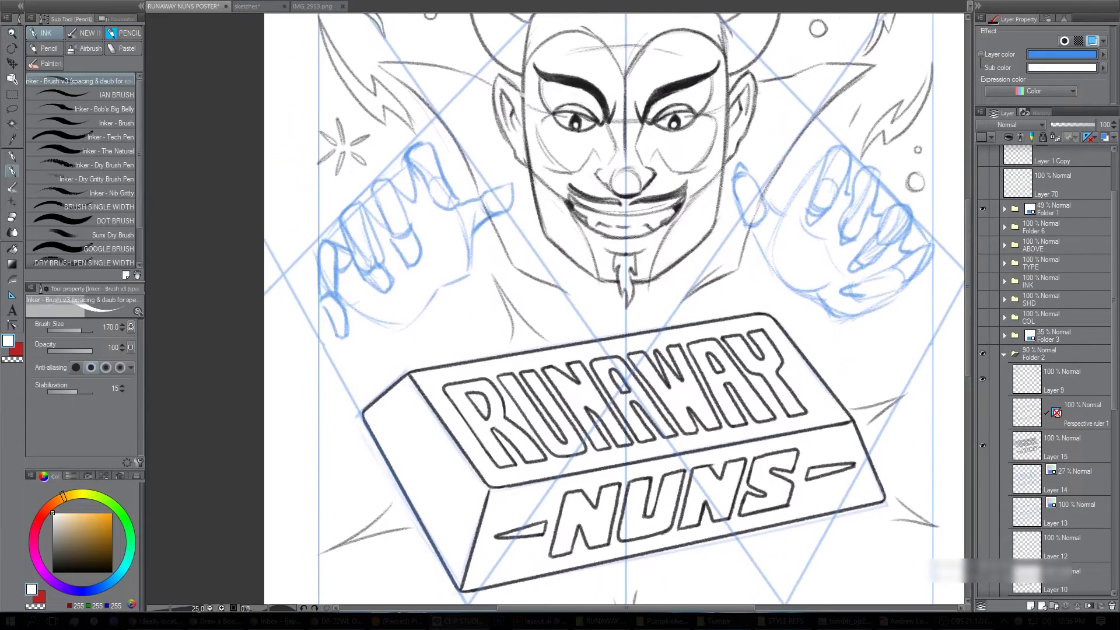
key("slash")
left_click_drag(828, 457, 787, 458)
left_click_drag(867, 444, 836, 401)
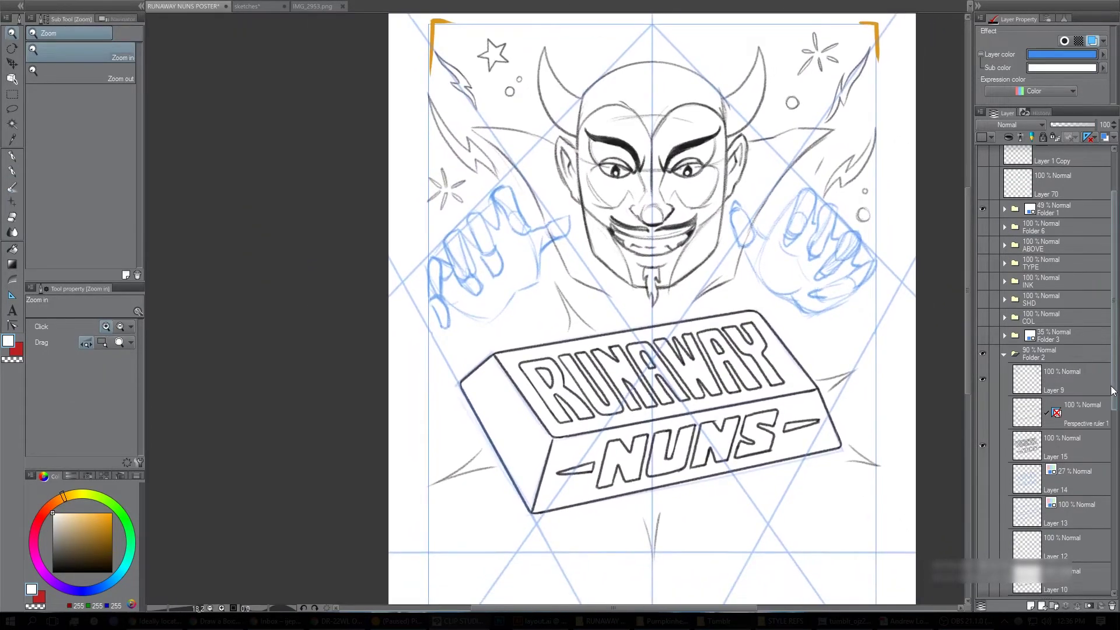
Examine the hand reference photos in IMG_2953.png, then return to the Runaway Nuns poster document.
left_click(315, 6)
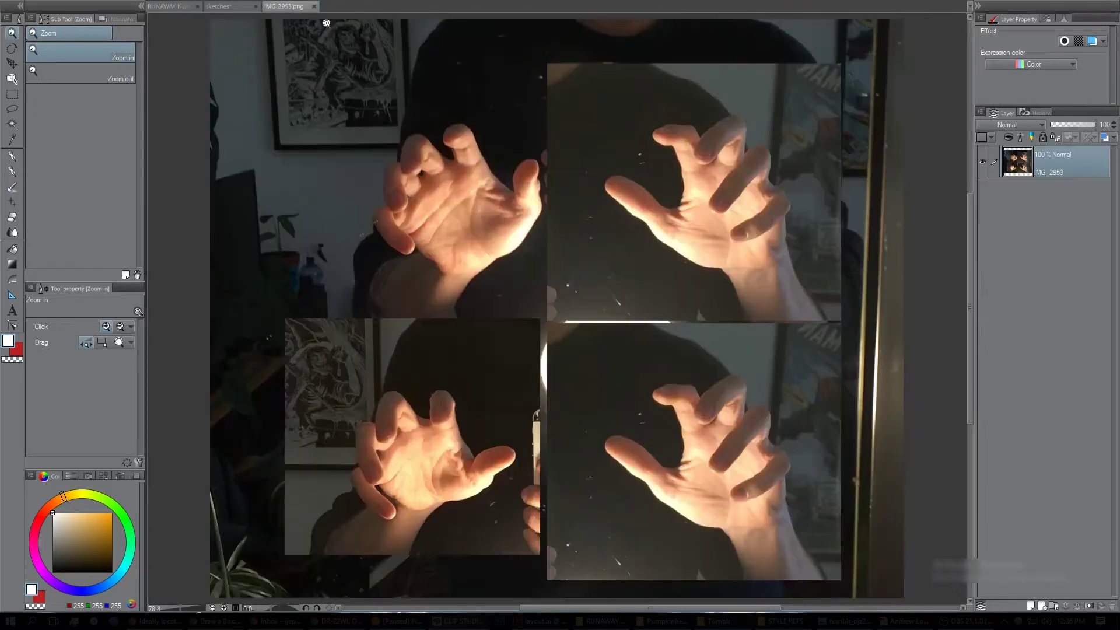
left_click_drag(891, 405, 866, 392)
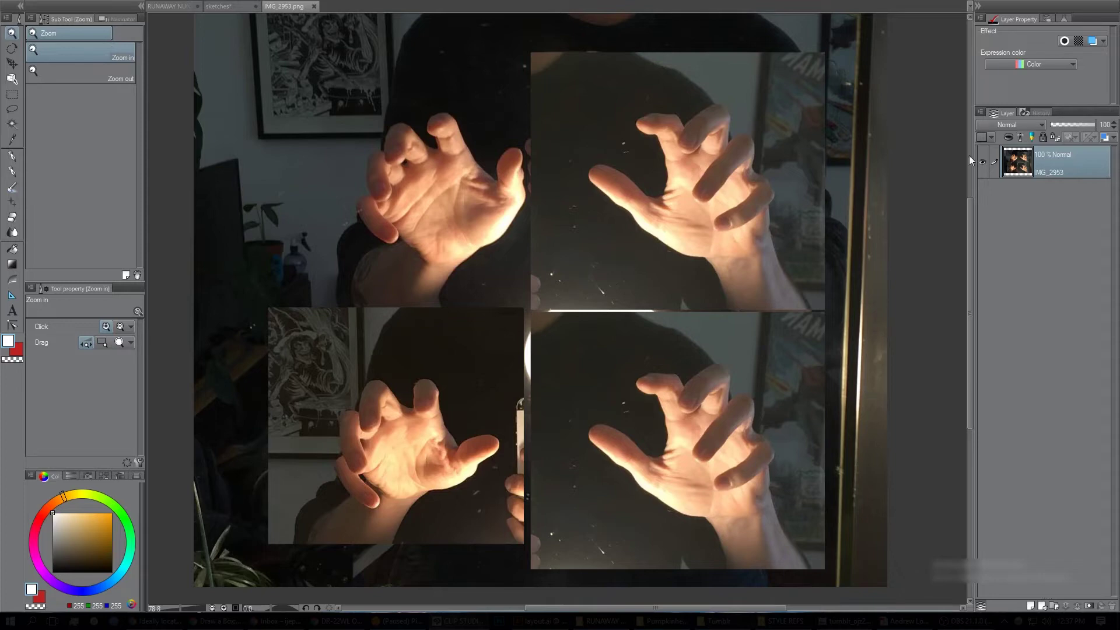
left_click(173, 6)
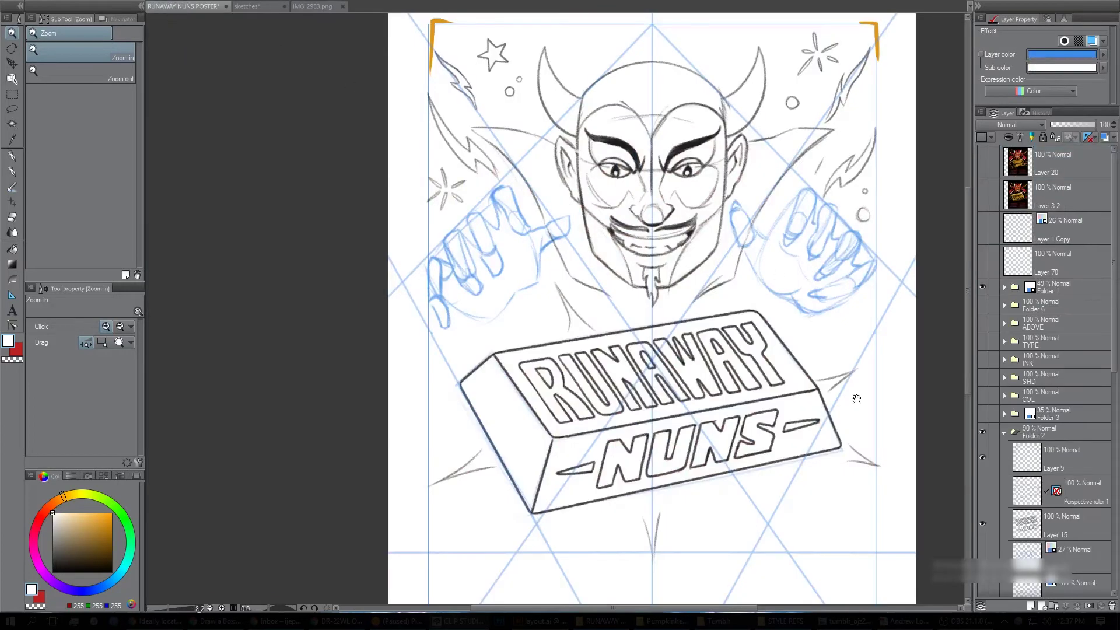
Show the refined hands on Layer 16 and hide the early hand sketch on Layer 7.
scroll(746, 290, "up", 2)
left_click_drag(1113, 356, 1113, 516)
left_click(983, 437)
left_click(982, 470)
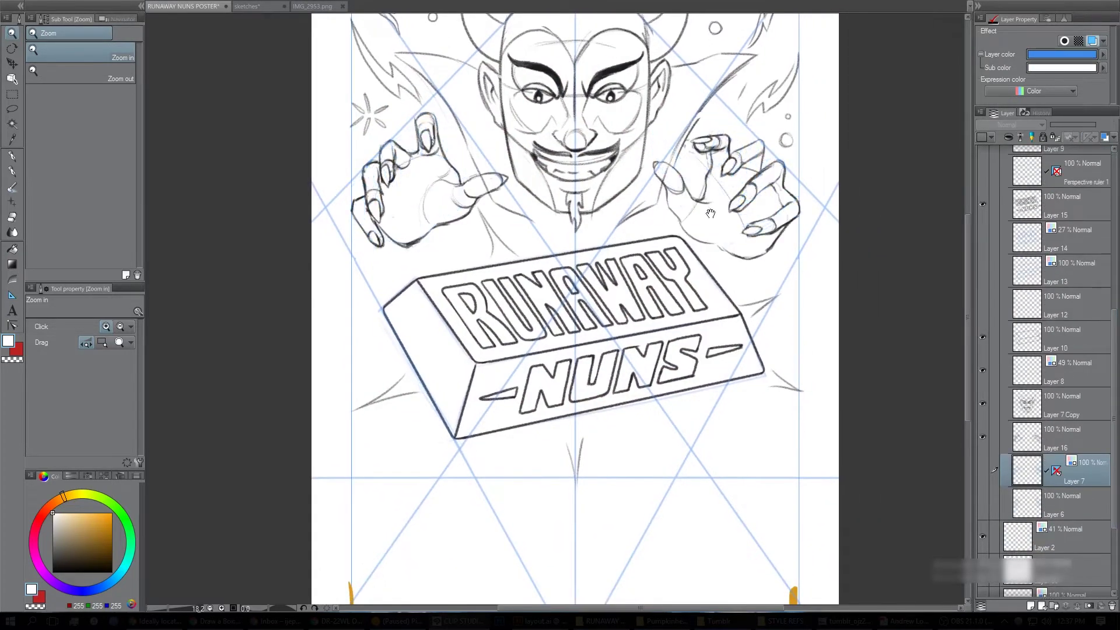
scroll(785, 511, "down", 3)
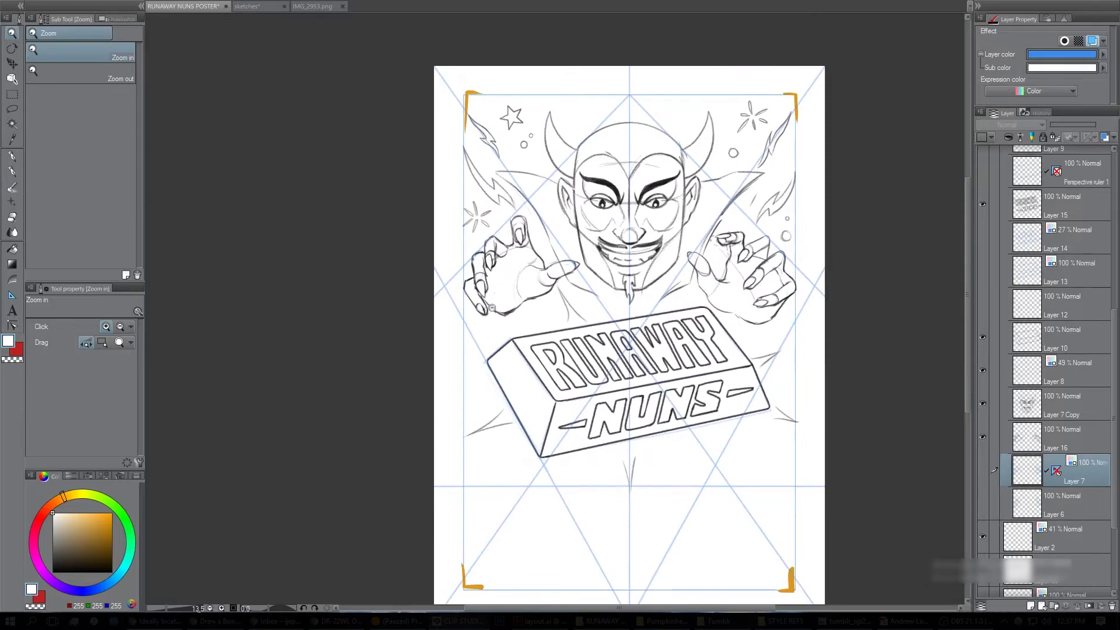
Collapse Folder 2, apply the blue layer colour effect to it and show Folder 3.
left_click_drag(1114, 322, 1114, 247)
left_click(1004, 269)
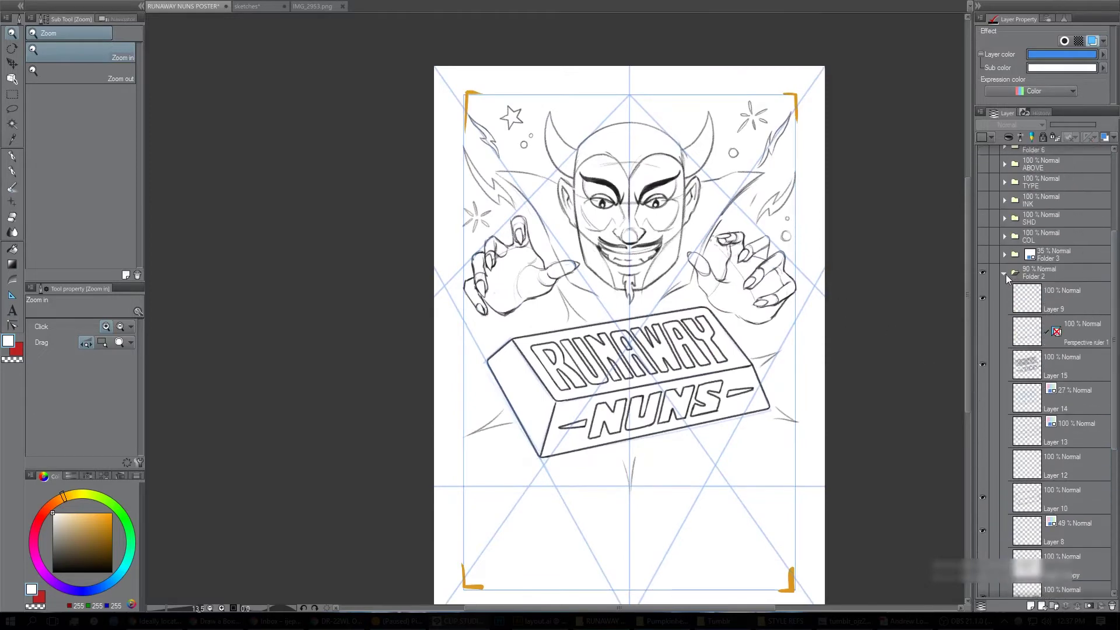
left_click(1069, 384)
left_click(1104, 136)
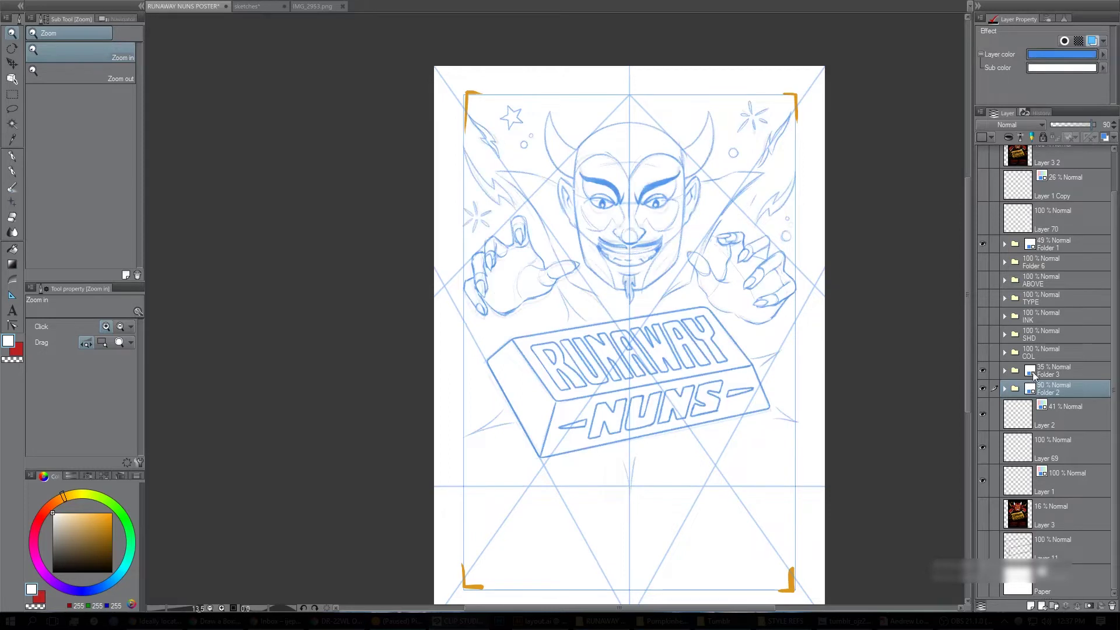
Set Folder 3 to 100% opacity and turn off its layer colour effect.
left_click(1050, 371)
left_click_drag(1064, 124, 1097, 125)
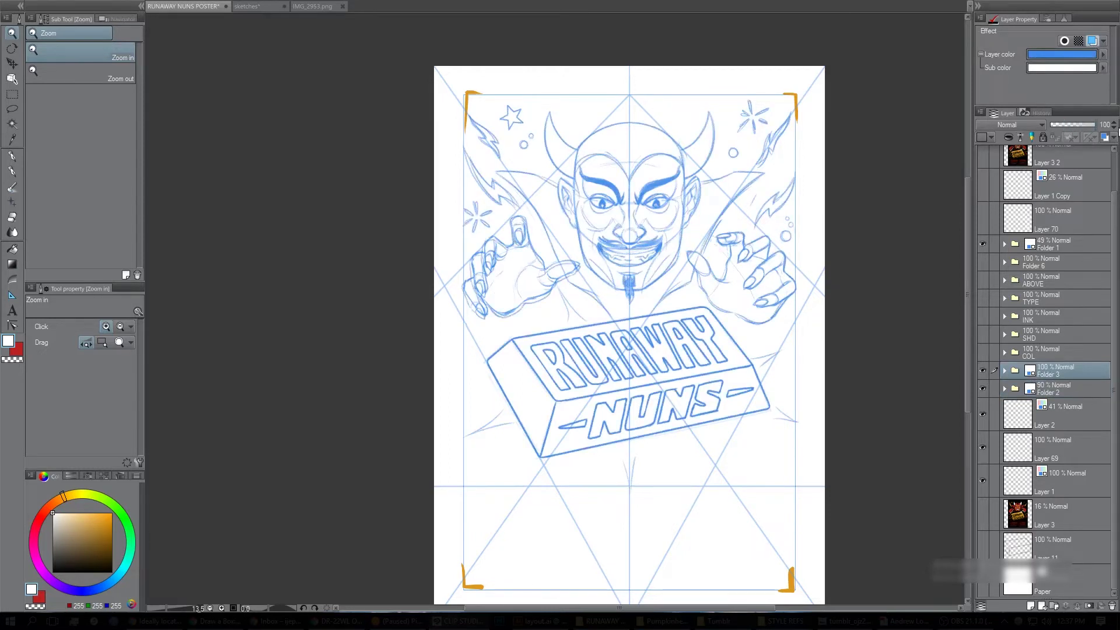
key("ctrl+shift+l")
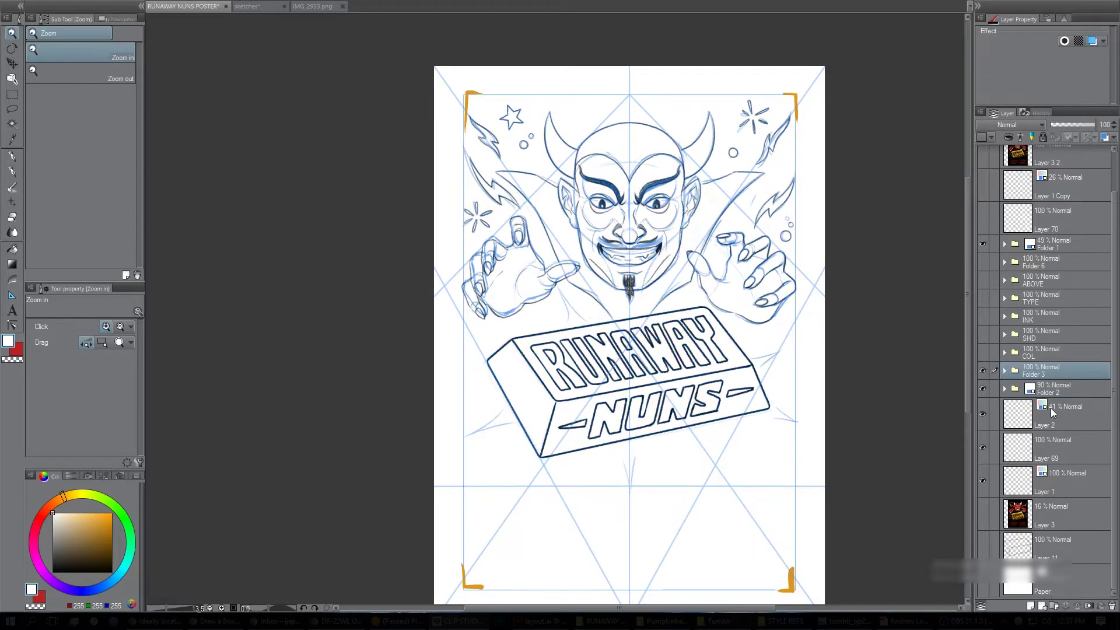
Lower Folder 2's opacity to 33% and hide Folder 3 to leave a faint blue underdrawing.
left_click(1053, 389)
left_click_drag(1068, 122, 1065, 124)
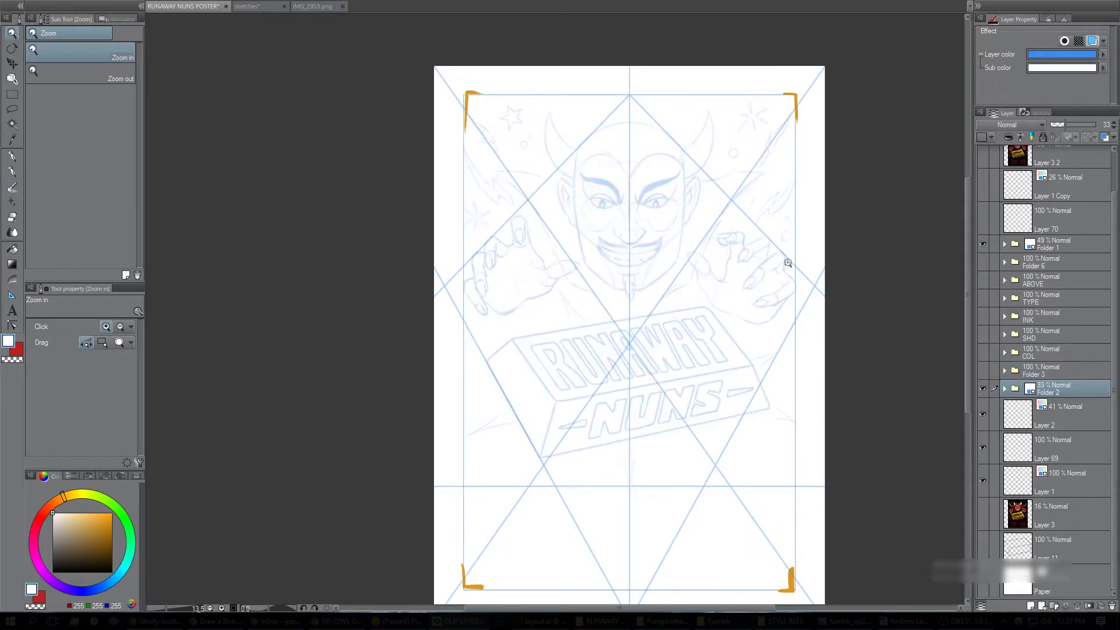
left_click(700, 257)
left_click_drag(886, 235, 867, 252)
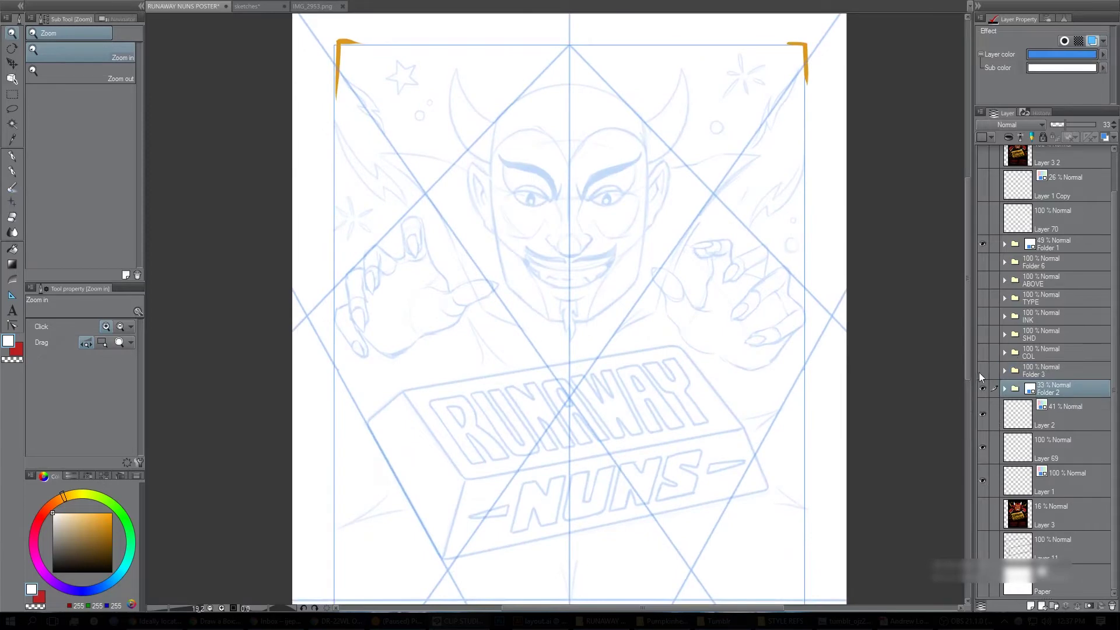
Toggle Folder 3 to compare the refined drawing with the blue underdrawing, and inspect the devil's hand on the poster's right side.
left_click(982, 372)
left_click(983, 371)
left_click(983, 371)
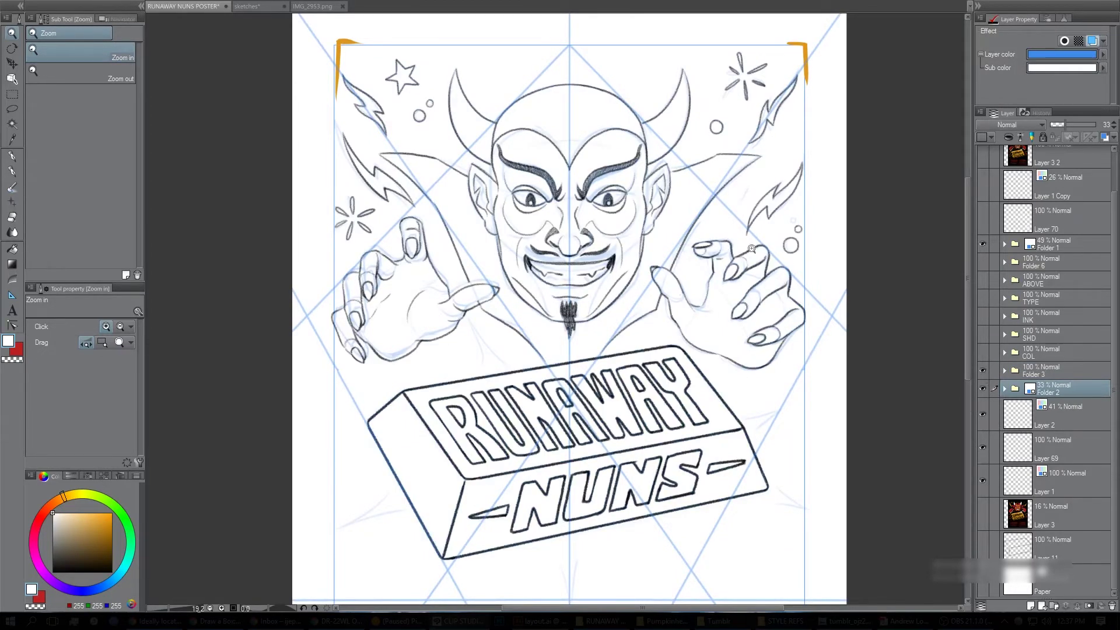
left_click(767, 273)
key("p")
left_click(983, 370)
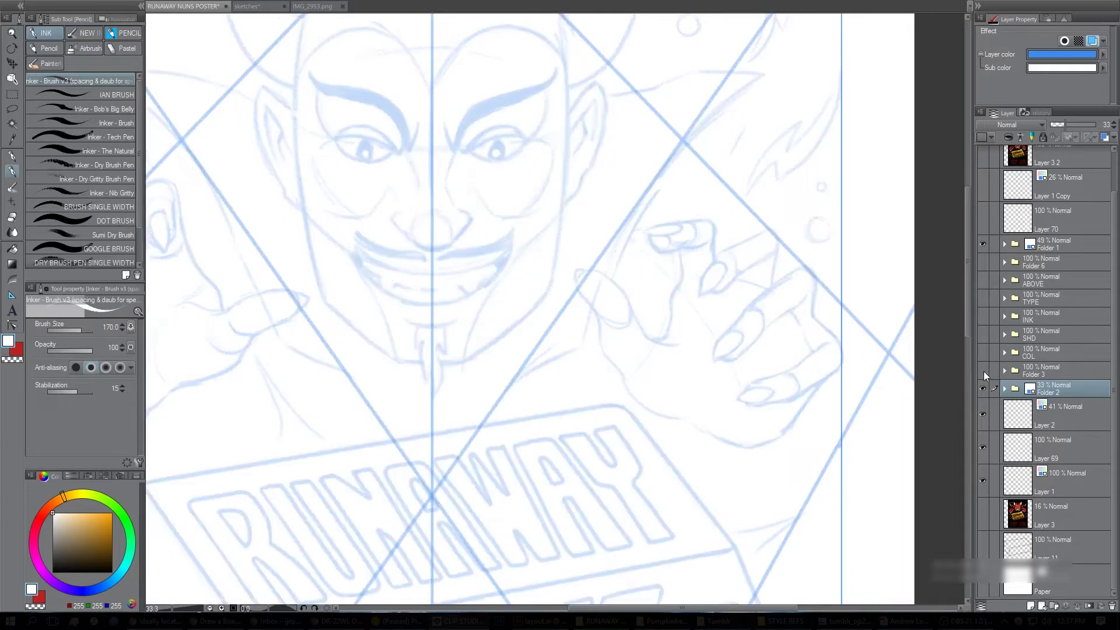
key("/")
left_click(748, 263)
left_click(748, 264)
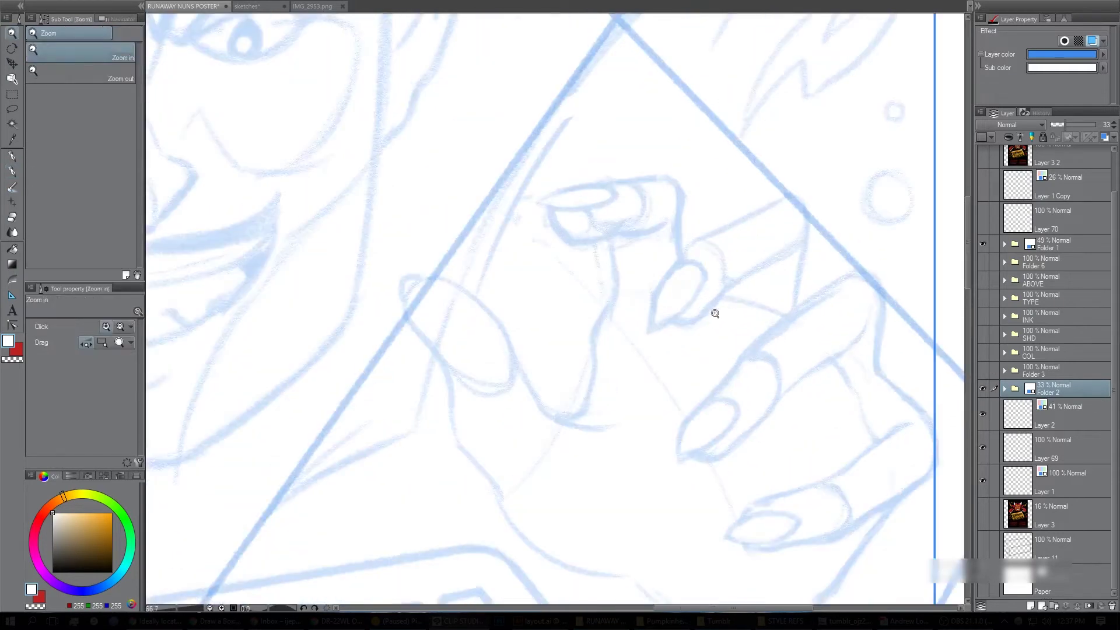
Add a new raster layer above Folder 2, switch to the red brush colour and try a stroke over the hand, then undo it.
left_click(1031, 606)
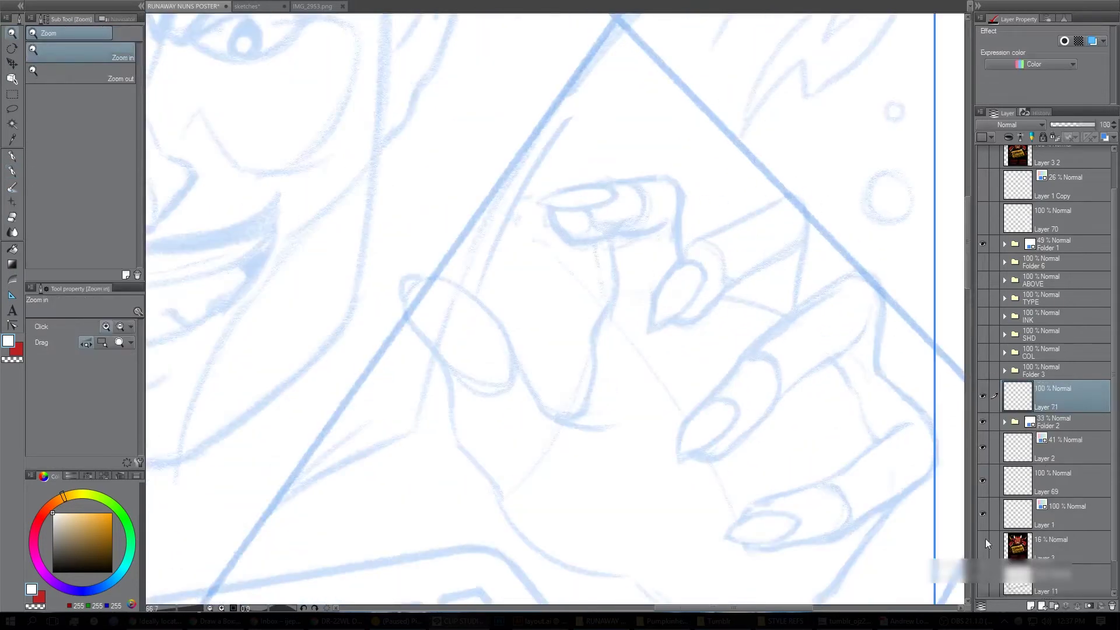
key("x")
key("p")
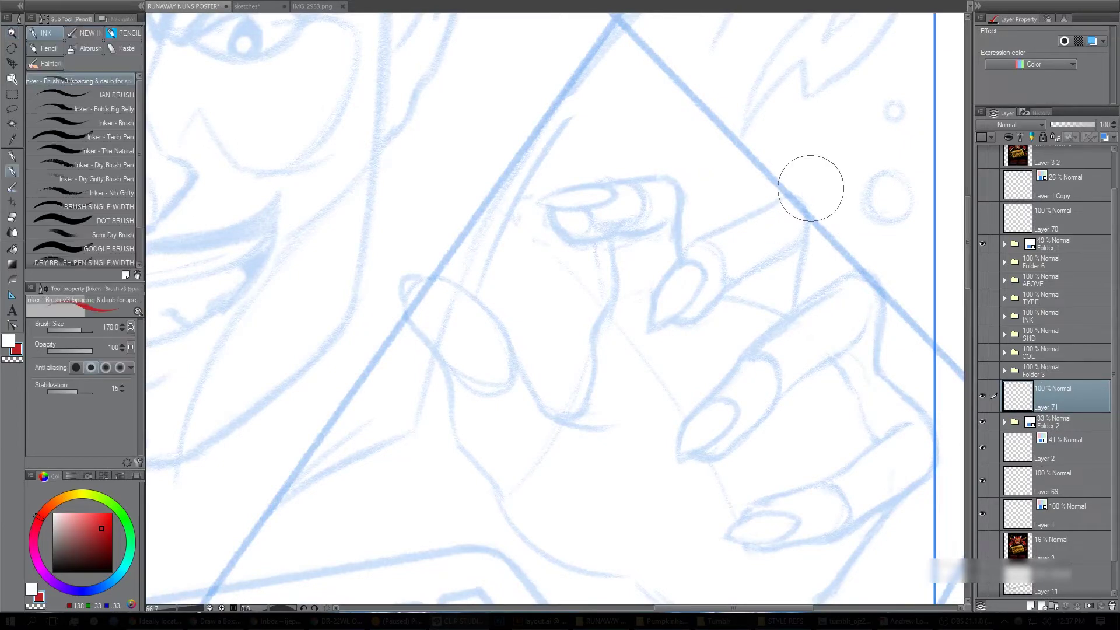
mouse_move(805, 180)
left_mouse_down()
mouse_move(640, 320)
mouse_move(834, 177)
left_mouse_up()
key("ctrl+z")
Toggle Folder 3 over the blue hand underdrawing, leave it shown, and inspect the refined hands and face up close.
left_click(982, 372)
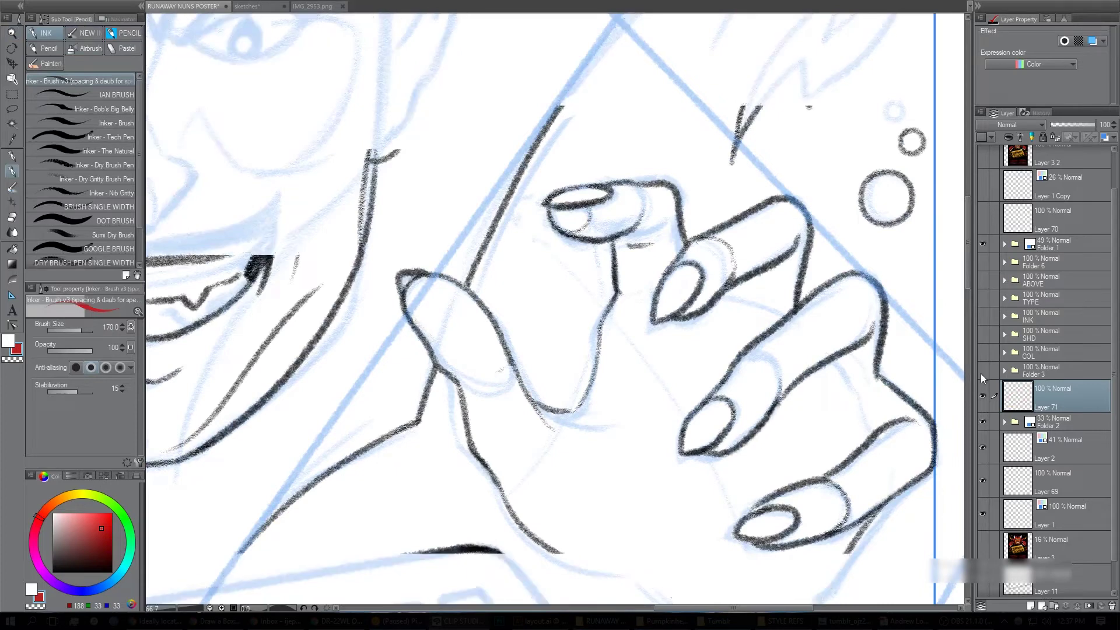
left_click(982, 372)
left_click(982, 372)
left_click(982, 374)
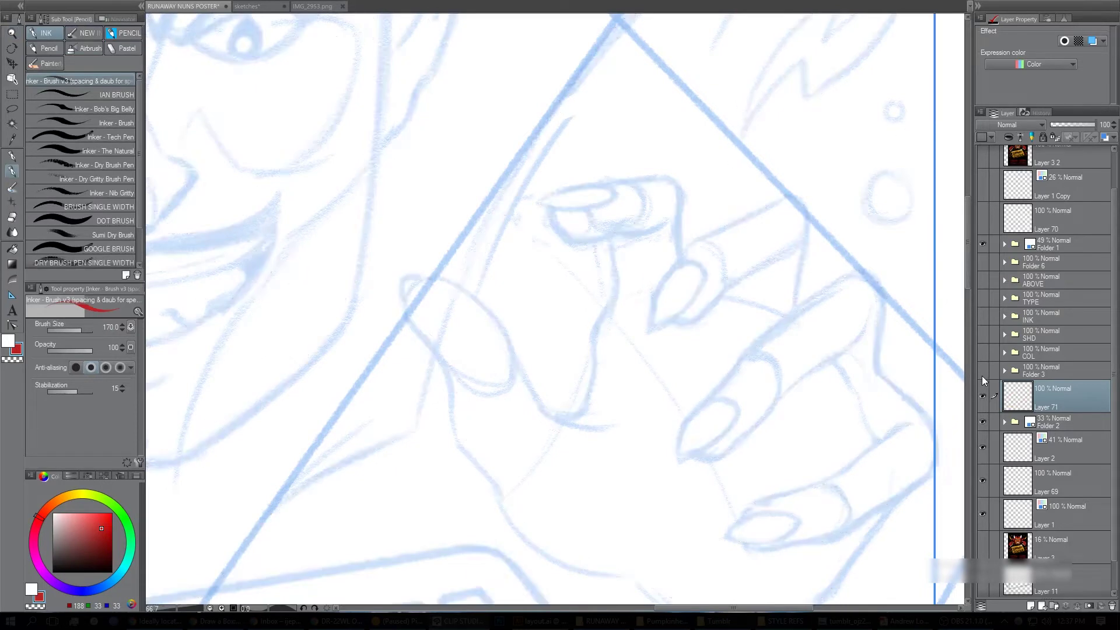
left_click(982, 376)
key("/")
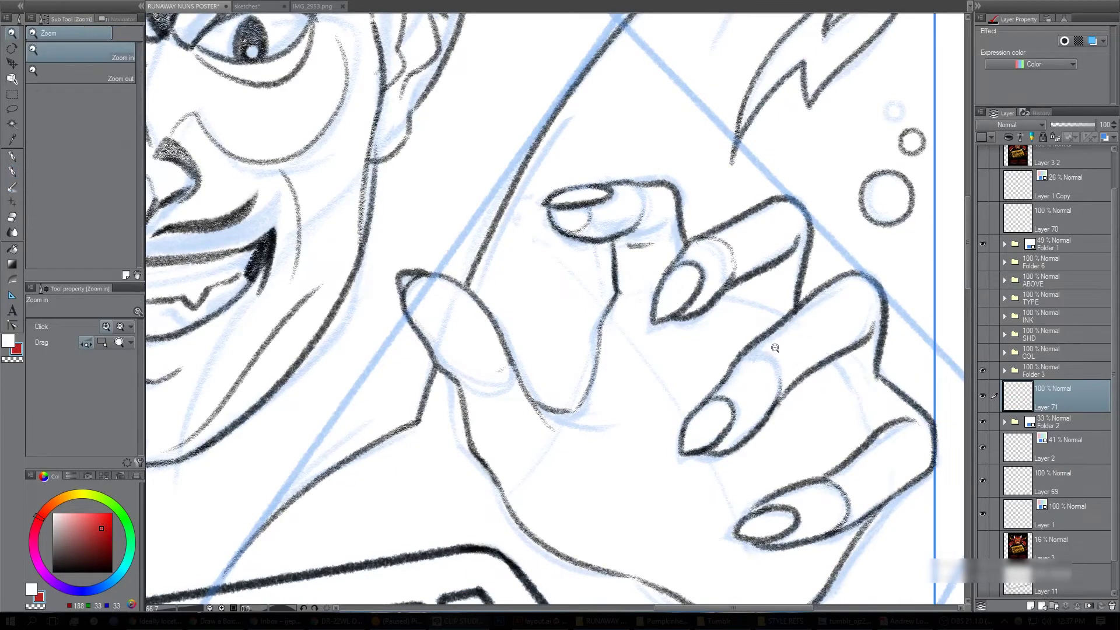
scroll(775, 345, "down", 1)
left_click_drag(810, 444, 875, 440)
scroll(888, 380, "down", 2)
left_click(620, 260)
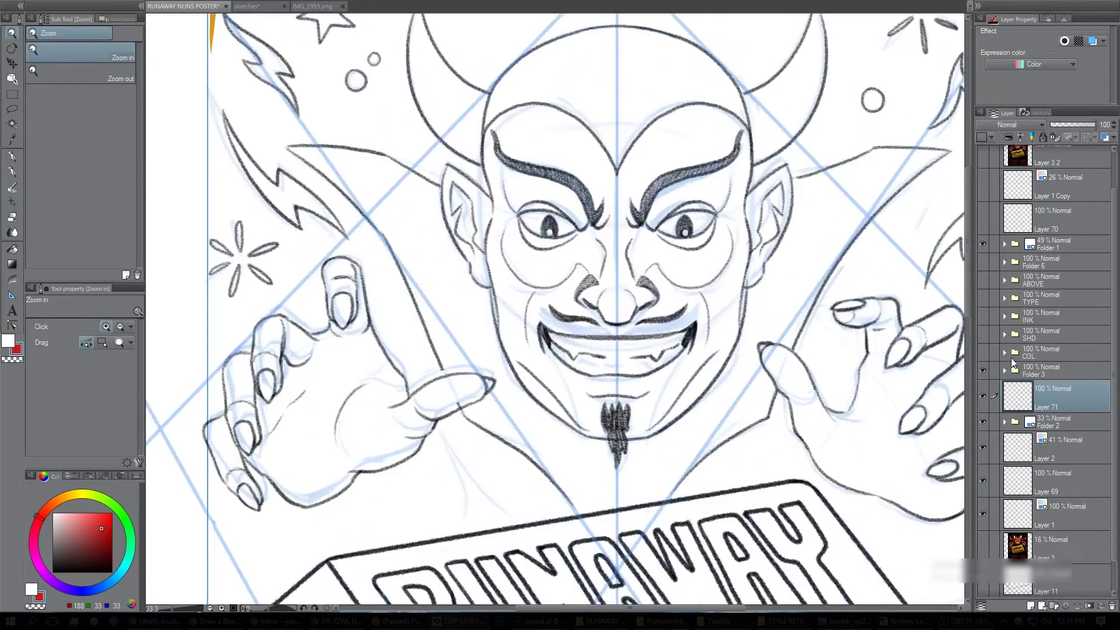
Toggle Folder 3 over the blue underdrawing again, leave it shown, and view the devil and the box together.
left_click(979, 372)
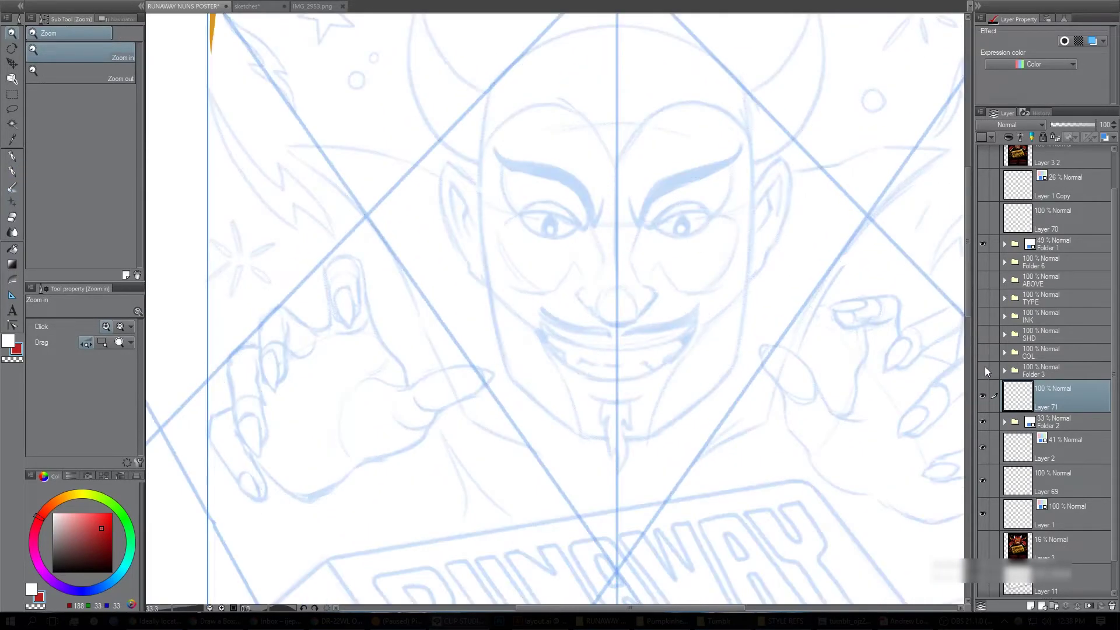
left_click(983, 371)
left_click(984, 370)
left_click(983, 371)
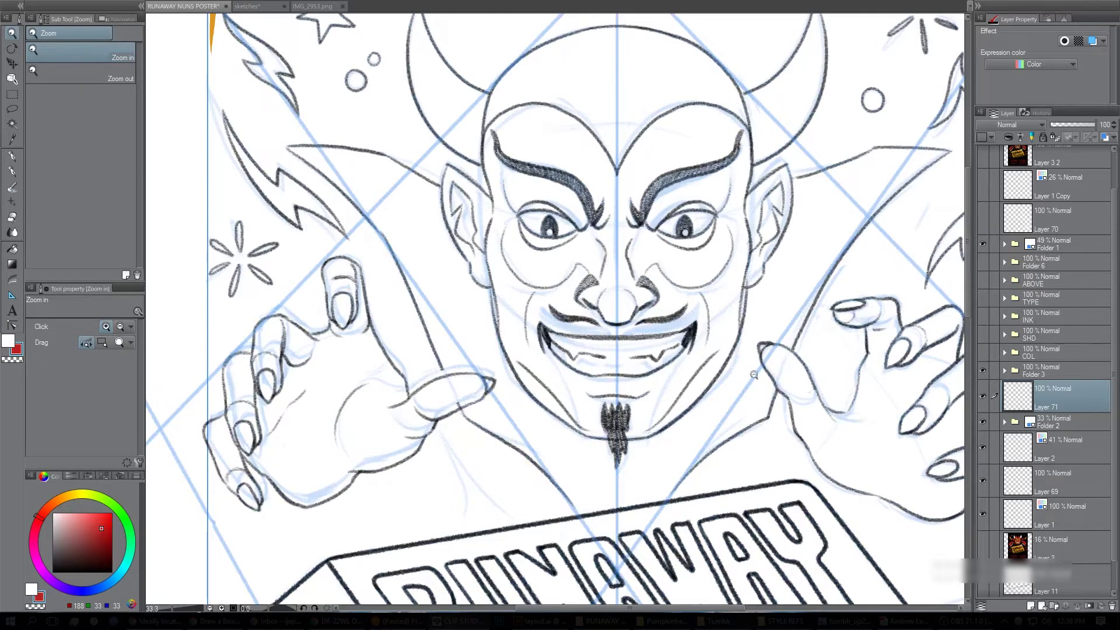
scroll(749, 390, "down", 1)
left_click_drag(750, 389, 713, 307)
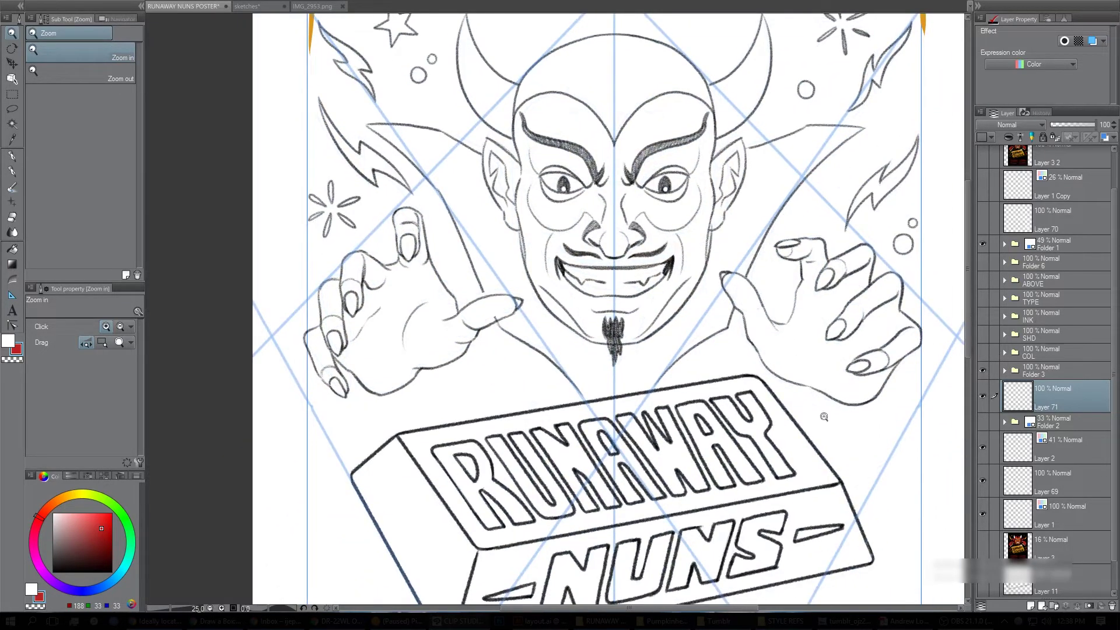
scroll(814, 408, "down", 2)
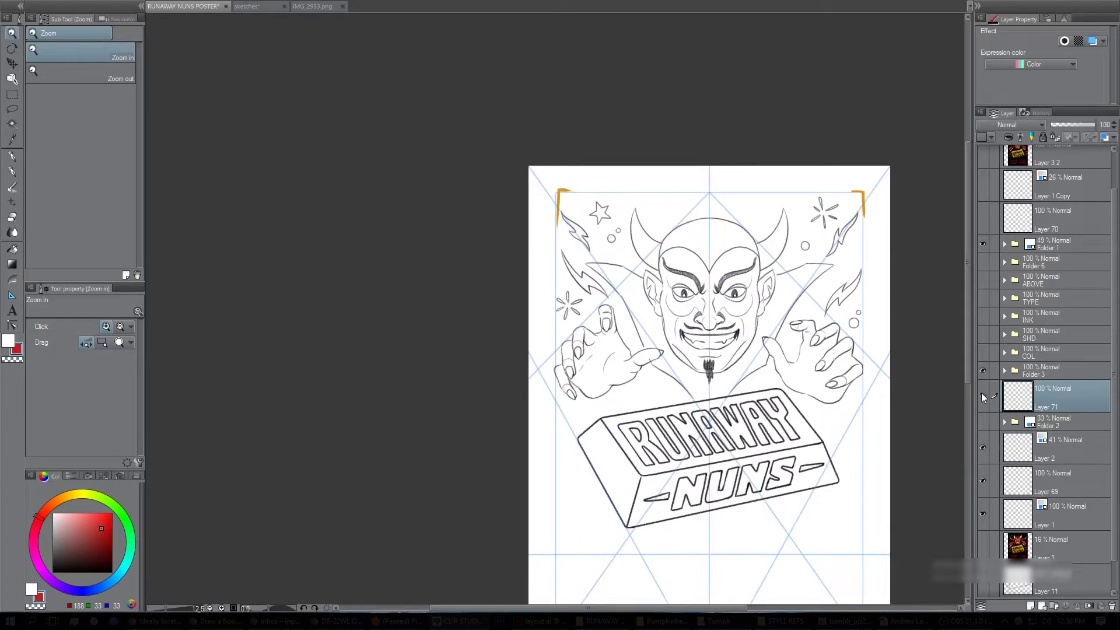
Move Layer 71 above Folder 1, apply a blue layer colour to Folder 3, and set that folder's opacity to 32%.
left_click_drag(1056, 393, 1055, 356)
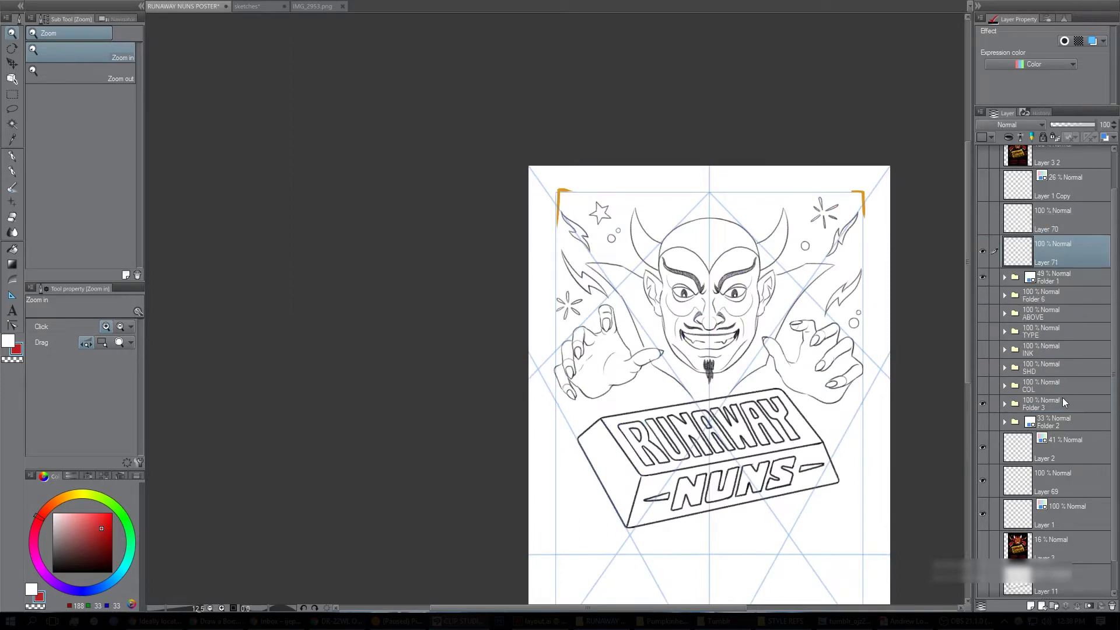
left_click(1062, 398)
left_click(1075, 124)
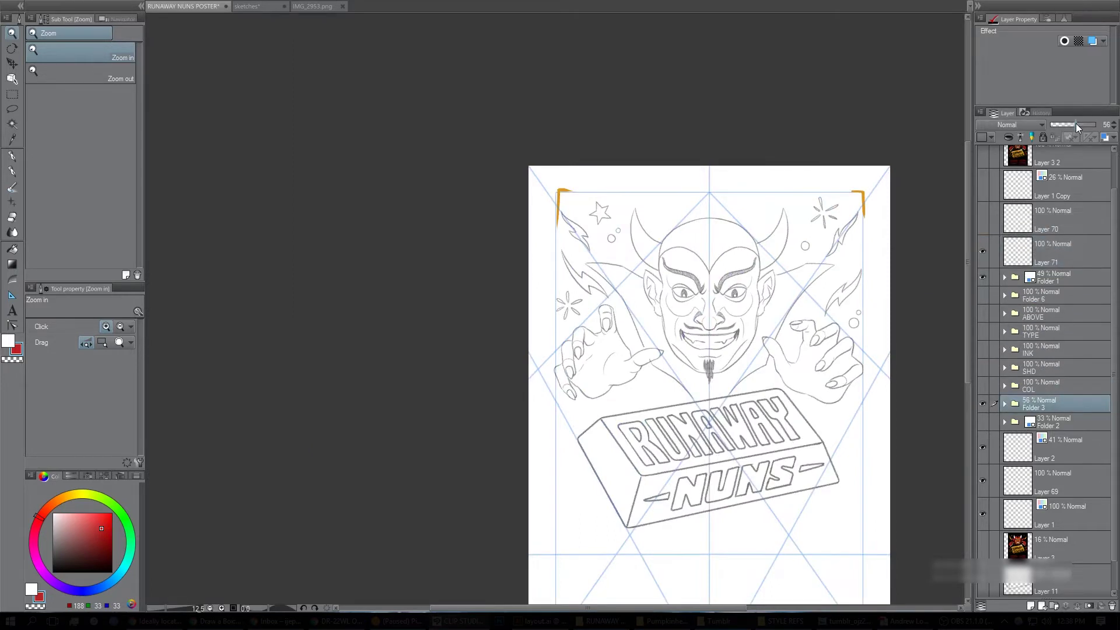
left_click(1093, 41)
left_click_drag(1065, 128, 1064, 128)
left_click_drag(825, 442, 798, 352)
left_click(790, 356)
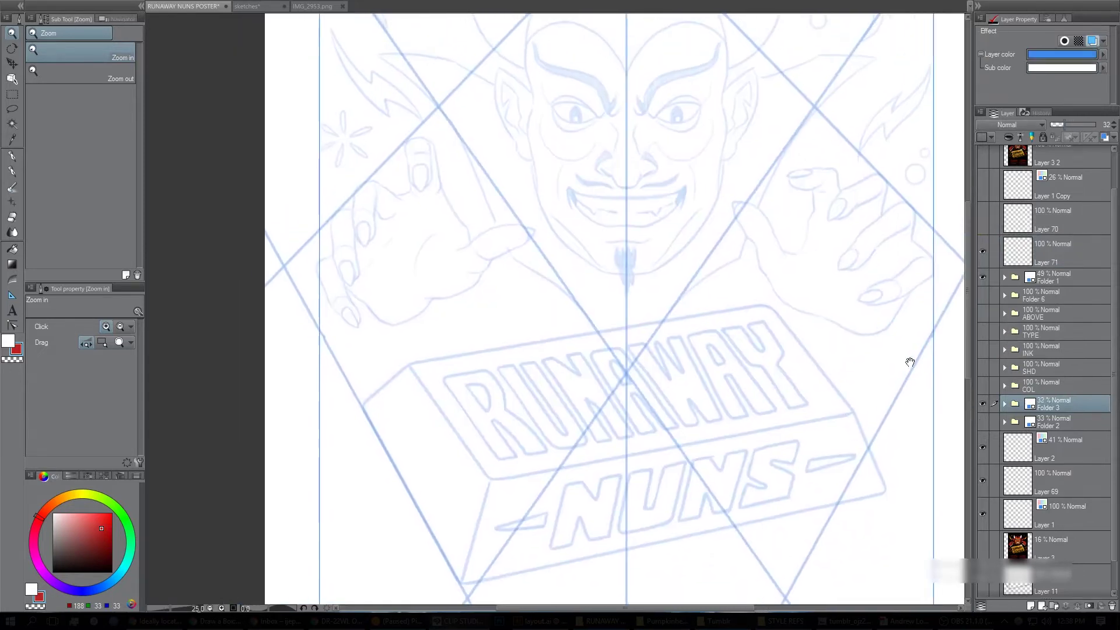
Lower the opacity of the Folder 1 guides to 20% and of Layer 71 to 19%.
left_click(1066, 278)
left_click(1060, 123)
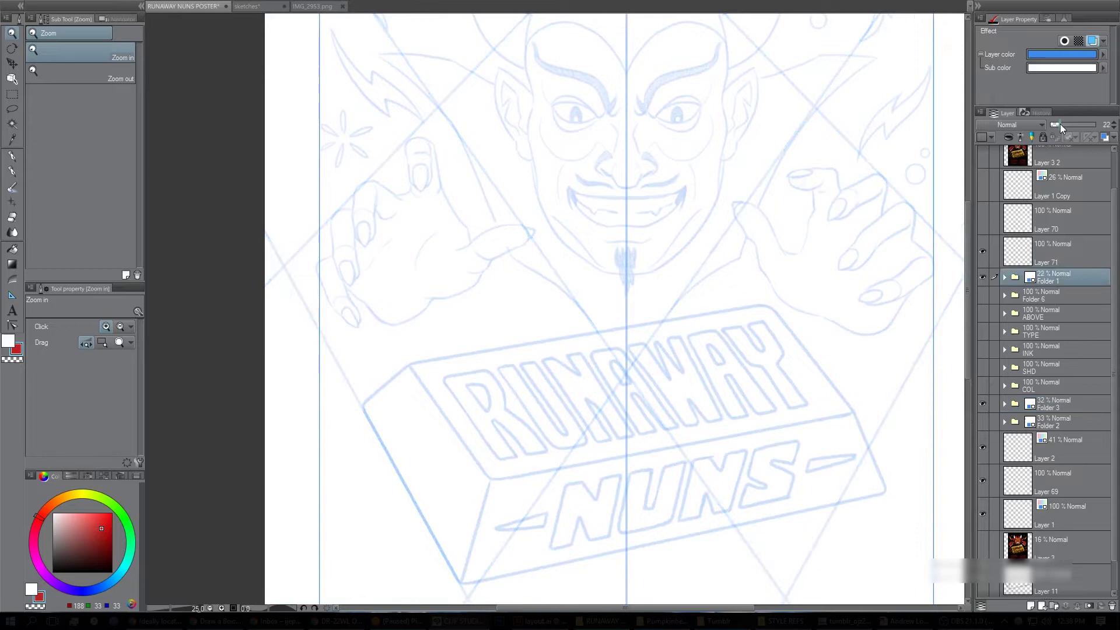
left_click(1062, 255)
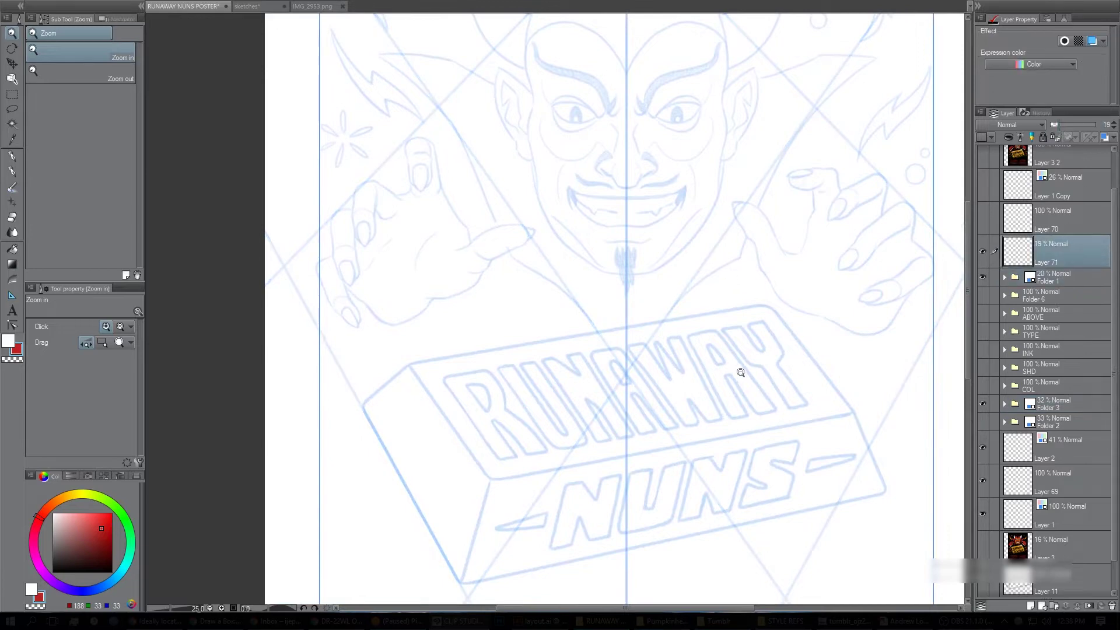
scroll(741, 373, "down", 1)
left_click_drag(752, 361, 711, 326)
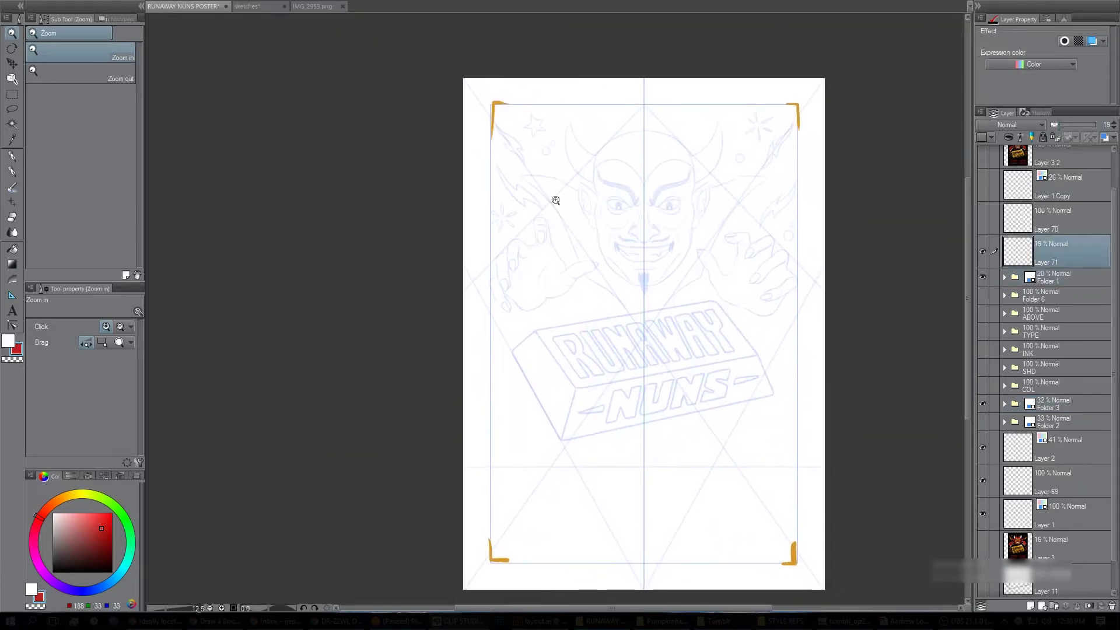
Switch to the Inker brush and raise Folder 3's opacity to 65%.
left_click(790, 242)
key("p")
left_click_drag(828, 466, 951, 461)
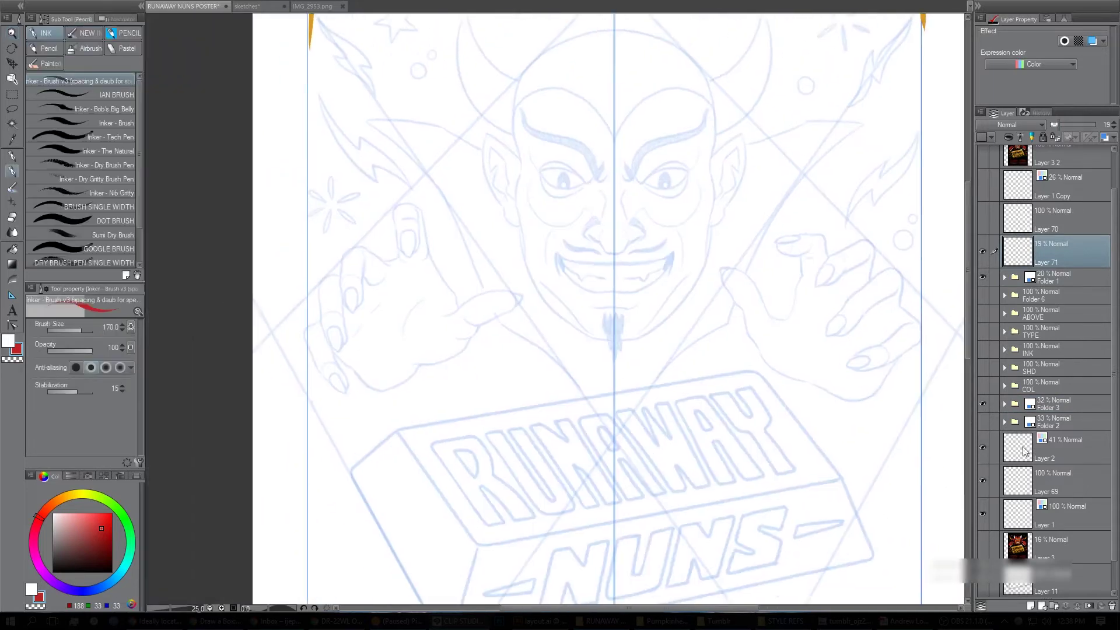
left_click(1083, 406)
left_click(1082, 126)
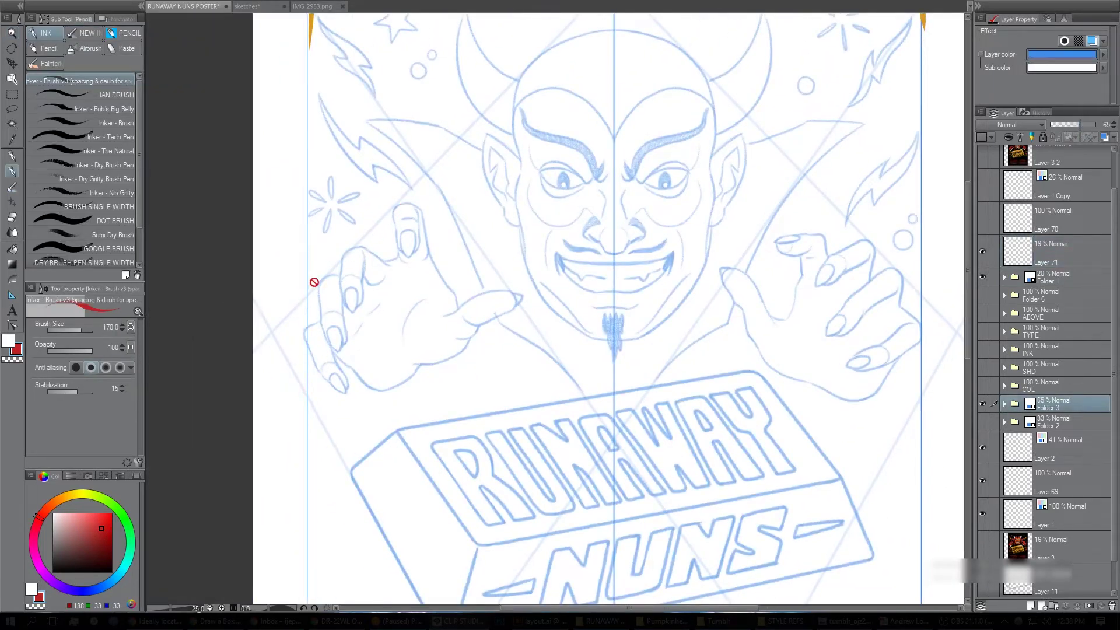
left_click_drag(582, 228, 613, 263)
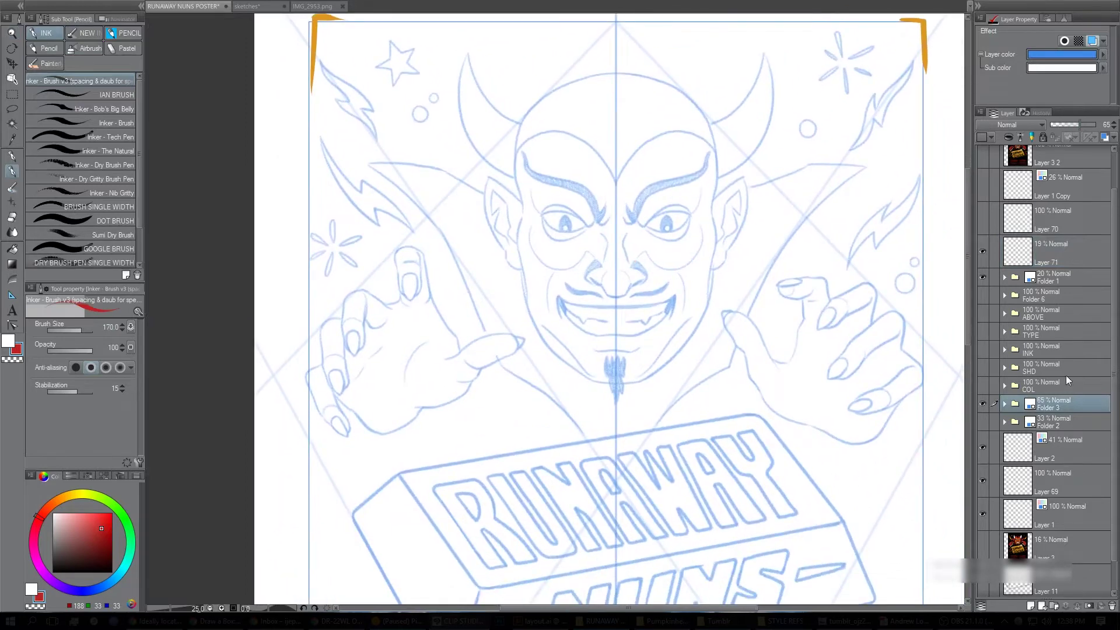
On Layer 69, mark where the diagonal guides meet both sides of the devil's head with short red strokes.
left_click(1060, 258)
left_click(1061, 277)
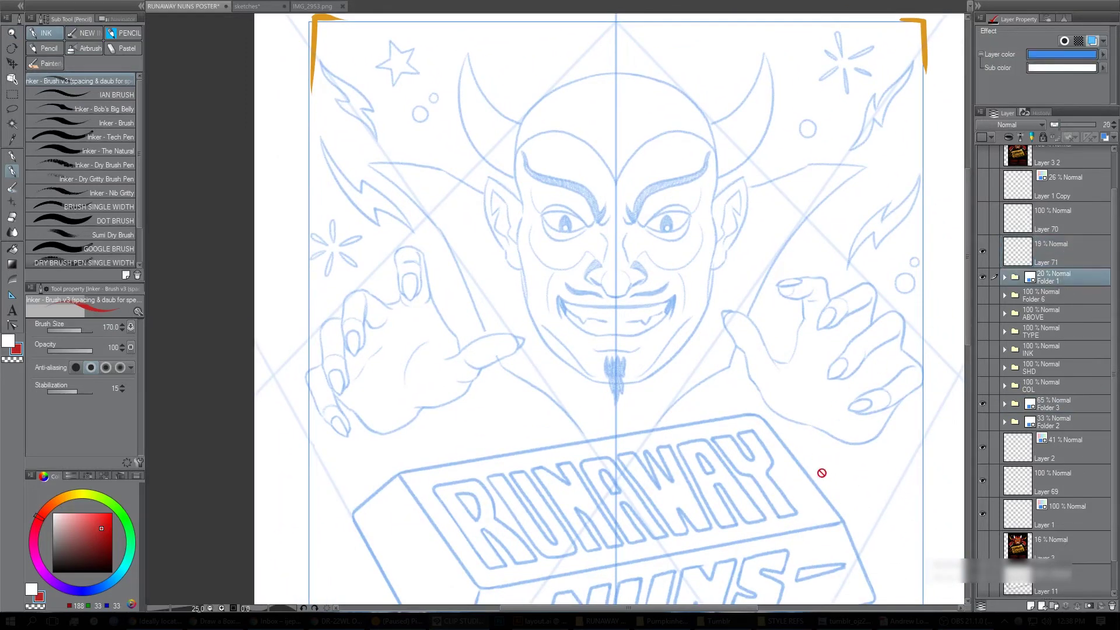
left_click(1085, 485)
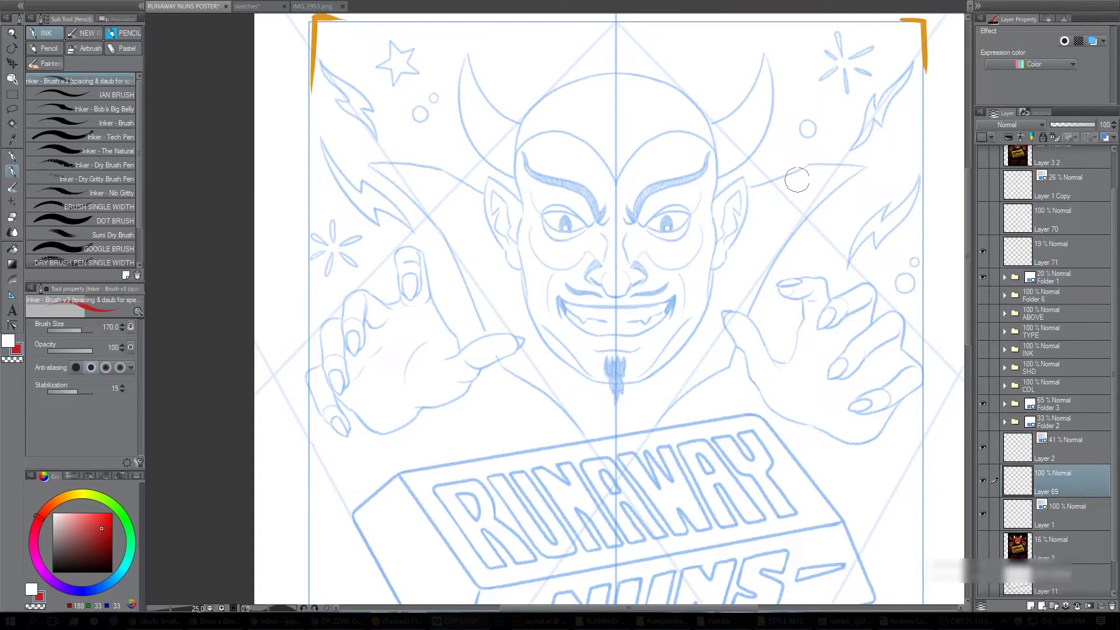
mouse_move(775, 232)
left_mouse_down()
mouse_move(788, 320)
mouse_move(773, 262)
left_mouse_up()
left_click_drag(670, 111, 707, 150)
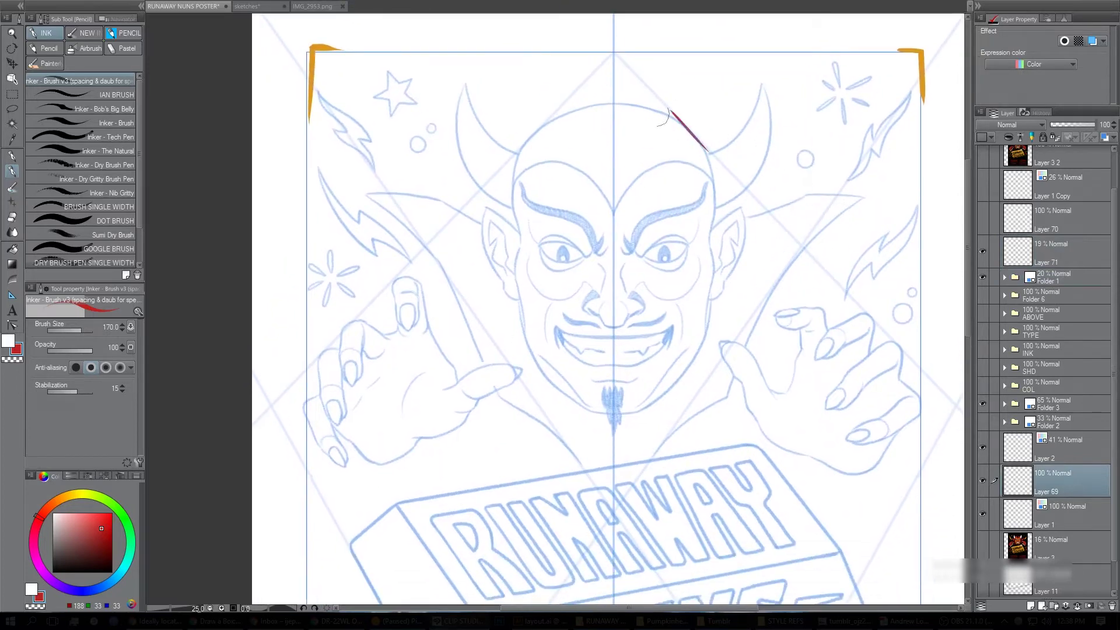
mouse_move(505, 165)
left_mouse_down()
mouse_move(619, 42)
mouse_move(707, 149)
left_mouse_up()
key("ctrl+z")
key("ctrl+z")
Try extending the red head strokes up the diagonal guides to their apex above the head, and undo them.
mouse_move(545, 121)
left_mouse_down()
mouse_move(620, 42)
mouse_move(709, 151)
left_mouse_up()
mouse_move(618, 43)
left_mouse_down()
mouse_move(642, 85)
mouse_move(713, 151)
left_mouse_up()
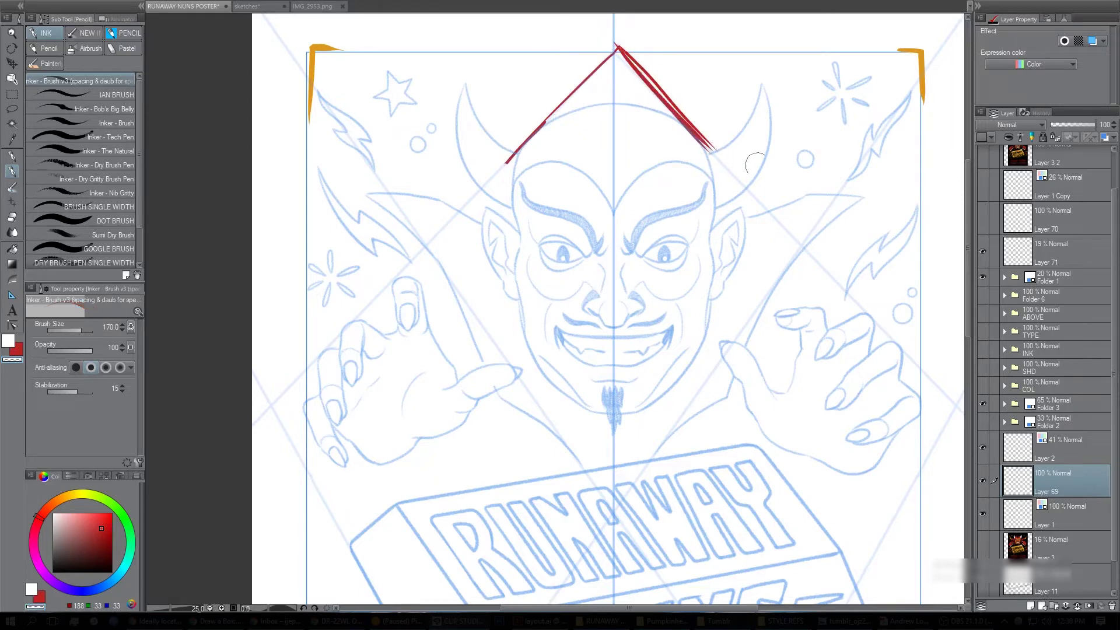
key("ctrl+z")
key("ctrl+z")
Draw short red strokes along the diagonal guides over the outer fingers of both hands.
left_click_drag(809, 264, 616, 170)
mouse_move(664, 211)
left_mouse_down()
mouse_move(724, 268)
mouse_move(711, 260)
left_mouse_up()
left_click_drag(605, 356, 886, 341)
left_click_drag(394, 259, 464, 186)
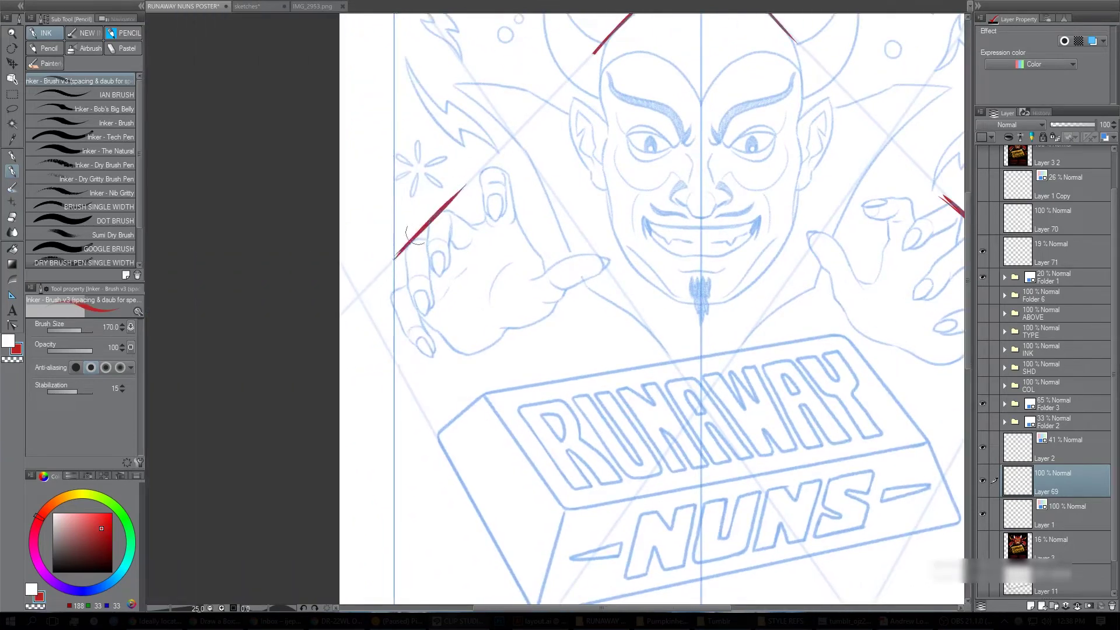
Draw a red stroke along the diagonal guide on the box's left edge, redoing it slightly longer.
left_click_drag(787, 361, 743, 186)
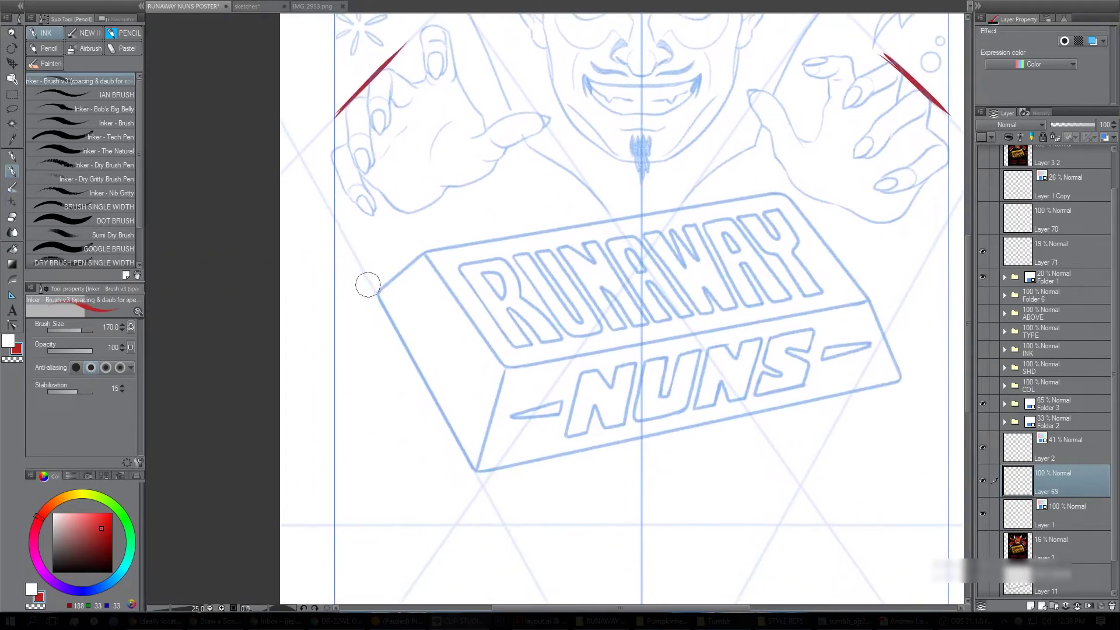
left_click_drag(370, 280, 511, 532)
key("ctrl+z")
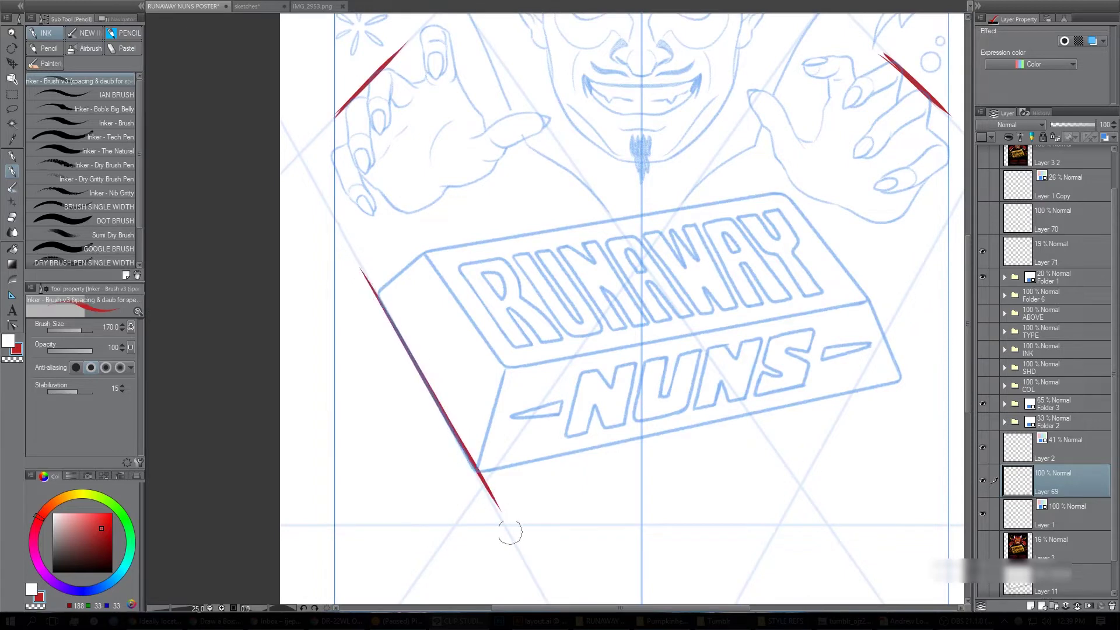
left_click_drag(357, 258, 526, 547)
left_click_drag(835, 352, 763, 230)
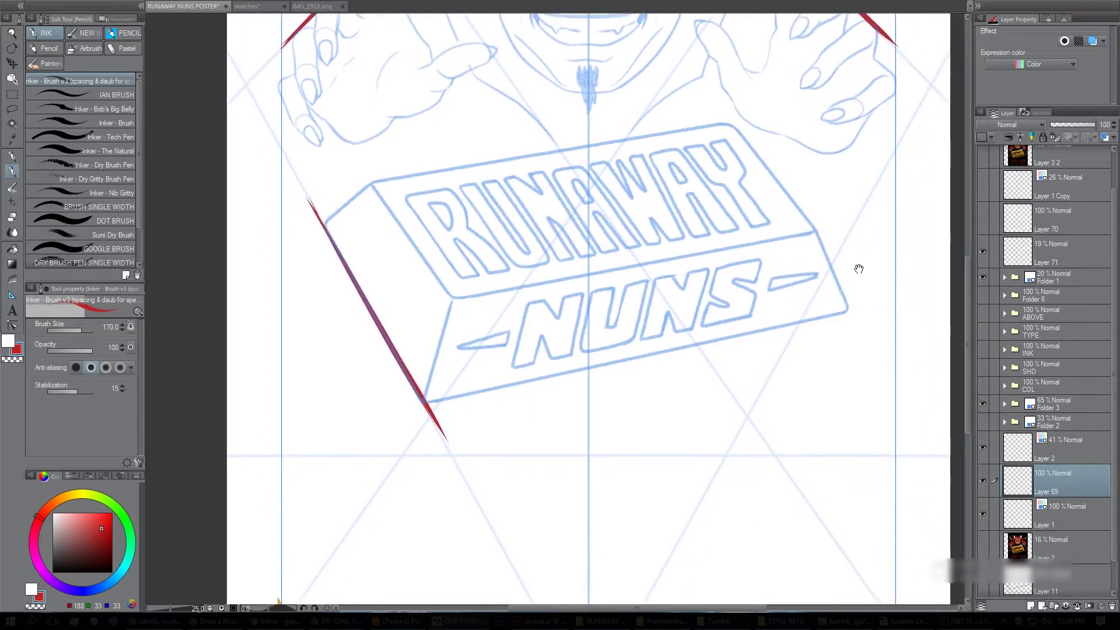
Draw red strokes along the diagonal guide across the box's right end, then undo the marks on both box ends.
mouse_move(854, 245)
left_mouse_down()
mouse_move(805, 295)
mouse_move(823, 270)
left_mouse_up()
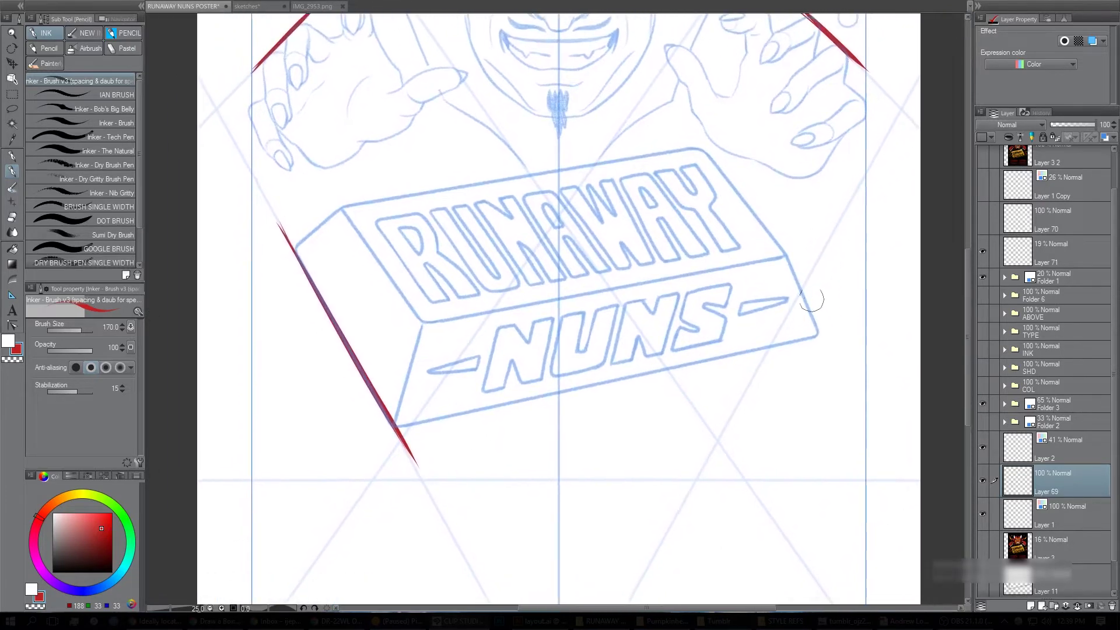
mouse_move(751, 383)
left_mouse_down()
mouse_move(824, 237)
mouse_move(755, 387)
left_mouse_up()
key("ctrl+z")
key("ctrl+z")
left_click(819, 268, "alt")
left_click_drag(814, 308, 794, 358)
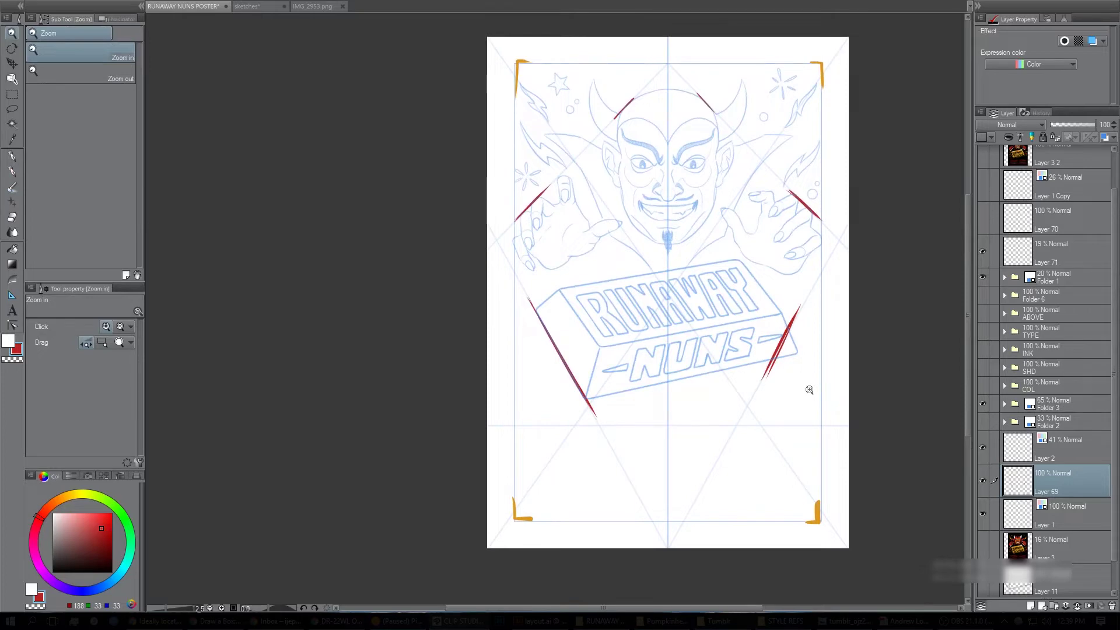
key("ctrl+z")
key("ctrl+z")
key("ctrl+z")
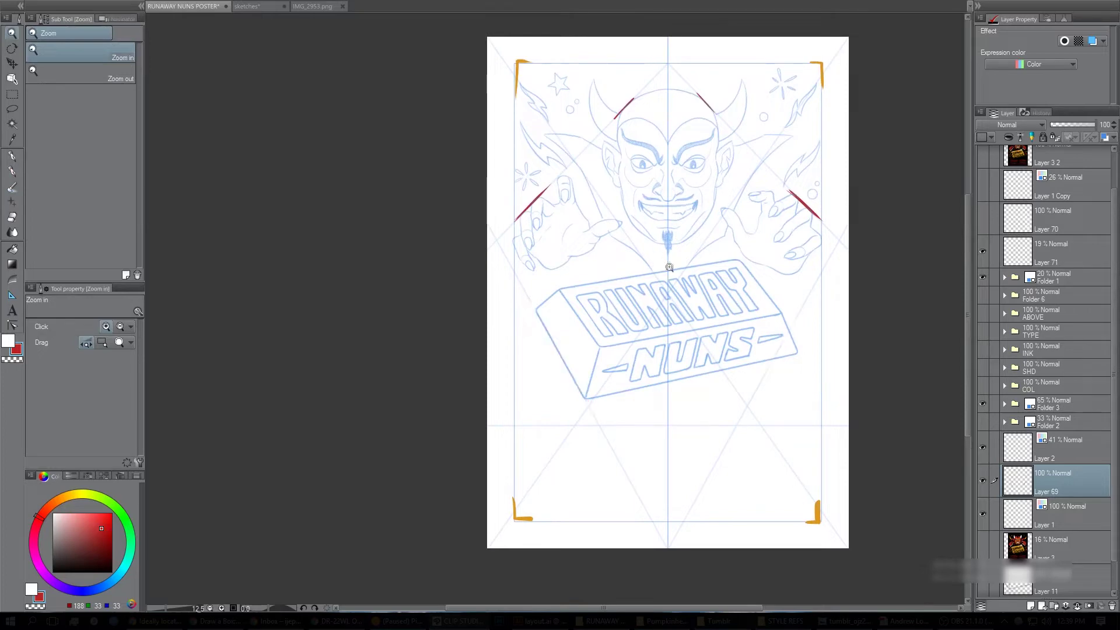
Trace the devil's cape collar in red on both sides of the face, from the ears down to the box.
left_click(675, 279)
left_click_drag(640, 226, 636, 402)
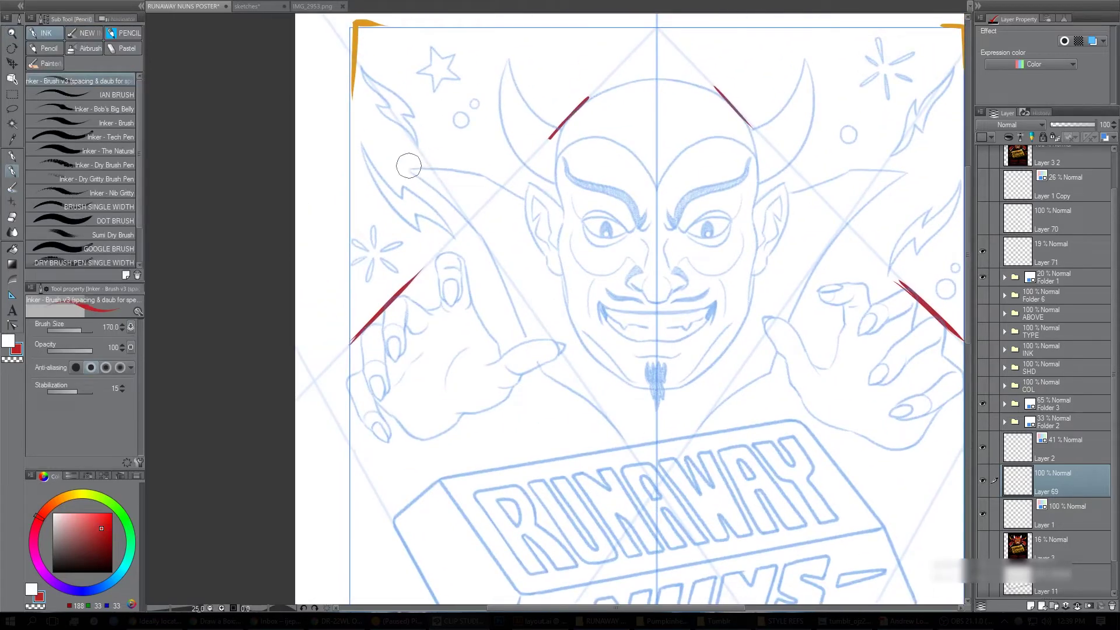
mouse_move(411, 170)
left_mouse_down()
mouse_move(486, 237)
mouse_move(528, 360)
mouse_move(619, 432)
left_mouse_up()
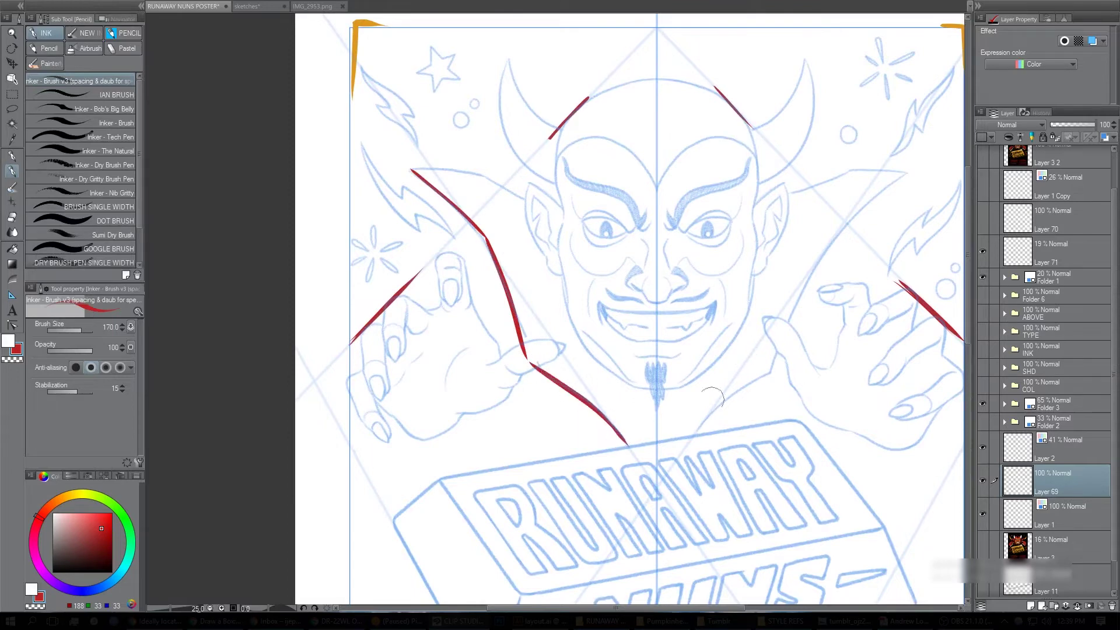
left_click_drag(697, 434, 773, 368)
mouse_move(773, 367)
left_mouse_down()
mouse_move(785, 330)
mouse_move(910, 169)
mouse_move(847, 168)
mouse_move(791, 191)
left_mouse_up()
mouse_move(523, 199)
left_mouse_down()
mouse_move(466, 169)
mouse_move(411, 171)
left_mouse_up()
left_click_drag(817, 404, 803, 396)
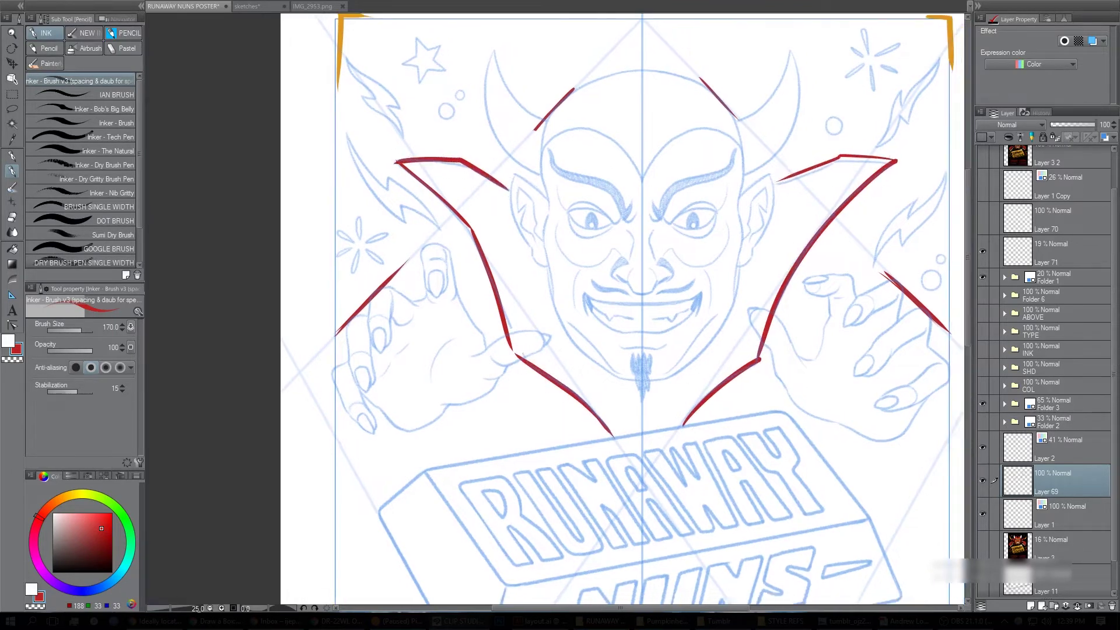
Draw long red diagonals through both sides of the collar down to the box, then undo them and the collar tracing.
left_click_drag(390, 119, 609, 429)
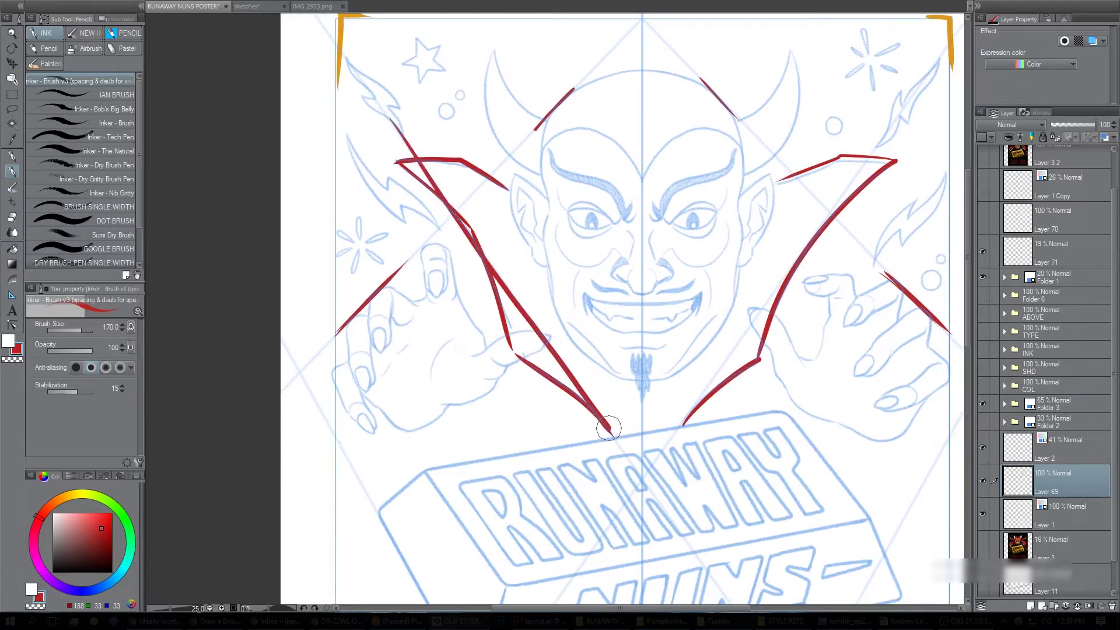
left_click_drag(682, 425, 923, 96)
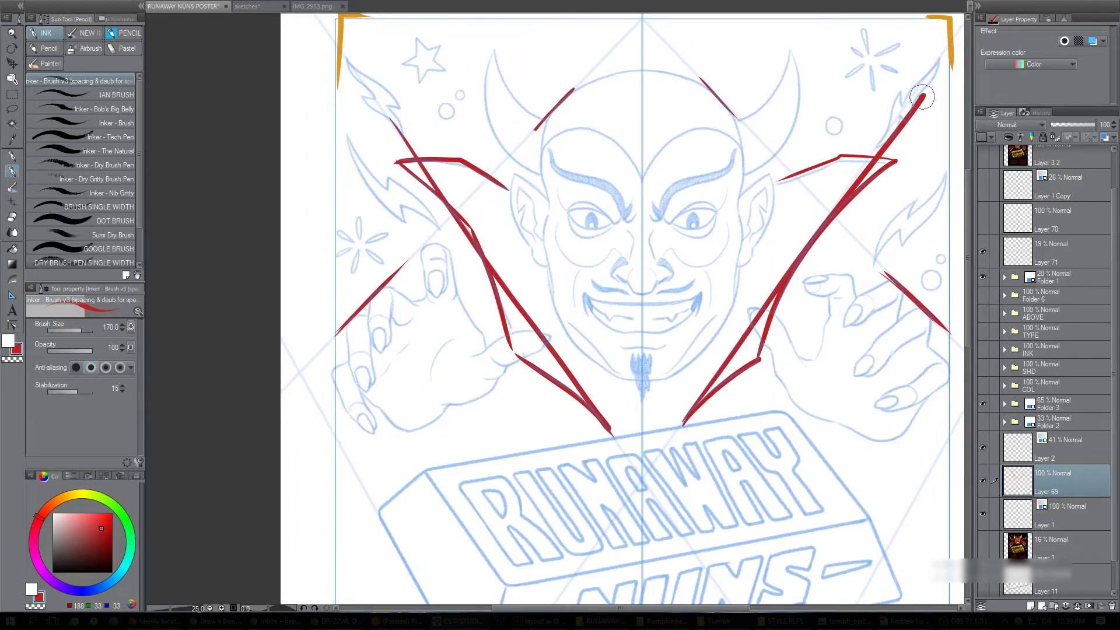
key("ctrl+z")
key("ctrl+z")
key("ctrl+z")
key("ctrl+z")
key("ctrl+z")
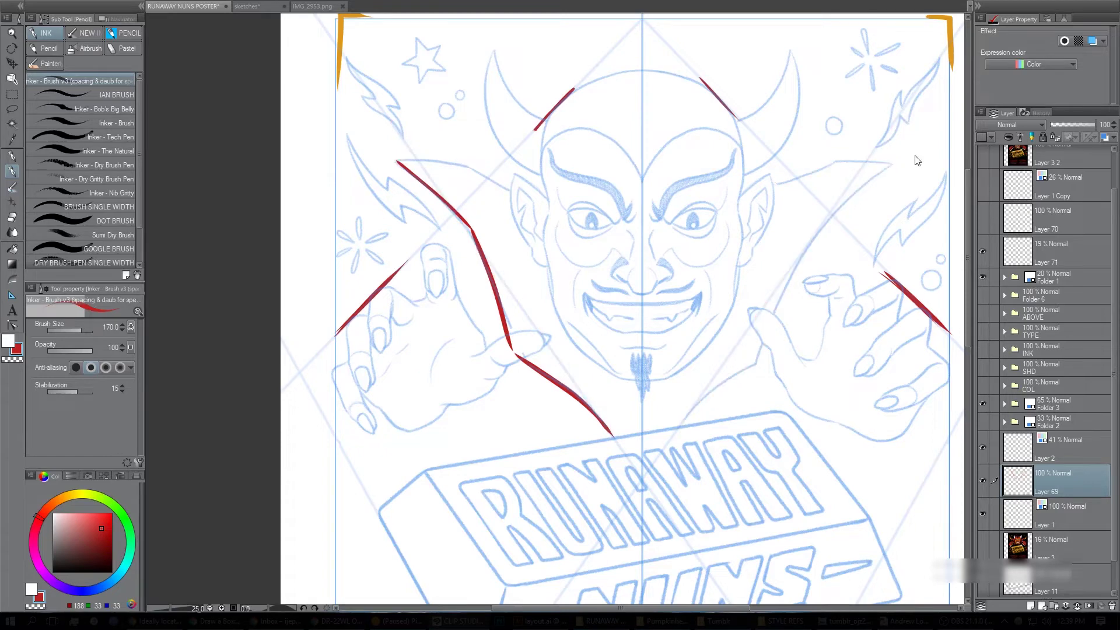
left_click_drag(811, 433, 796, 372)
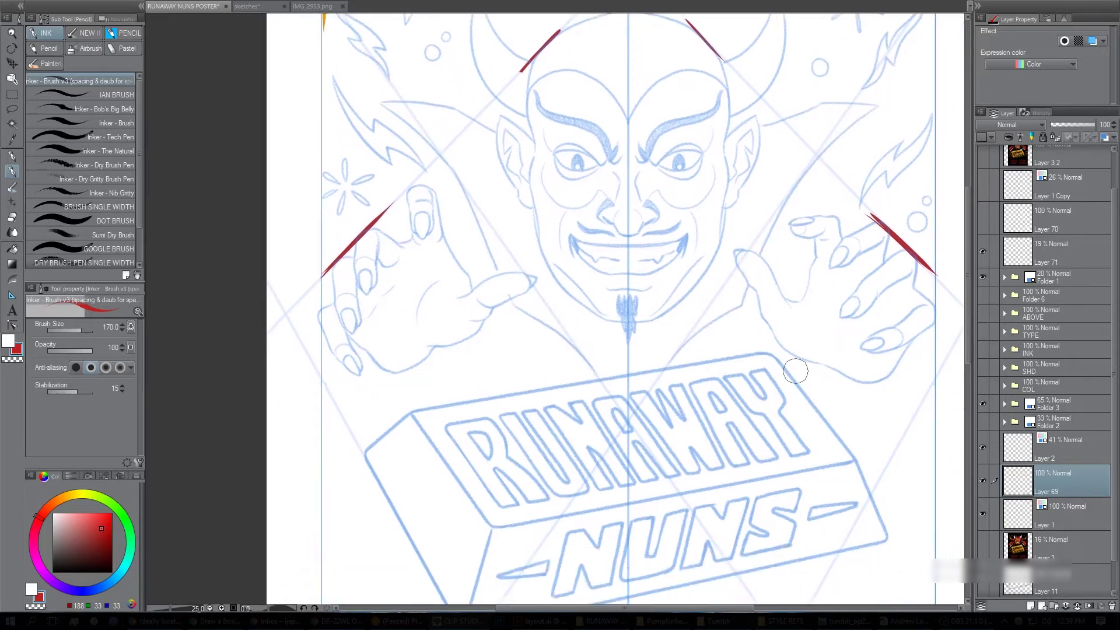
Hide Layer 69 to remove the red marks from view and look over the blue drawing as a whole.
left_click(983, 482)
left_click_drag(747, 288, 742, 311)
left_click(742, 310, "alt")
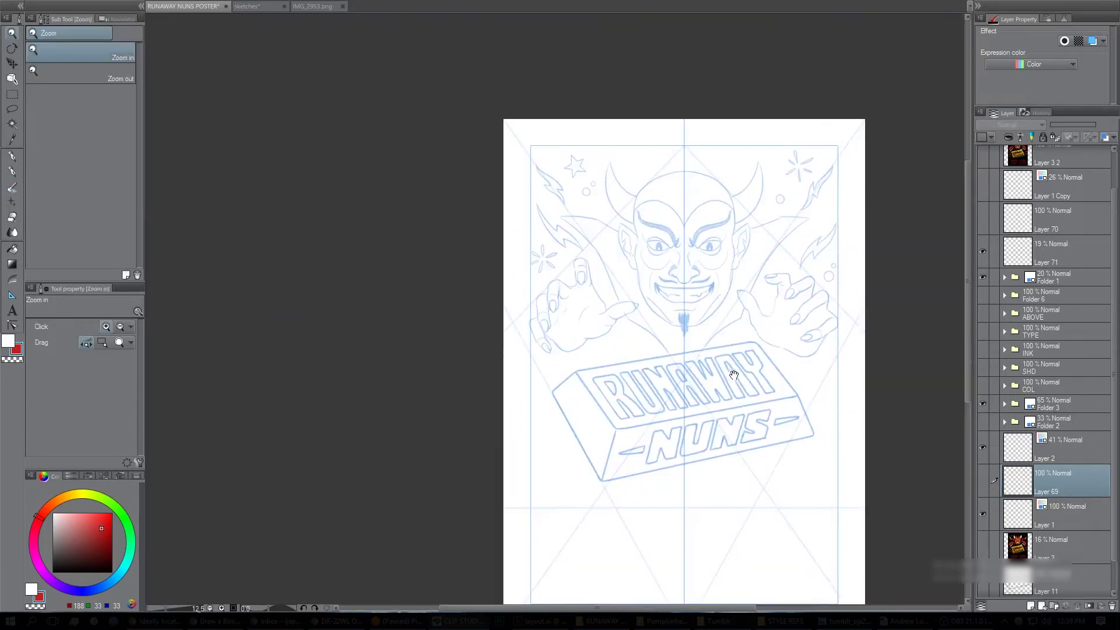
left_click_drag(752, 352, 742, 324)
Lower Folder 3's opacity to 30% and show the INK folder over the blue drawing.
left_click(1053, 403)
scroll(819, 450, "up", 1)
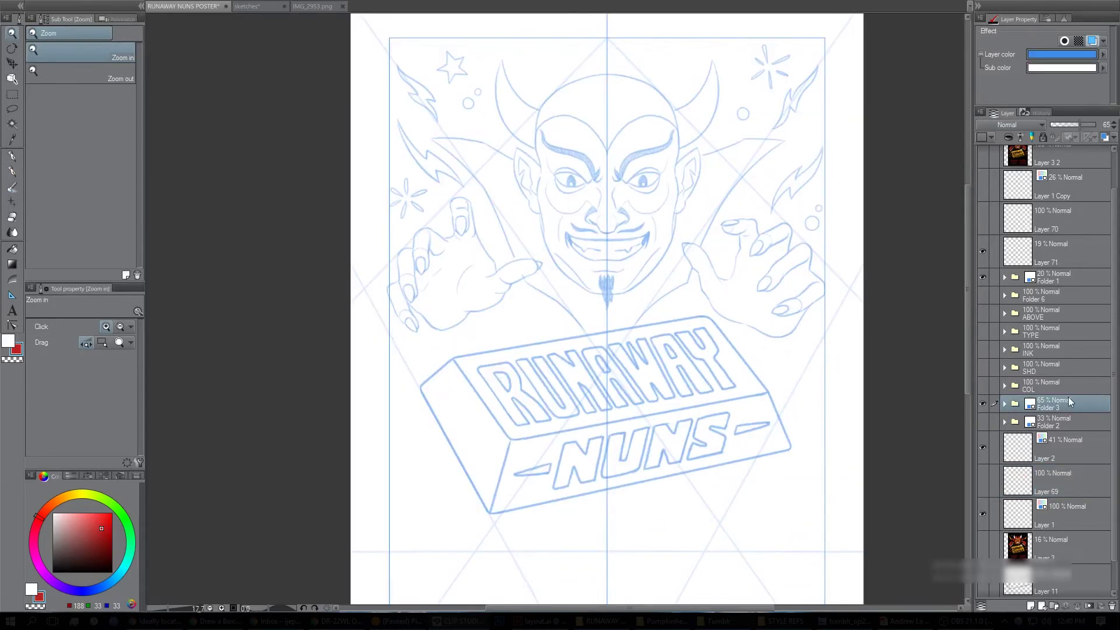
left_click(1073, 126)
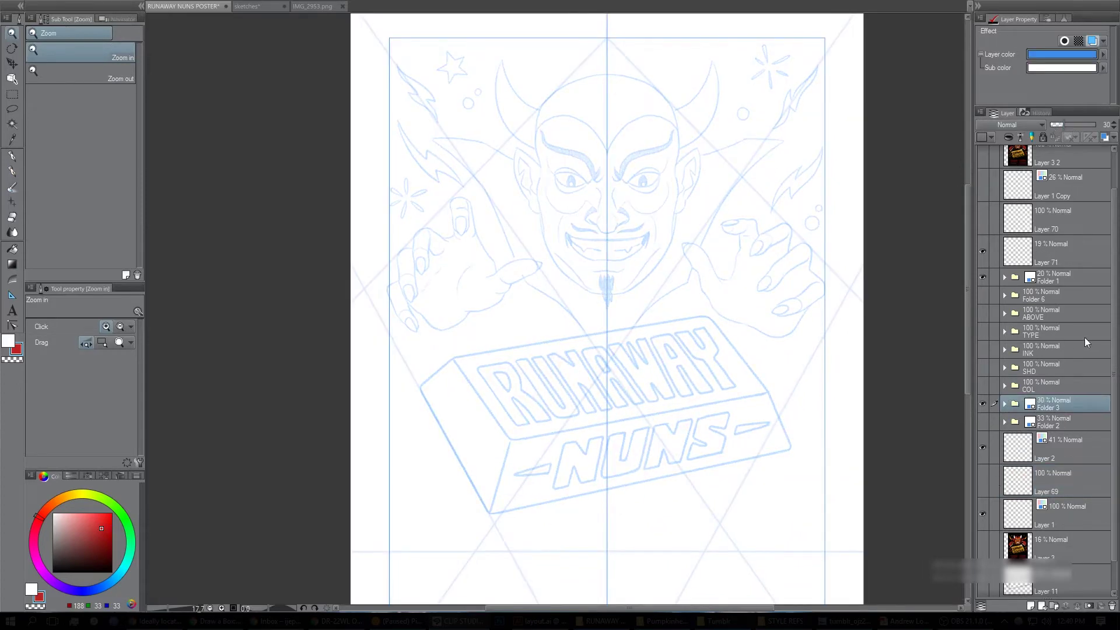
left_click(983, 349)
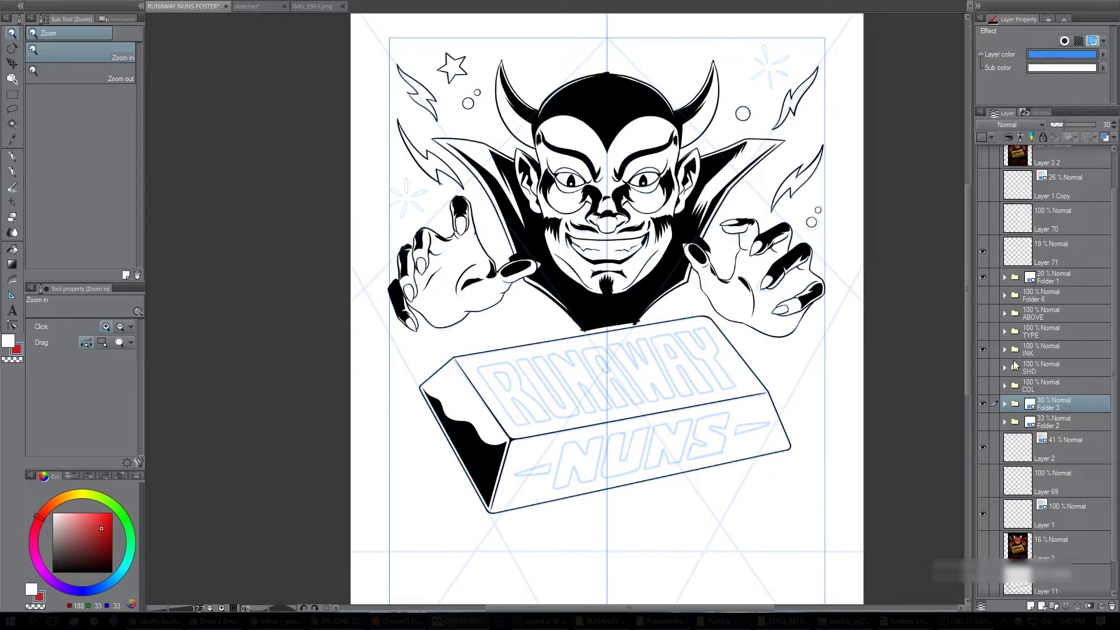
Expand the INK folder and hide its solid-black layers so only Folder 4's line work remains visible.
left_click(1004, 349)
scroll(1053, 344, "down", 2)
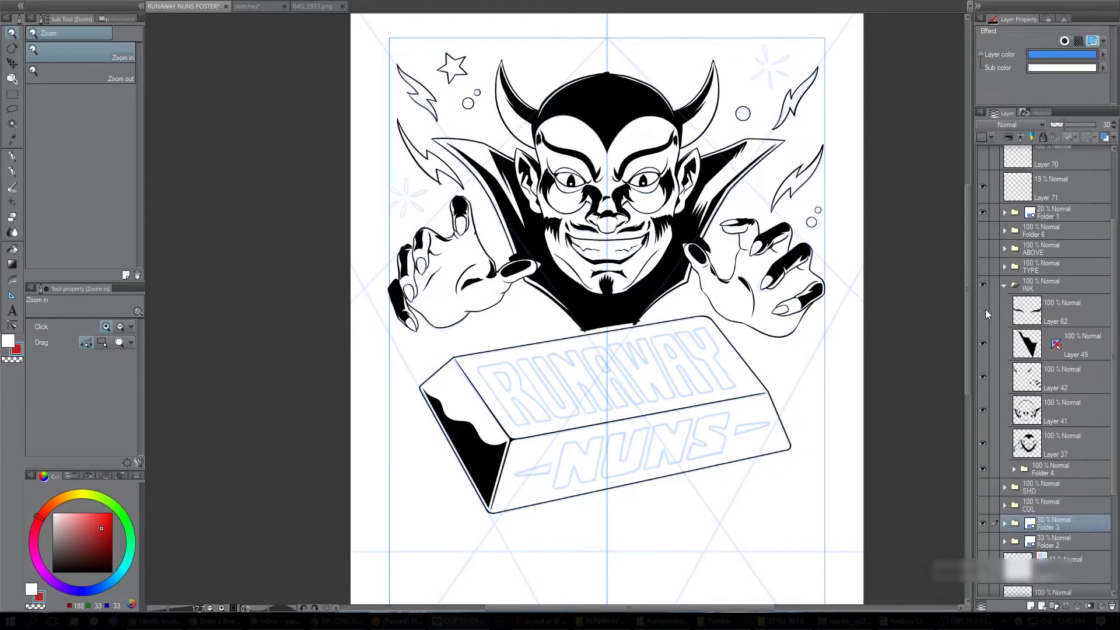
left_click(984, 468)
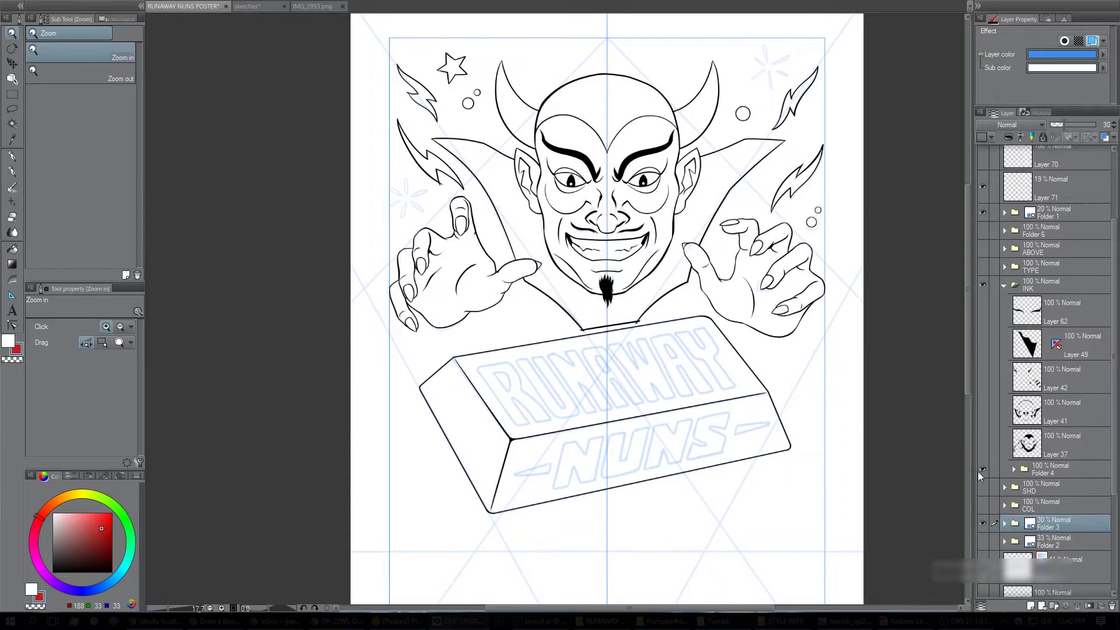
Expand Folder 4 and hide all its layers except Layer 23, isolating the two inked hands.
left_click(1013, 468)
scroll(1111, 420, "down", 6)
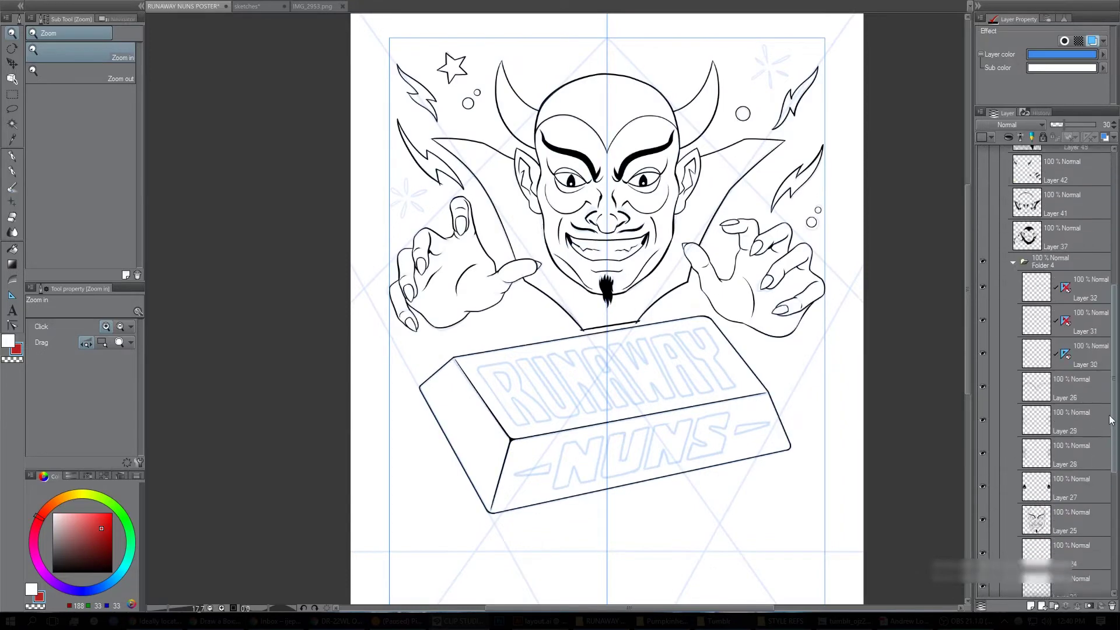
scroll(1111, 420, "down", 2)
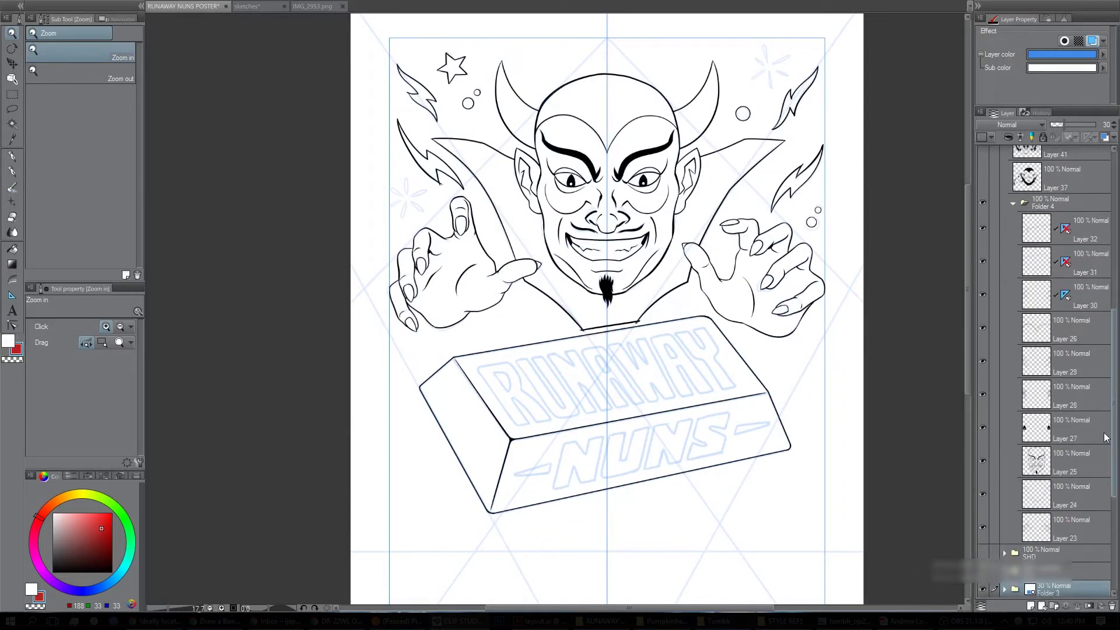
left_click(987, 492)
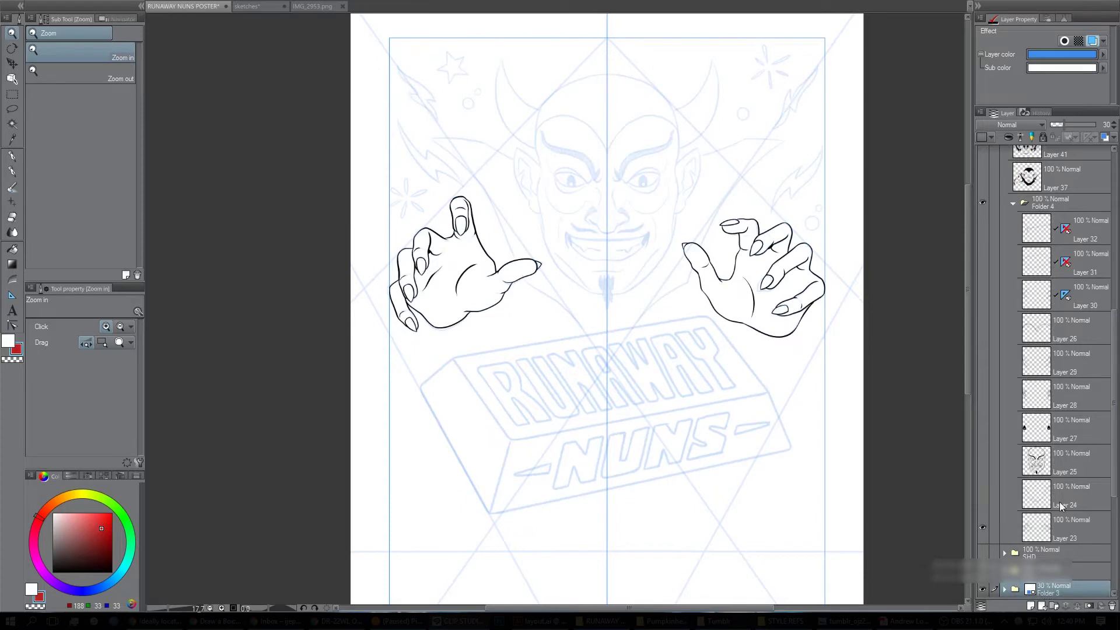
Add a new layer directly above Layer 23 and switch to the Inker brush for marking up the right-hand drawing.
left_click(1061, 532)
left_click(789, 267)
left_click(788, 267)
left_click(789, 267)
left_click_drag(813, 369, 776, 383)
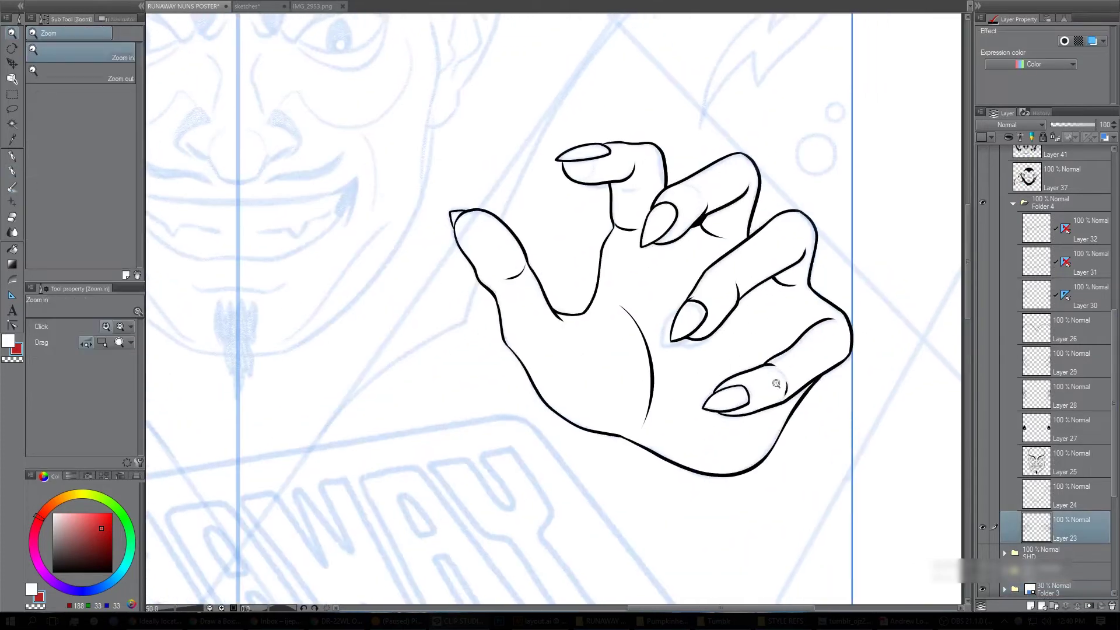
left_click(1030, 606)
left_click(704, 376)
key("p")
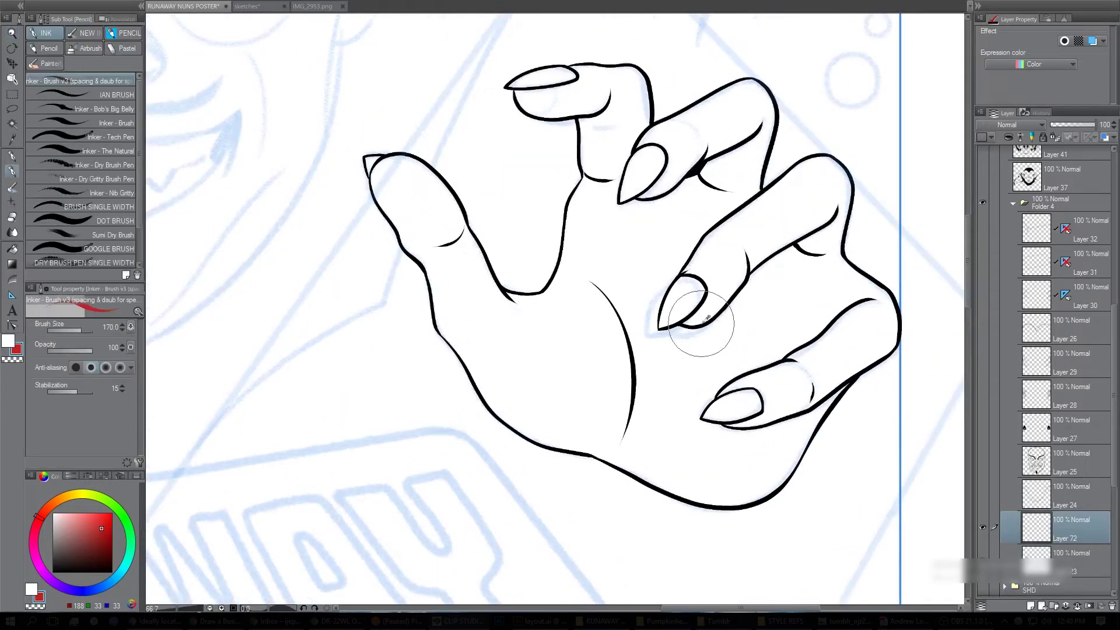
Draw one black arrow beneath each hand, pointing up at the lower edge of the palm.
mouse_move(678, 292)
left_mouse_down()
mouse_move(869, 242)
mouse_move(842, 168)
left_mouse_up()
left_click_drag(824, 208, 805, 141)
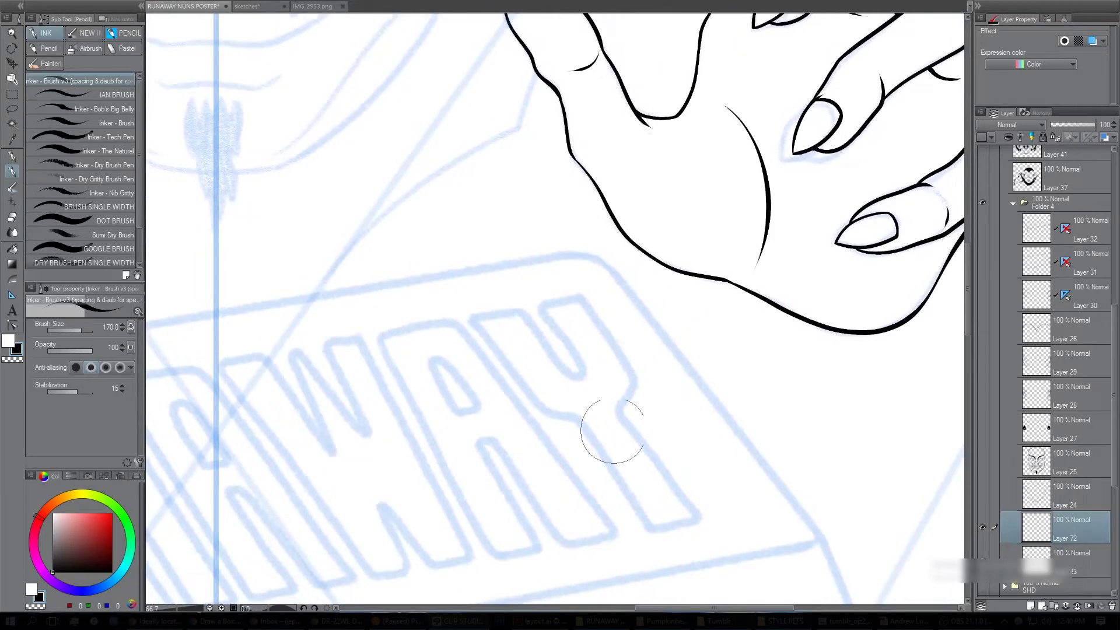
left_click_drag(666, 405, 699, 361)
left_click_drag(677, 373, 747, 268)
mouse_move(746, 269)
left_mouse_down()
mouse_move(716, 296)
mouse_move(752, 308)
left_mouse_up()
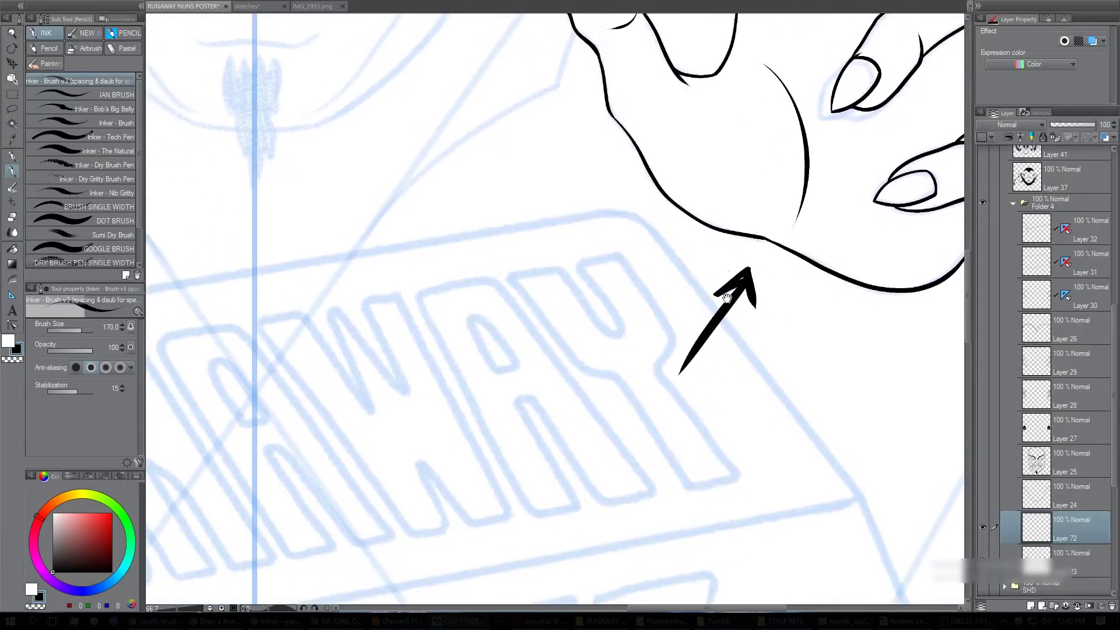
left_click(655, 353, "ctrl+alt")
left_click_drag(788, 421, 930, 444)
left_click(604, 310, "ctrl+alt")
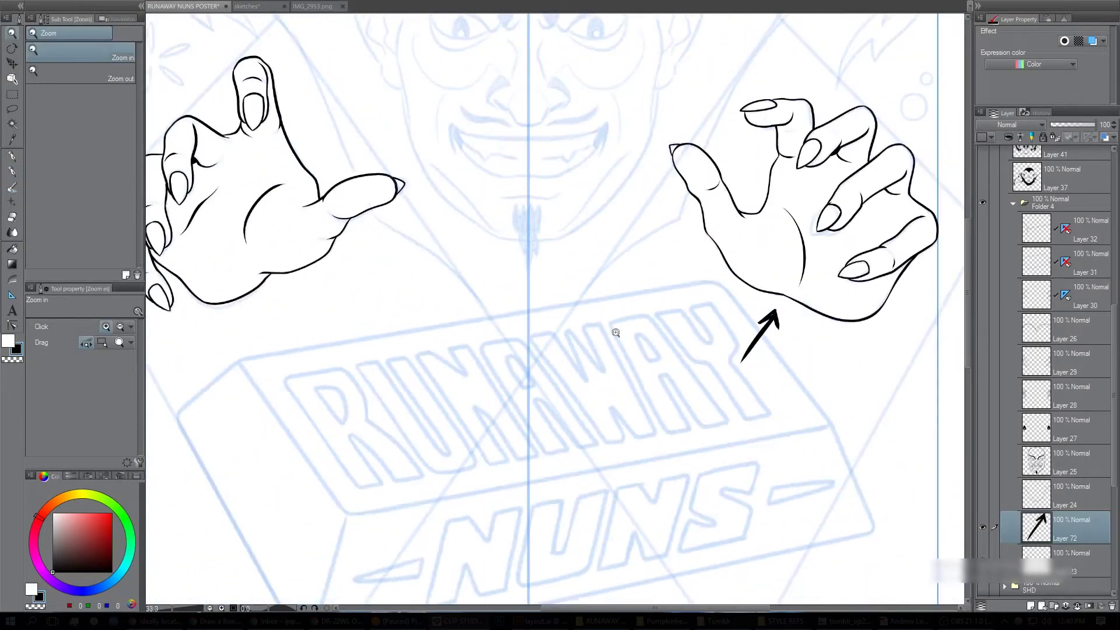
left_click_drag(739, 370, 796, 365)
mouse_move(397, 363)
left_mouse_down()
mouse_move(360, 306)
mouse_move(360, 327)
mouse_move(374, 308)
left_mouse_up()
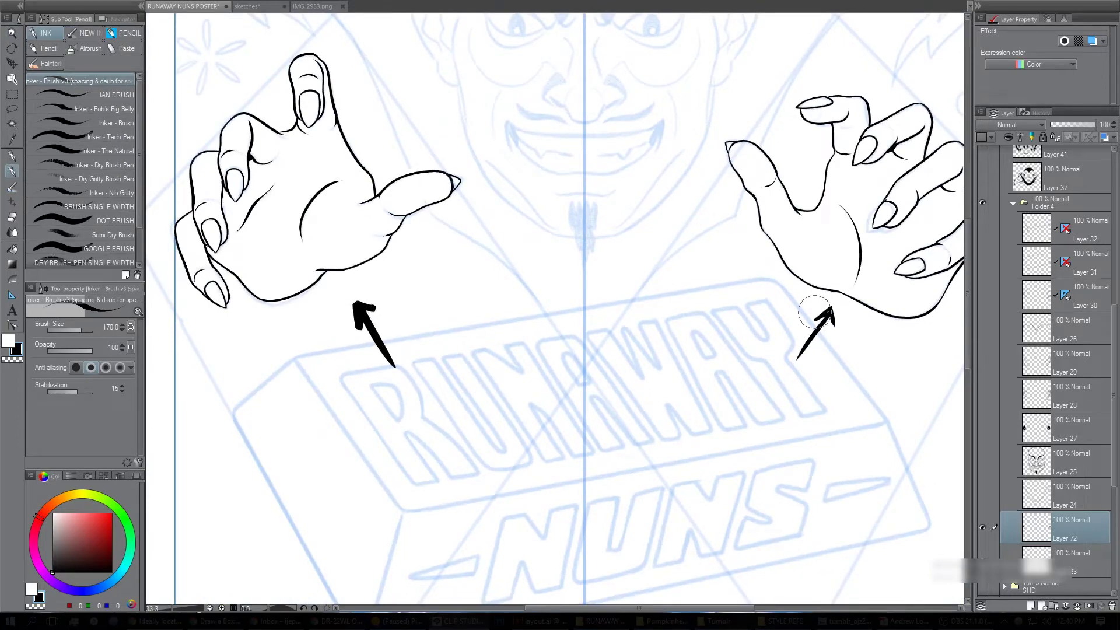
Undo both arrows under the hands.
left_click_drag(748, 409, 652, 431)
key("ctrl+z")
key("ctrl+z")
key("ctrl+z")
key("ctrl+z")
key("ctrl+z")
scroll(820, 318, "up", 2)
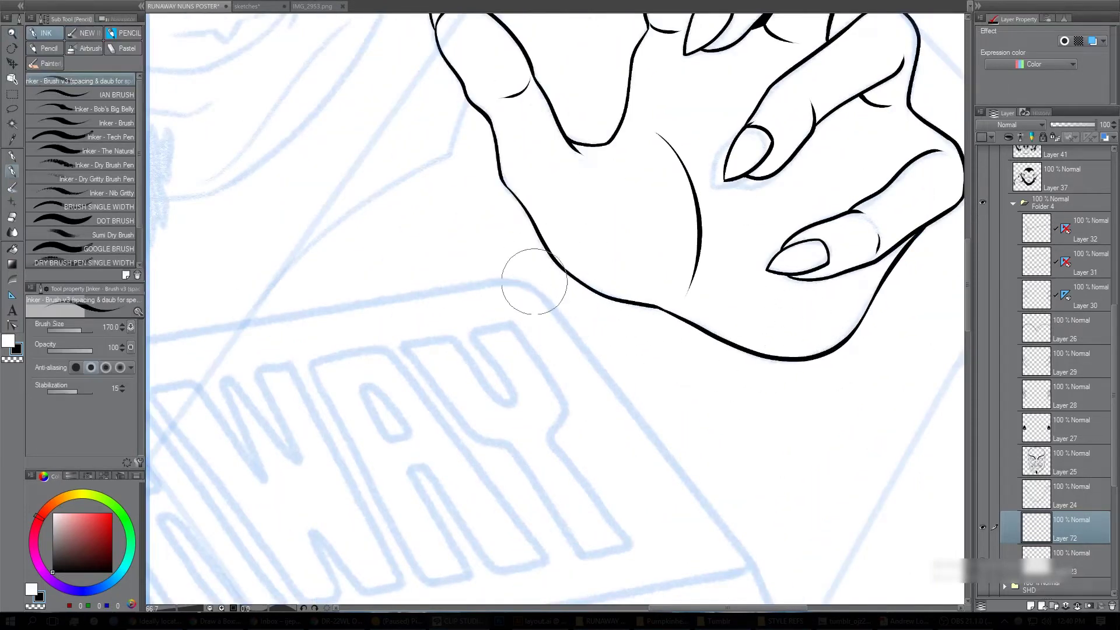
Try two short black strokes just inside the lower palm contour of the right hand, undoing each one.
mouse_move(561, 253)
left_mouse_down()
mouse_move(595, 264)
mouse_move(604, 281)
mouse_move(650, 281)
left_mouse_up()
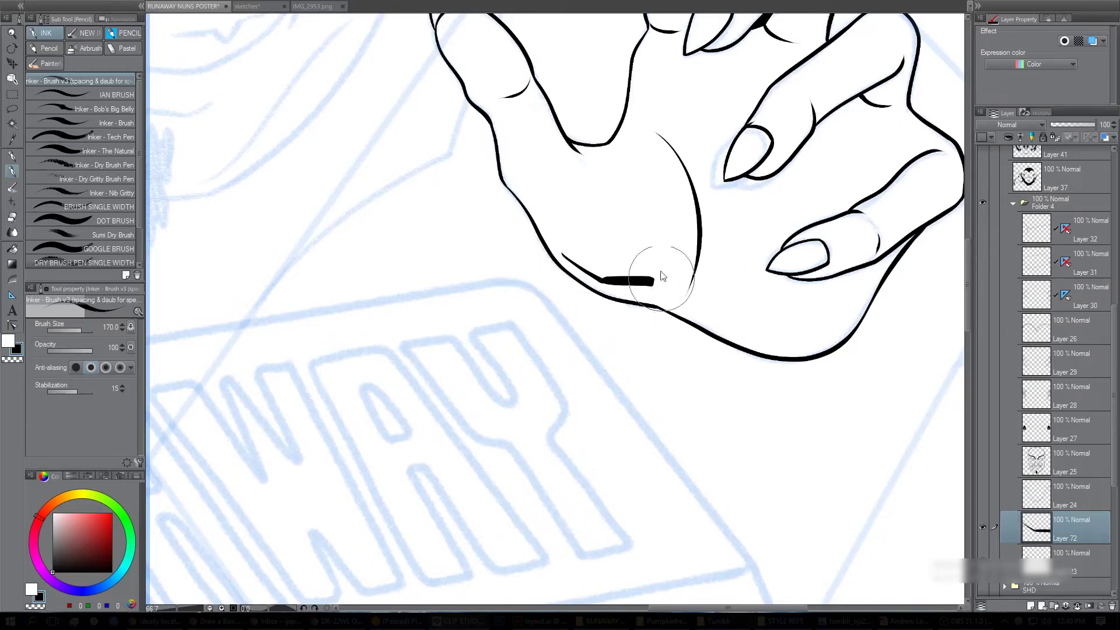
key("ctrl+z")
key("ctrl+z")
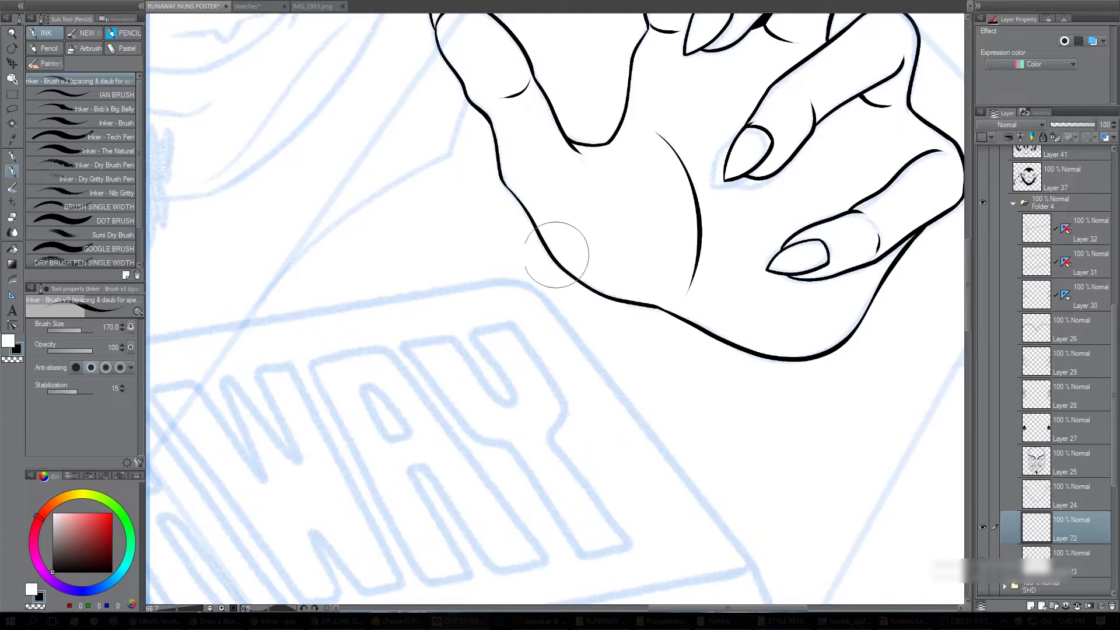
left_click_drag(560, 259, 651, 294)
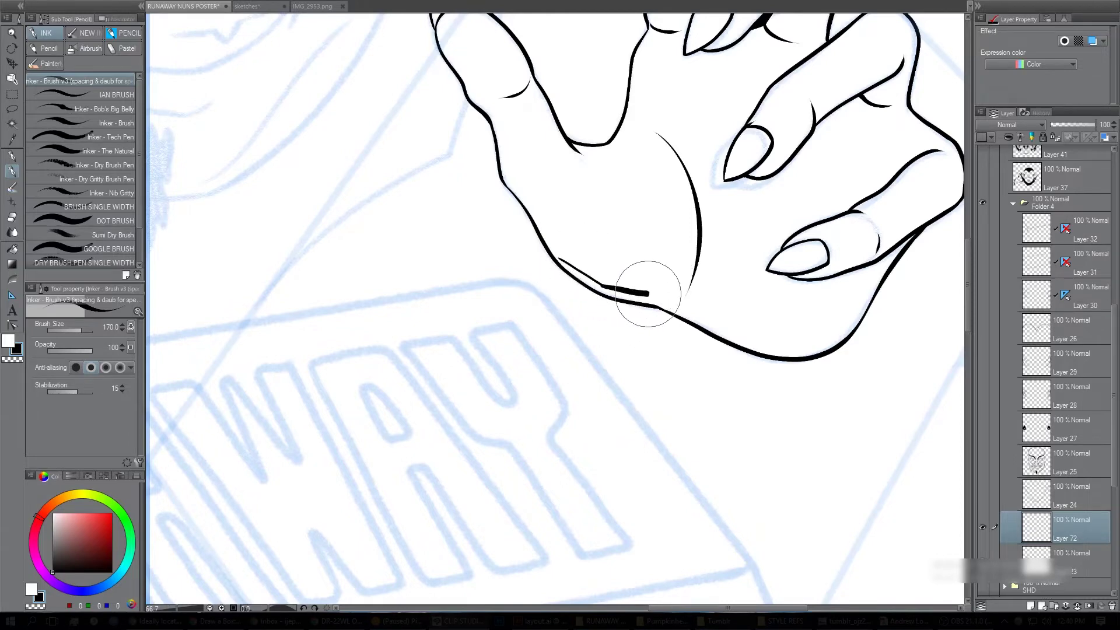
key("ctrl+z")
key("ctrl+z")
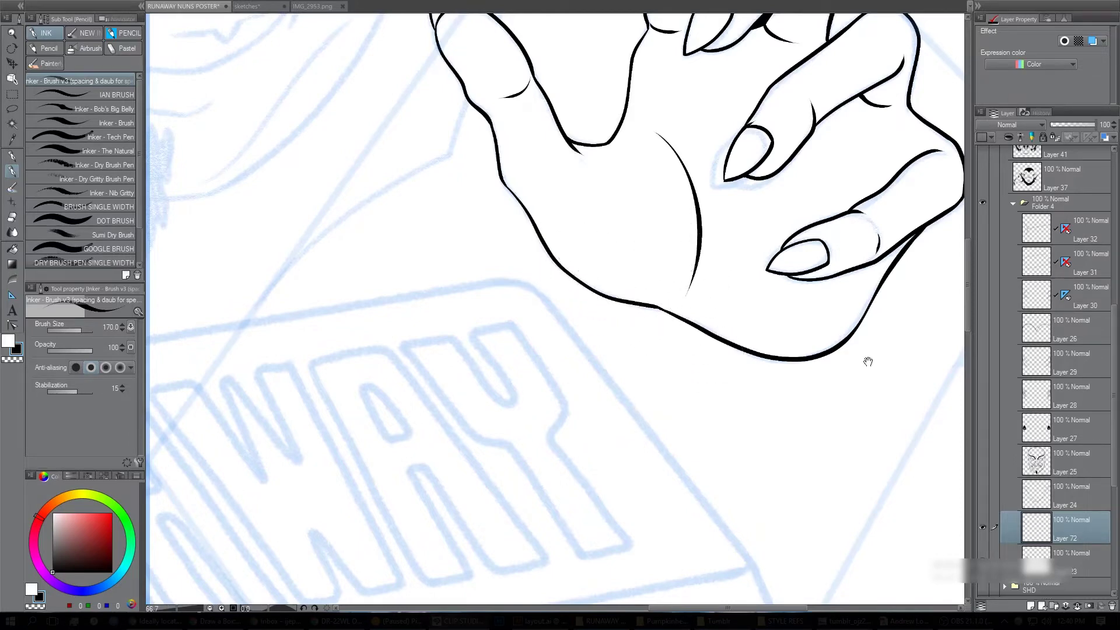
Try two tapering strokes inside the palm below the right hand's index finger, undoing each one.
mouse_move(867, 362)
left_mouse_down()
mouse_move(711, 368)
mouse_move(754, 474)
left_mouse_up()
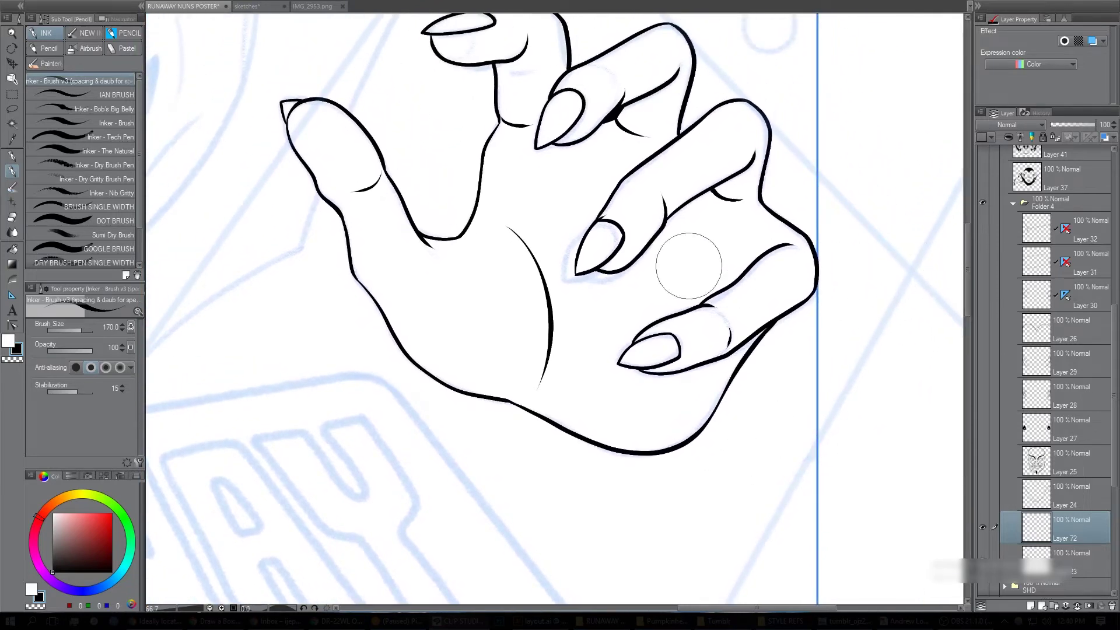
left_click_drag(700, 268, 744, 328)
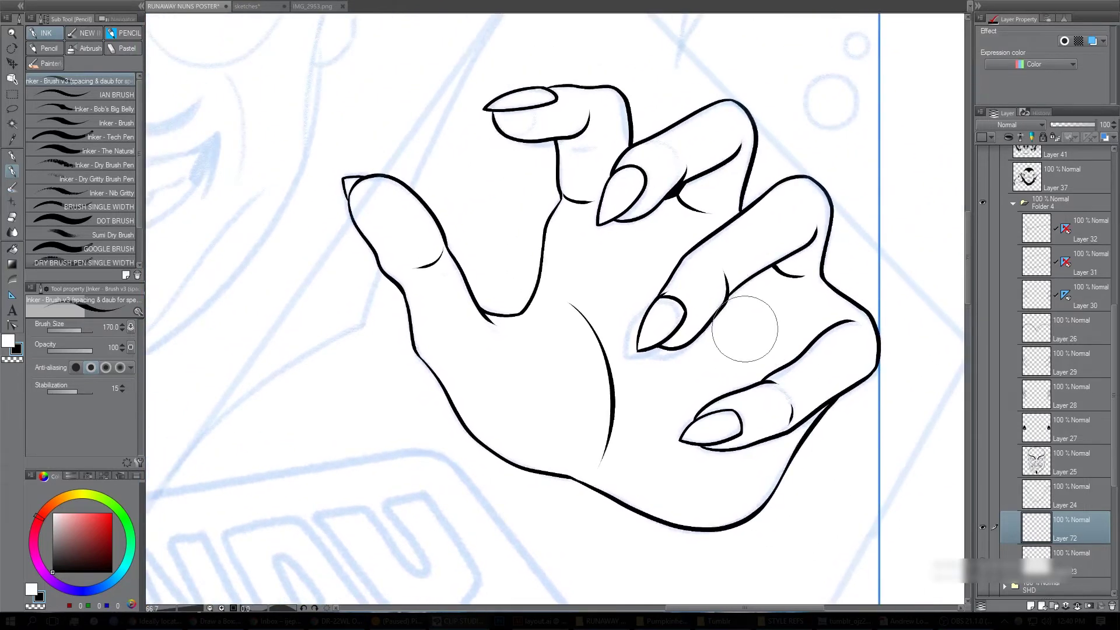
mouse_move(537, 314)
left_mouse_down()
mouse_move(575, 257)
mouse_move(585, 204)
left_mouse_up()
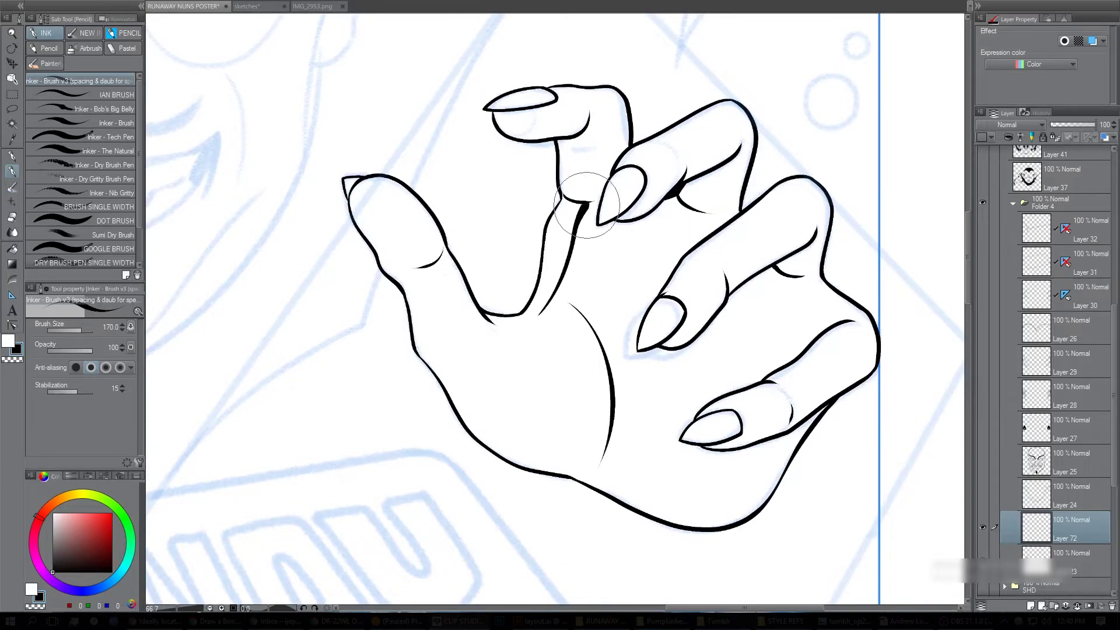
key("ctrl+z")
left_click_drag(551, 311, 588, 208)
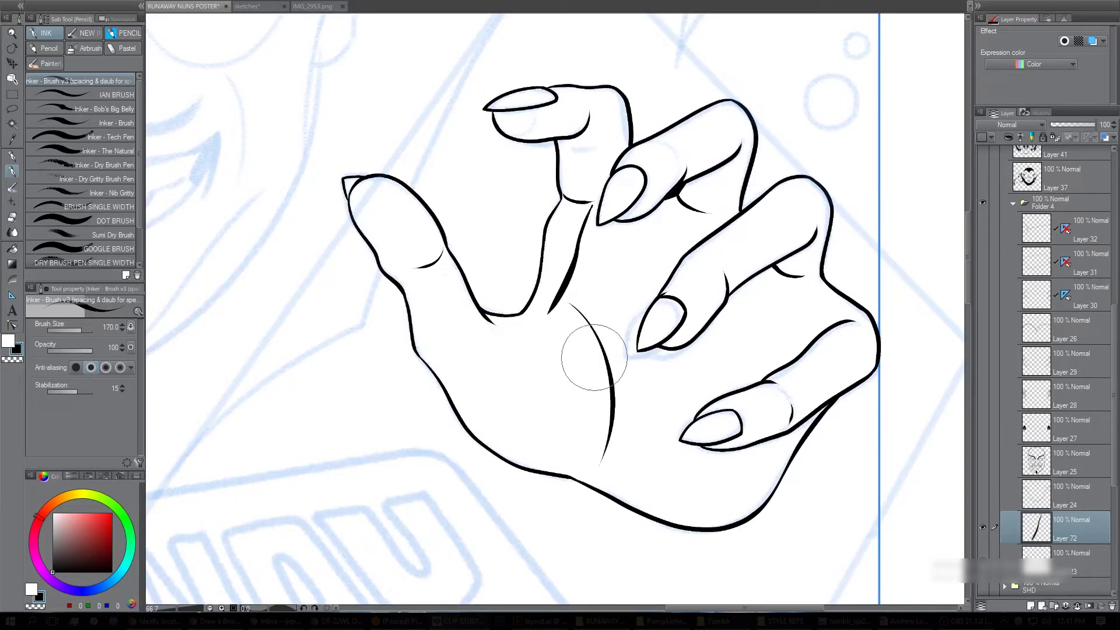
key("ctrl+z")
Try curved strokes along the outer contour of the right hand's thumb, then undo them.
left_click_drag(744, 321, 808, 328)
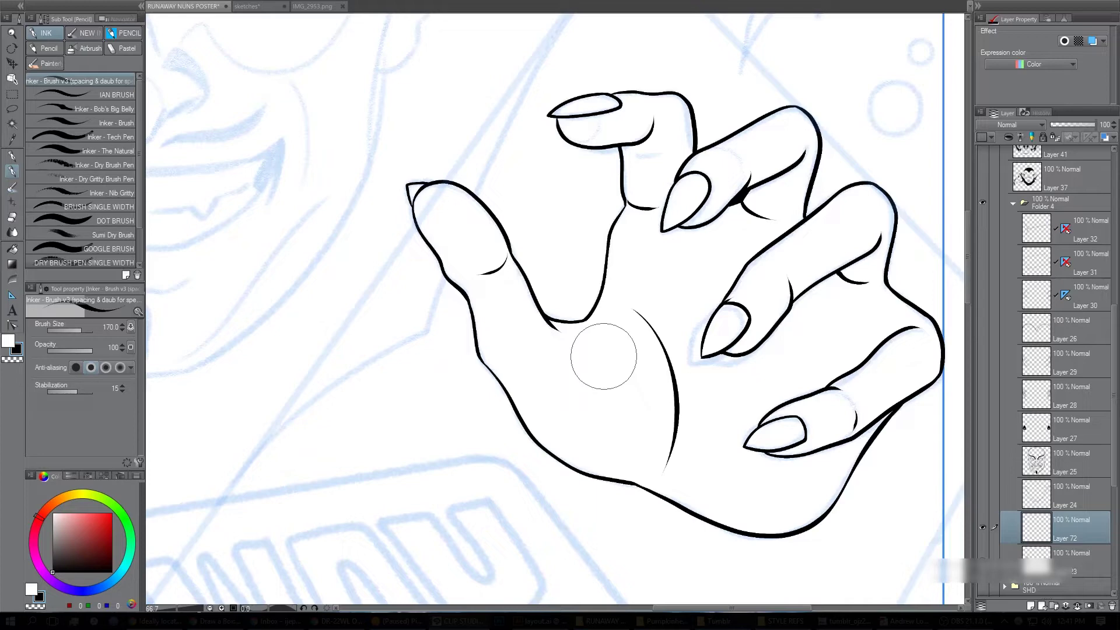
left_click_drag(815, 291, 861, 282)
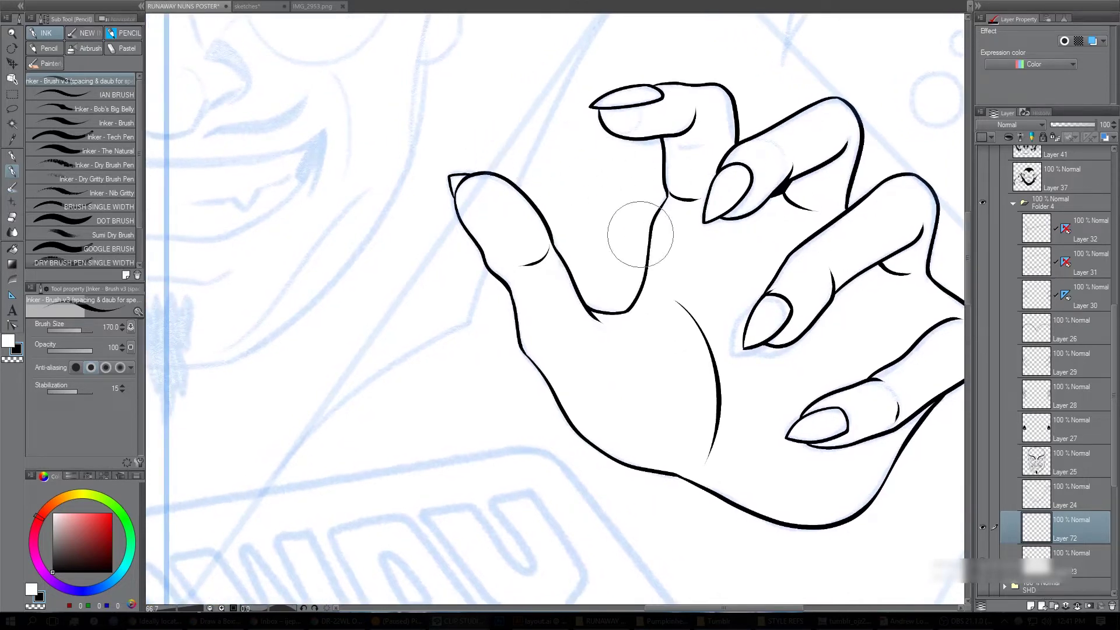
left_click_drag(691, 289, 700, 287)
mouse_move(505, 161)
left_mouse_down()
mouse_move(570, 193)
mouse_move(585, 231)
left_mouse_up()
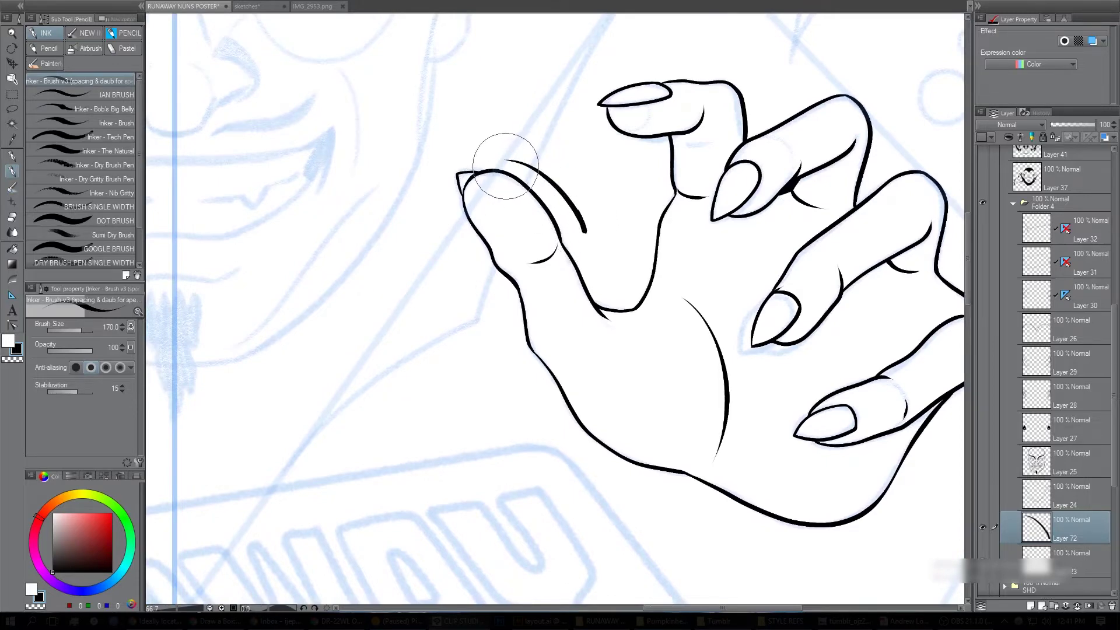
left_click_drag(506, 166, 569, 224)
left_click_drag(715, 383, 661, 357)
key("ctrl+z")
key("ctrl+z")
key("ctrl+z")
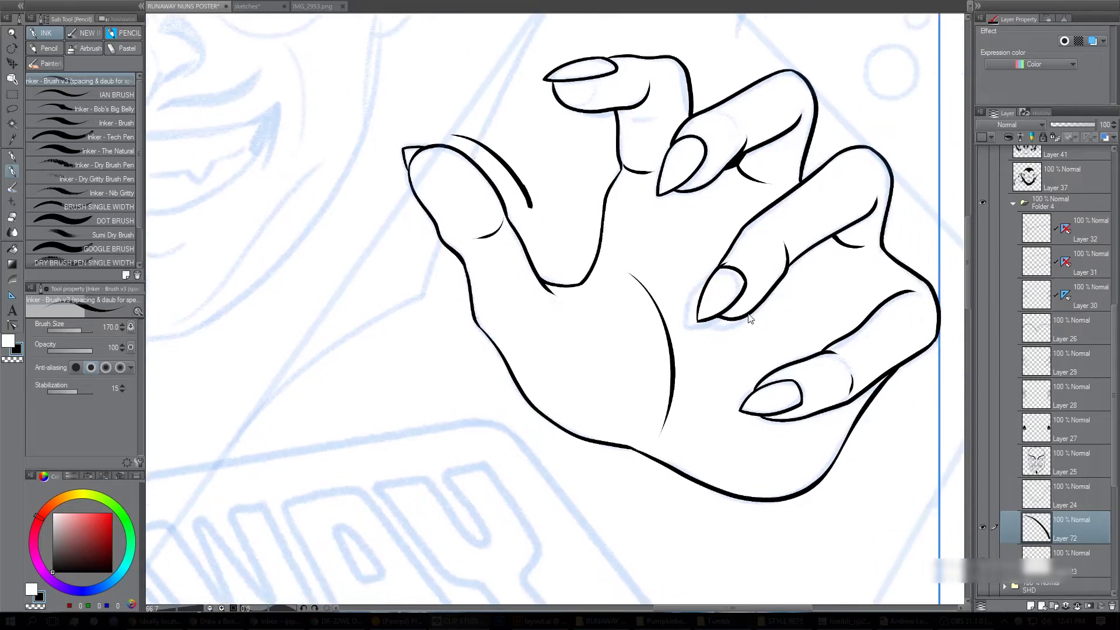
Thicken the contours at the thumb's base and up to the index finger with heavy black strokes, then clear them.
left_click(729, 354, "ctrl+alt")
left_click_drag(744, 360, 787, 372)
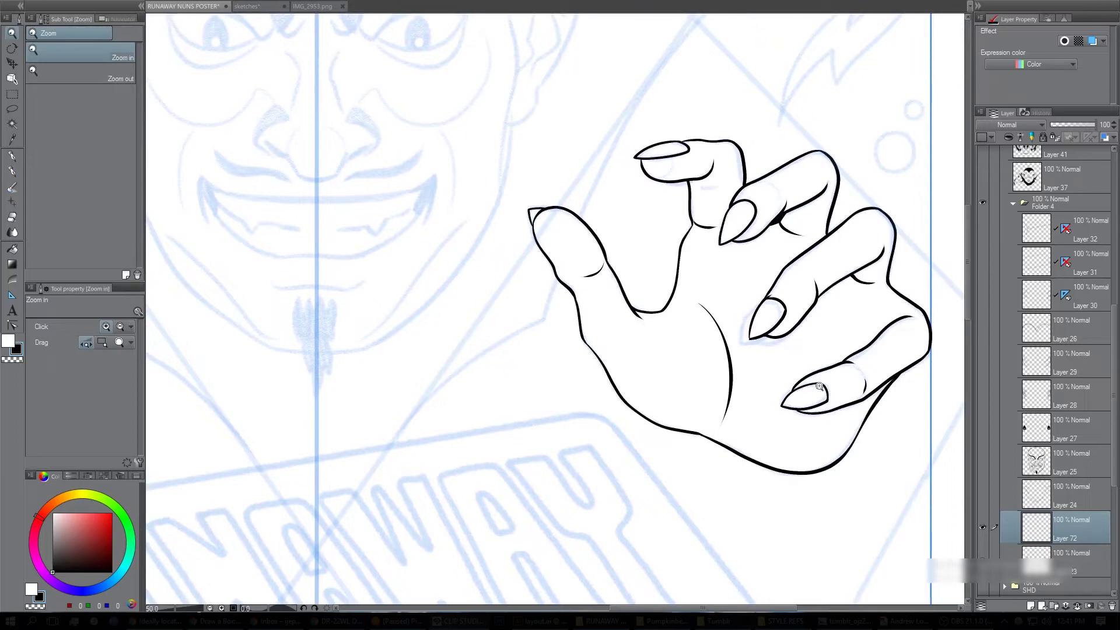
left_click(700, 249)
key("p")
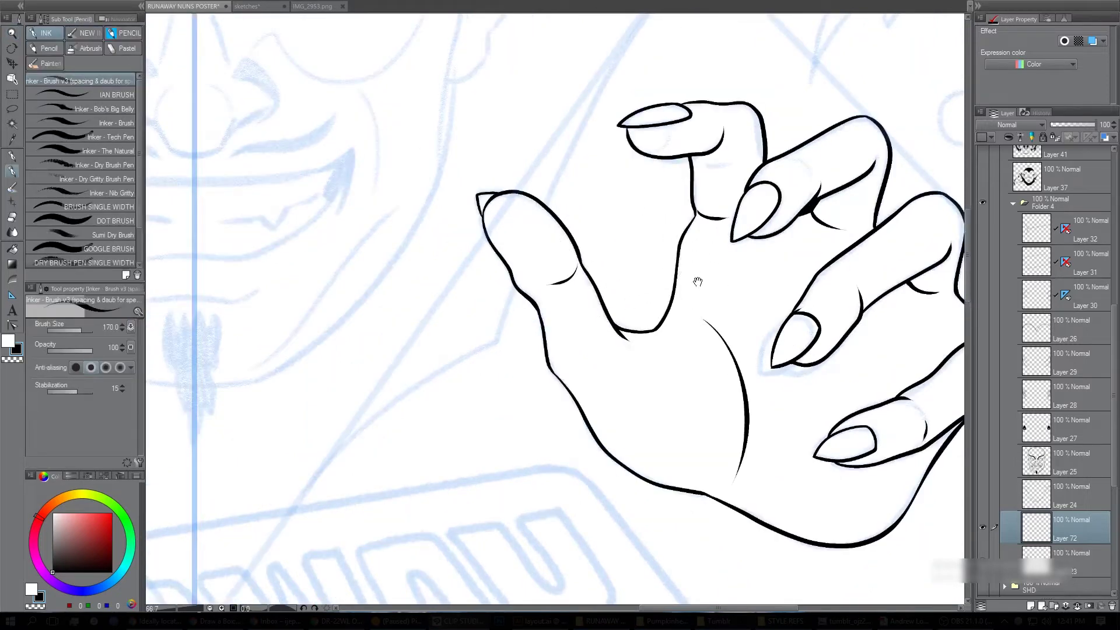
mouse_move(698, 282)
left_mouse_down()
mouse_move(750, 376)
mouse_move(843, 299)
mouse_move(843, 249)
mouse_move(793, 174)
left_mouse_up()
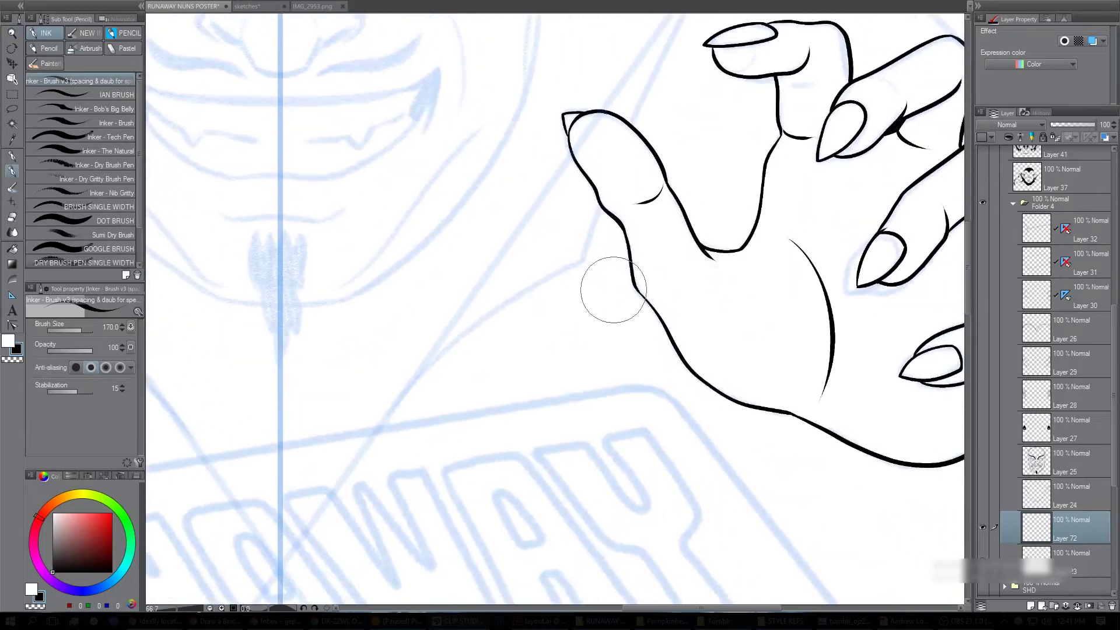
left_click_drag(630, 315, 600, 215)
mouse_move(668, 176)
left_mouse_down()
mouse_move(708, 242)
mouse_move(689, 204)
mouse_move(727, 243)
mouse_move(746, 242)
mouse_move(736, 247)
mouse_move(753, 169)
mouse_move(780, 122)
left_mouse_up()
left_click_drag(762, 264, 834, 315)
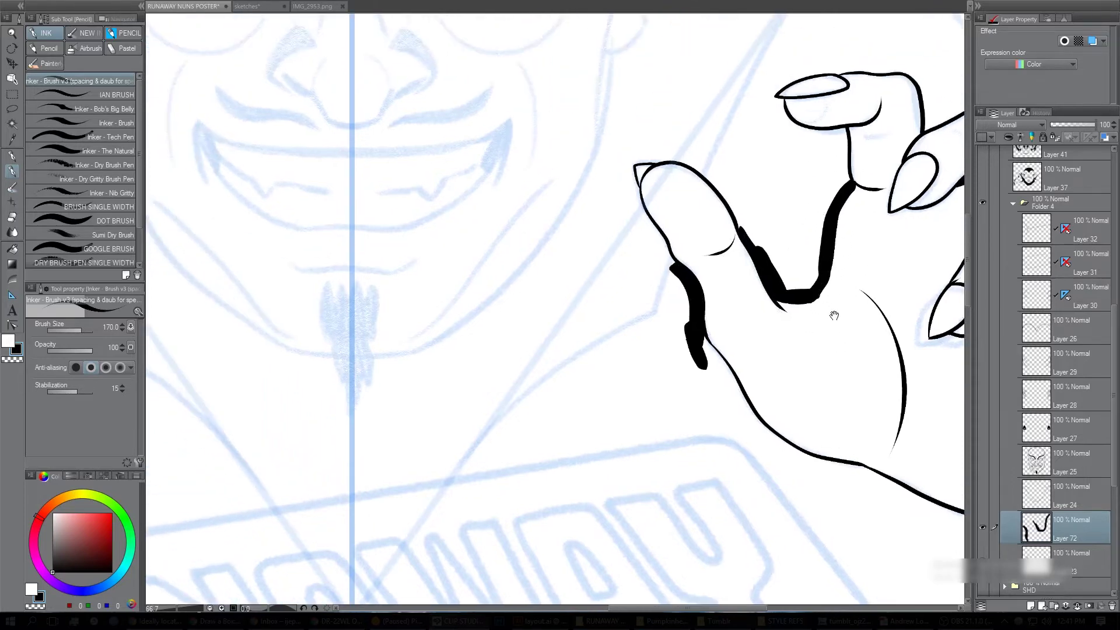
left_click_drag(797, 359, 655, 313)
left_click_drag(833, 355, 720, 336)
key("Delete")
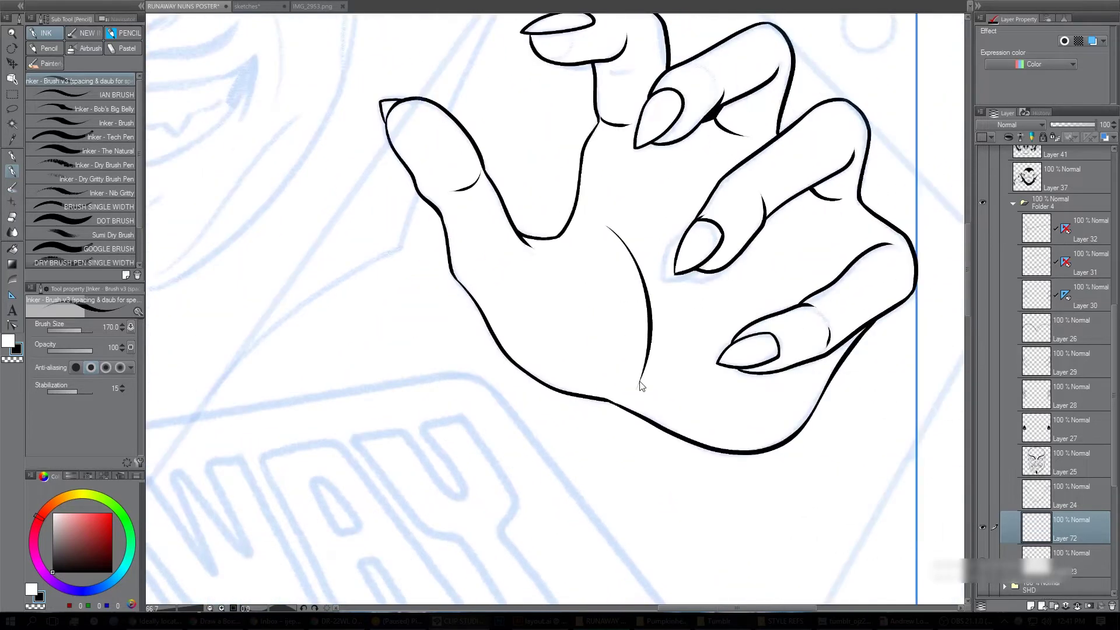
Show Layers 24 through 32 again to bring back the collar, face, remaining details and box line work.
left_click(760, 326, "alt")
left_click(760, 326, "alt")
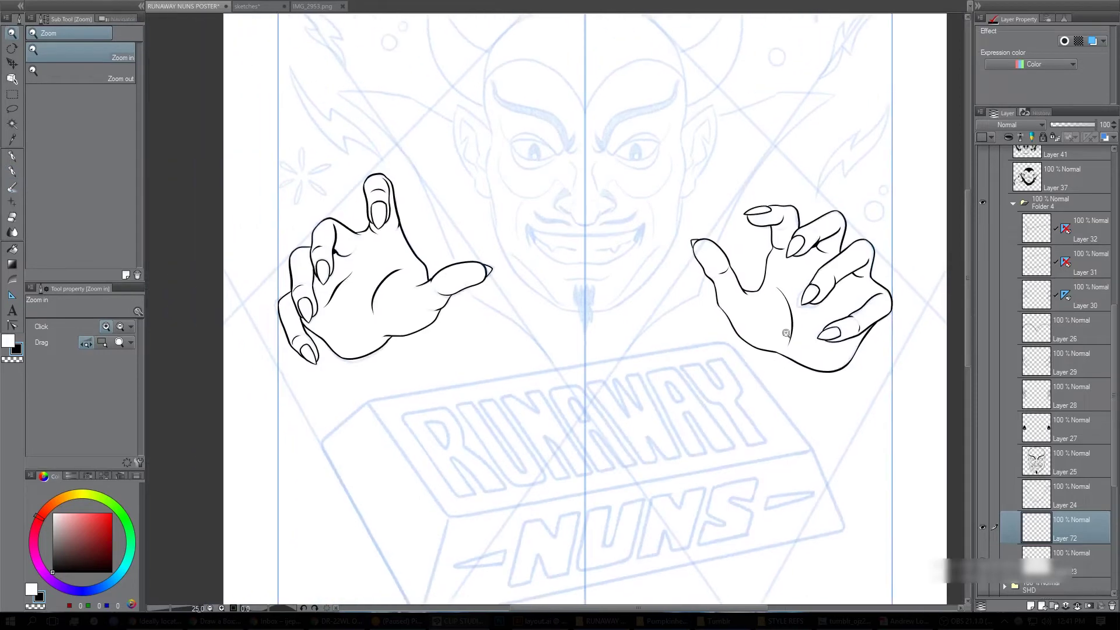
left_click(983, 494)
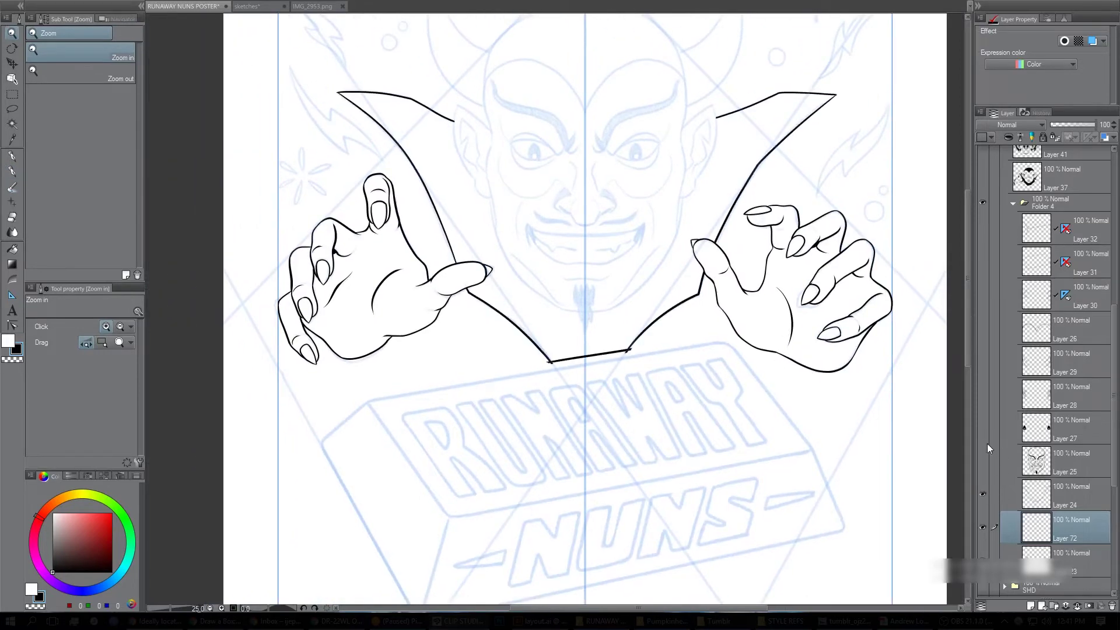
left_click(982, 461)
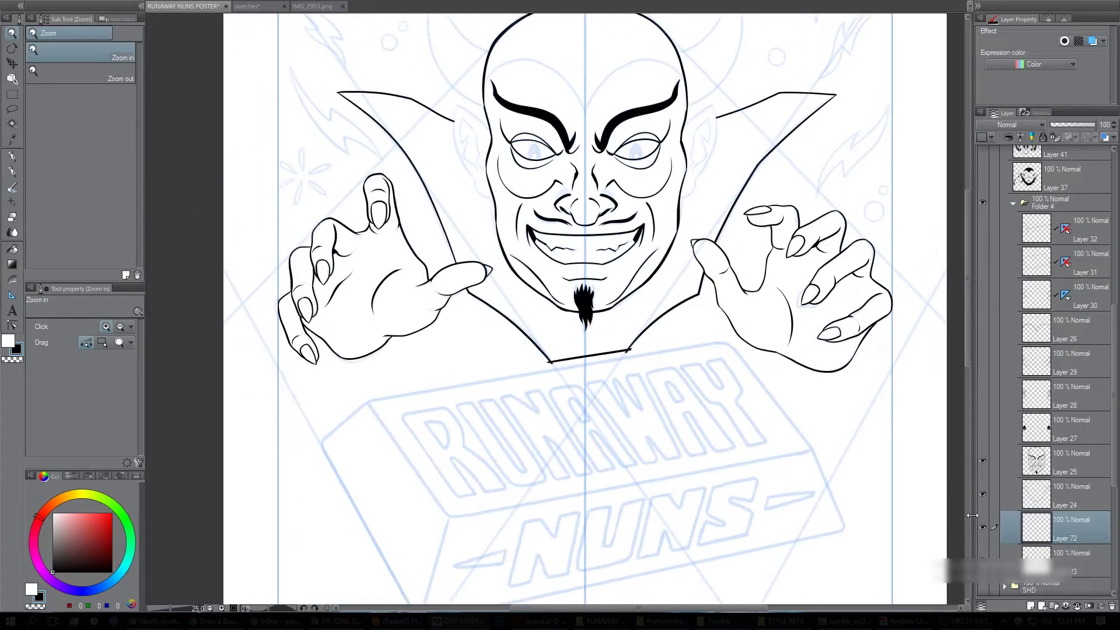
left_click(983, 428)
left_click_drag(982, 397, 985, 226)
left_click(984, 228)
Hide Layer 32 with the box's inner edges and select Layer 31 for a close look at the box outline.
left_click_drag(821, 402, 856, 300)
left_click(1044, 232)
left_click(983, 228)
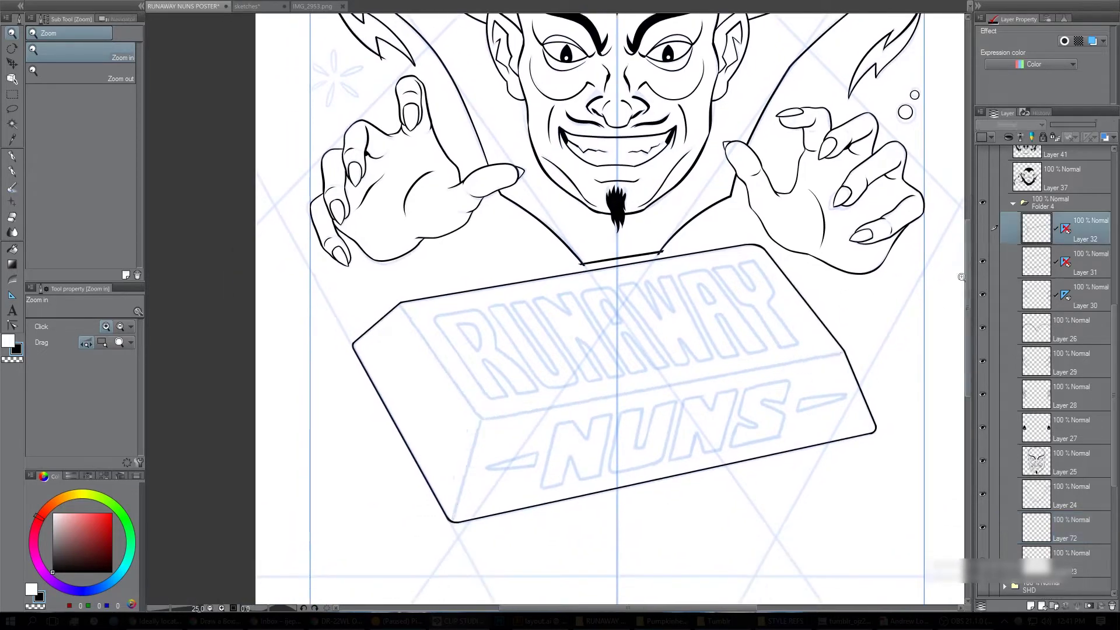
left_click(1077, 267)
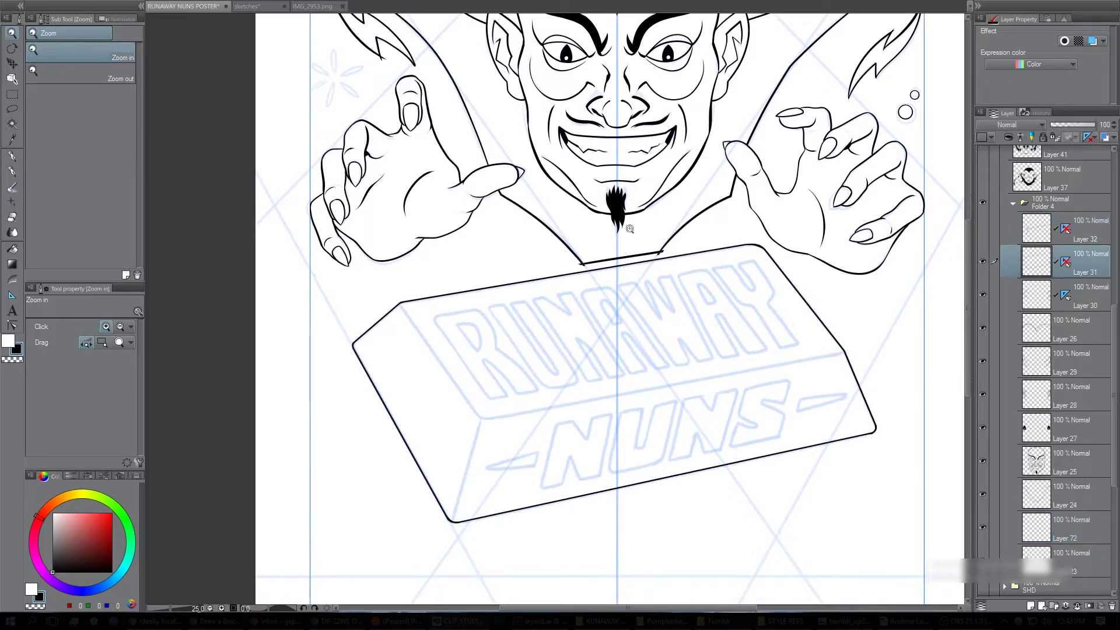
left_click(669, 406)
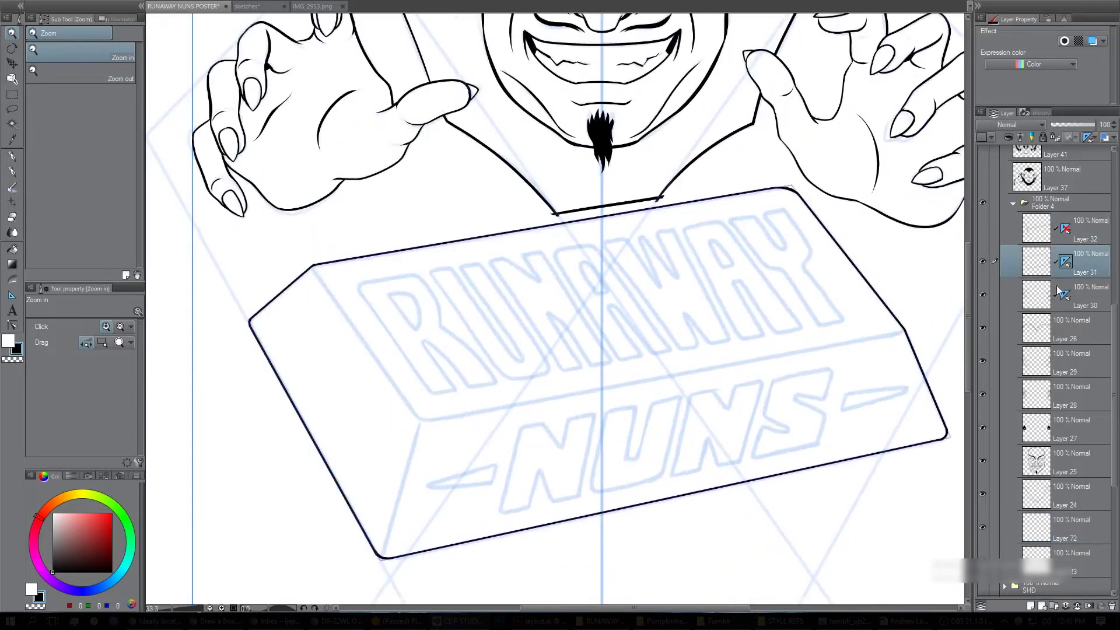
Isolate Layer 31 to examine the box outline alone, and restore the view of the other layers.
key("p")
left_click_drag(846, 296, 850, 255)
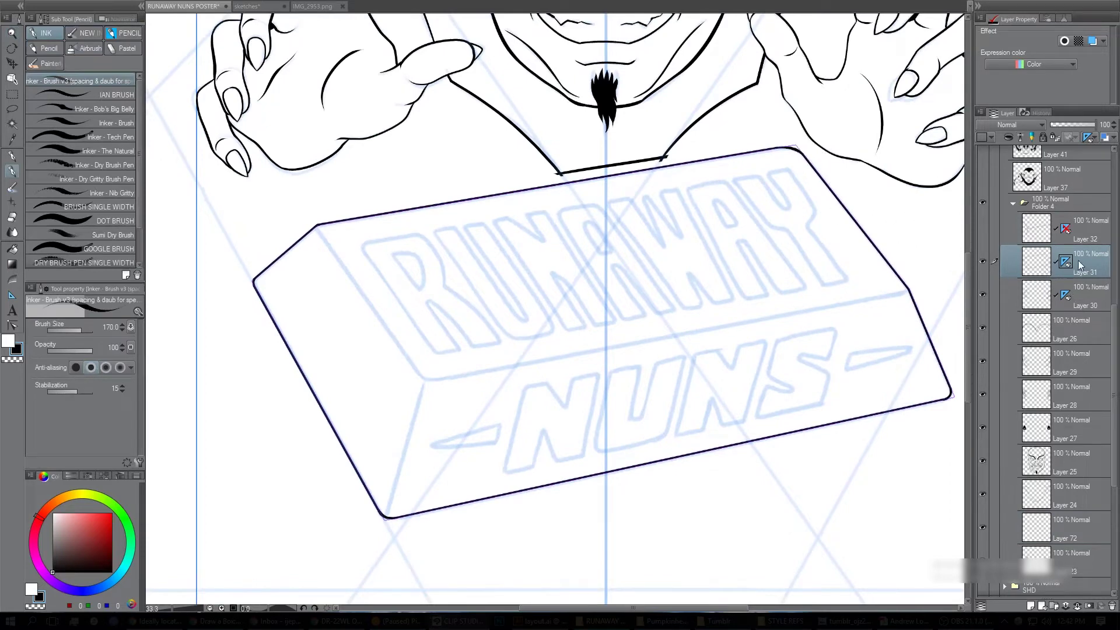
left_click(982, 261, "alt")
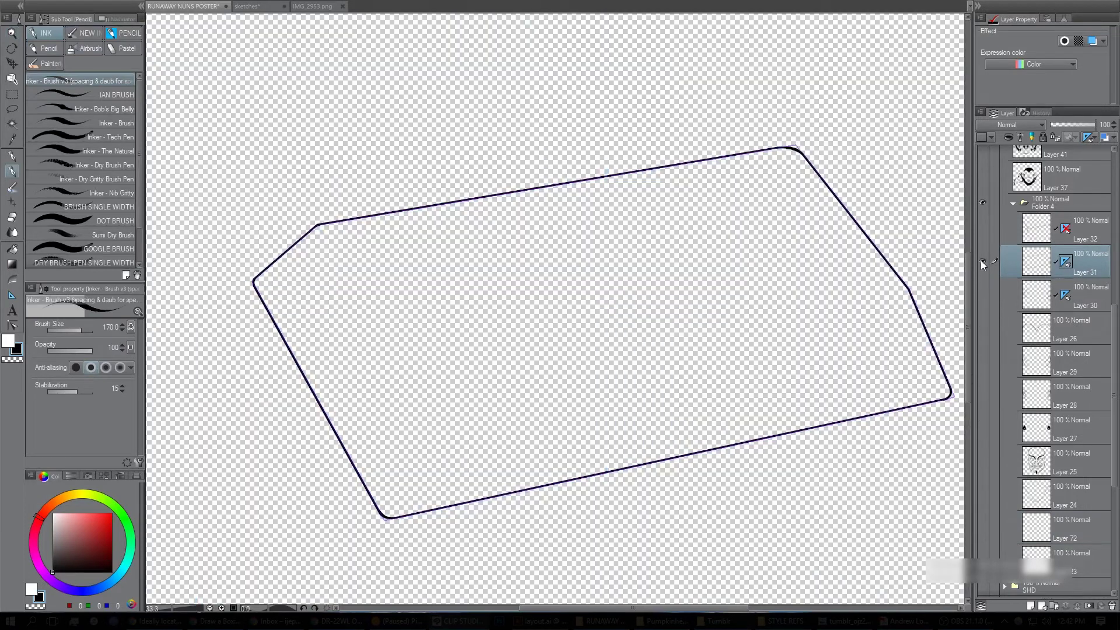
left_click(982, 261, "alt")
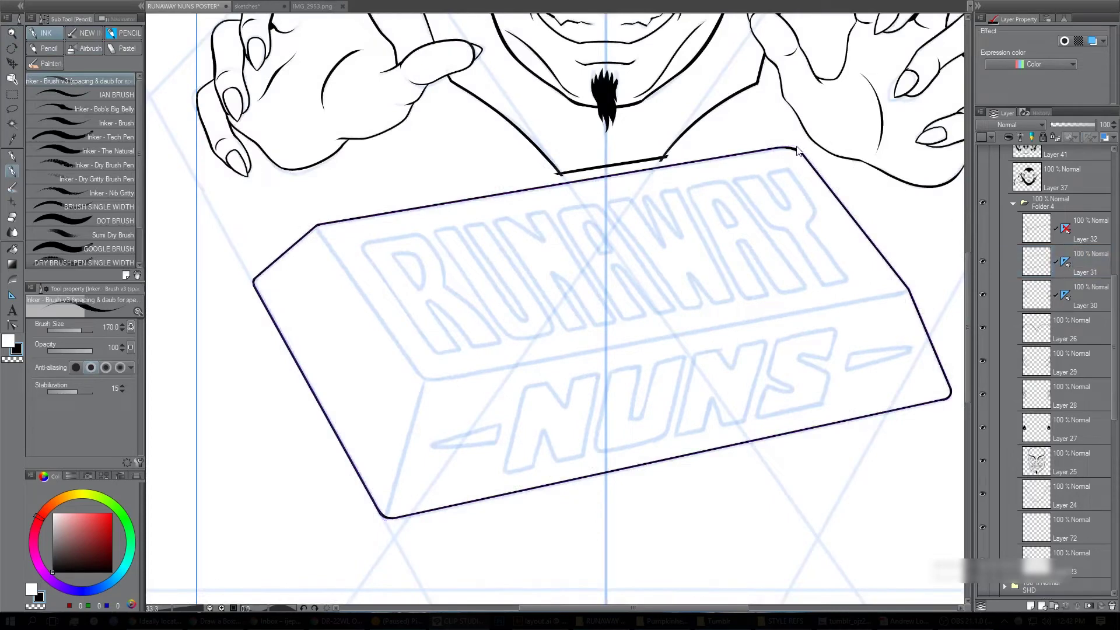
Try bending the ruler at the box's upper edge inward and inking strokes along it, and undo the strokes and ruler edit.
left_click(799, 156, "ctrl")
left_click_drag(795, 145, 657, 309)
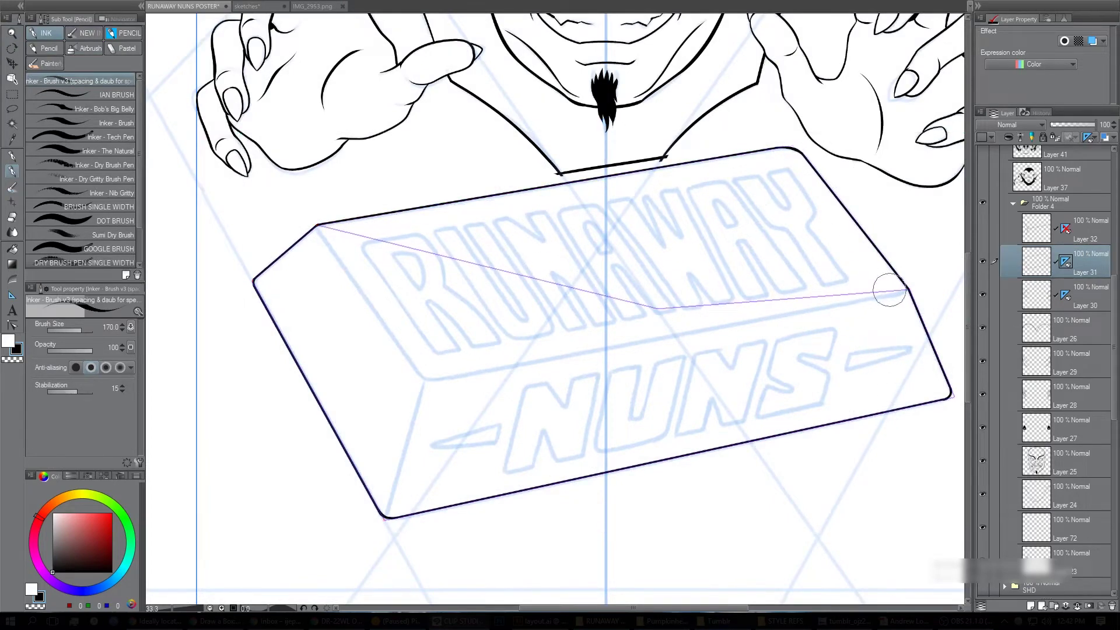
mouse_move(888, 290)
left_mouse_down()
mouse_move(666, 312)
mouse_move(485, 255)
left_mouse_up()
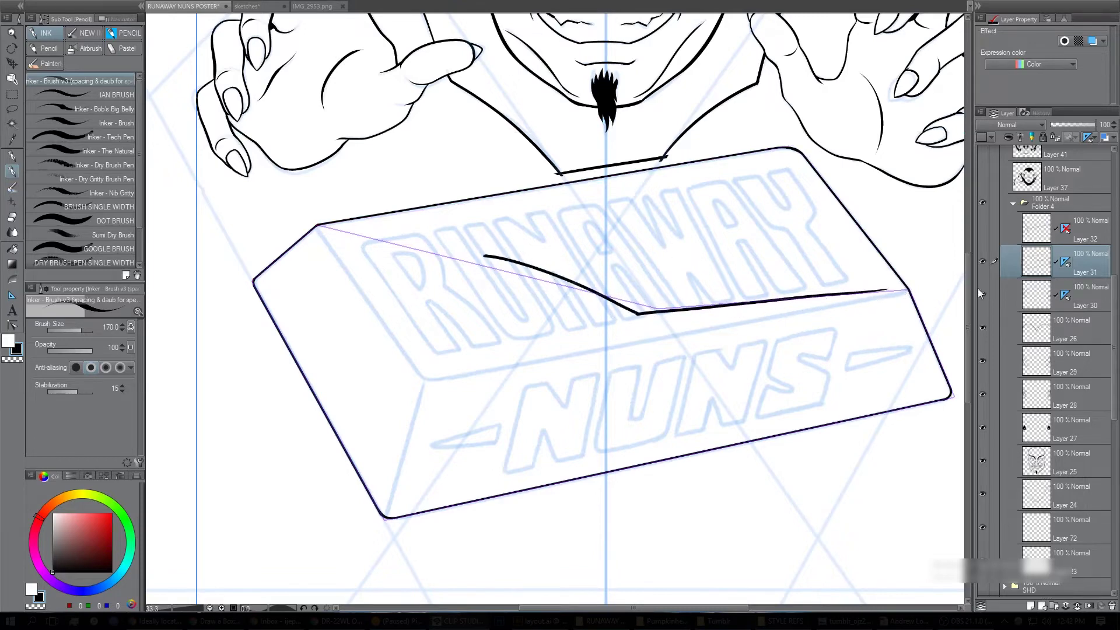
key("ctrl+z")
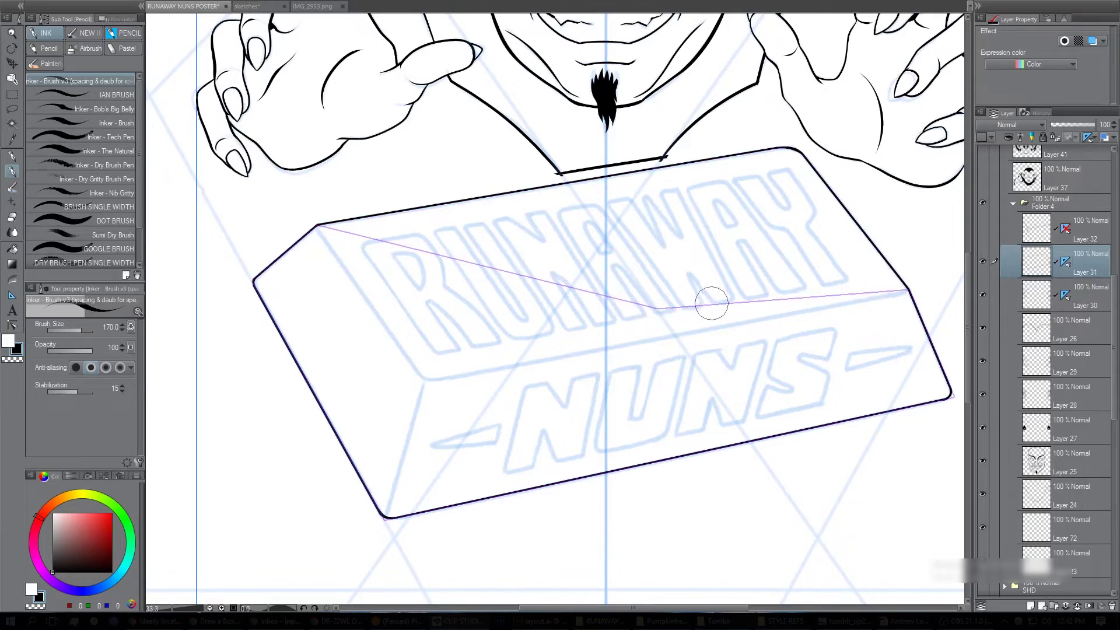
mouse_move(712, 302)
left_mouse_down()
mouse_move(853, 293)
mouse_move(688, 347)
left_mouse_up()
key("ctrl+z")
mouse_move(893, 290)
left_mouse_down()
mouse_move(740, 307)
mouse_move(609, 299)
mouse_move(343, 222)
mouse_move(383, 244)
mouse_move(608, 295)
mouse_move(760, 311)
mouse_move(859, 303)
mouse_move(774, 296)
mouse_move(663, 307)
mouse_move(418, 246)
left_mouse_up()
key("ctrl+z")
key("ctrl+z")
key("ctrl+z")
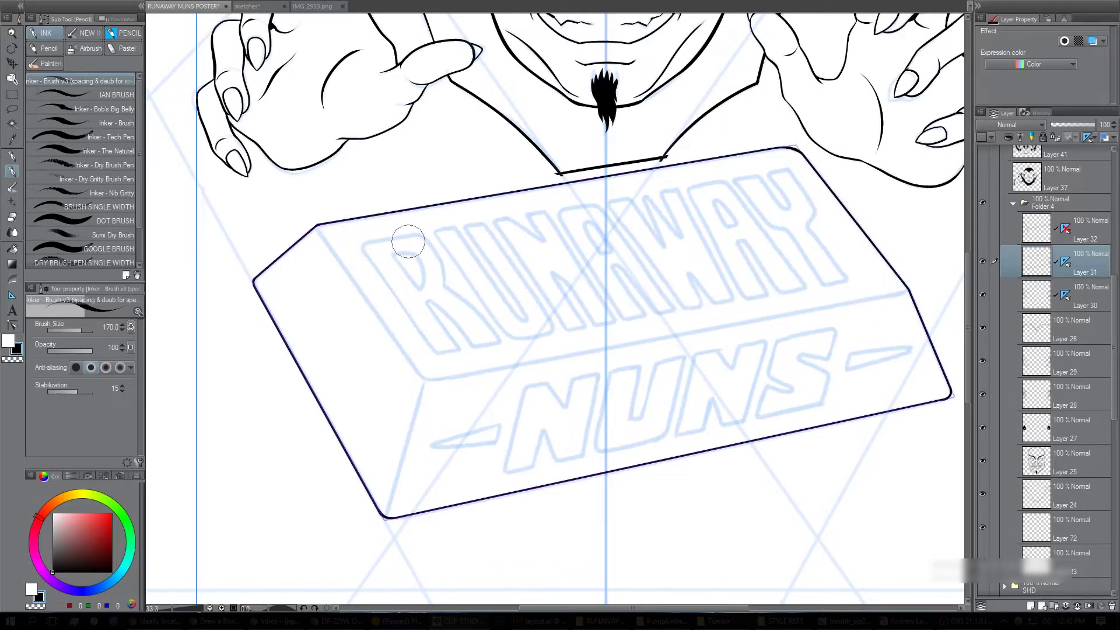
Check Layer 31's outline against the underdrawing, turn off its ruler, and show Layer 32 with the box's inner edges.
left_click(982, 262)
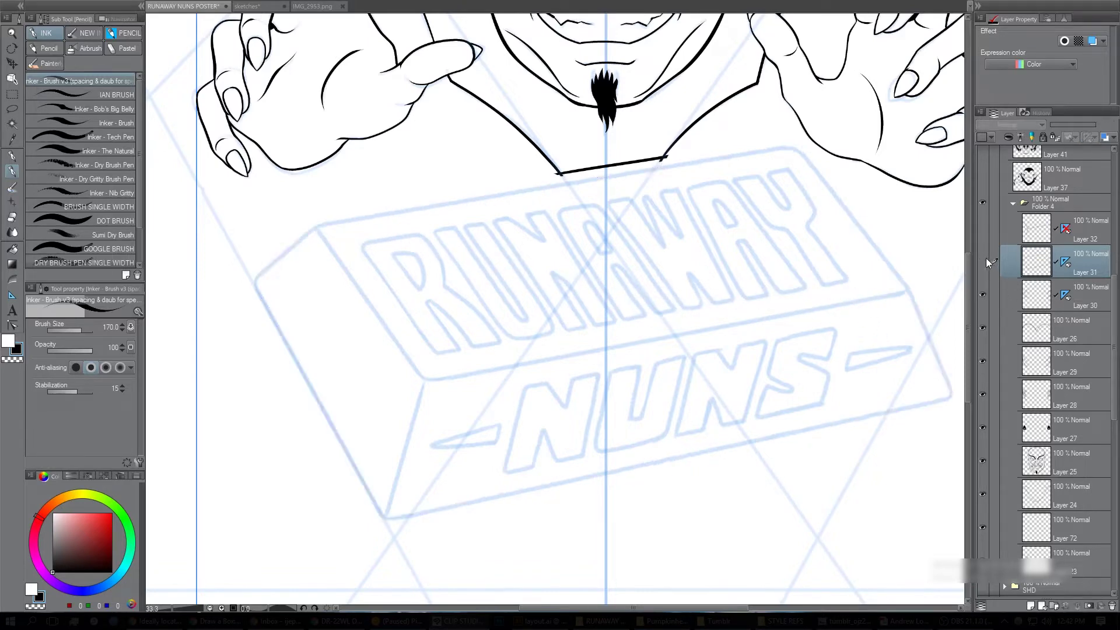
left_click(983, 261)
key("ctrl+space")
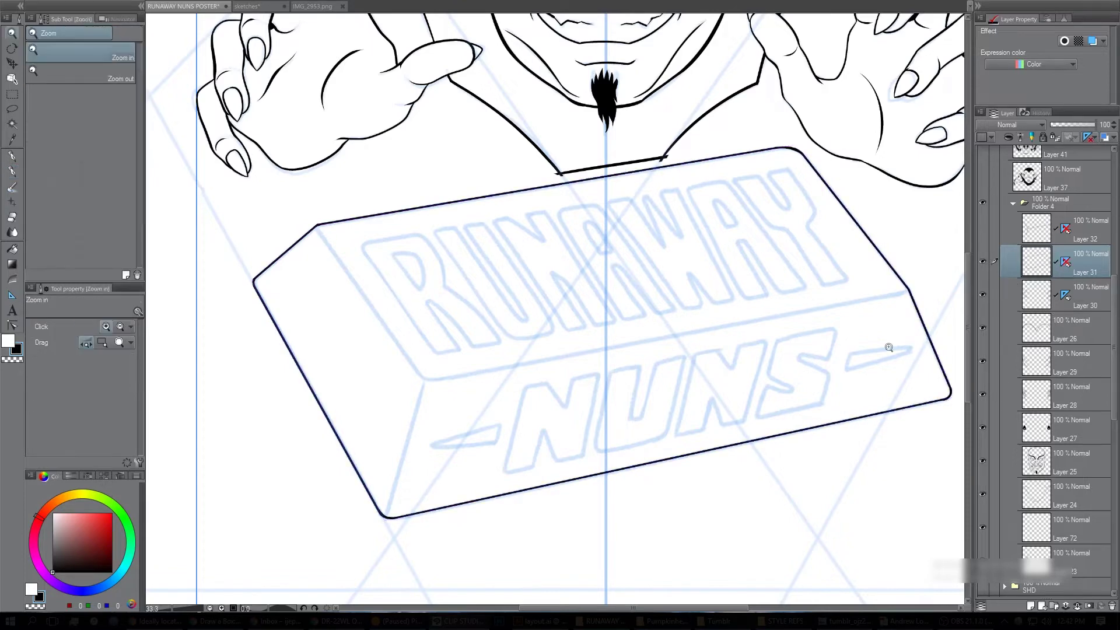
left_click(832, 383, "alt")
left_click(983, 228)
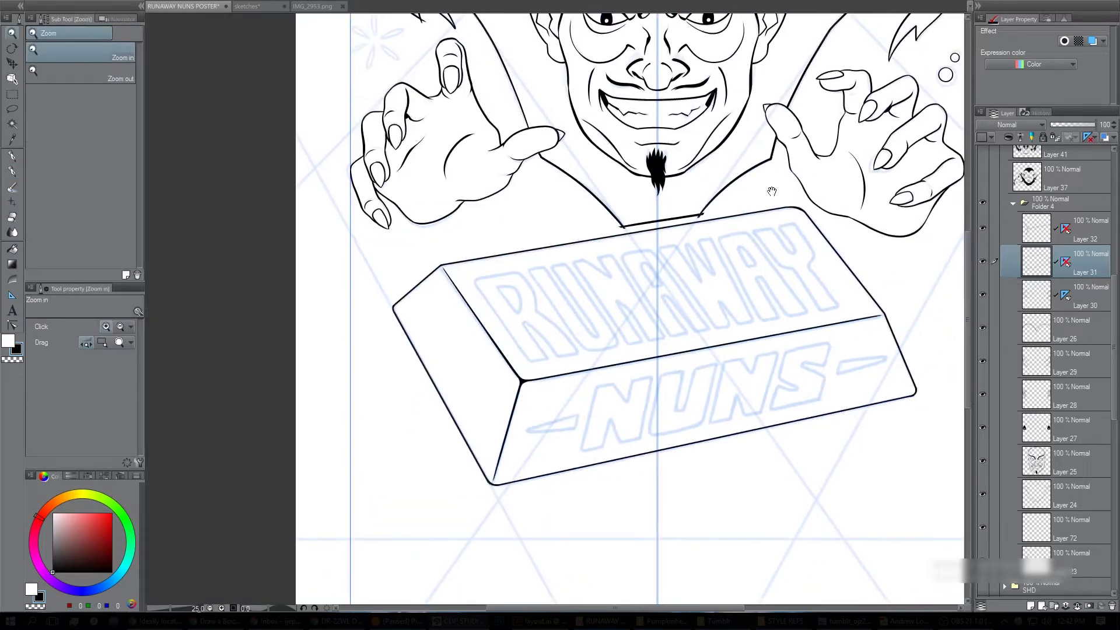
left_click_drag(772, 231, 700, 365)
left_click_drag(765, 310, 703, 310)
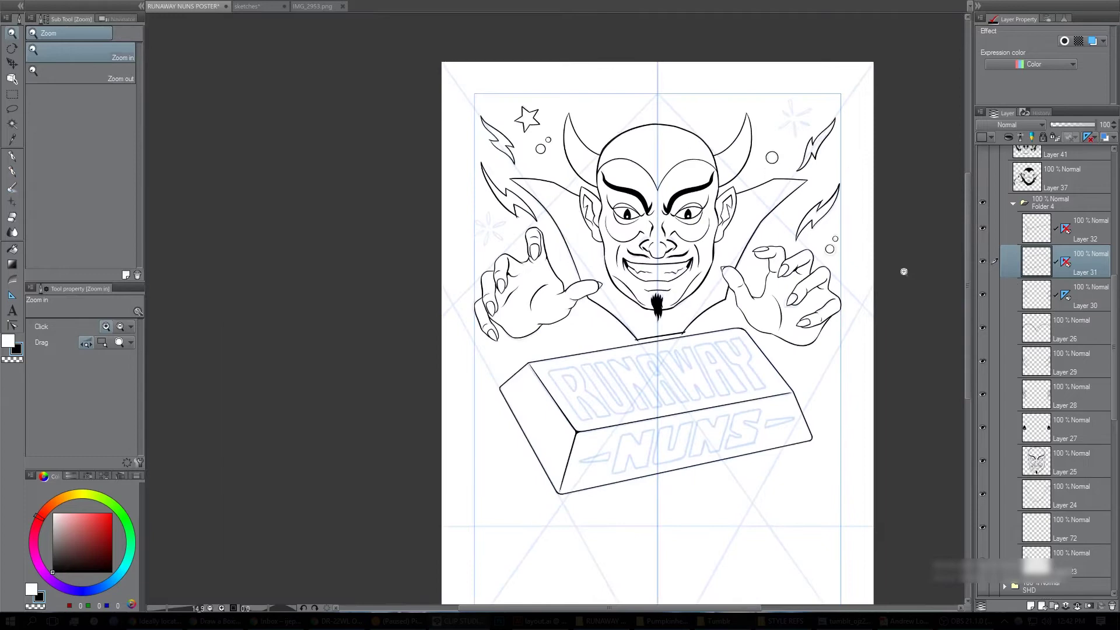
Collapse Folder 4 and preview the solid black shadows on Layer 37, hiding them again after the check.
left_click(1012, 204)
scroll(1098, 257, "up", 5)
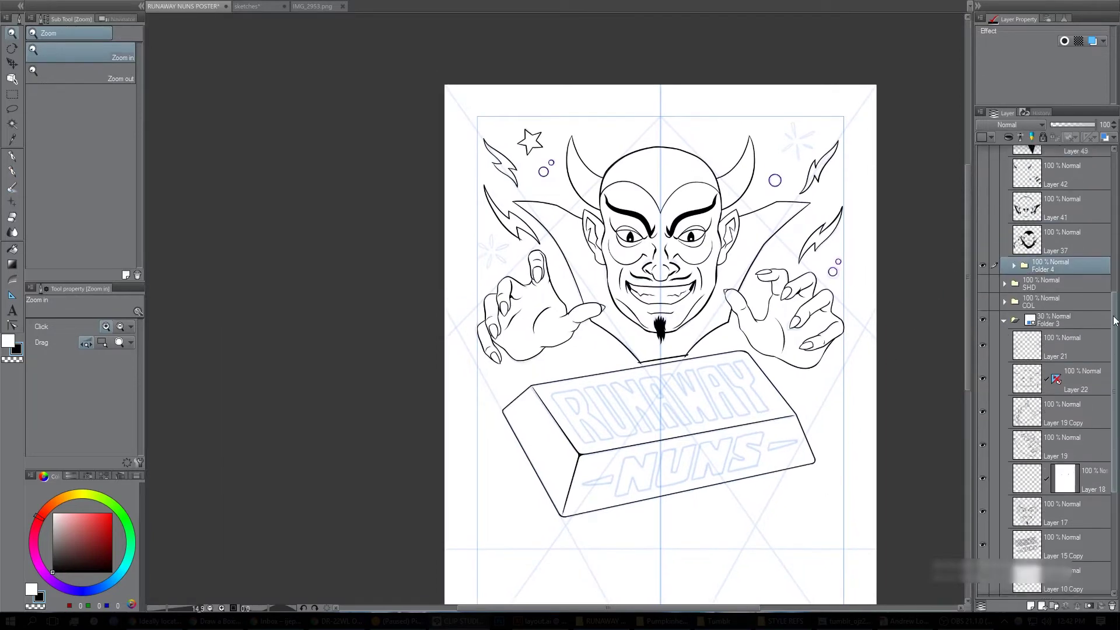
left_click(983, 399)
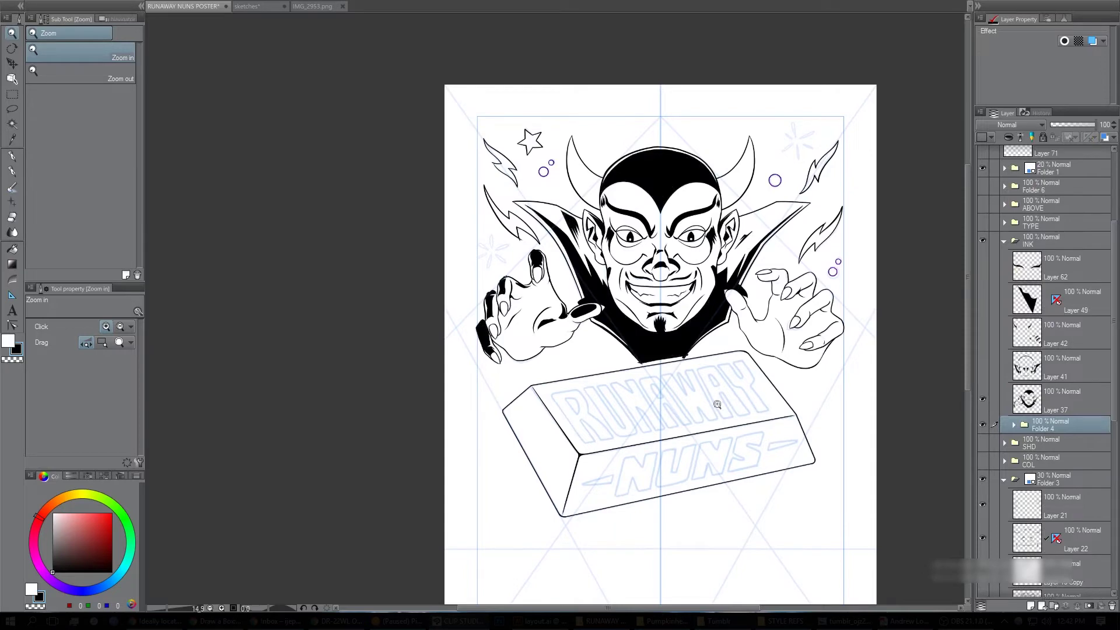
left_click(729, 394)
left_click(982, 400)
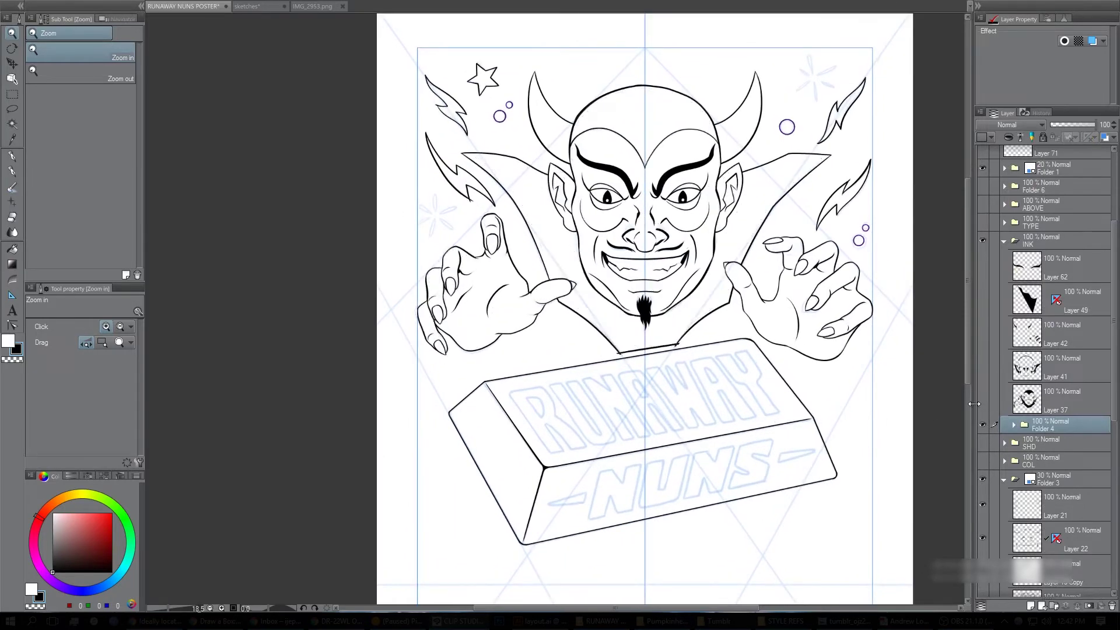
Change the Paper layer's color to black.
scroll(1058, 224, "down", 10)
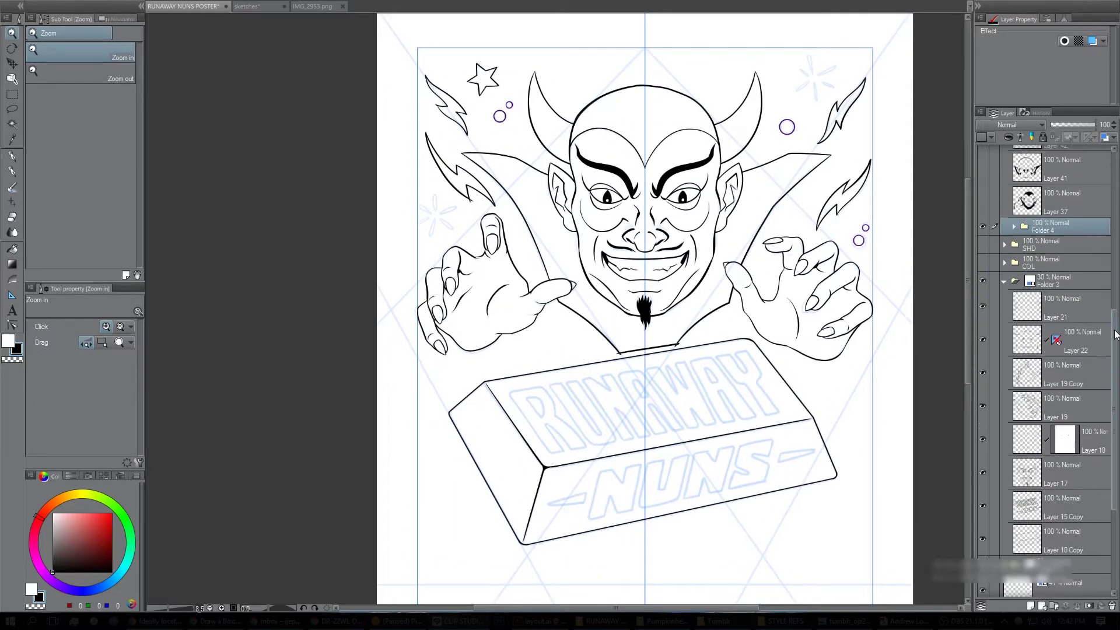
left_click(1067, 577)
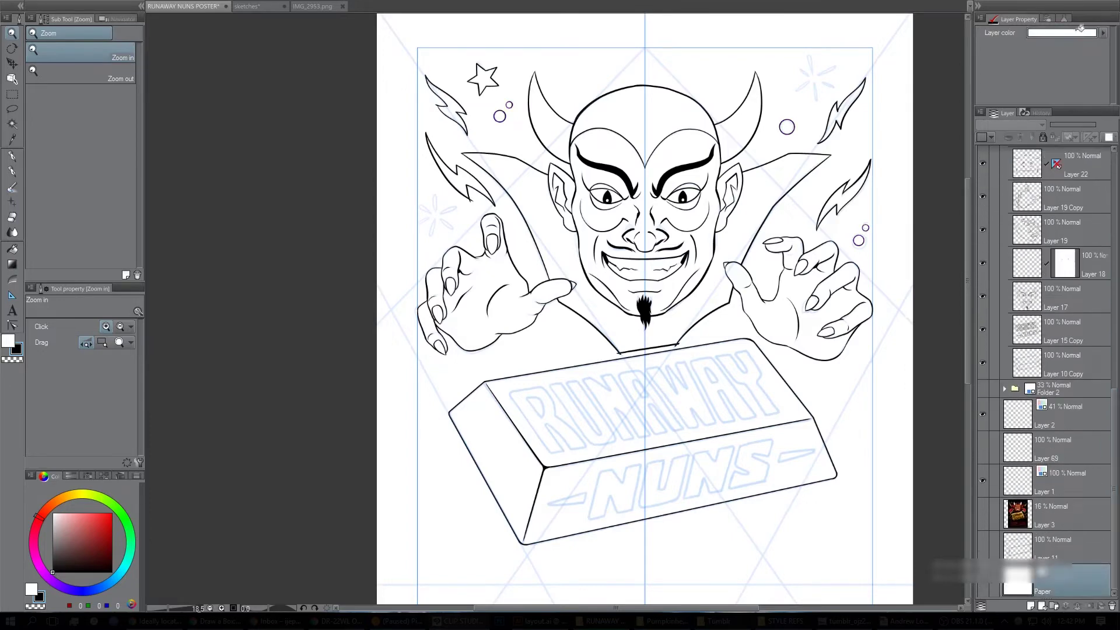
left_click(1079, 33)
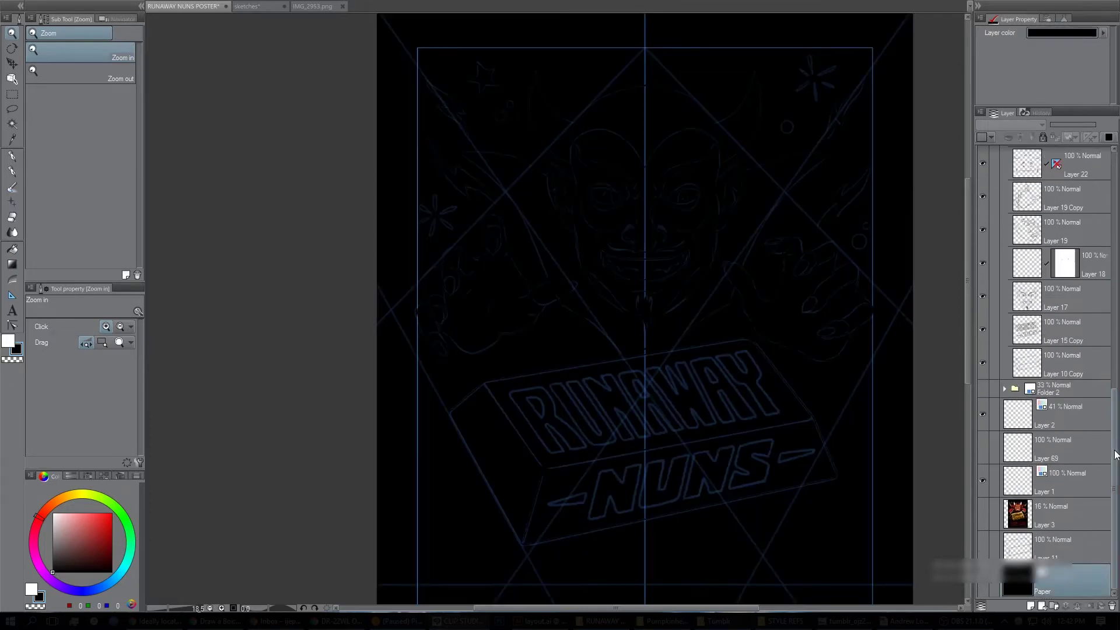
Show the COL folder's flat colors, collapse Folder 3, and expand COL to list its layers.
scroll(1100, 336, "up", 5)
left_click(983, 349)
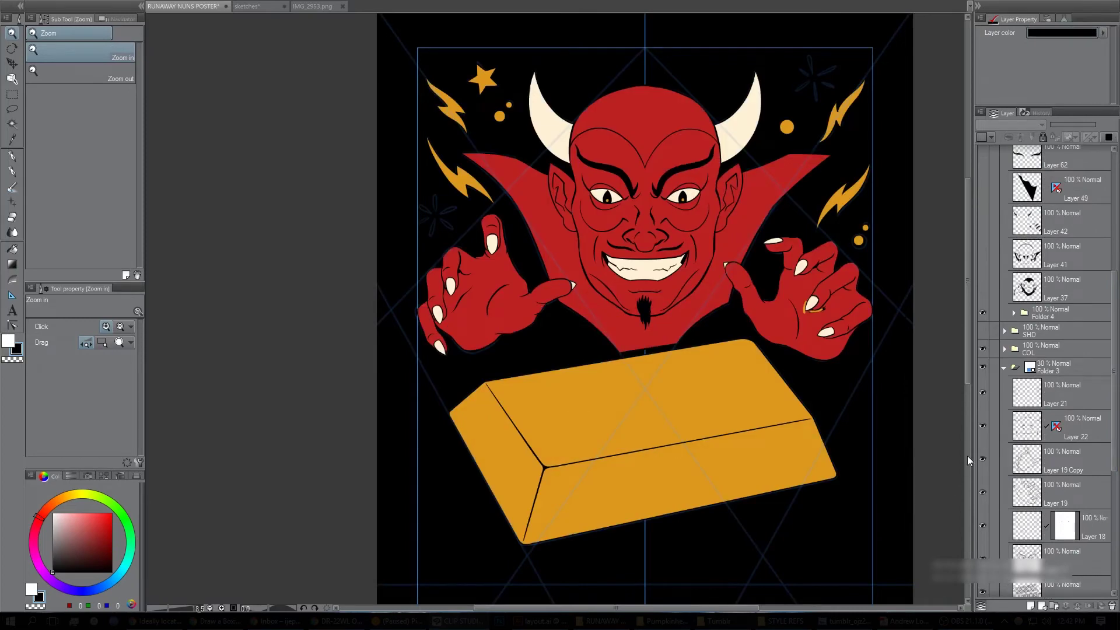
left_click(1004, 369)
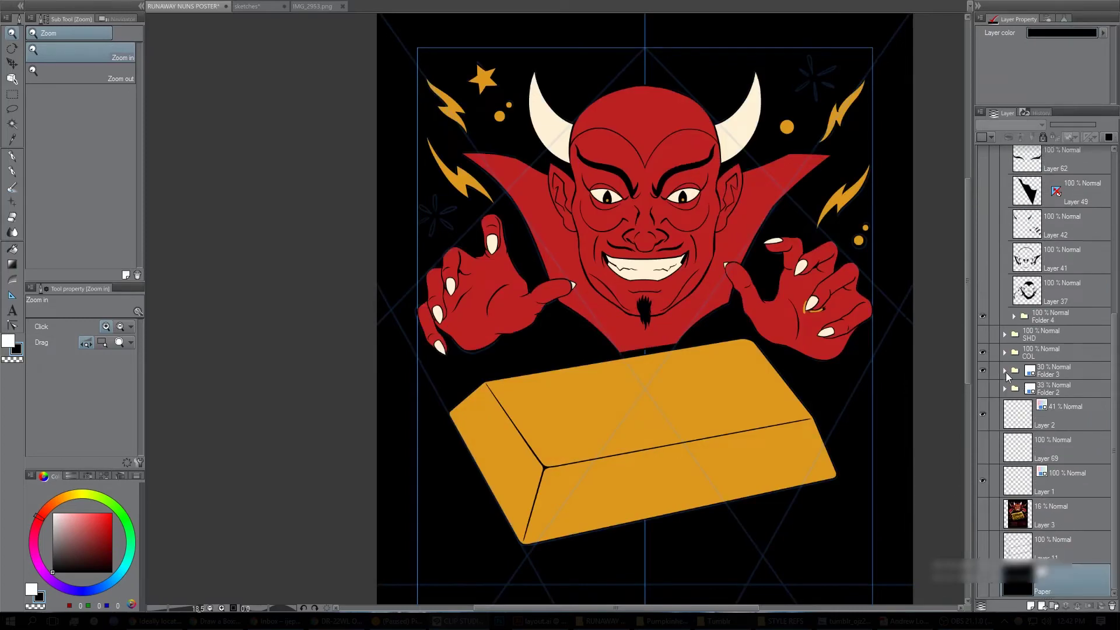
left_click(1016, 354)
left_click(1015, 354)
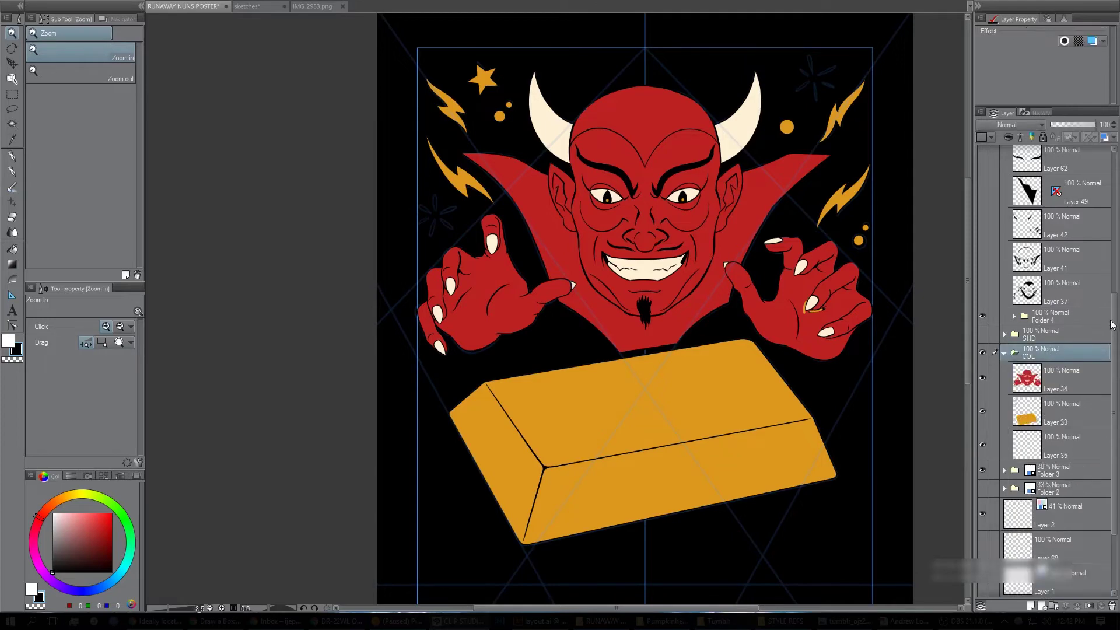
Try a magic wand selection on the devil artwork with the INK folder active, and deselect it.
scroll(1079, 350, "down", 2)
left_click(1061, 339)
key("w")
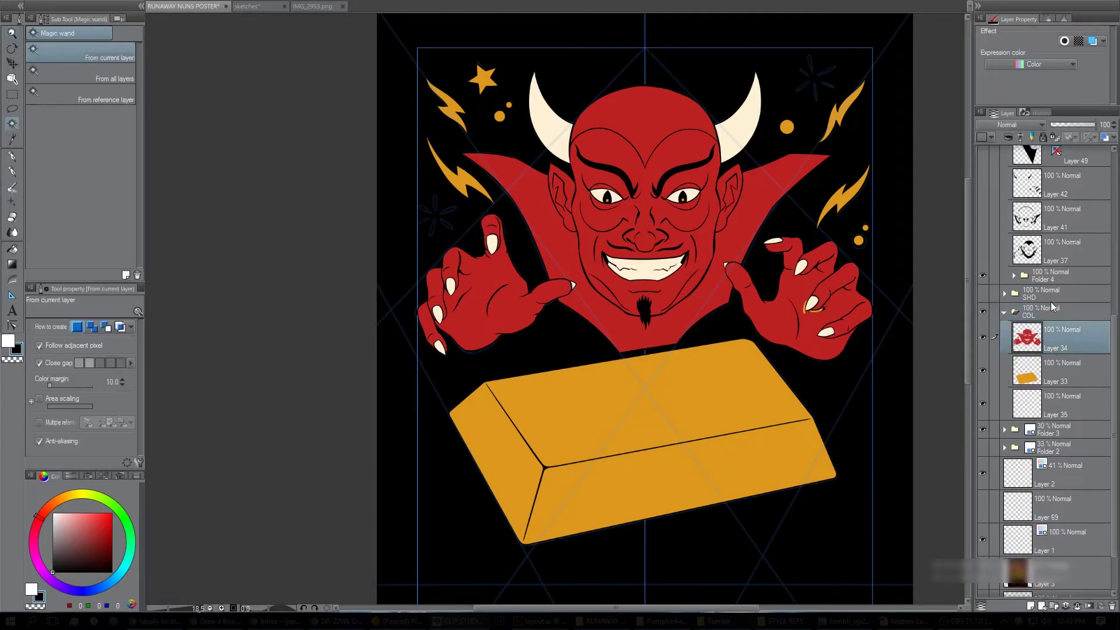
scroll(1114, 322, "up", 5)
left_click(1038, 288)
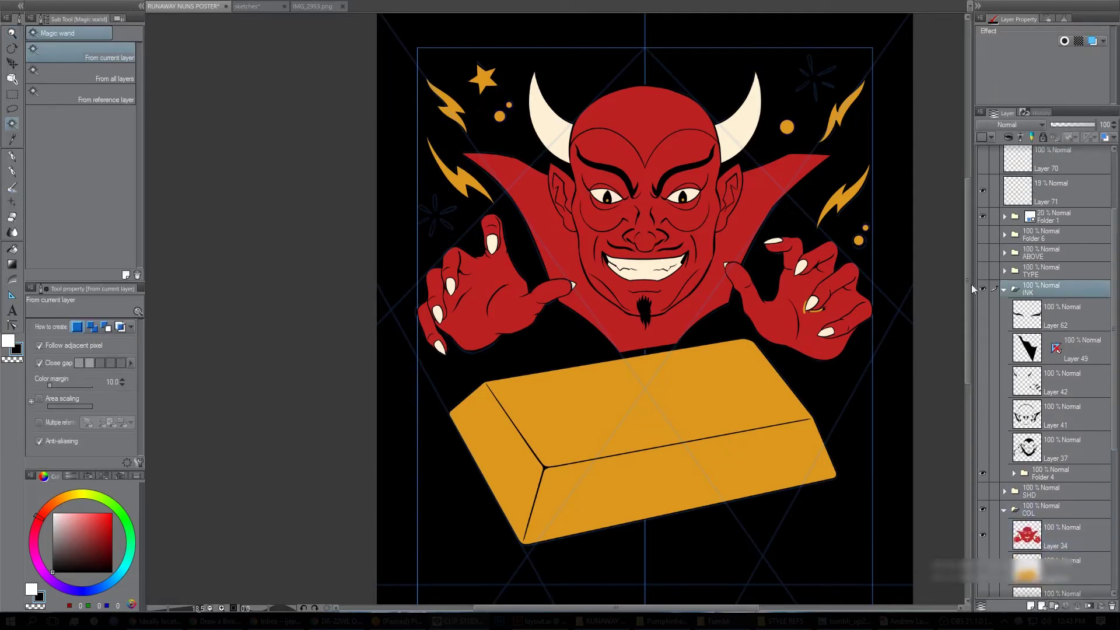
left_click(655, 108)
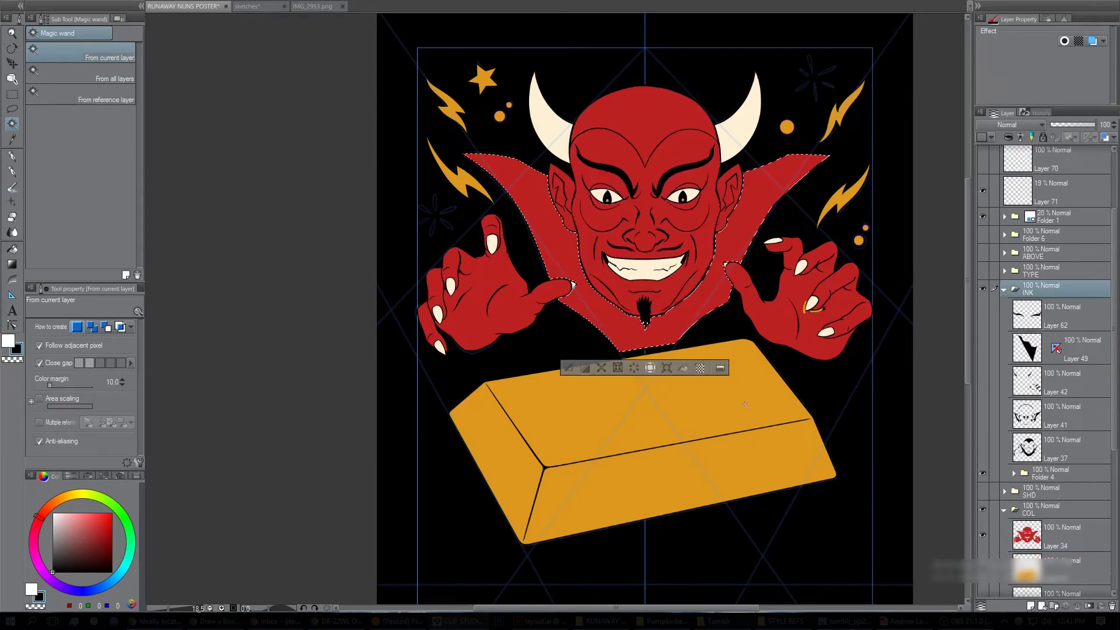
key("ctrl+d")
Isolate the COL folder to examine the flat colors without ink, and restore the other layers.
scroll(1086, 461, "down", 3)
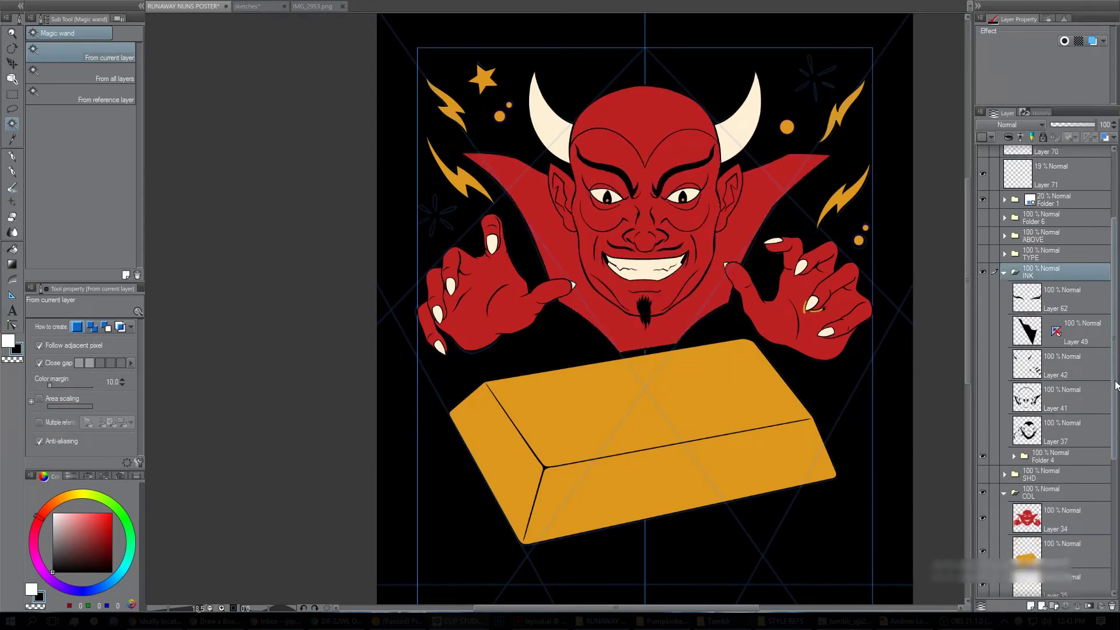
left_click(982, 381, "alt")
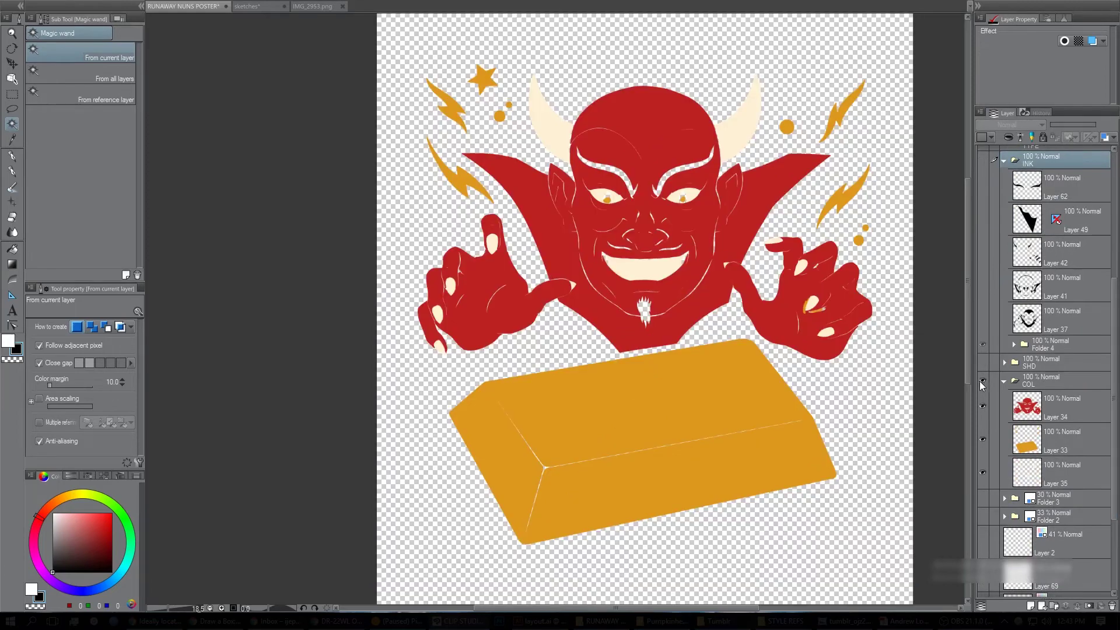
left_click(982, 382, "alt")
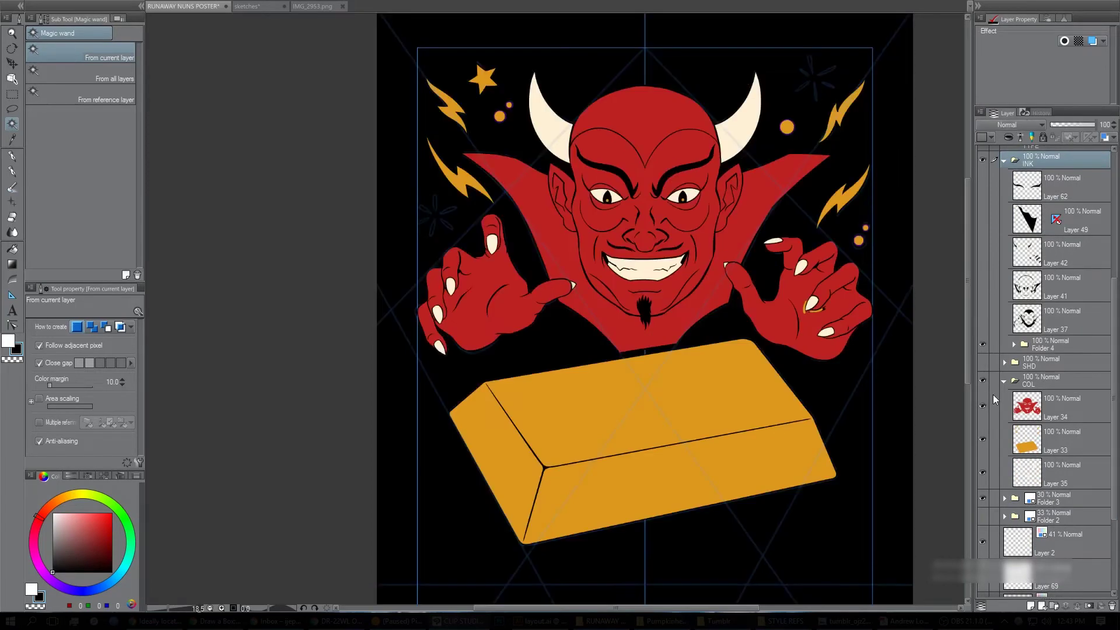
Compare the artwork with and without the line work of the INK folder.
left_click(982, 159)
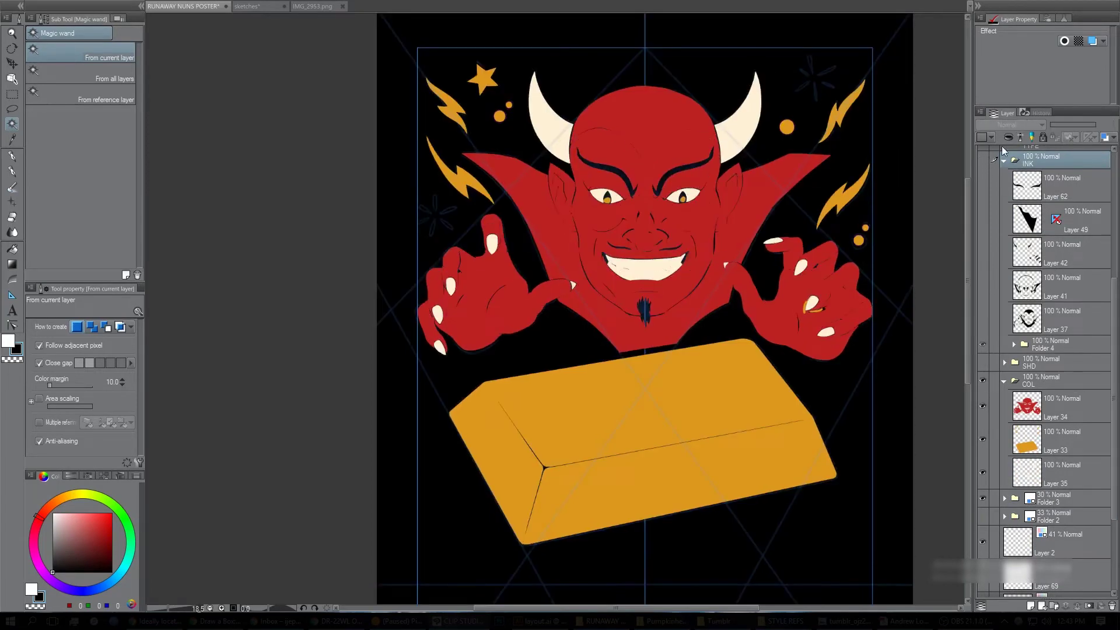
left_click(983, 159)
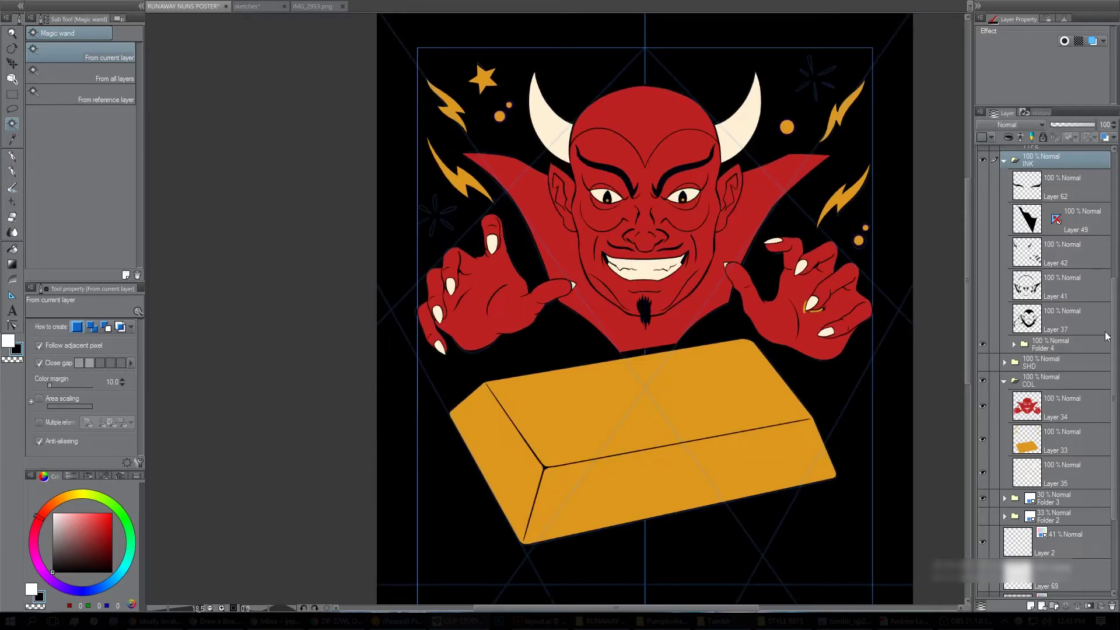
Show Layer 37 in the INK folder, which holds black shadow shapes for the devil.
left_click_drag(1113, 352, 1112, 308)
key("ctrl+space")
left_click_drag(757, 390, 766, 381)
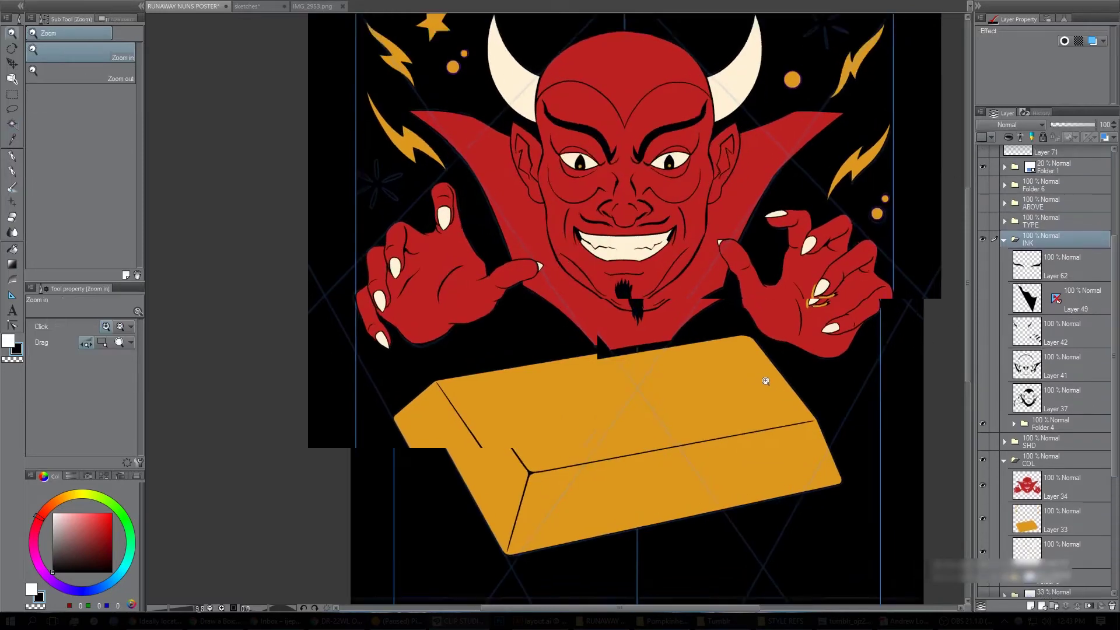
left_click_drag(863, 442, 904, 493)
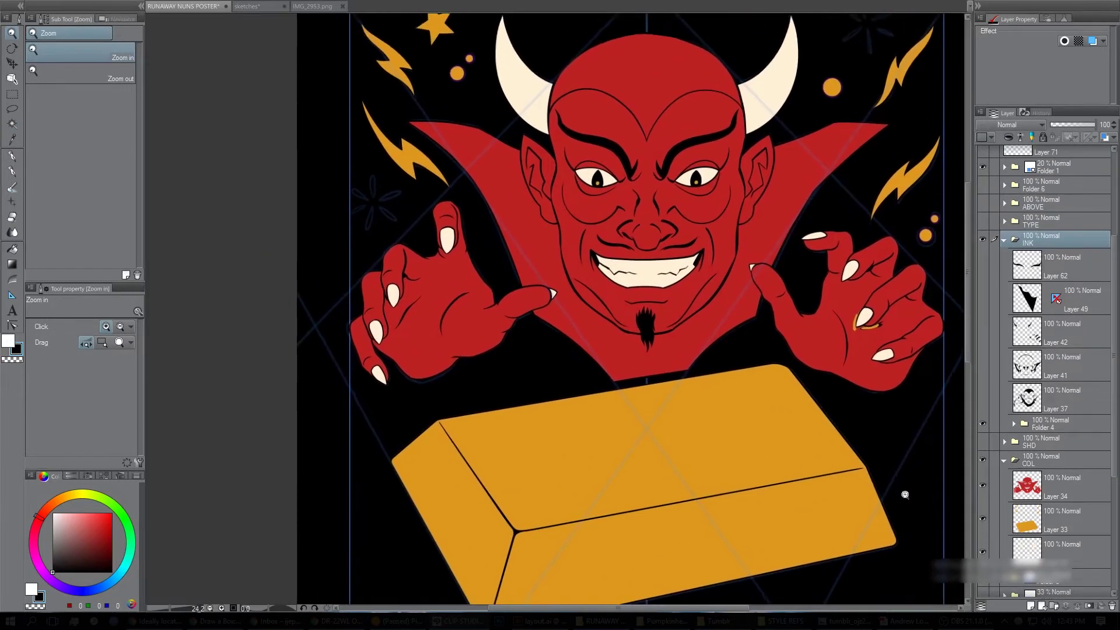
left_click_drag(909, 405, 889, 388)
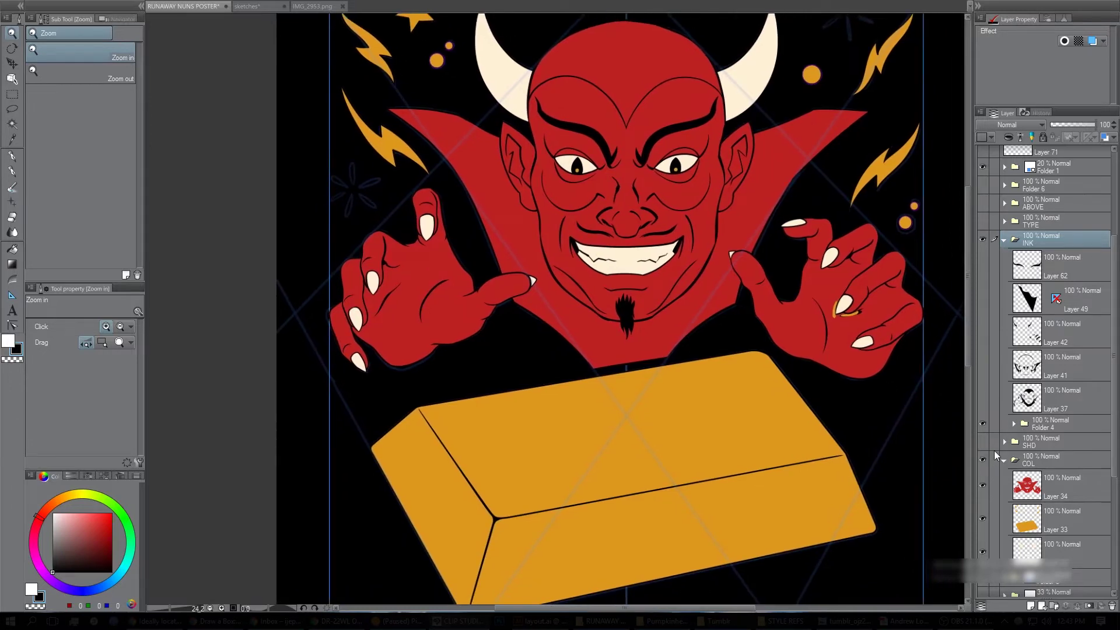
left_click(982, 398)
left_click(982, 398)
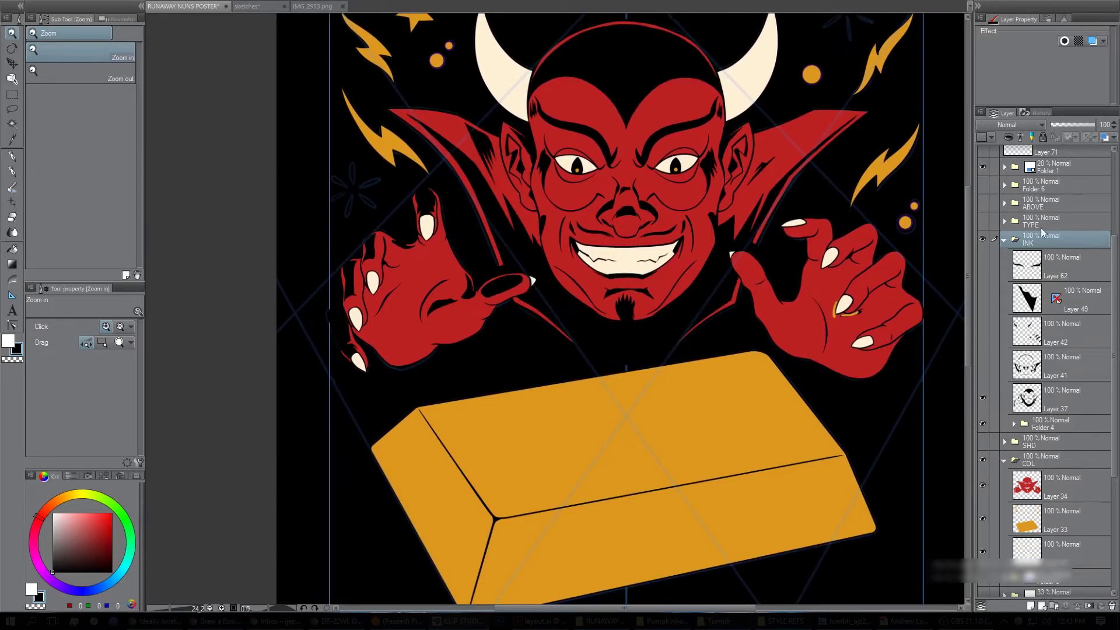
Hide the guide lines in Folder 1 and Layer 71 above the artwork folders.
left_click_drag(1114, 269, 1114, 225)
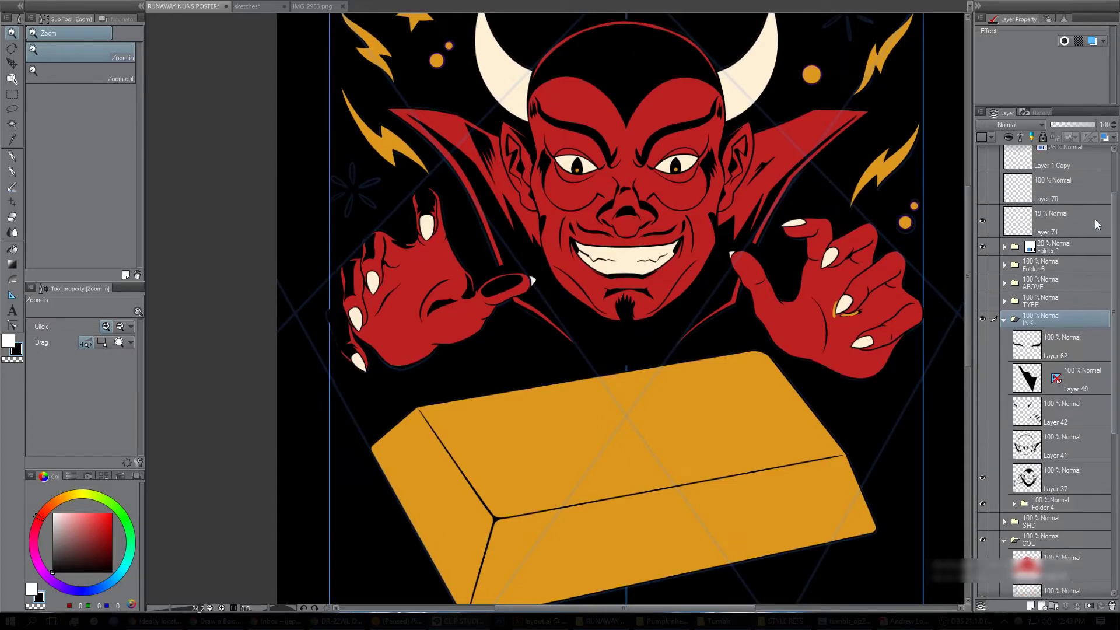
left_click_drag(783, 346, 794, 376)
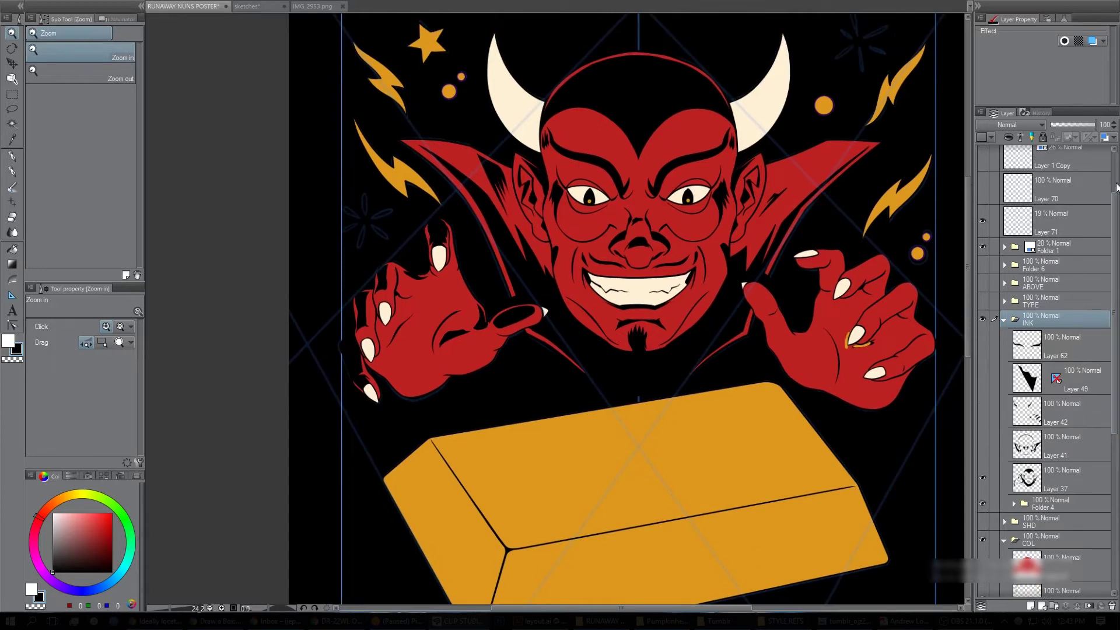
scroll(983, 309, "up", 3)
left_click(982, 309)
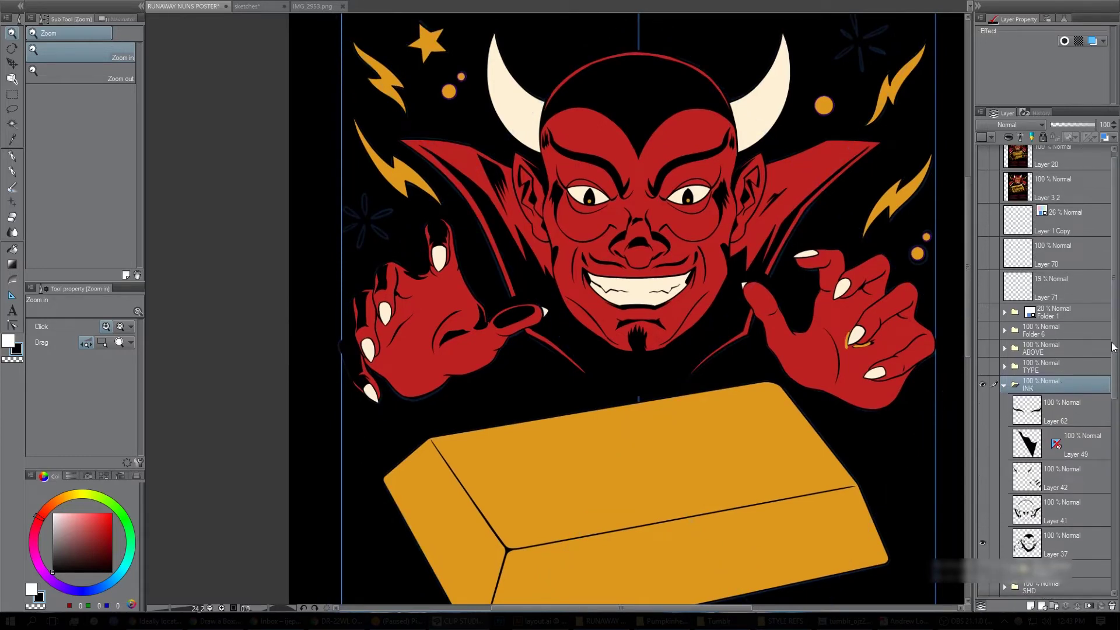
scroll(1113, 388, "down", 3)
Examine the black shadow shapes on the devil's face, collar and hands, up close and from farther out.
left_click(629, 380)
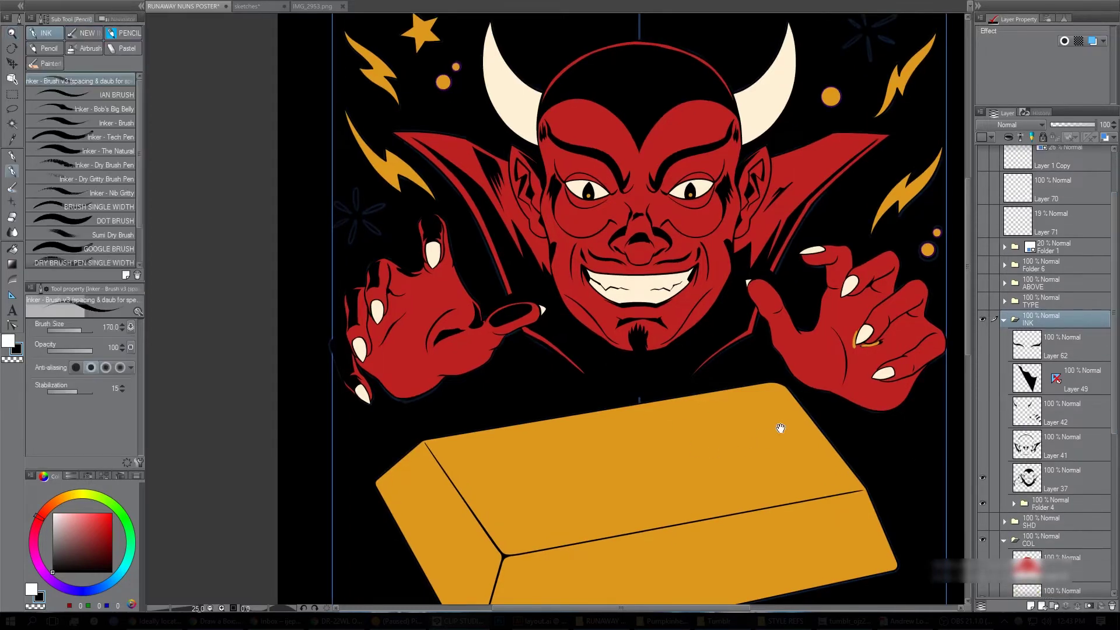
key("ctrl+space")
left_click(758, 398)
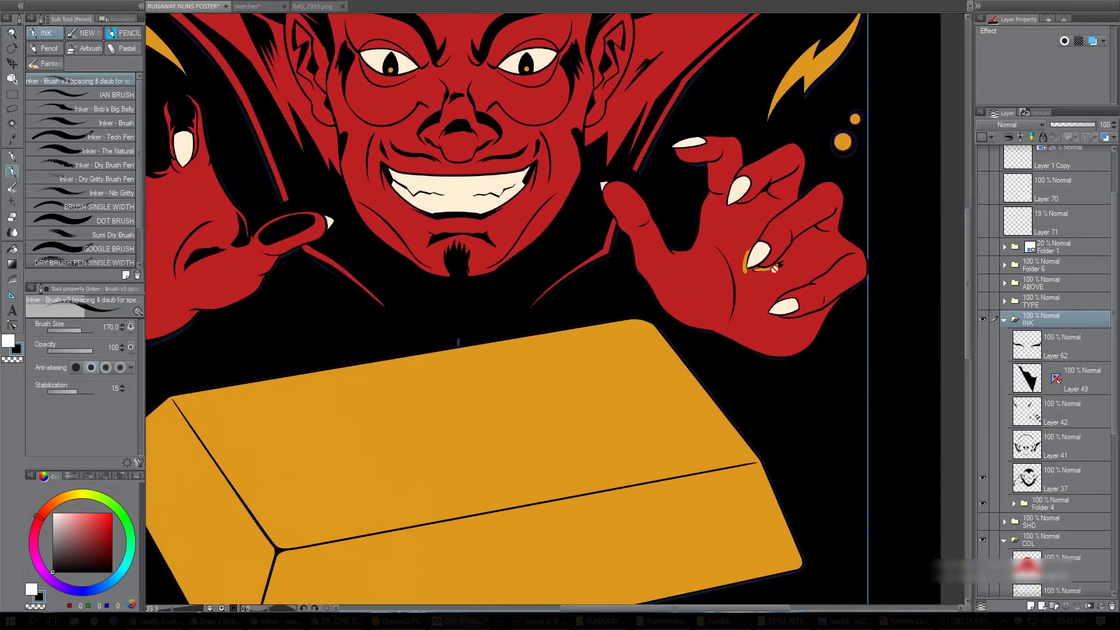
left_click_drag(795, 366, 865, 462)
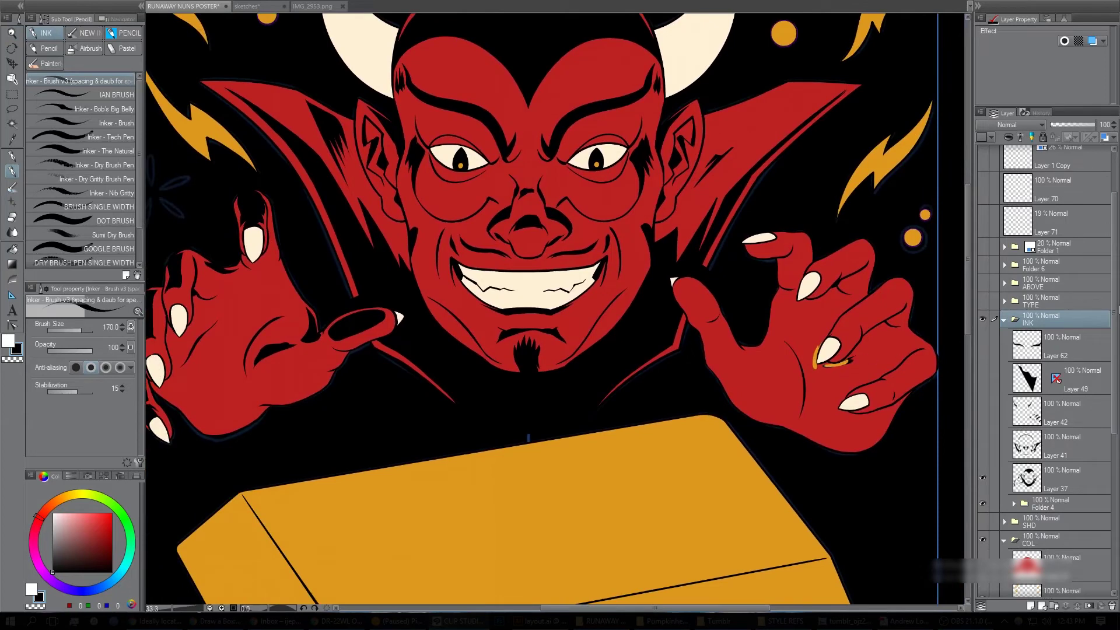
left_click_drag(853, 424, 895, 485)
left_click(849, 470, "alt")
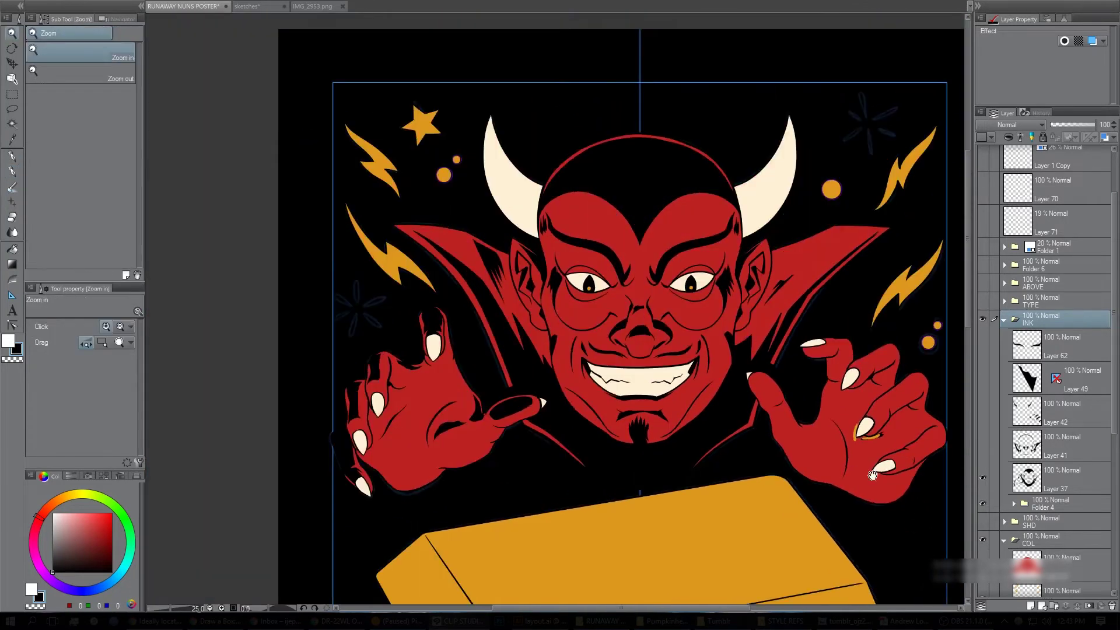
left_click_drag(882, 409, 890, 349)
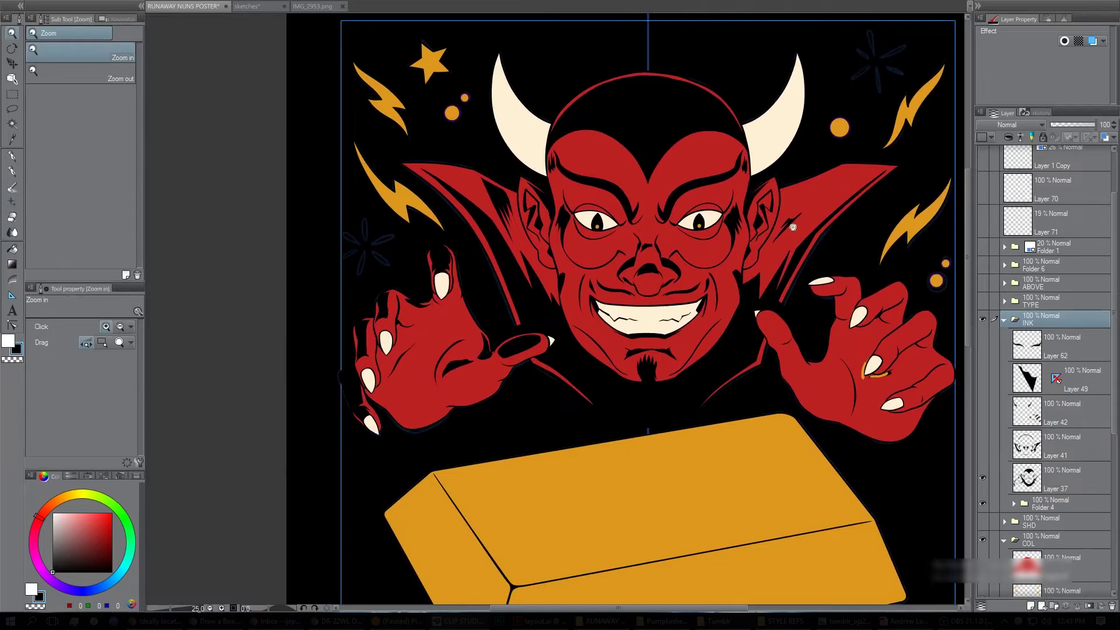
Add a new layer directly above Layer 71 and sample the lightning bolt's orange for the inking brush.
key("p")
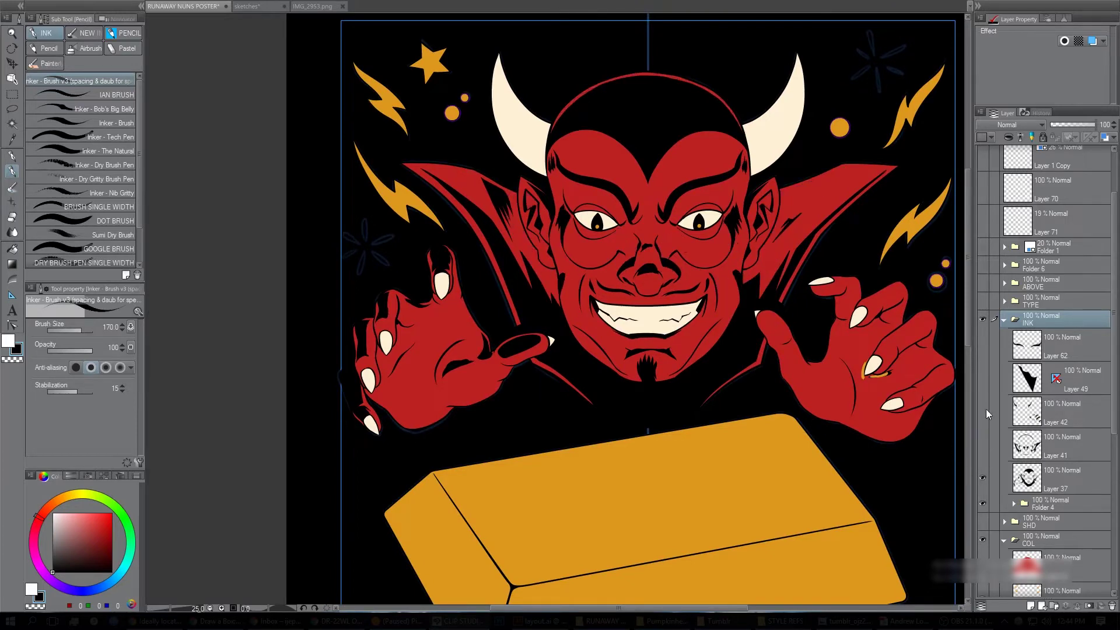
left_click(1060, 234)
left_click(1030, 606)
left_click(913, 109, "alt")
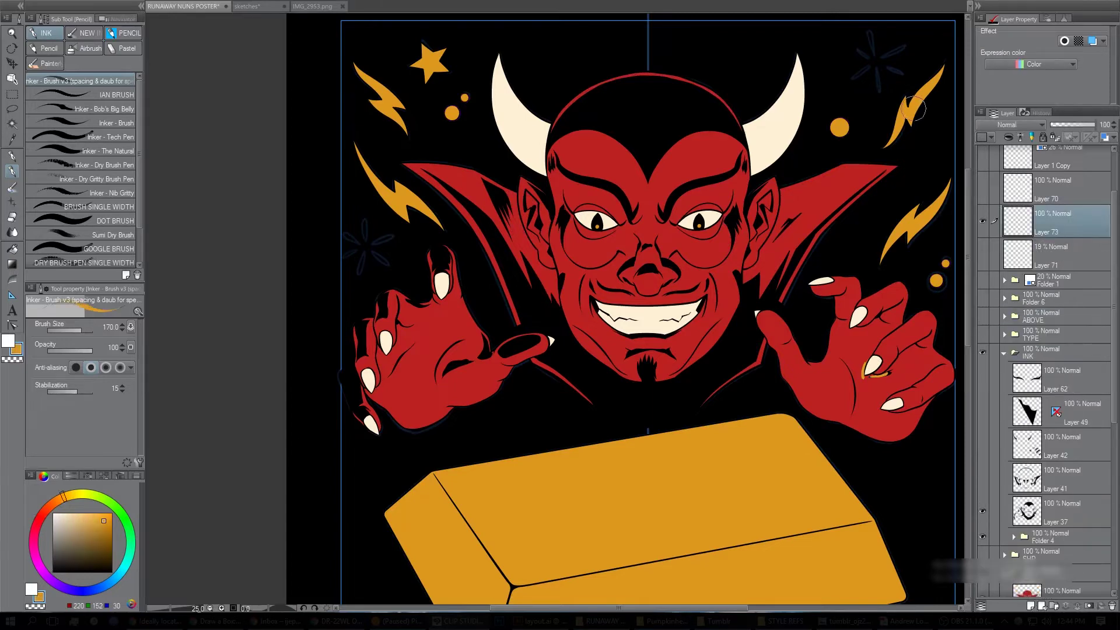
Trace the outer edges of both ears with orange brush strokes and hide the new annotation layer.
mouse_move(745, 279)
left_mouse_down()
mouse_move(764, 255)
mouse_move(773, 179)
left_mouse_up()
left_click_drag(518, 179, 540, 260)
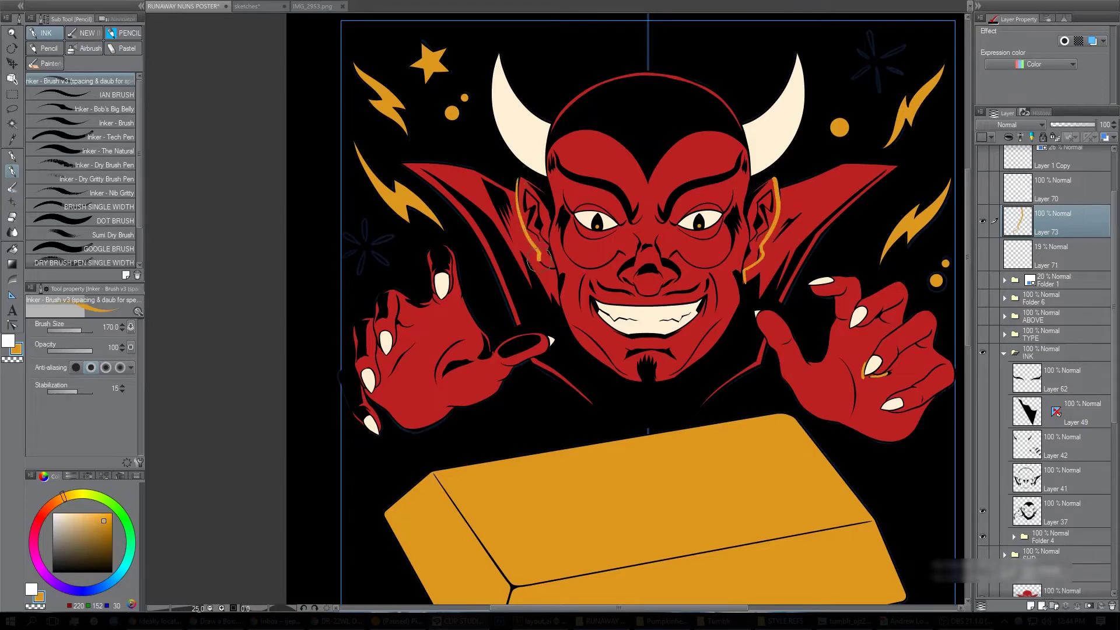
left_click(983, 221)
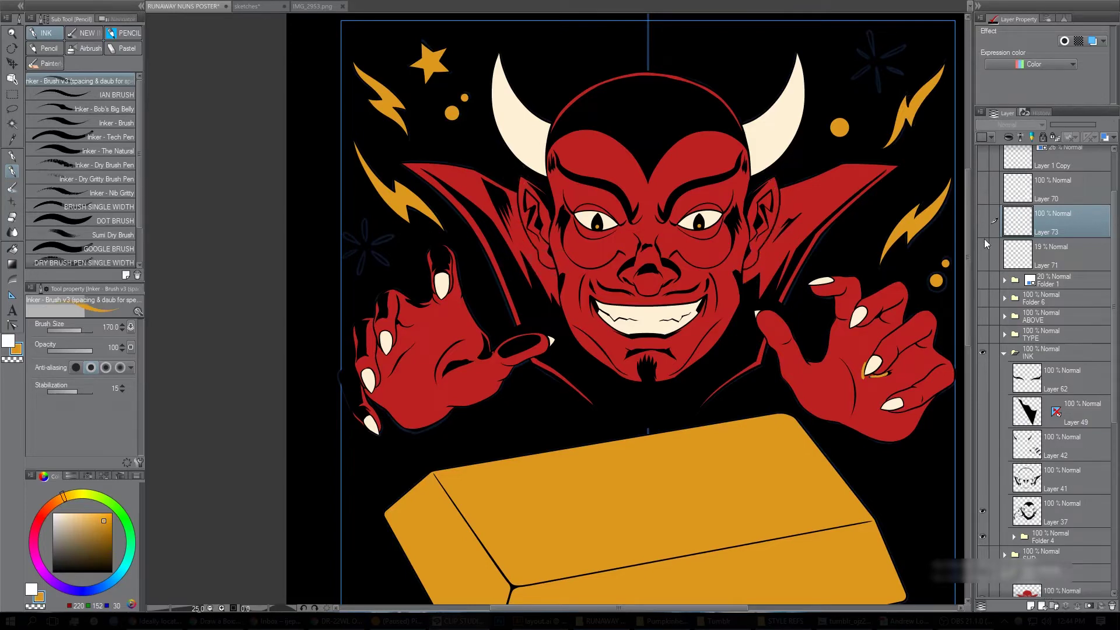
Show Layer 41 in the INK folder and compare the face with and without its extra shadows.
left_click(983, 479)
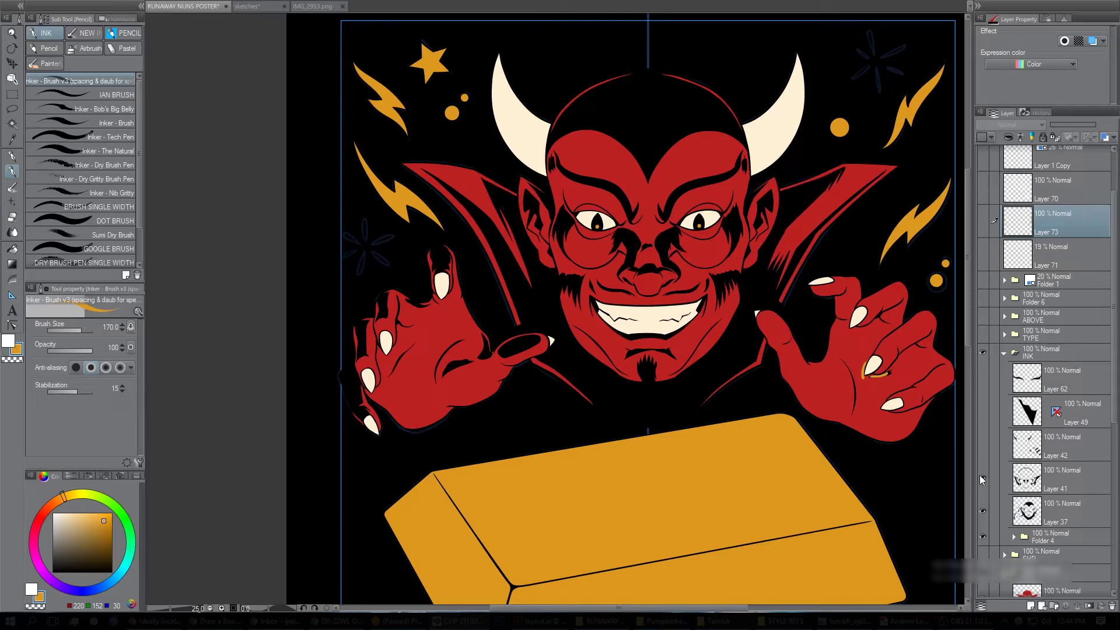
left_click(984, 221)
left_click(984, 222)
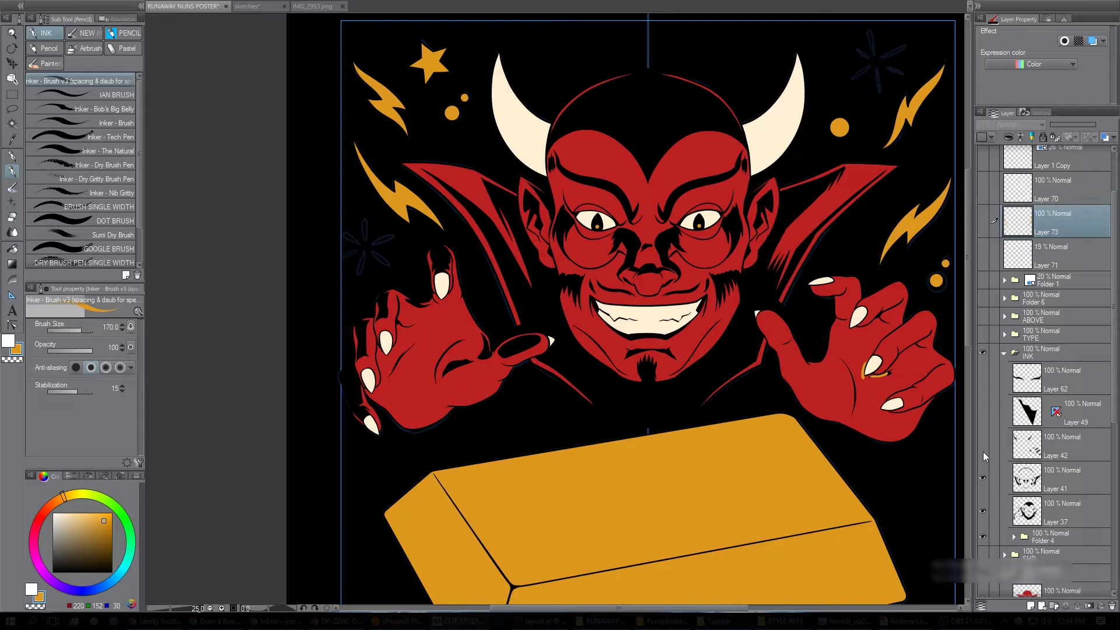
left_click(983, 478)
left_click(984, 479)
Show the annotation layer and draw a small orange arrow below the chin, pointing up at the face.
left_click(984, 220)
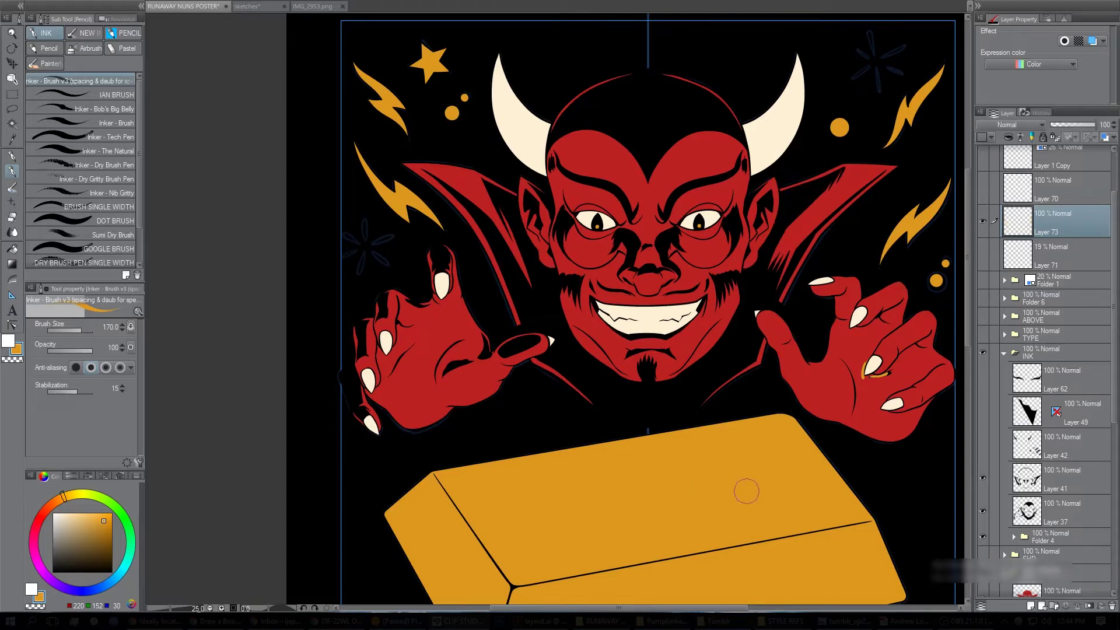
left_click_drag(638, 420, 641, 397)
mouse_move(641, 397)
left_mouse_down()
mouse_move(632, 409)
mouse_move(648, 403)
left_mouse_up()
Mark the shadows along both sides of the nose and across its tip with orange strokes.
left_click(625, 261, "ctrl")
left_click(625, 261, "ctrl")
left_click_drag(793, 492, 797, 367)
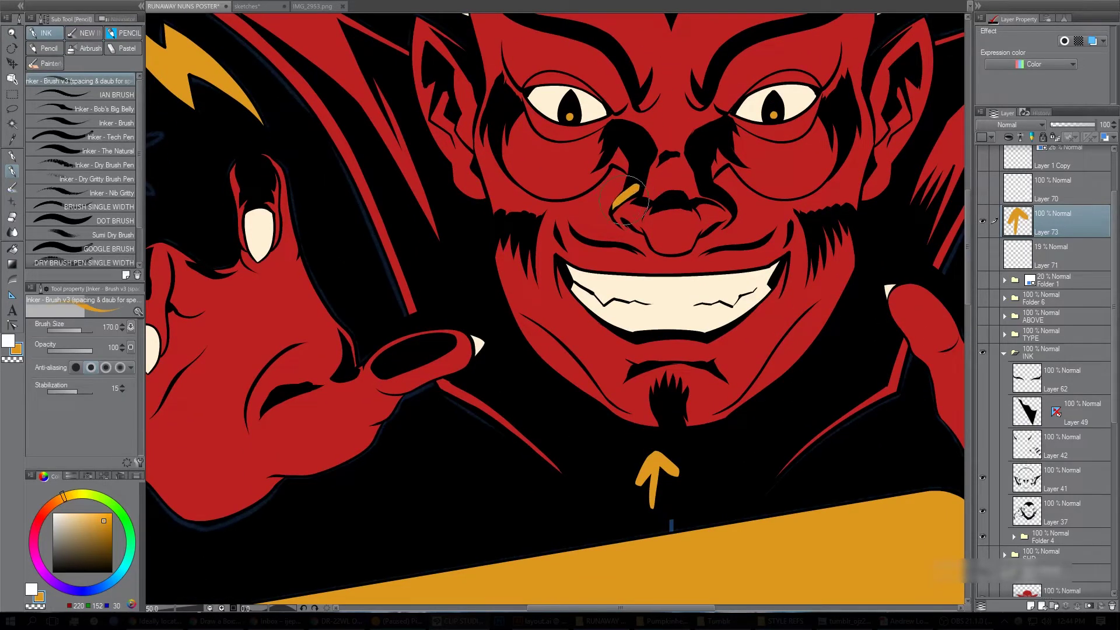
scroll(641, 222, "up", 2)
left_click_drag(612, 262, 643, 204)
mouse_move(734, 263)
left_mouse_down()
mouse_move(709, 239)
mouse_move(690, 202)
left_mouse_up()
left_click_drag(657, 250, 689, 254)
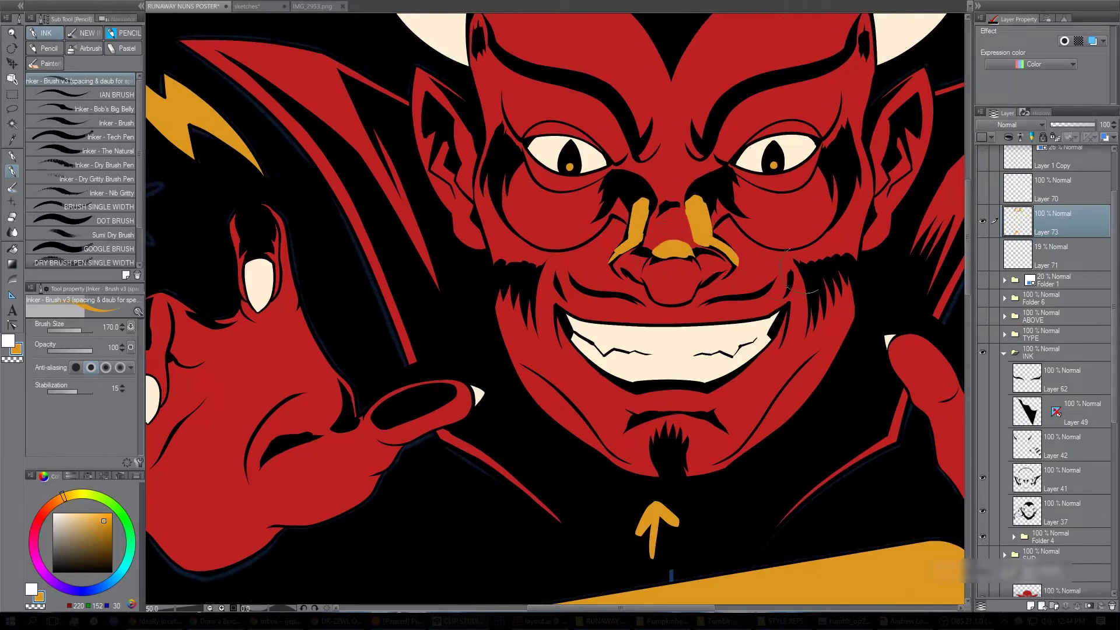
Mark the shadows below the lower lip and on both cheeks with orange strokes, adding a long stroke up to one cheek.
left_click_drag(722, 172, 665, 213)
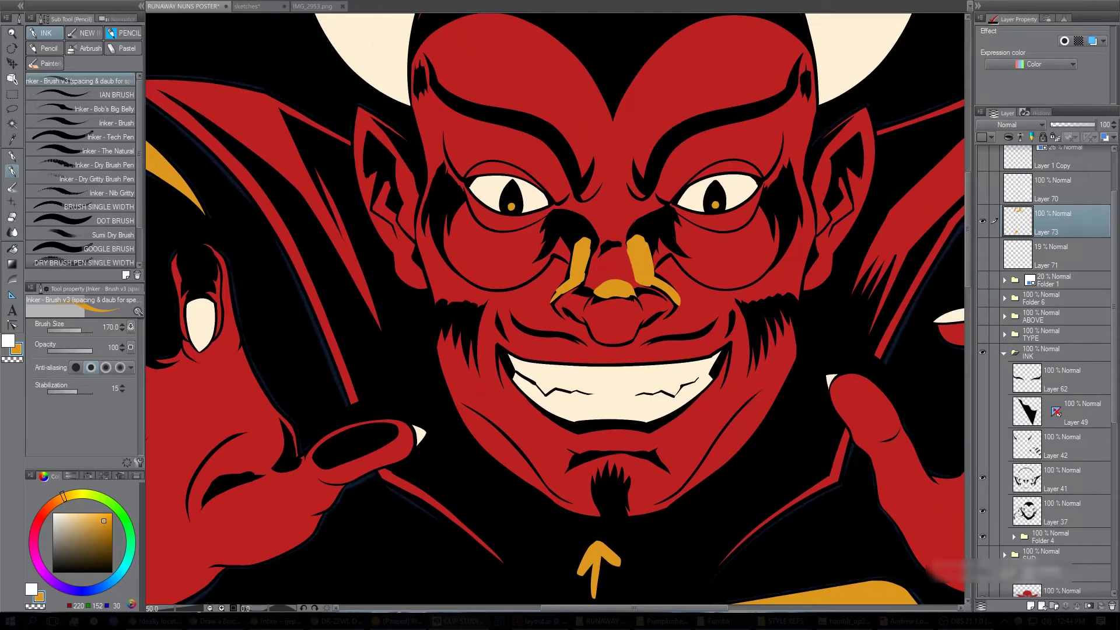
left_click_drag(659, 151, 729, 13)
left_click_drag(646, 323, 722, 324)
mouse_move(836, 202)
left_mouse_down()
mouse_move(778, 268)
mouse_move(807, 236)
left_mouse_up()
left_click_drag(490, 239, 441, 247)
mouse_move(446, 308)
left_mouse_down()
mouse_move(445, 265)
mouse_move(493, 261)
left_mouse_up()
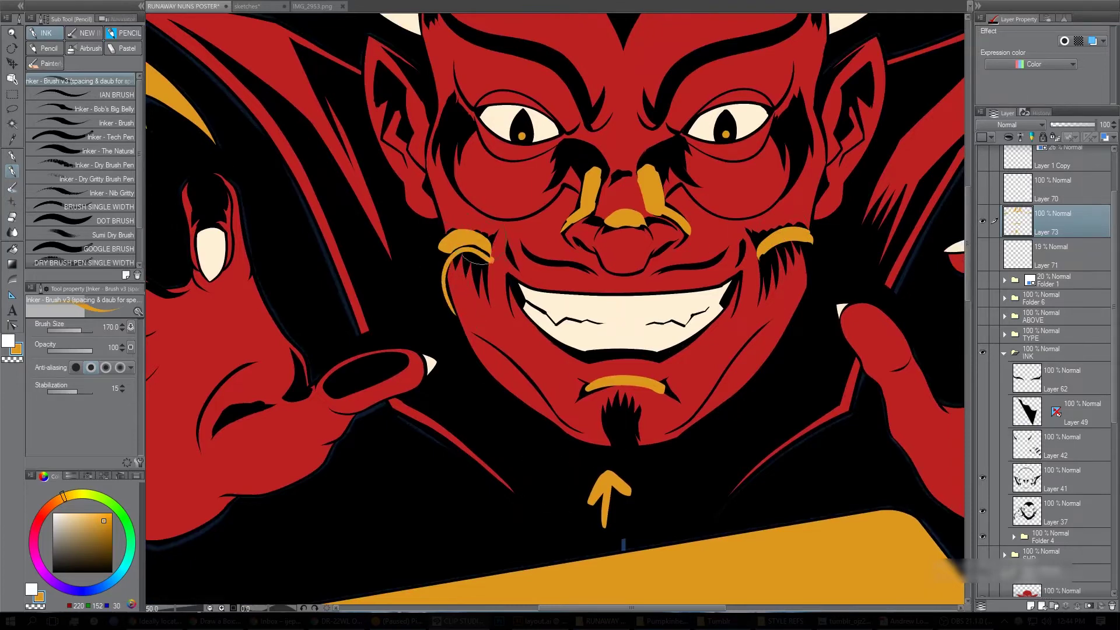
mouse_move(522, 484)
left_mouse_down()
mouse_move(469, 341)
mouse_move(476, 294)
mouse_move(460, 225)
left_mouse_up()
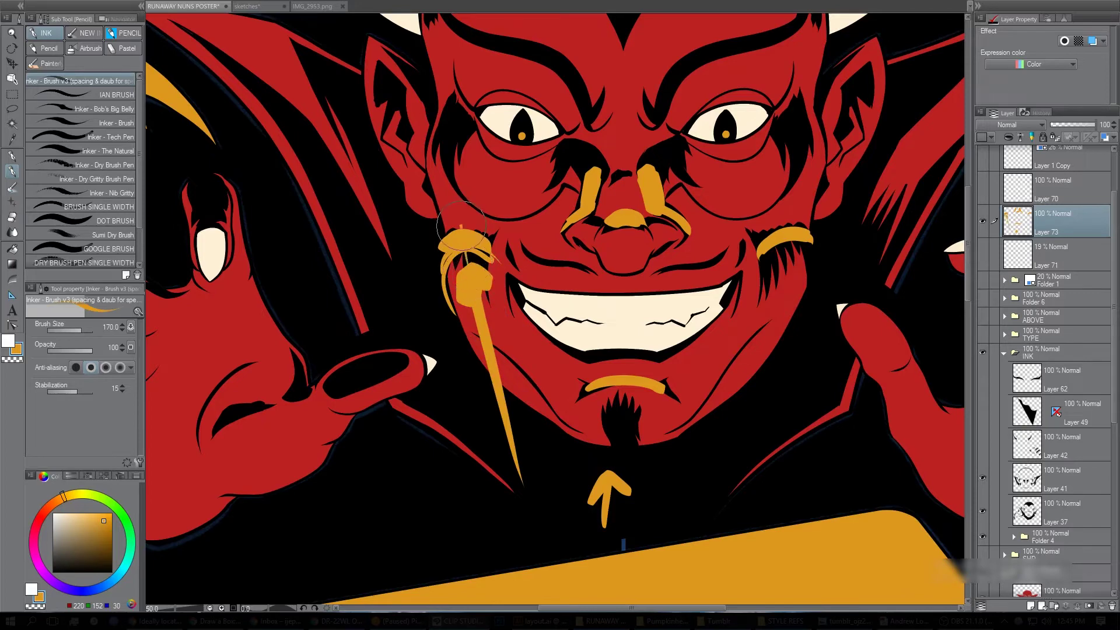
Undo all the orange annotation strokes on the face and the arrow below the chin.
key("ctrl+z")
key("ctrl+z")
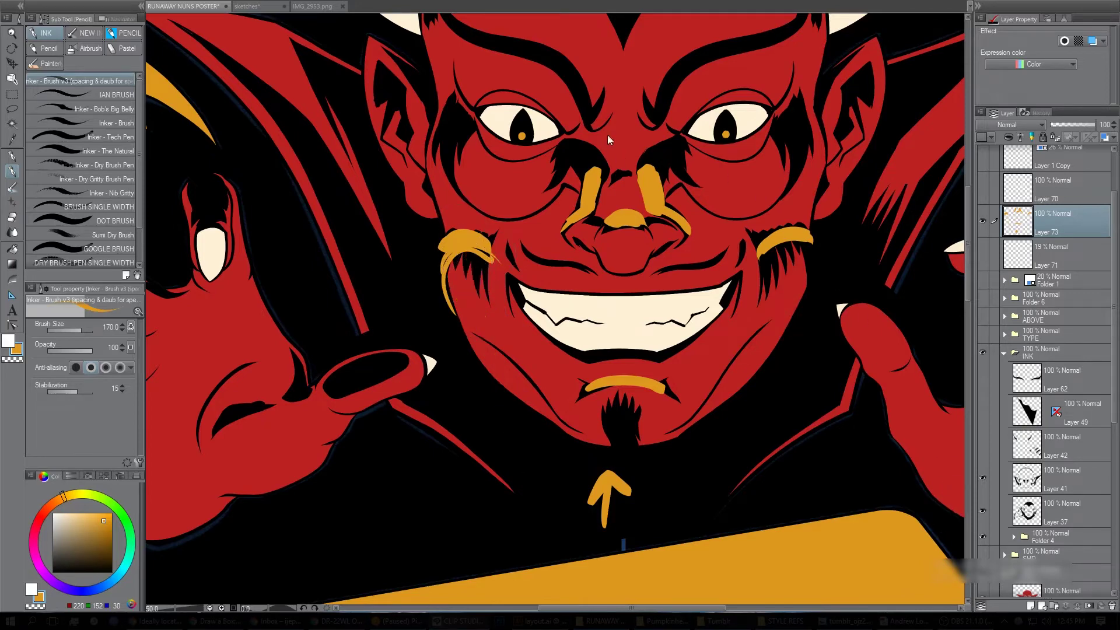
key("ctrl+z")
key("ctrl+z")
key("ctrl+z")
key("ctrl+z")
key("ctrl+z")
key("ctrl+z")
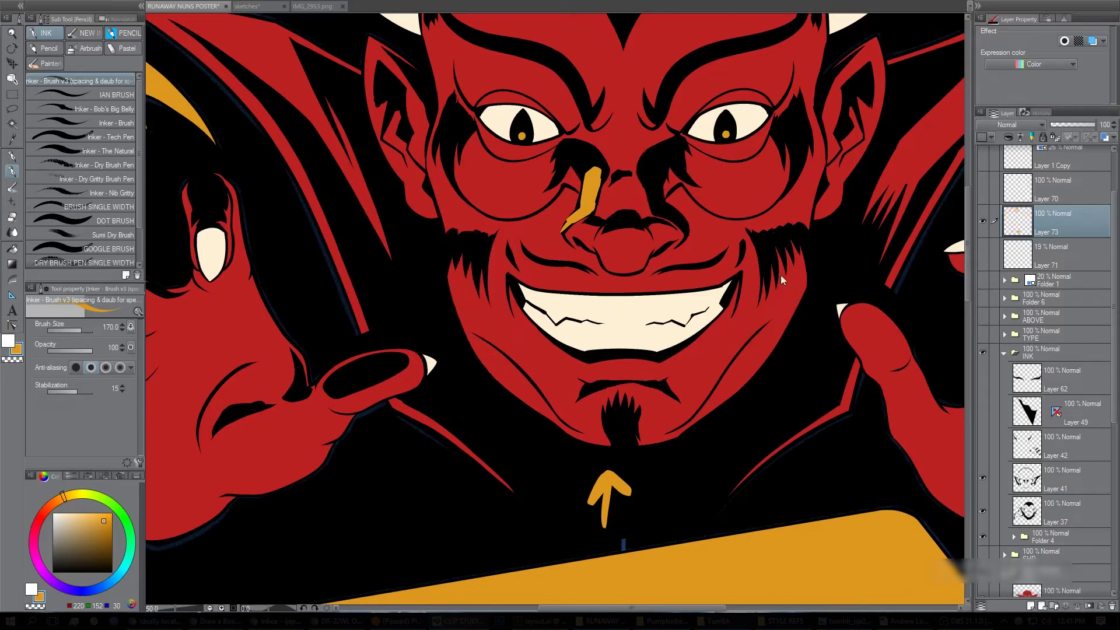
key("ctrl+z")
key("ctrl+z")
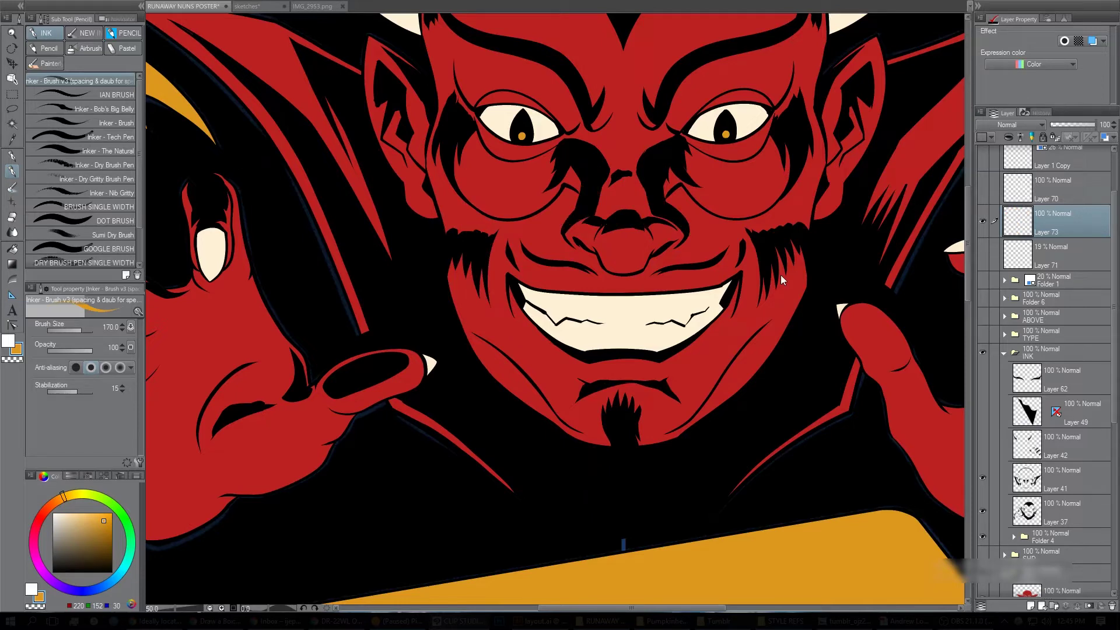
Examine the added shadows on the devil's face, both within the whole figure and up close.
key("ctrl+space")
left_click(718, 257, "alt")
left_click_drag(815, 378, 799, 439)
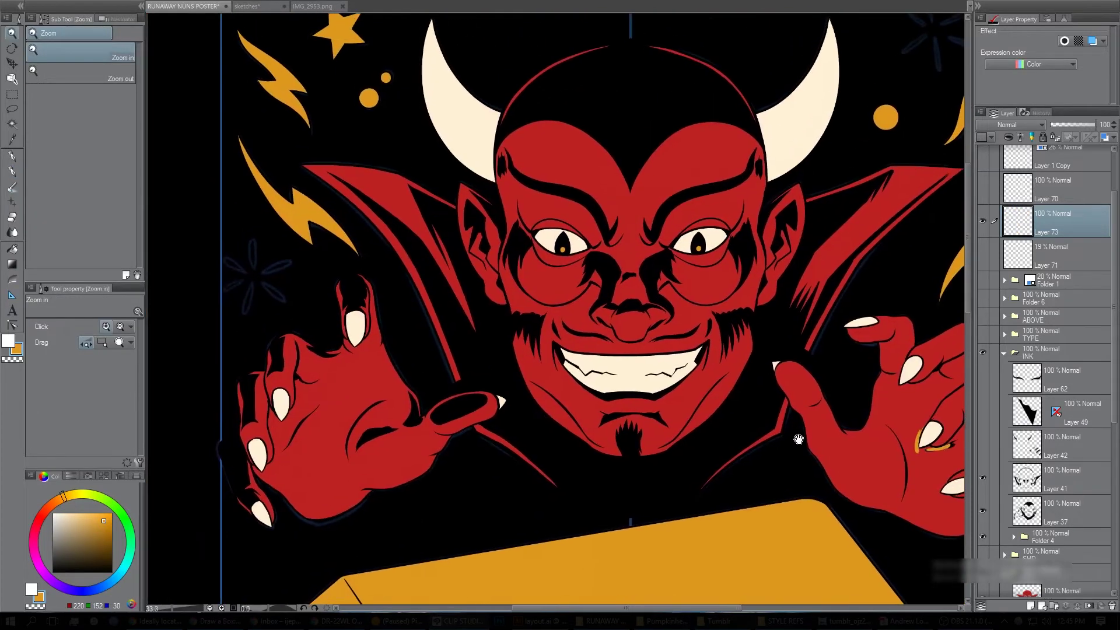
left_click_drag(862, 375, 868, 368)
left_click(857, 382, "ctrl+alt")
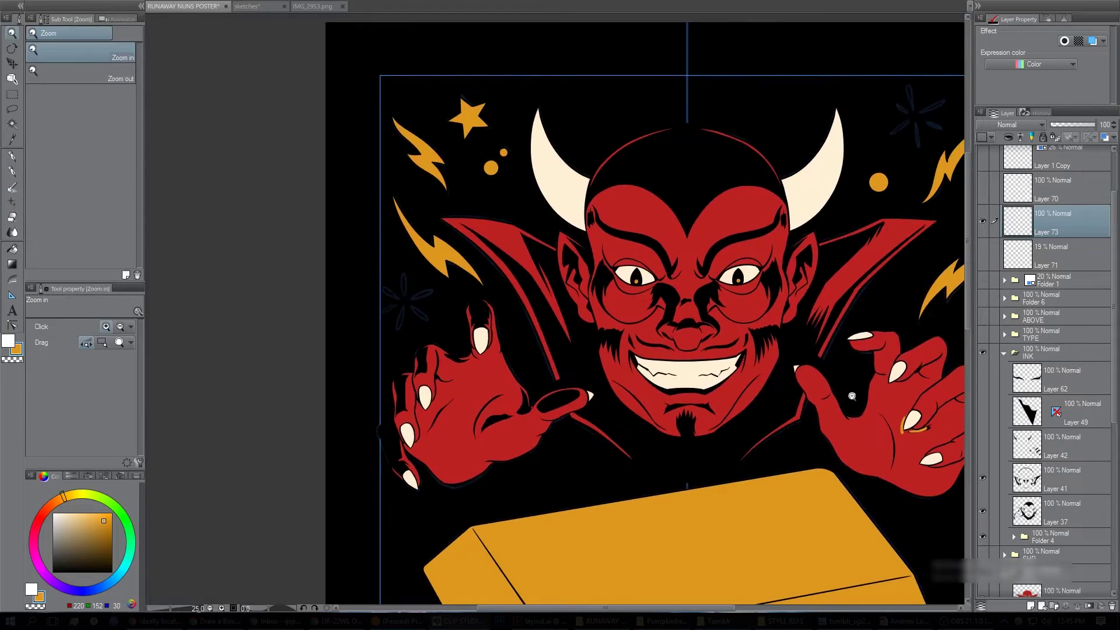
left_click(776, 375, "ctrl")
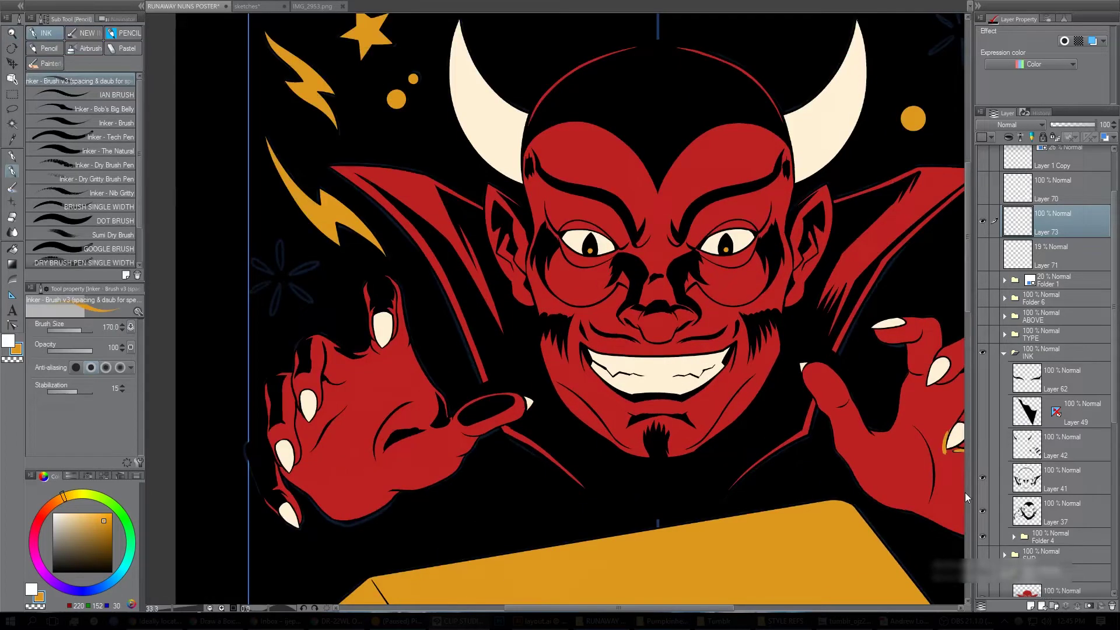
left_click_drag(739, 367, 700, 356)
left_click(700, 355, "ctrl")
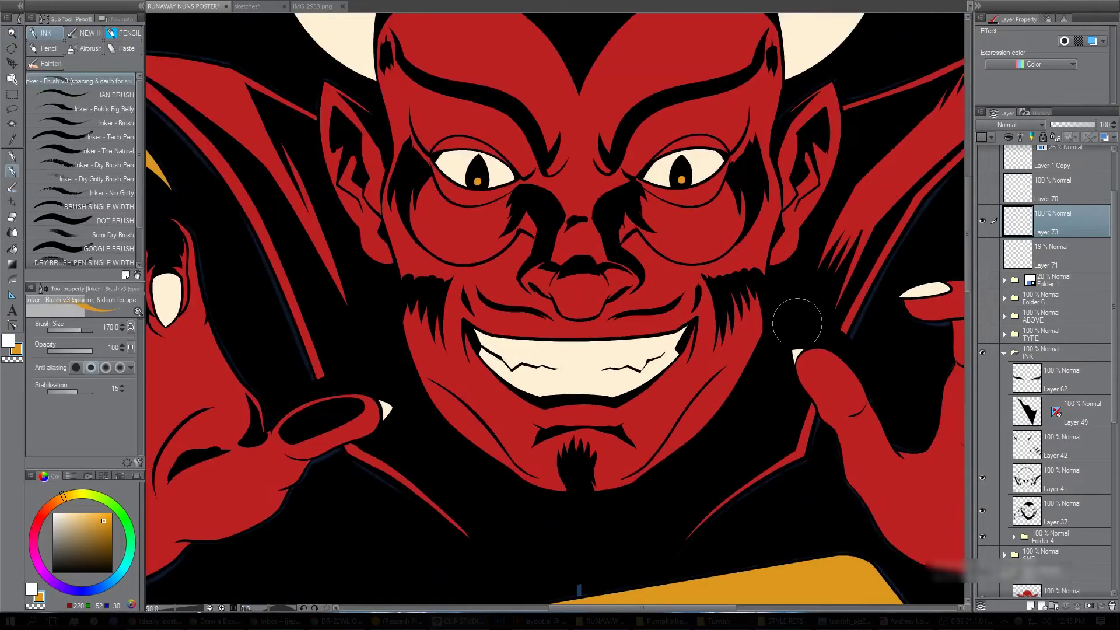
left_click_drag(797, 322, 850, 313)
Compare the hands and figure with the extra shadows of Layer 42 shown and hidden.
left_click(982, 448)
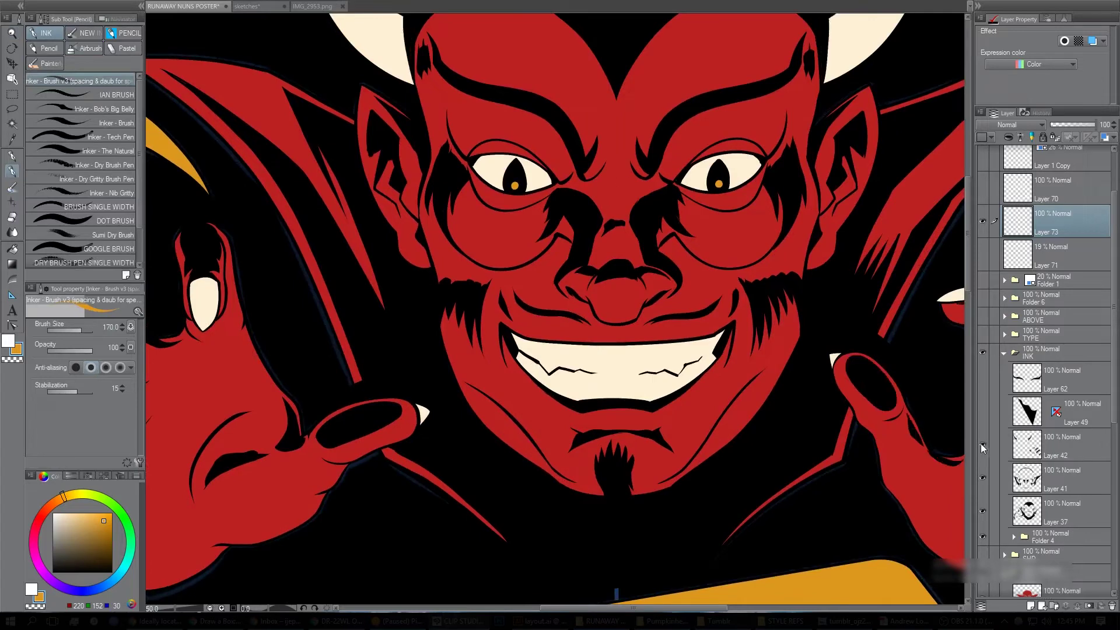
left_click(983, 448)
left_click(800, 447, "alt")
left_click_drag(765, 469, 729, 412)
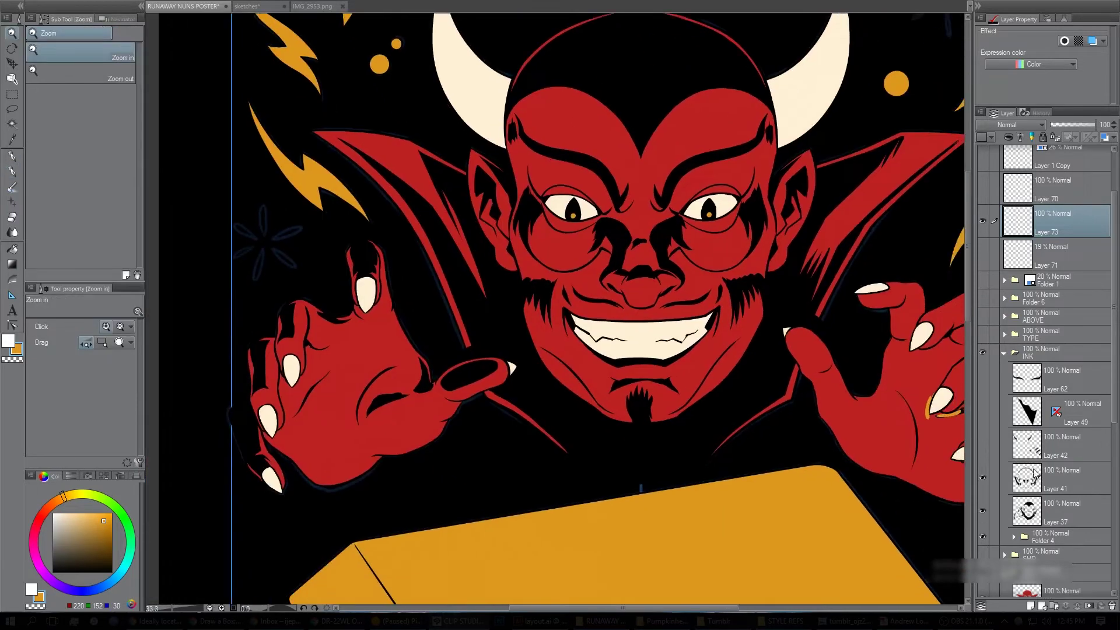
Isolate Layer 41 to examine its shadow shapes, restore the other layers, and make Layer 41 active.
left_click(984, 479, "alt")
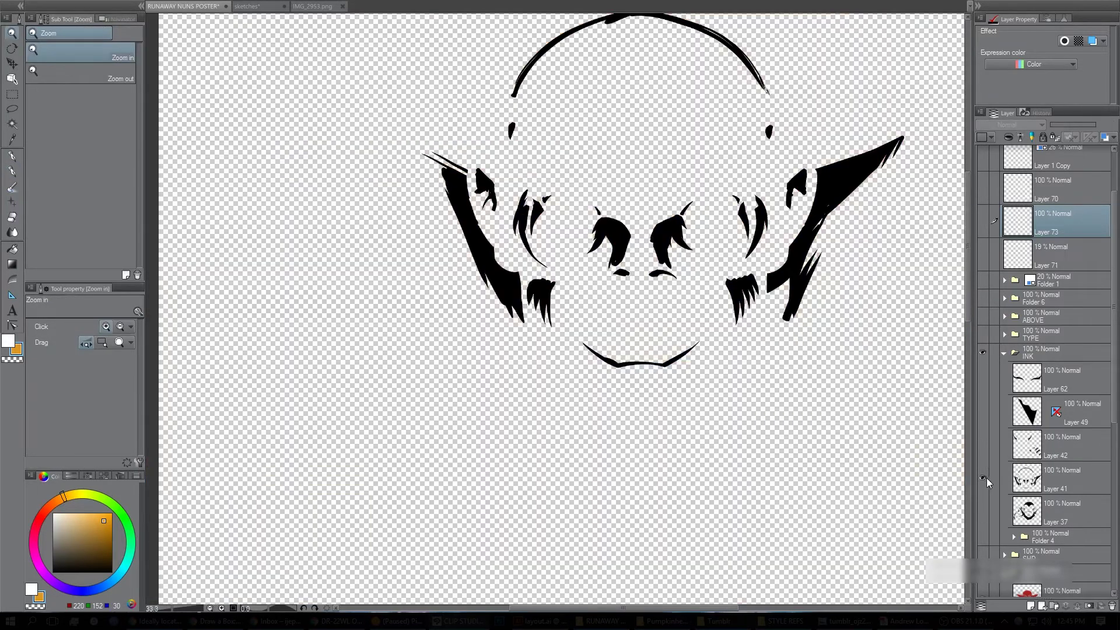
left_click(984, 478, "alt")
left_click(1018, 487)
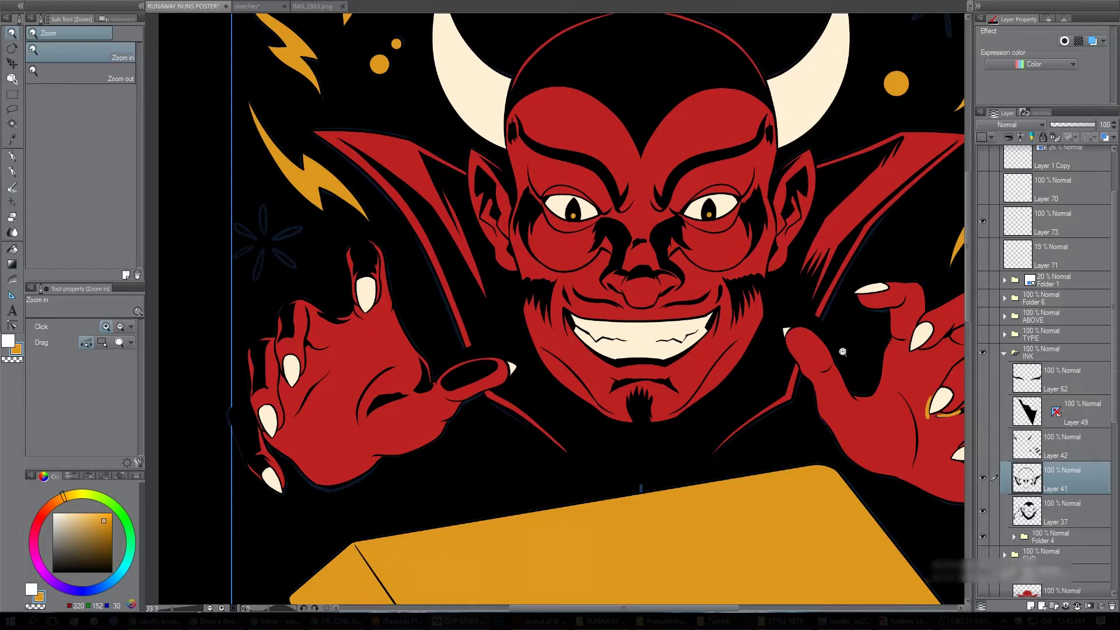
Check the hand lighting in the reference photo IMG_2953.png and return to the RUNAWAY NUNS POSTER document.
scroll(793, 318, "down", 1)
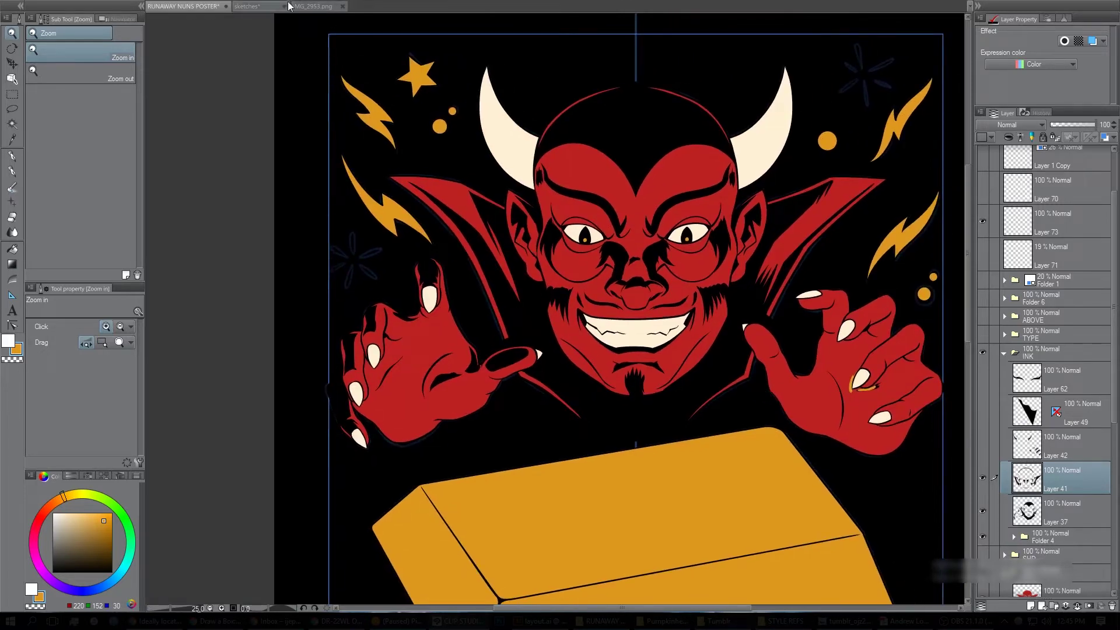
left_click(326, 10)
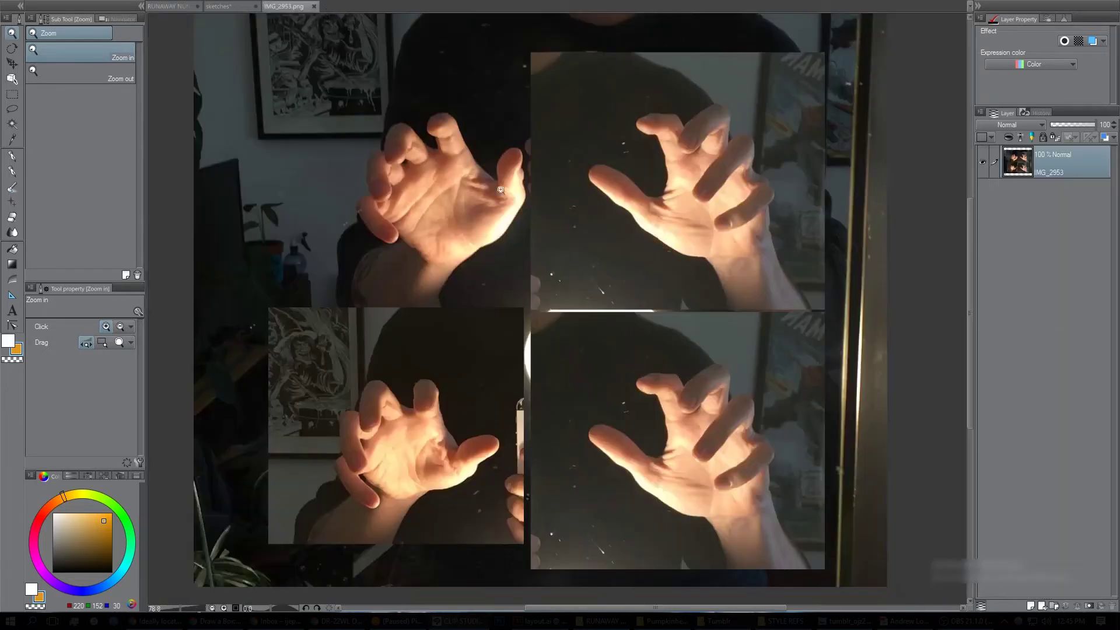
left_click(170, 6)
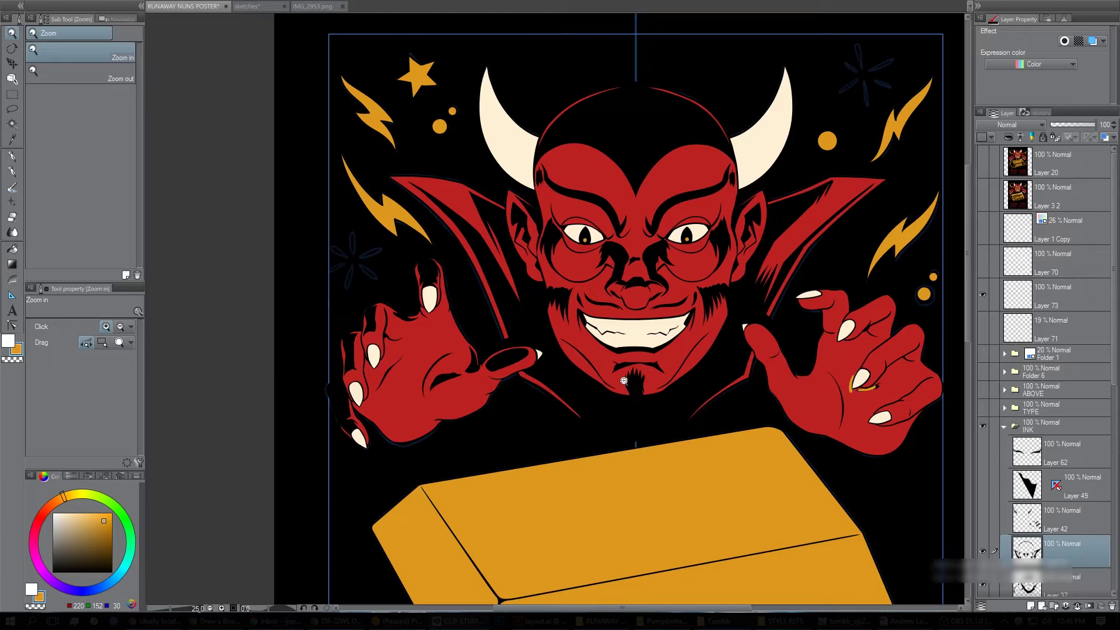
Compare the hands and horns with and without Layer 42, leaving its extra shadows shown.
left_click(985, 515)
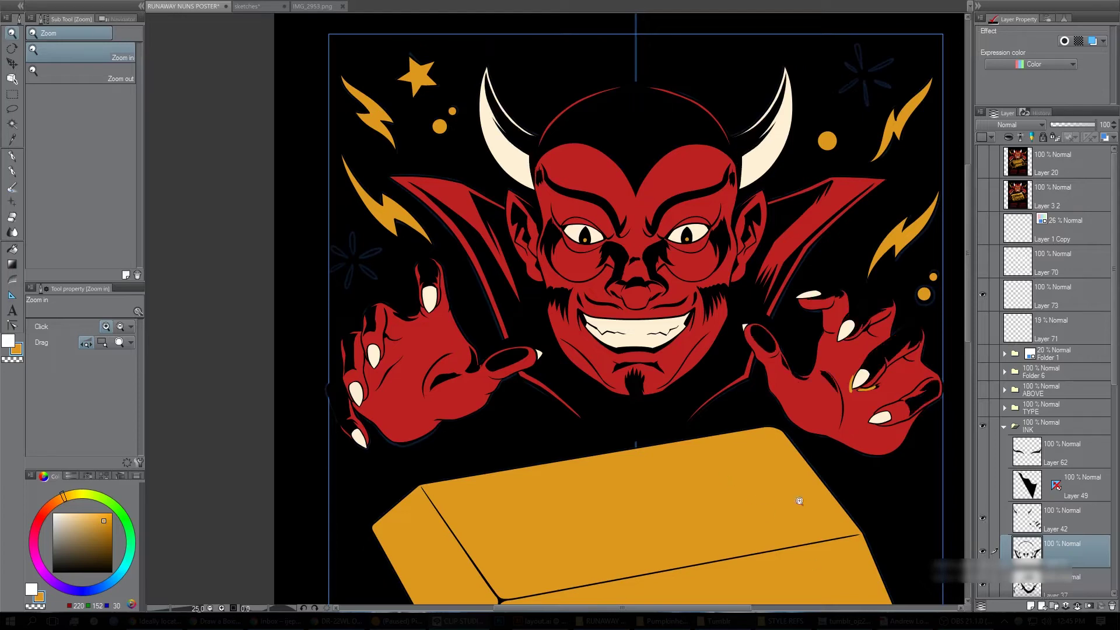
left_click(982, 518)
left_click(982, 519)
Show Layer 49's black shadow on the open end of the box and examine it within the whole figure.
left_click(982, 485)
left_click_drag(518, 590, 508, 432)
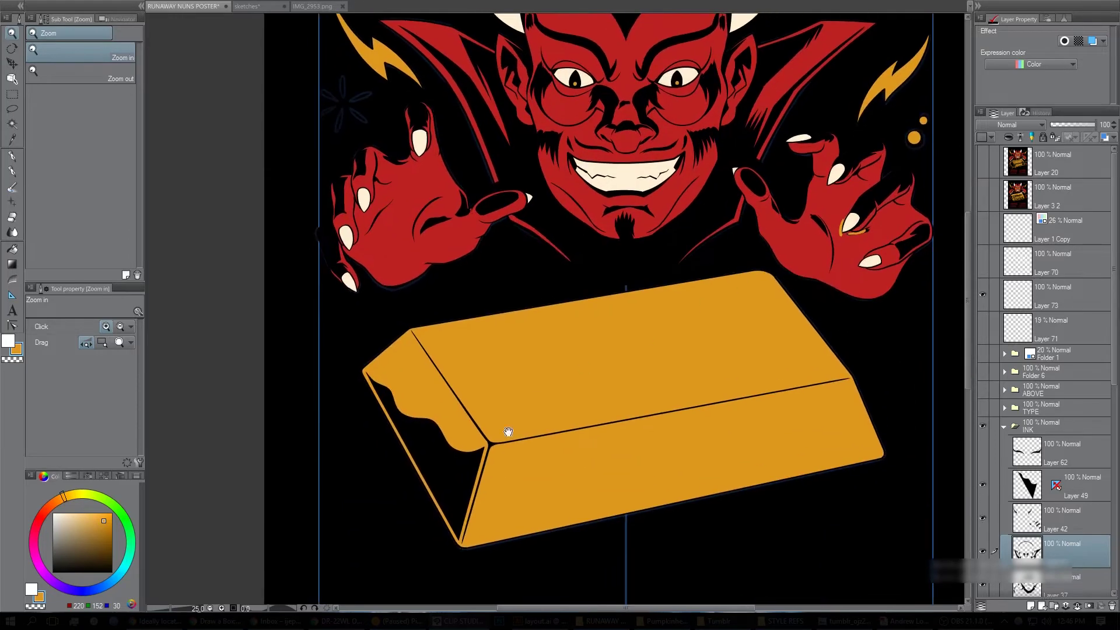
left_click_drag(853, 410, 871, 466)
left_click(870, 437, "alt")
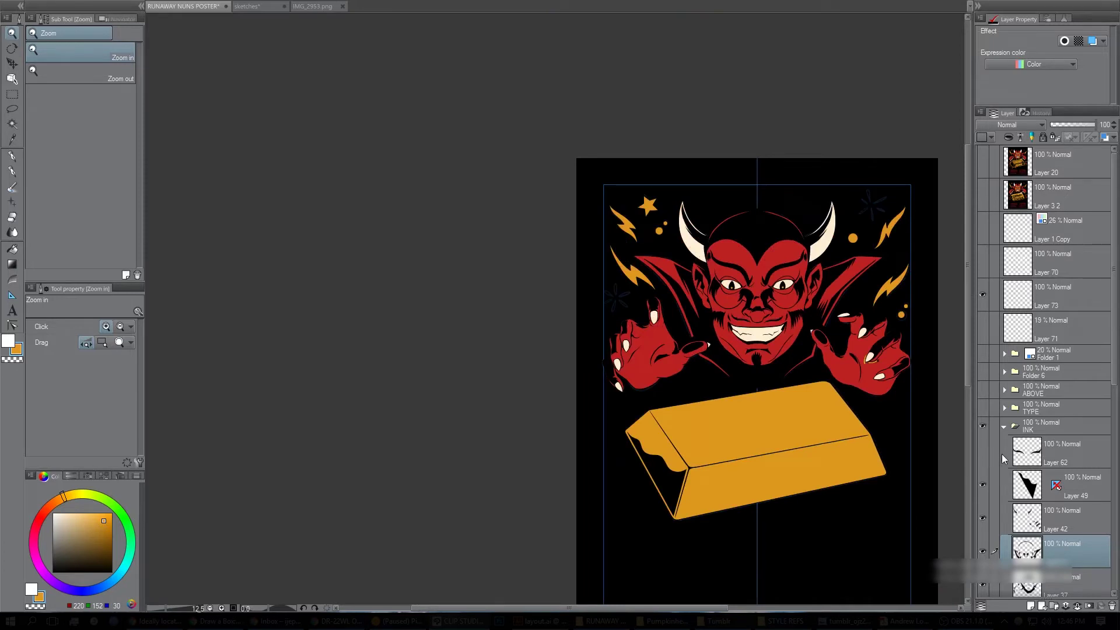
scroll(823, 372, "up", 3)
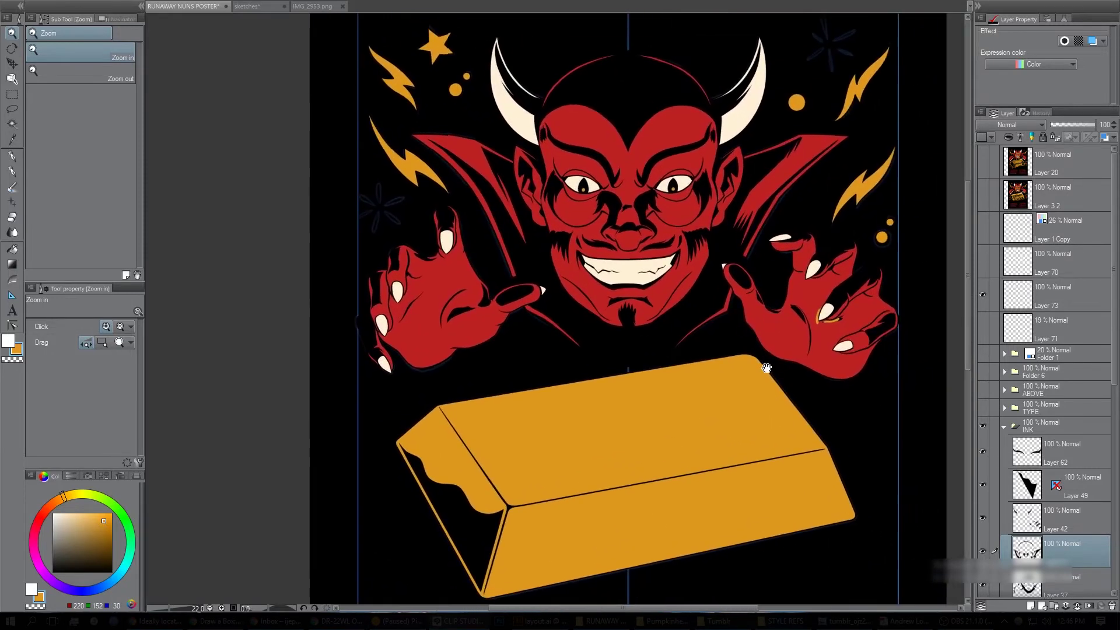
Collapse the INK and COL folders, and show the expanded SHD folder with only Layer 36 visible inside it.
left_click(1002, 430)
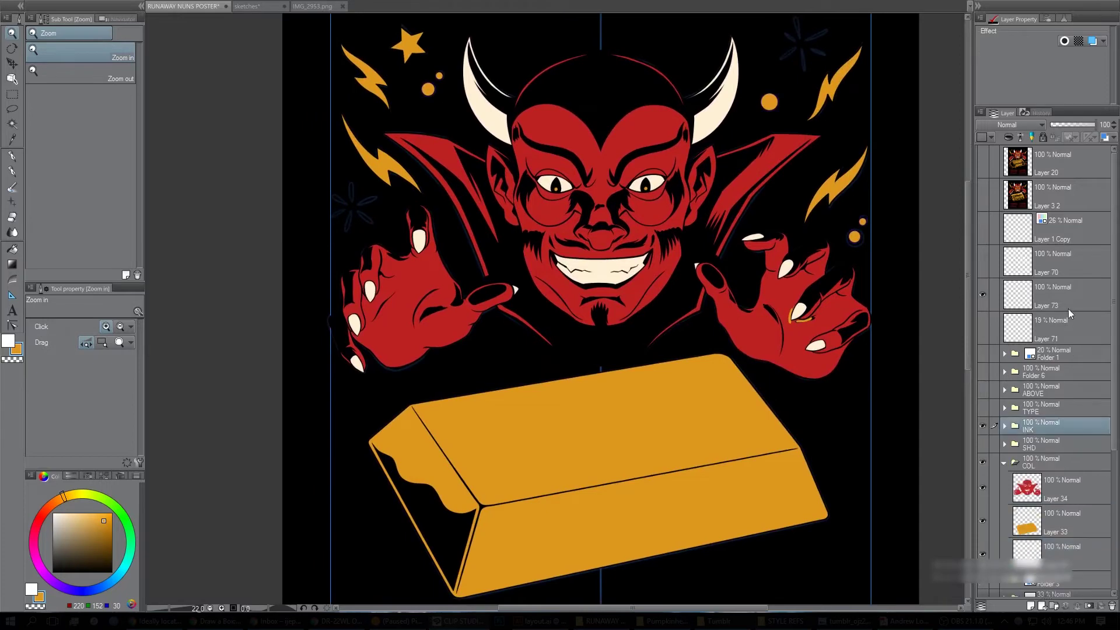
scroll(1111, 385, "down", 3)
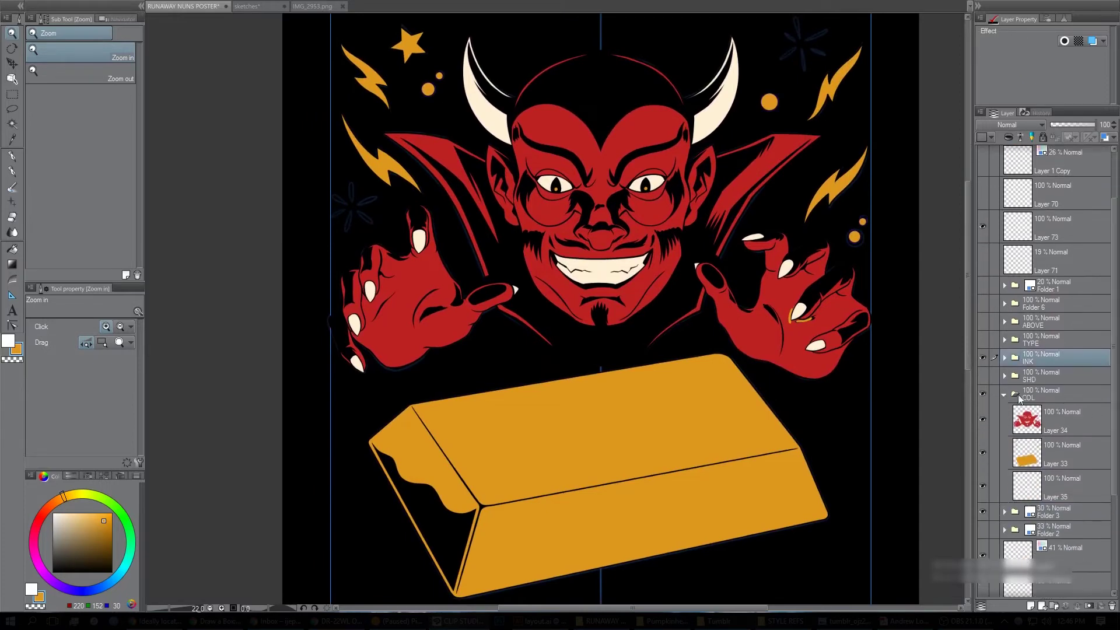
left_click(1004, 397)
left_click(983, 377)
left_click(1004, 376)
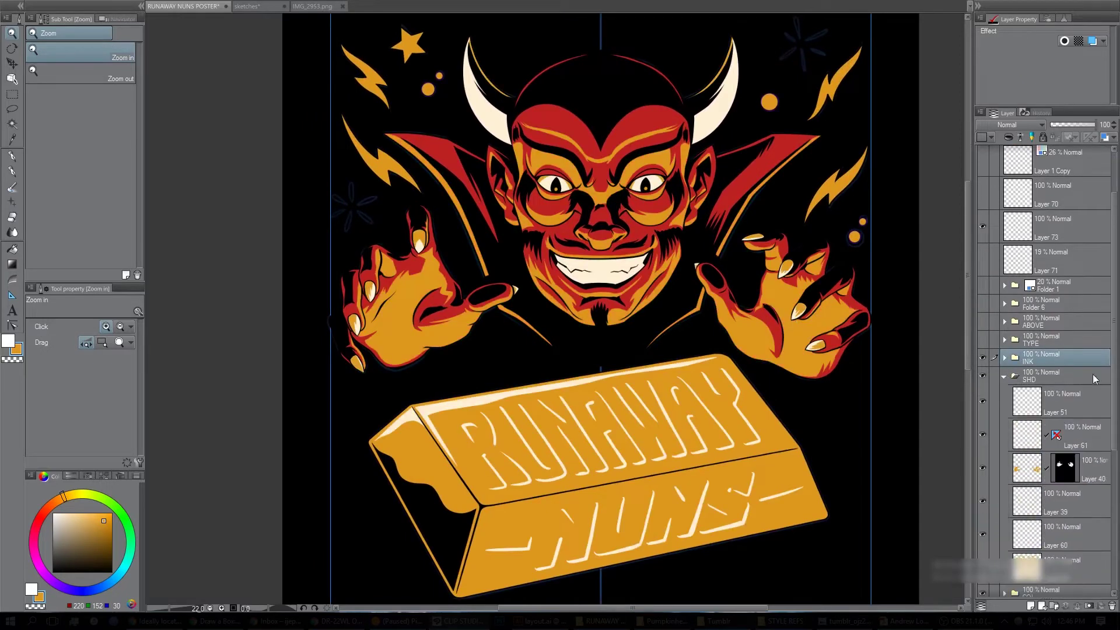
scroll(987, 353, "down", 2)
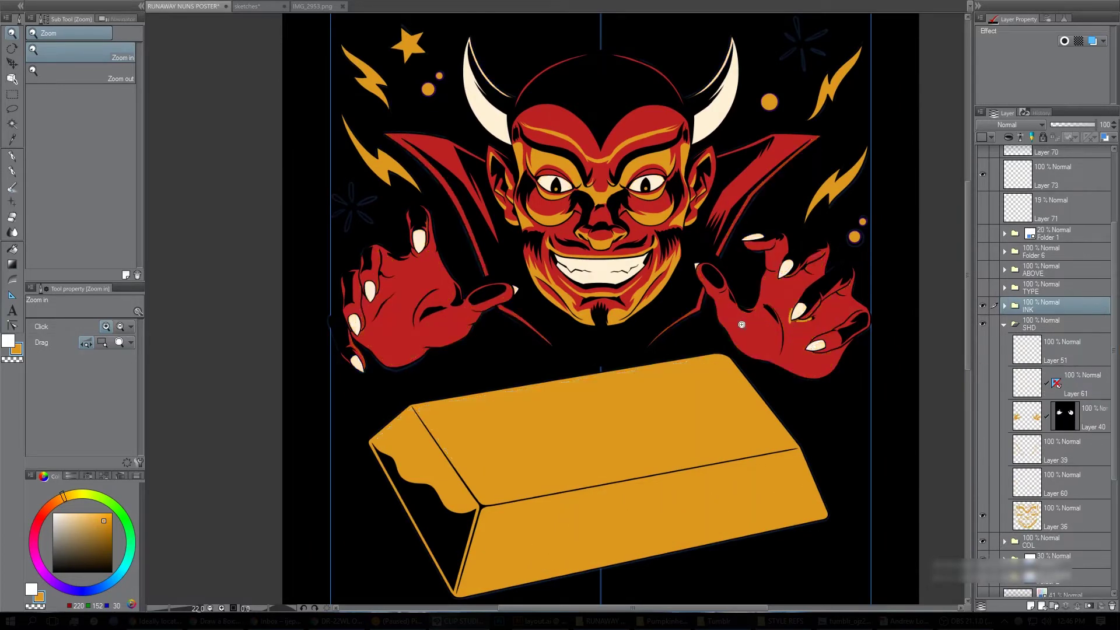
Draw an orange arrow pointing up below the devil's chin on Layer 73.
left_click(616, 235)
key("p")
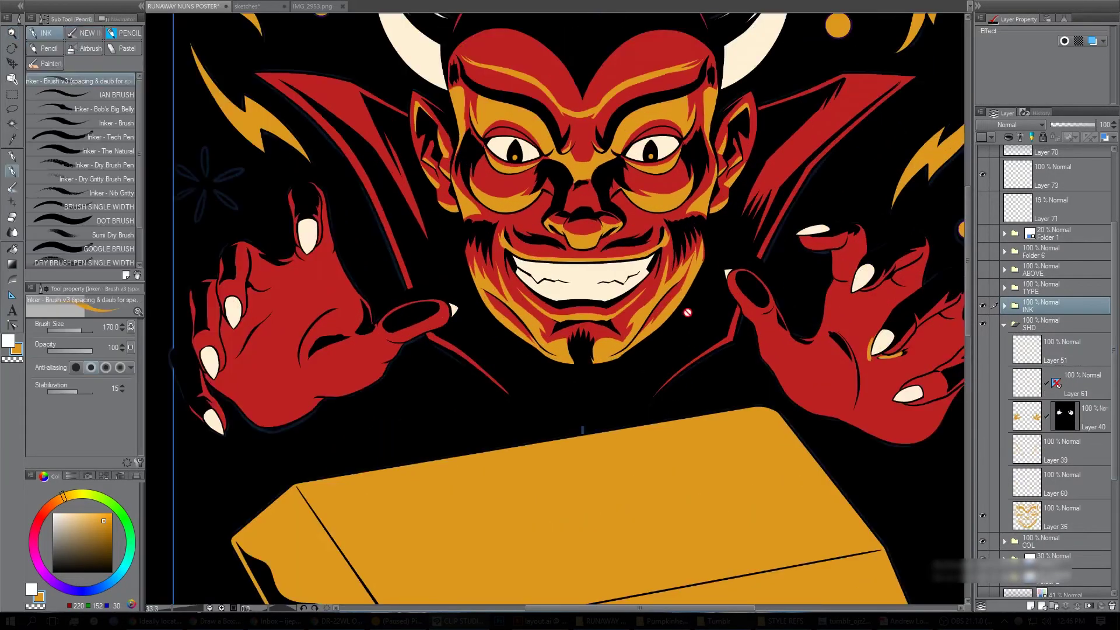
left_click(1025, 527)
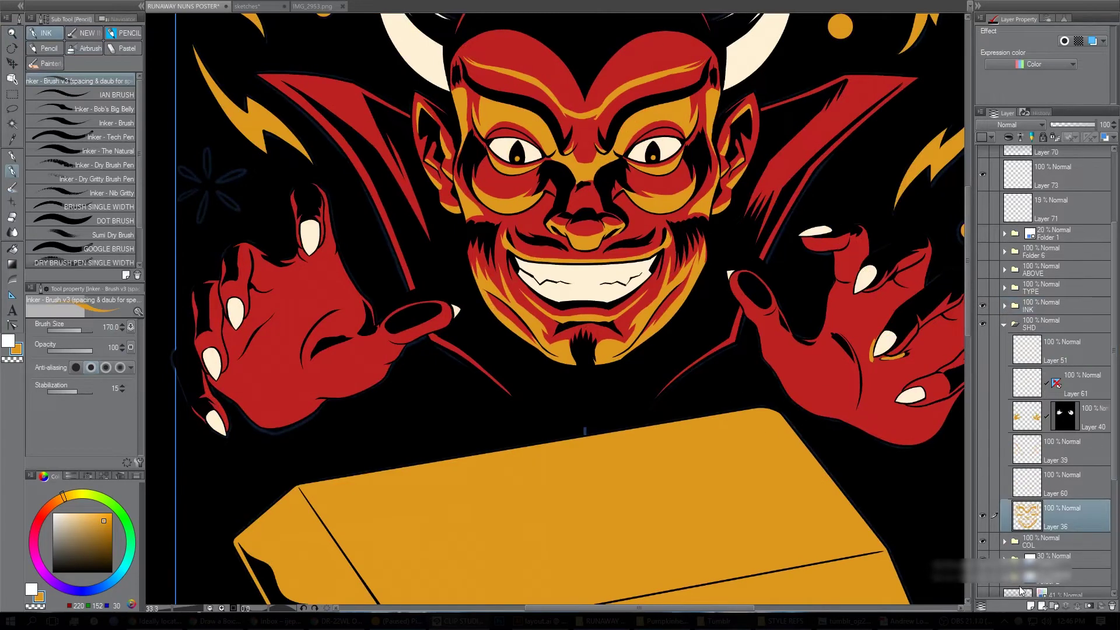
left_click(1069, 184)
mouse_move(576, 415)
left_mouse_down()
mouse_move(577, 378)
mouse_move(585, 388)
left_mouse_up()
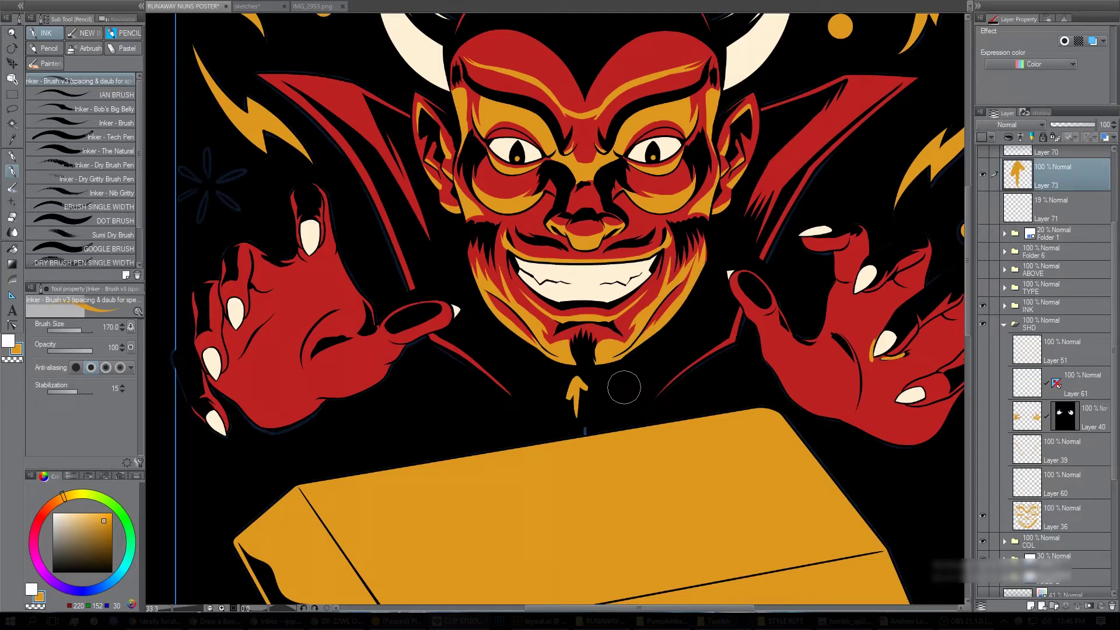
Mark the lit earlobes and outer edges of both of the devil's ears with orange strokes.
left_click_drag(673, 258, 705, 316)
left_click(747, 408, "alt")
left_click_drag(764, 440, 775, 395)
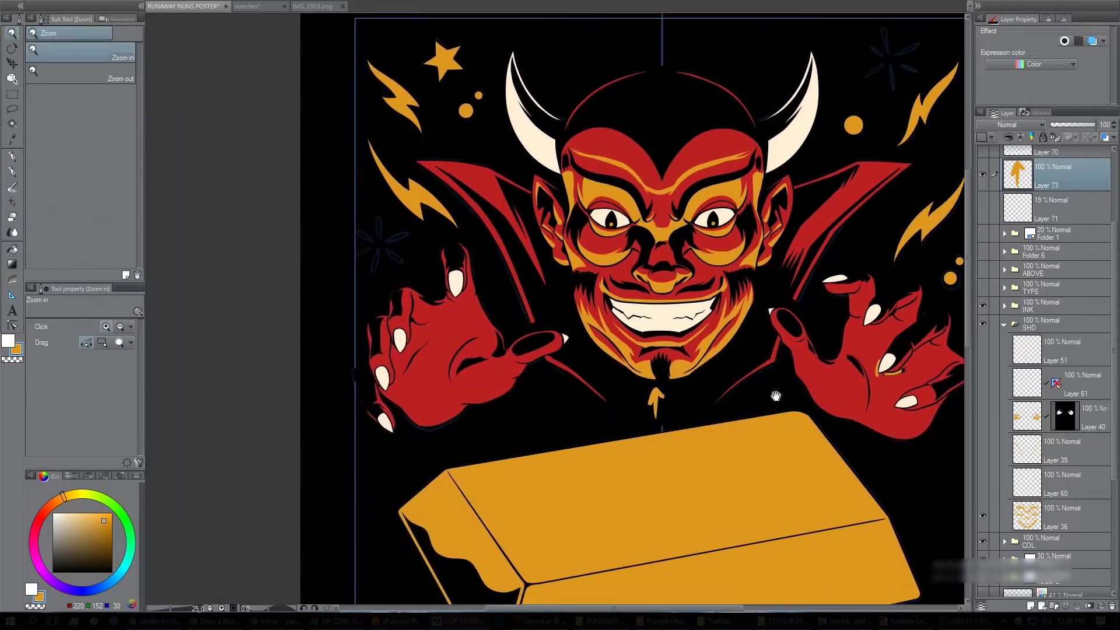
left_click(702, 262)
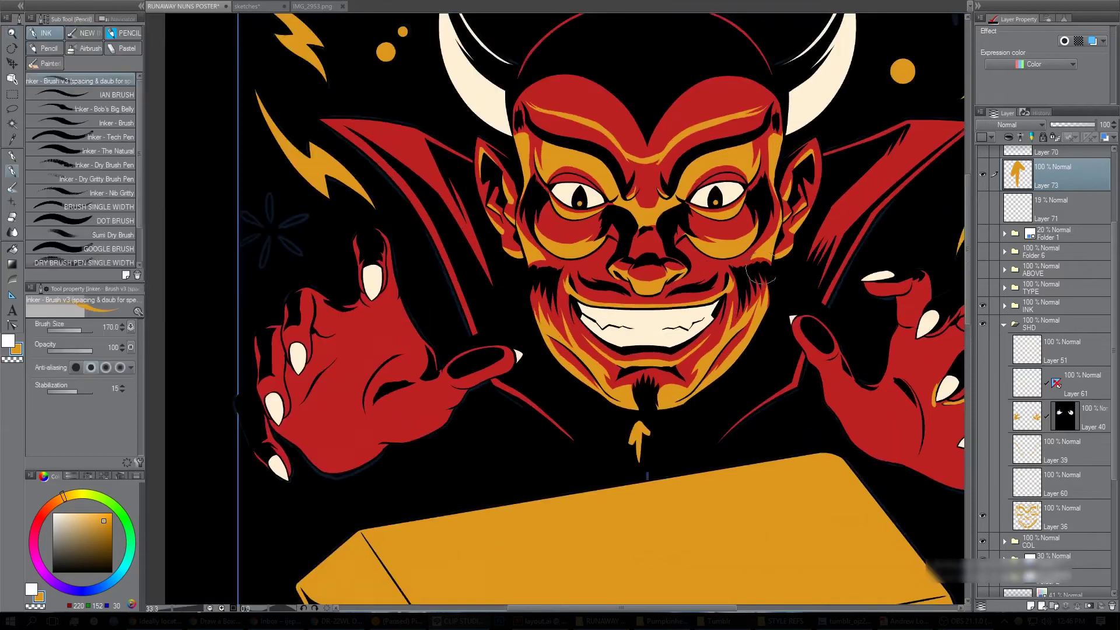
left_click(733, 244)
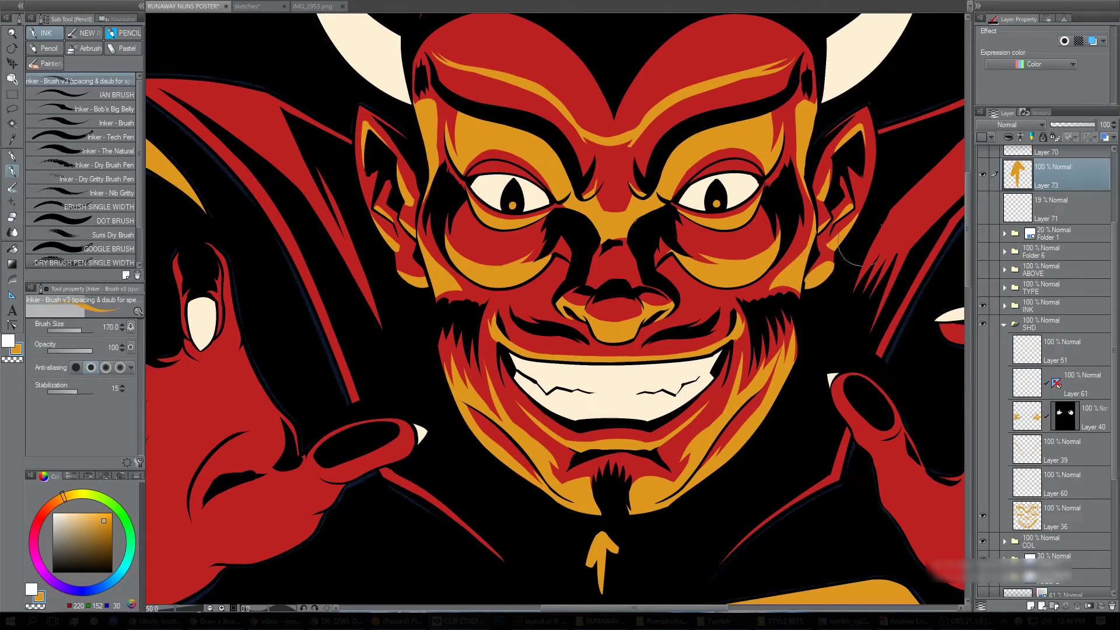
left_click_drag(418, 284, 416, 275)
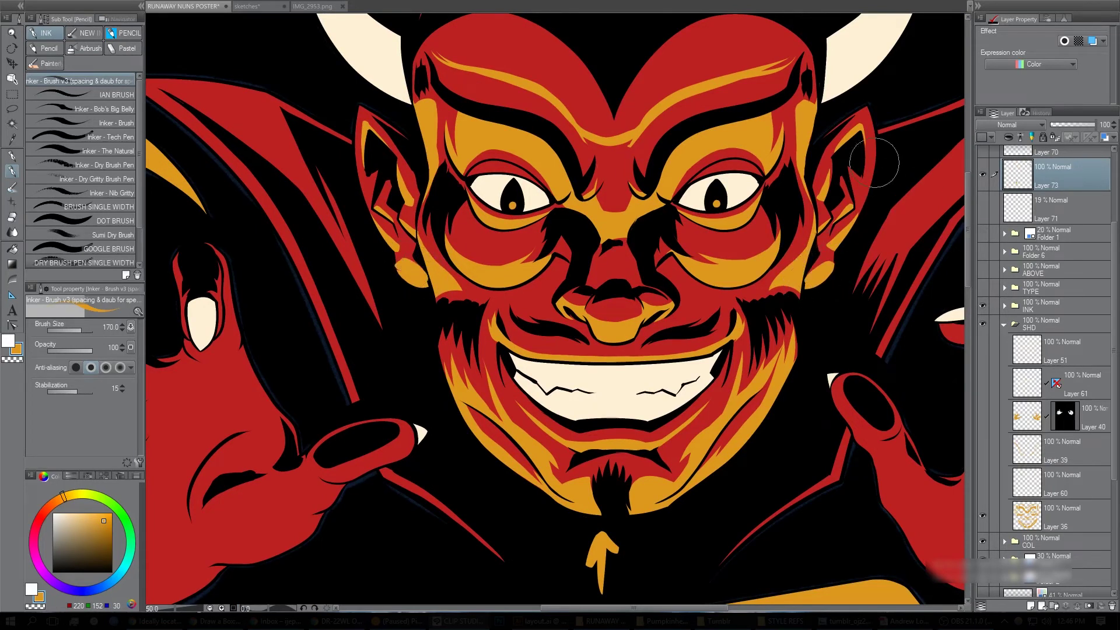
left_click_drag(868, 168, 860, 193)
left_click_drag(361, 173, 368, 195)
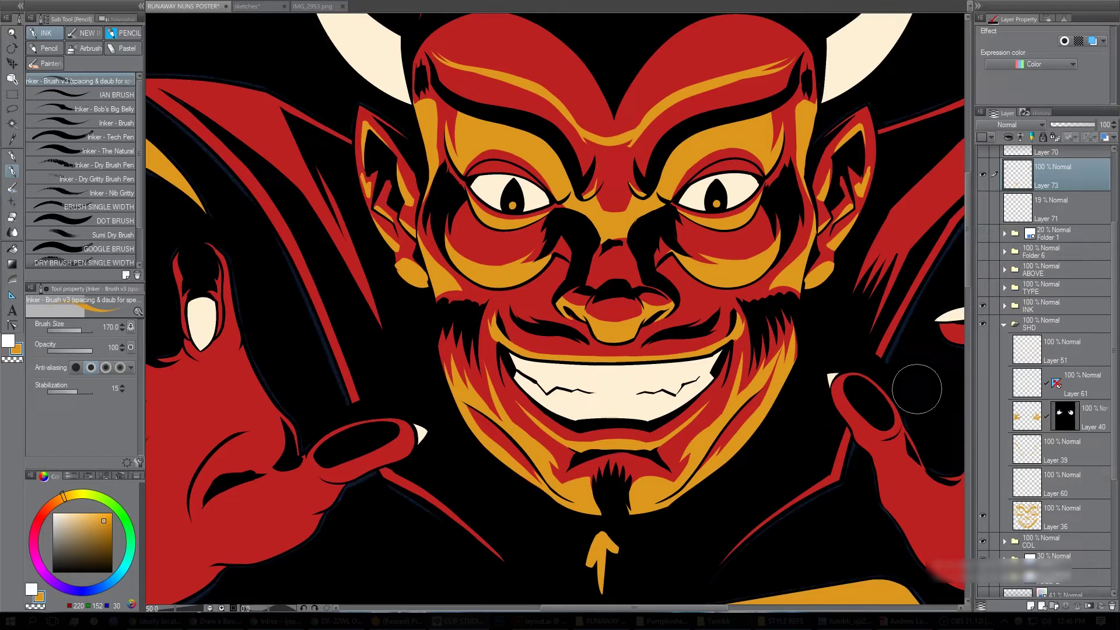
Undo the orange annotation strokes on both ears, keeping the arrow below the chin.
key("ctrl+z")
key("ctrl+z")
key("ctrl+z")
key("ctrl+z")
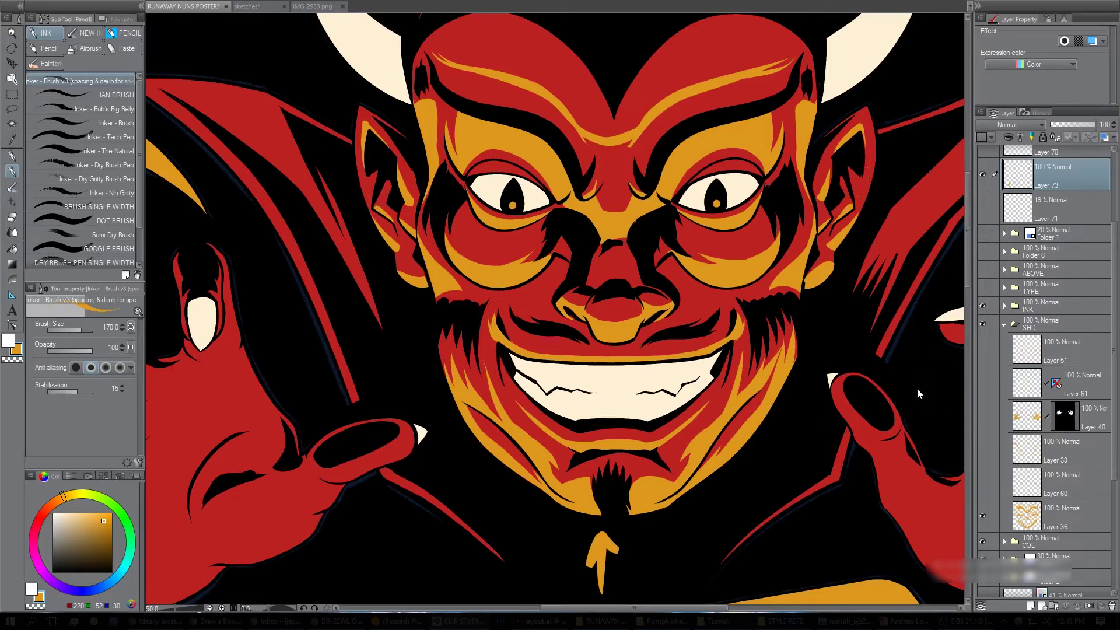
Compare the fingernails and horns with and without Layer 60, leaving its orange shading shown.
key("ctrl+space")
left_click(744, 378, "alt")
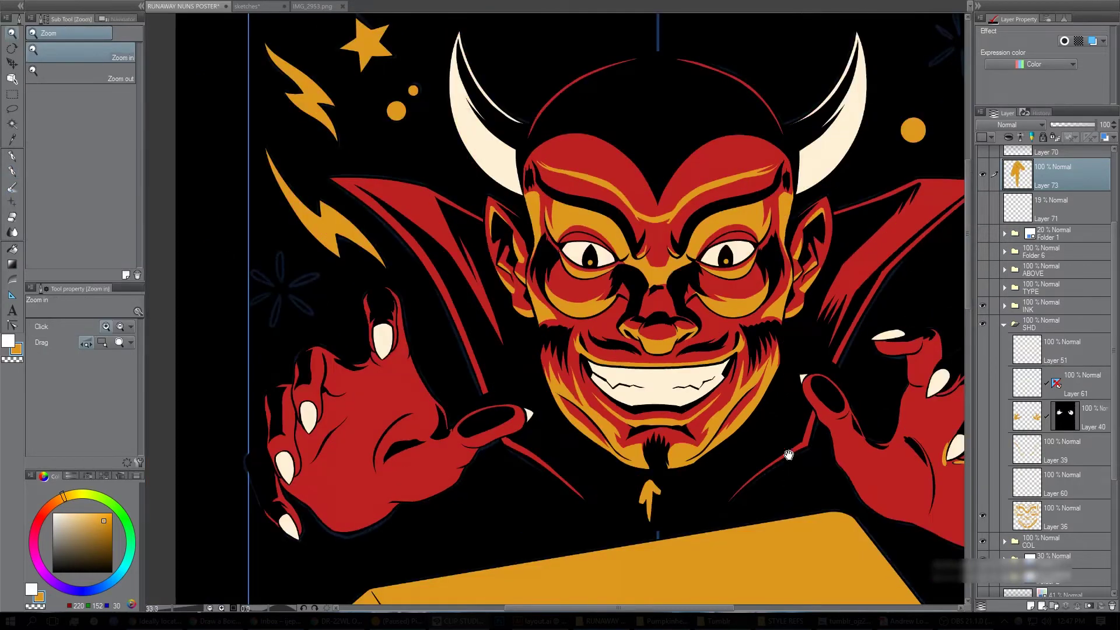
left_click_drag(787, 454, 774, 411)
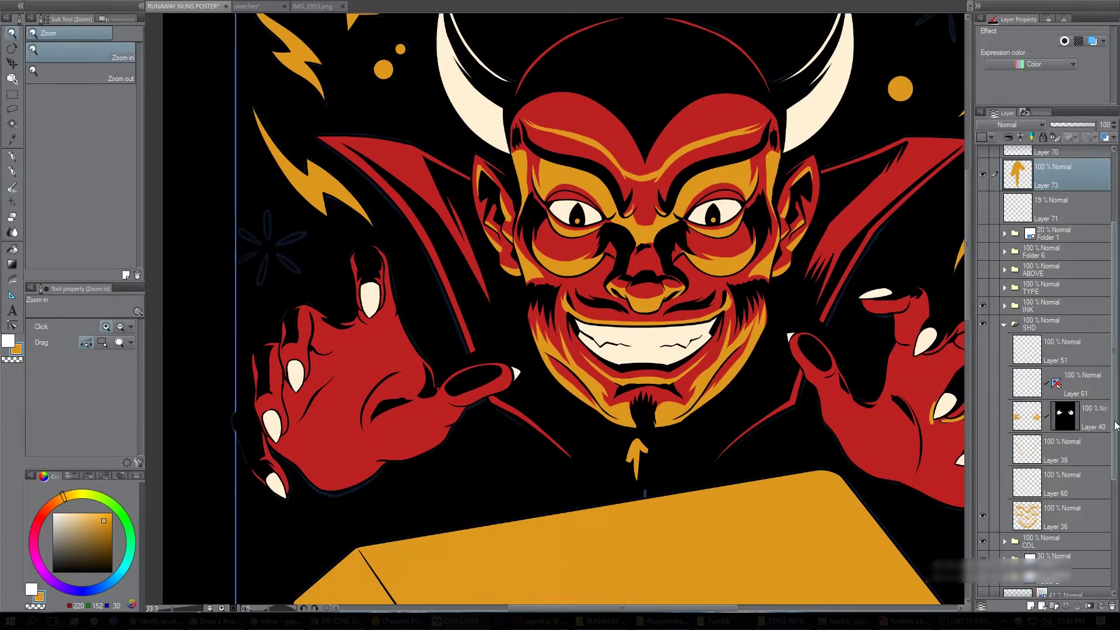
left_click(982, 479)
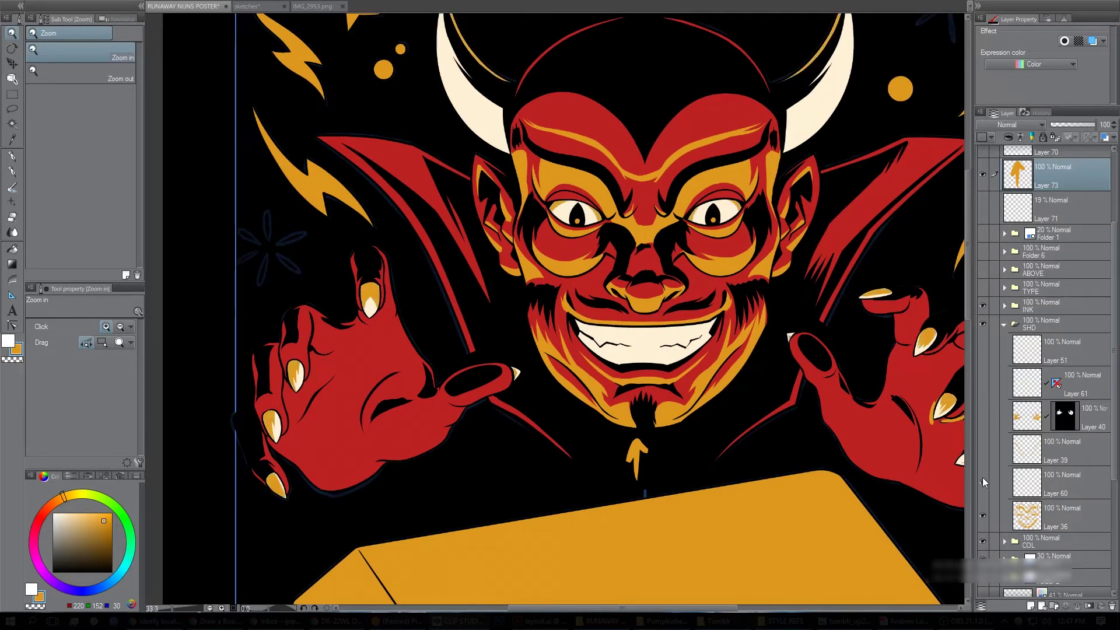
left_click(983, 478)
left_click(983, 477)
left_click_drag(736, 349, 735, 304)
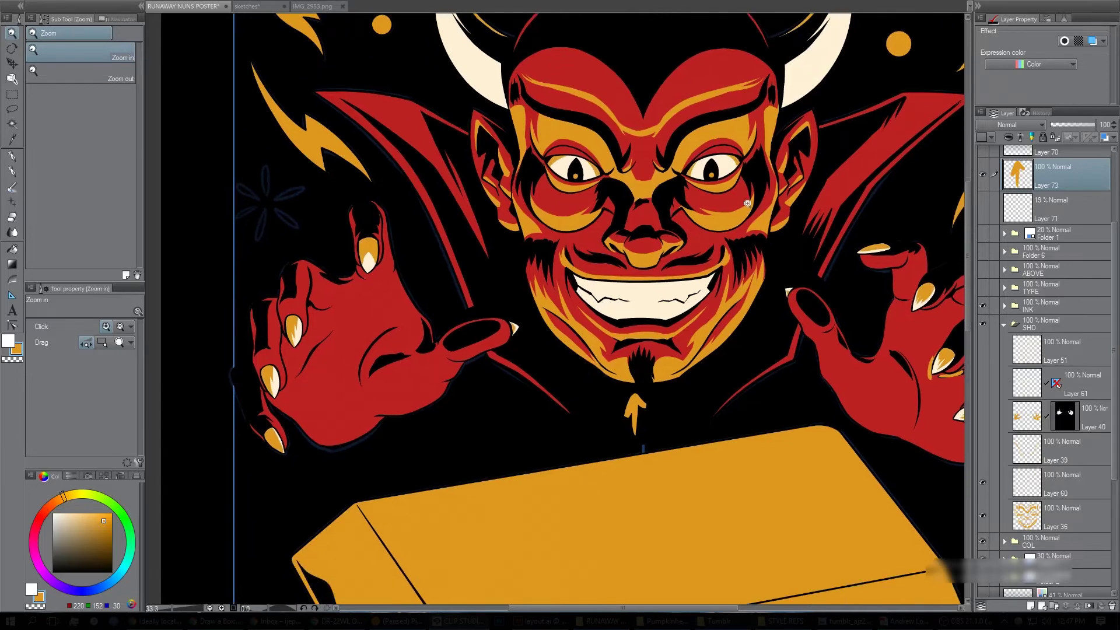
Compare the cape collar with and without Layer 39, leaving its orange edge lighting shown, and examine it up close.
scroll(737, 225, "down", 1)
key("p")
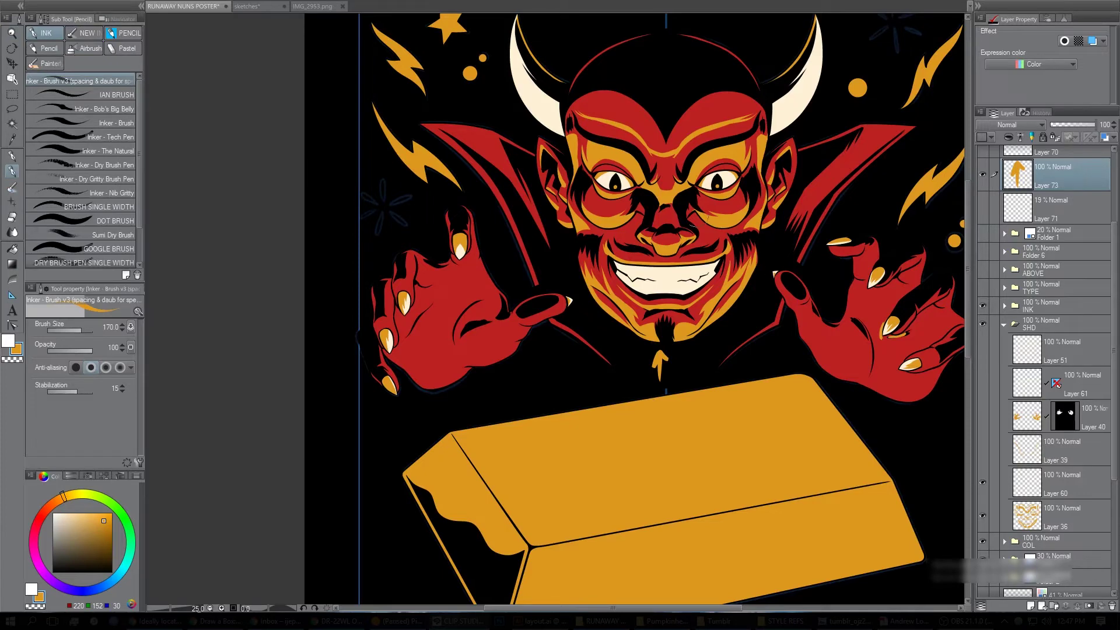
left_click(984, 452)
left_click(982, 451)
left_click(984, 451)
left_click(740, 352, "ctrl")
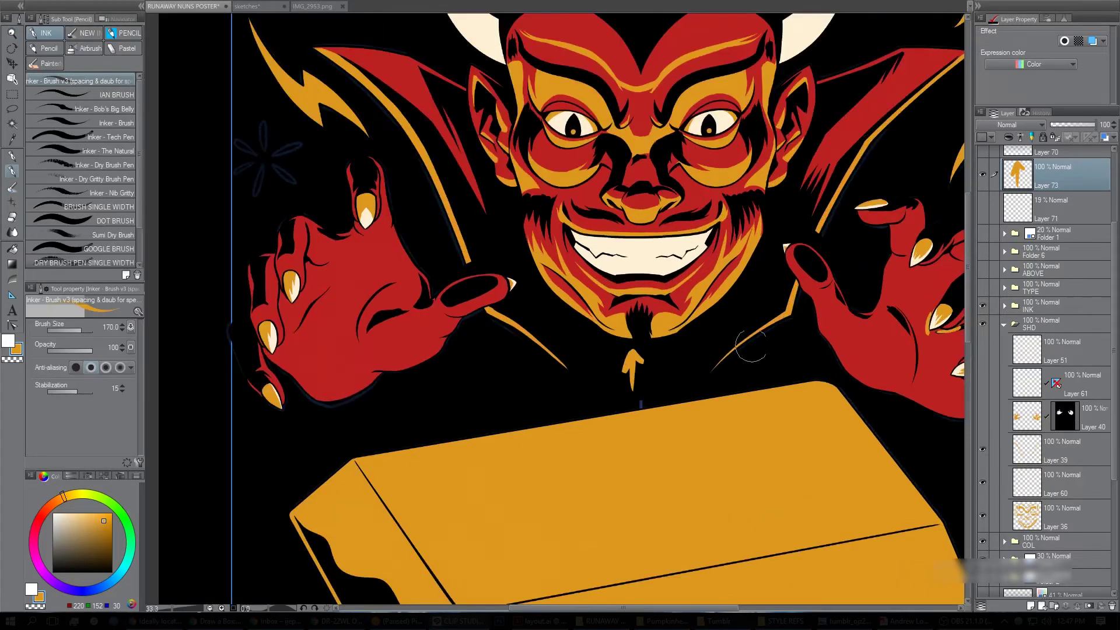
left_click_drag(875, 219, 759, 297)
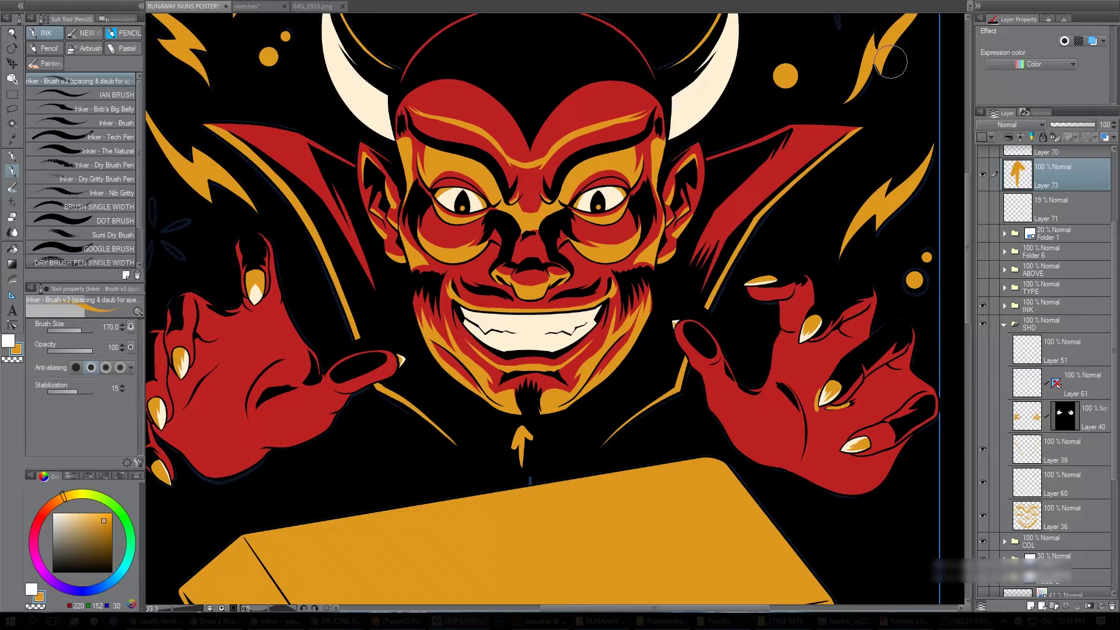
Show Layer 40's orange lighting on both of the devil's hands within the whole figure.
left_click(673, 351, "alt")
left_click_drag(674, 430, 692, 400)
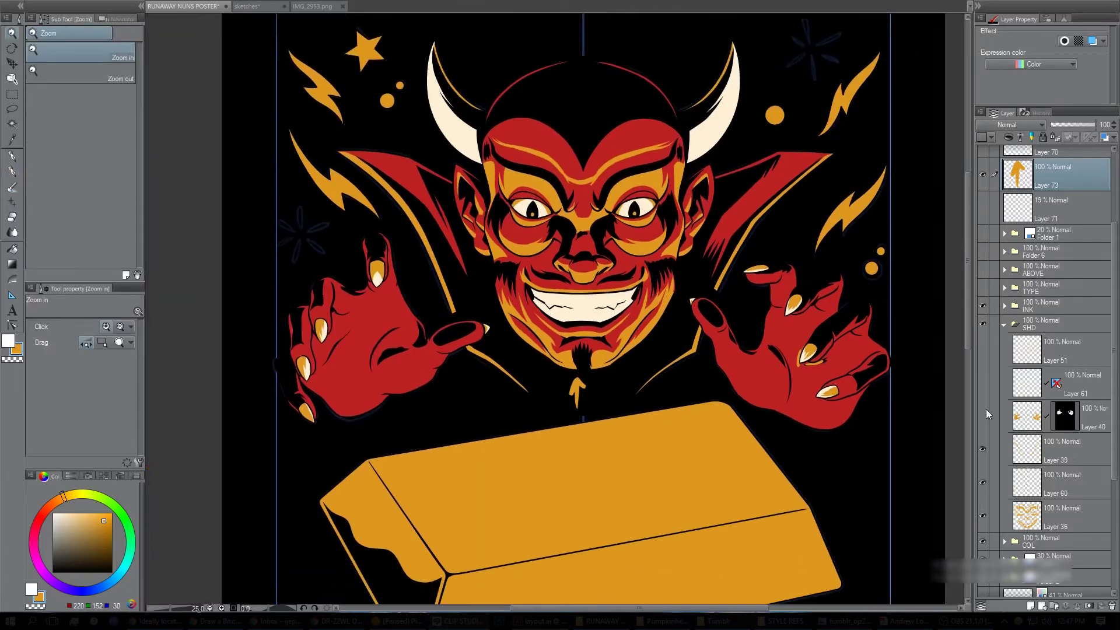
left_click(984, 416)
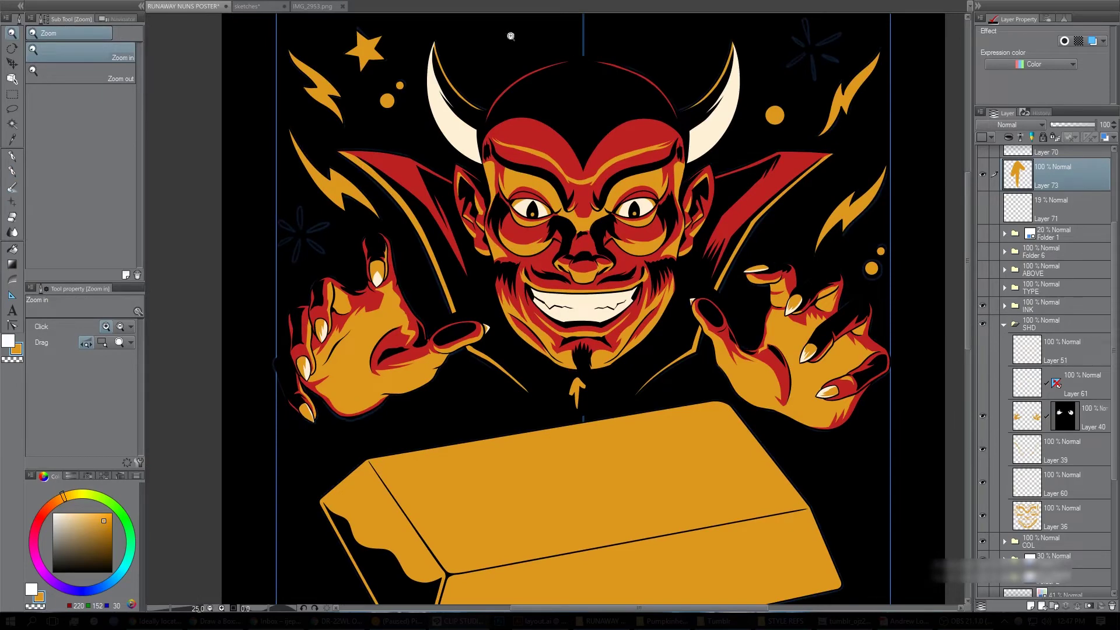
Outline the lit palm and thumb edge of the upper-left hand in IMG_2953.png with orange strokes on a new layer.
left_click(327, 8)
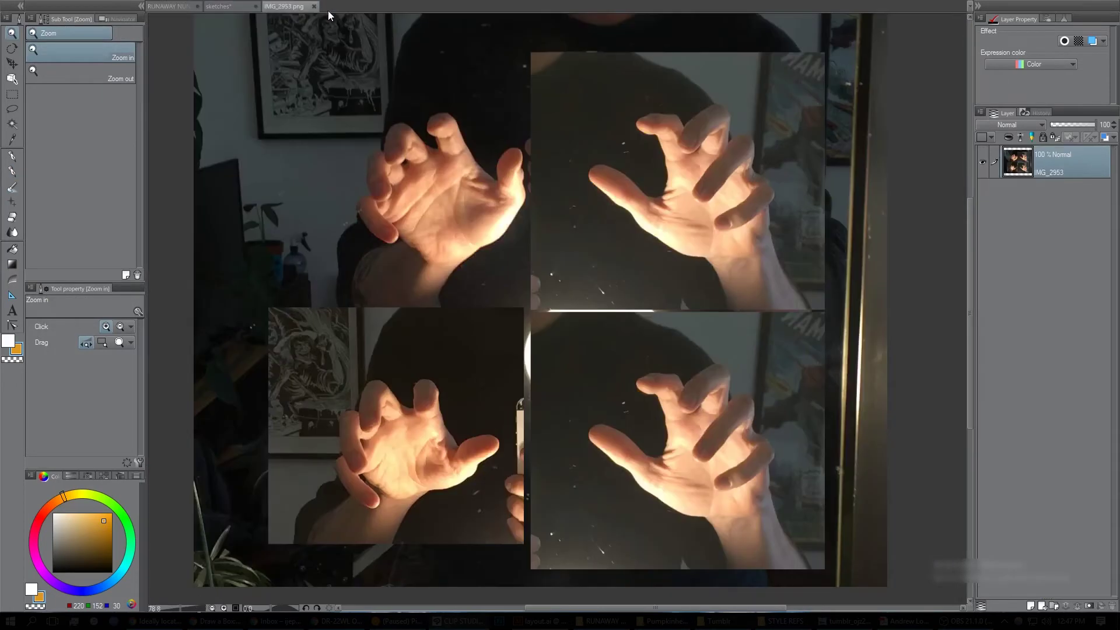
left_click(475, 269)
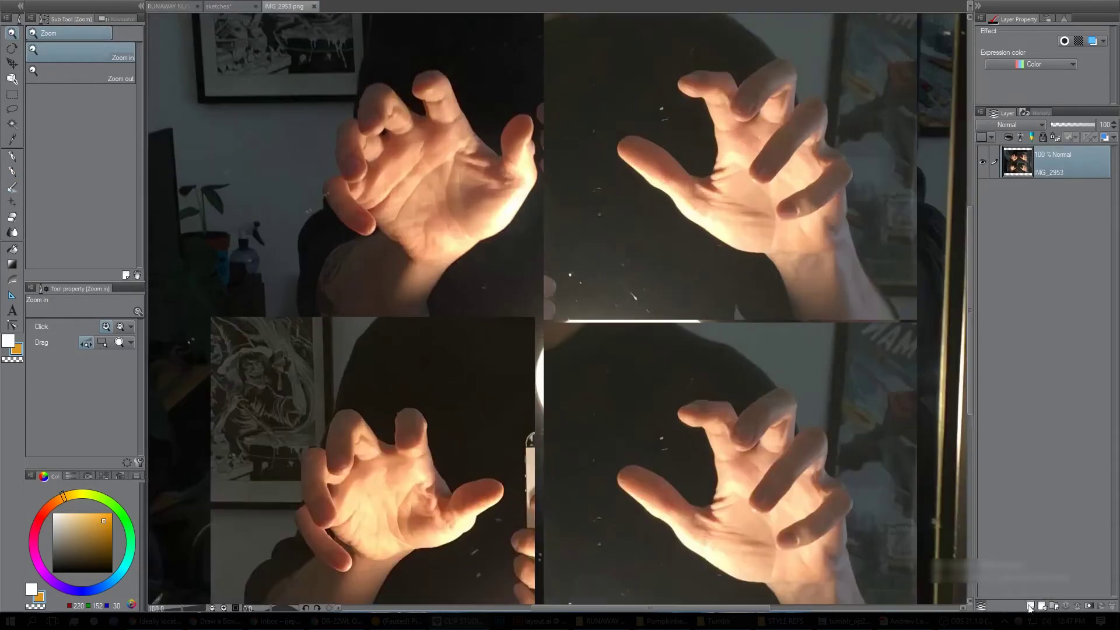
left_click(1030, 607)
key("p")
mouse_move(525, 139)
left_mouse_down()
mouse_move(532, 182)
mouse_move(488, 237)
mouse_move(463, 248)
mouse_move(437, 240)
left_mouse_up()
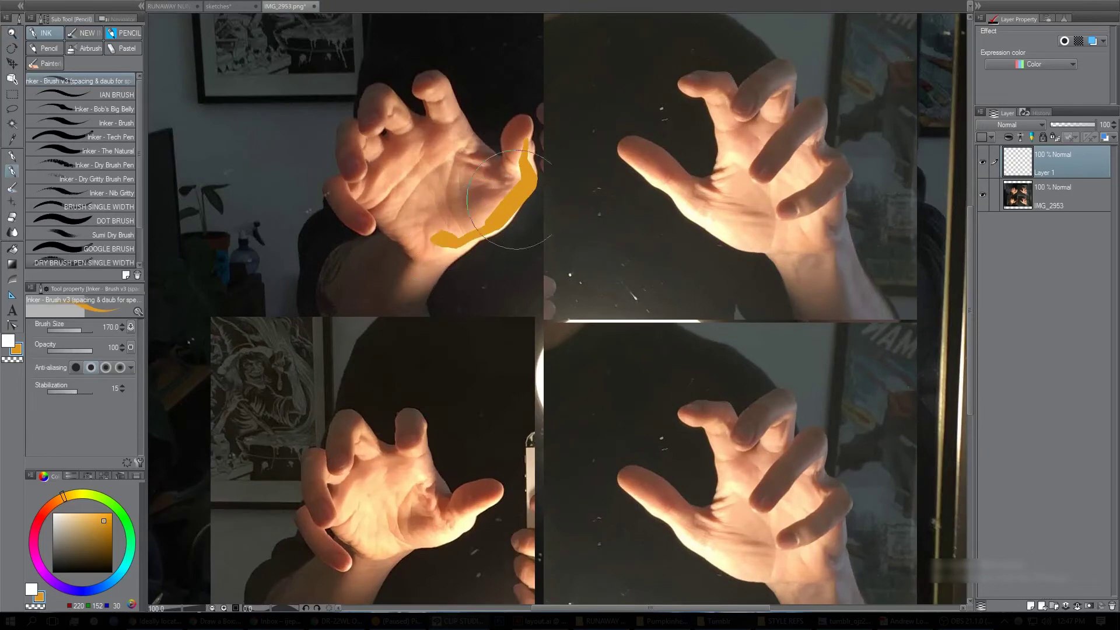
mouse_move(516, 198)
left_mouse_down()
mouse_move(465, 223)
mouse_move(424, 216)
mouse_move(461, 149)
mouse_move(452, 130)
mouse_move(475, 142)
left_mouse_up()
mouse_move(403, 166)
left_mouse_down()
mouse_move(422, 140)
mouse_move(376, 178)
mouse_move(371, 201)
mouse_move(390, 194)
mouse_move(383, 213)
mouse_move(420, 251)
mouse_move(451, 256)
mouse_move(503, 209)
mouse_move(526, 142)
mouse_move(509, 163)
left_mouse_up()
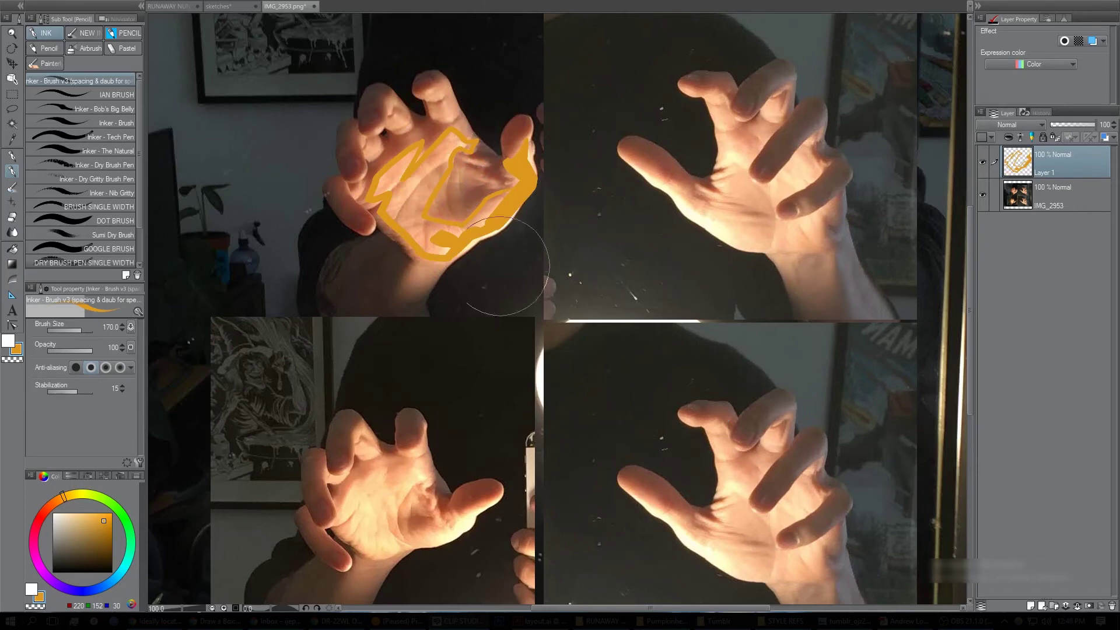
Fill the outlined palm of the upper-left hand in IMG_2953.png with orange and nudge the fill slightly into place.
key("w")
left_click(438, 230)
left_click(460, 270)
key("ctrl+d")
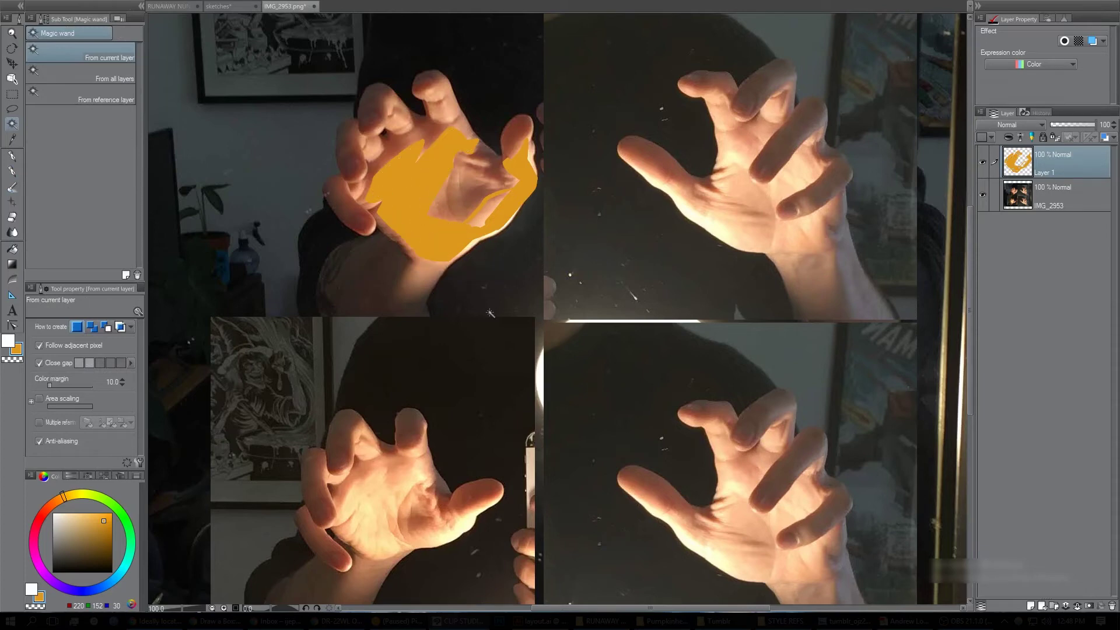
key("k")
mouse_move(594, 253)
left_mouse_down()
mouse_move(785, 382)
mouse_move(716, 186)
mouse_move(726, 150)
mouse_move(610, 226)
mouse_move(592, 258)
left_mouse_up()
key("p")
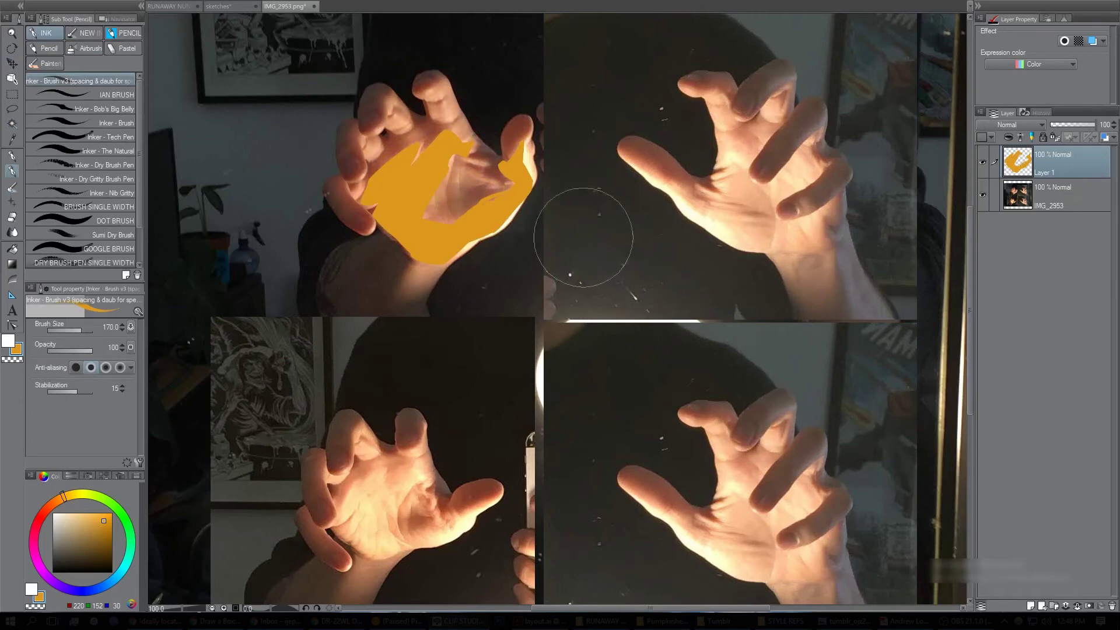
Paint near-black shadows in the hollow of the palm and beside the thumb, undoing the zigzag scribble over the hollow.
left_click(493, 118, "alt")
mouse_move(448, 215)
left_mouse_down()
mouse_move(499, 187)
mouse_move(438, 218)
mouse_move(502, 179)
mouse_move(460, 170)
left_mouse_up()
left_click(617, 61, "alt")
mouse_move(440, 208)
left_mouse_down()
mouse_move(459, 159)
mouse_move(476, 175)
mouse_move(496, 166)
left_mouse_up()
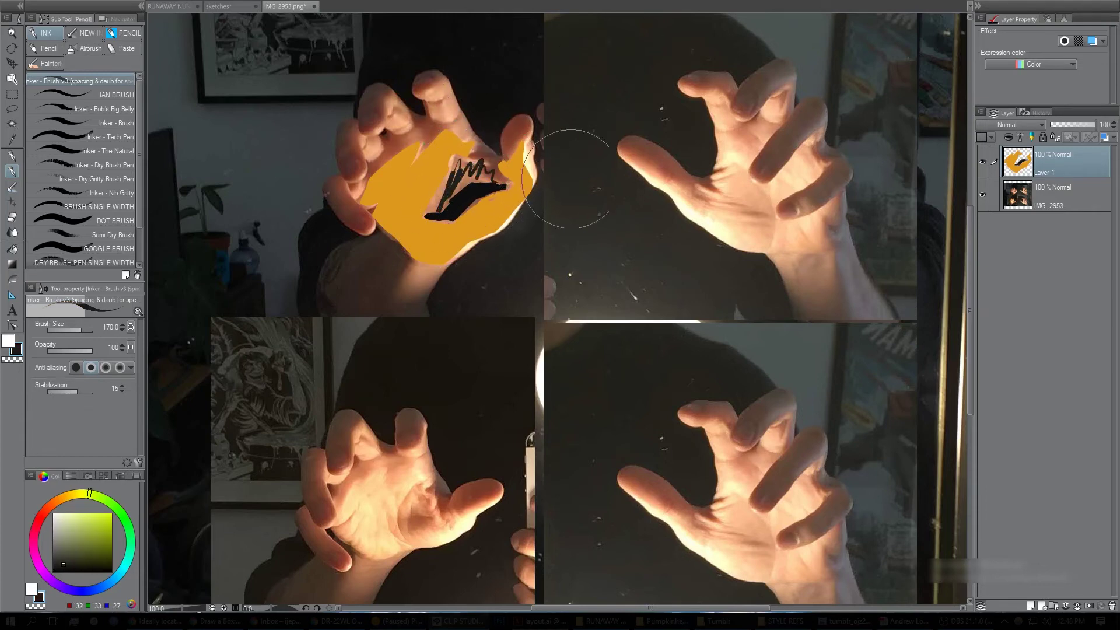
key("ctrl+z")
key("ctrl+z")
key("ctrl+z")
key("ctrl+z")
left_click(503, 189, "alt")
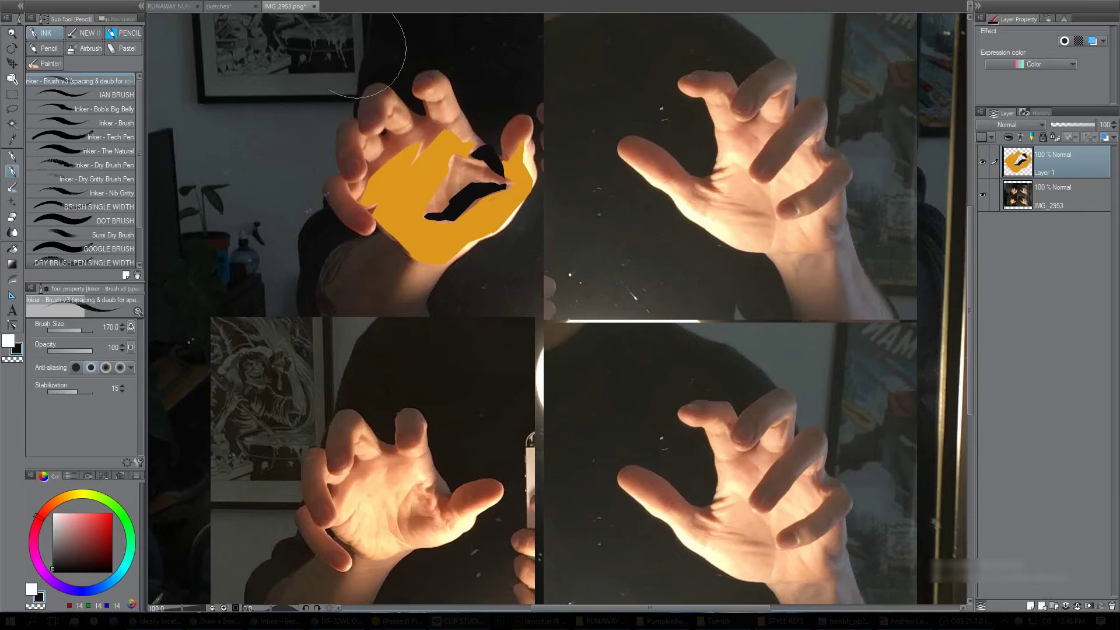
Switch to the RUNAWAY NUNS POSTER document and examine the orange and red shading on the devil's hands.
left_click(173, 5)
left_click(385, 374, "ctrl")
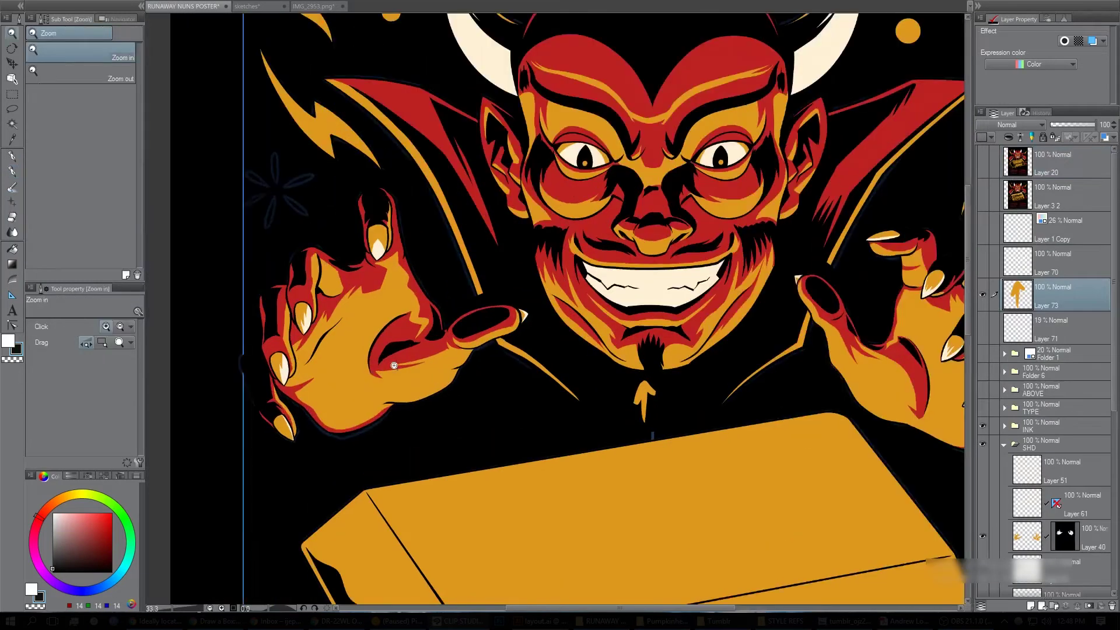
left_click_drag(578, 365, 693, 318)
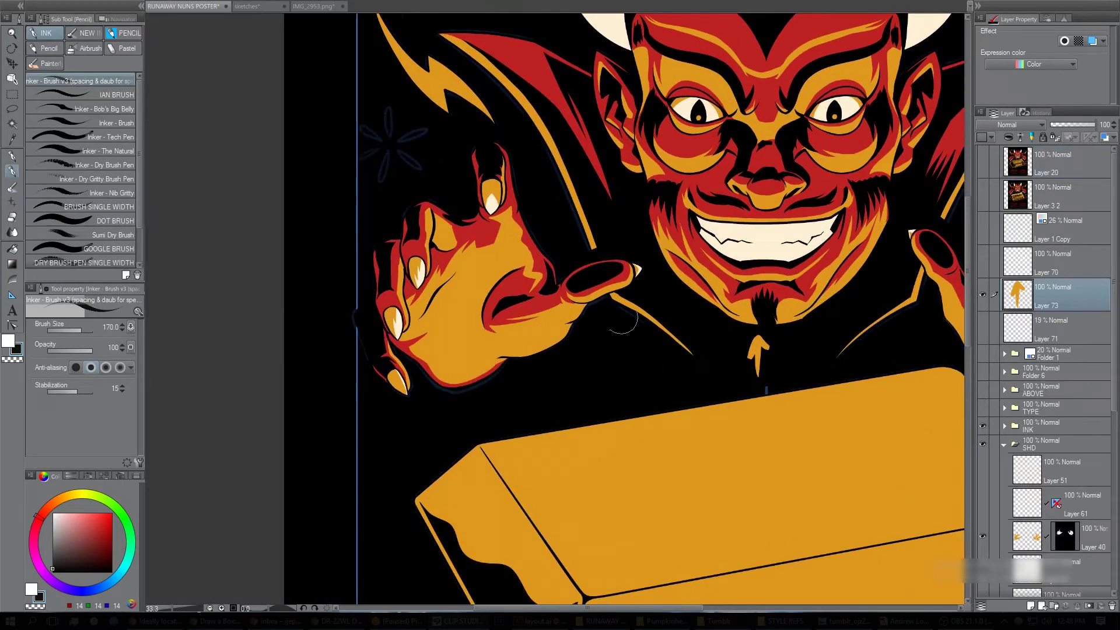
left_click_drag(538, 237, 364, 186)
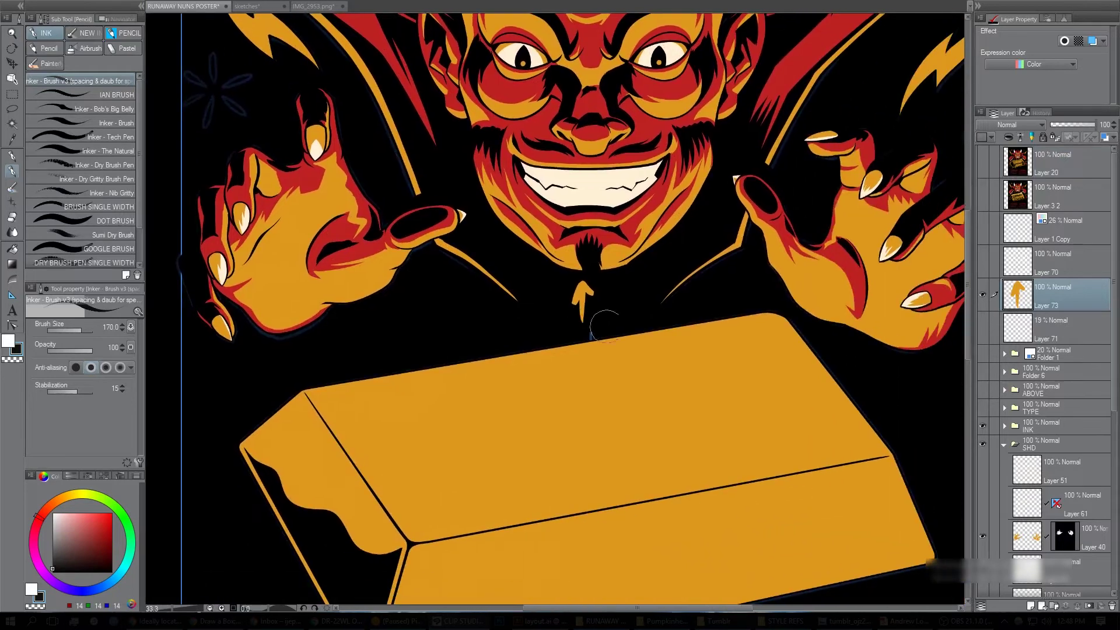
Show Layer 61's white highlights along the gold bar's edges and check Layer 51, leaving it hidden.
left_click(654, 332, "alt")
left_click_drag(686, 430, 716, 410)
left_click(699, 425, "alt")
left_click_drag(767, 384, 800, 385)
left_click(982, 502)
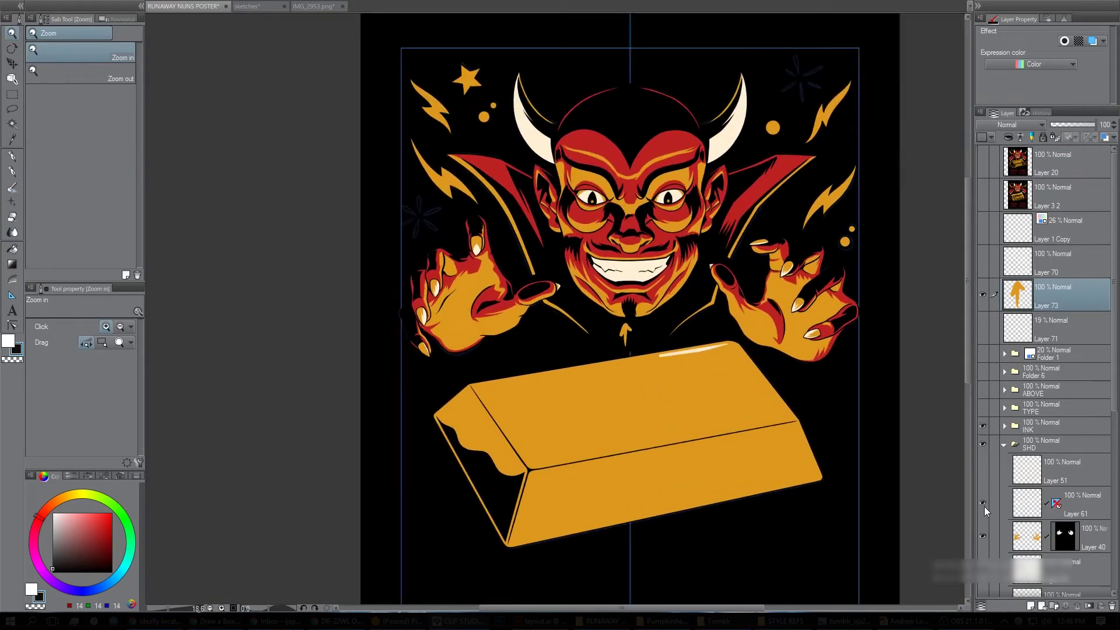
left_click(982, 471)
left_click(982, 470)
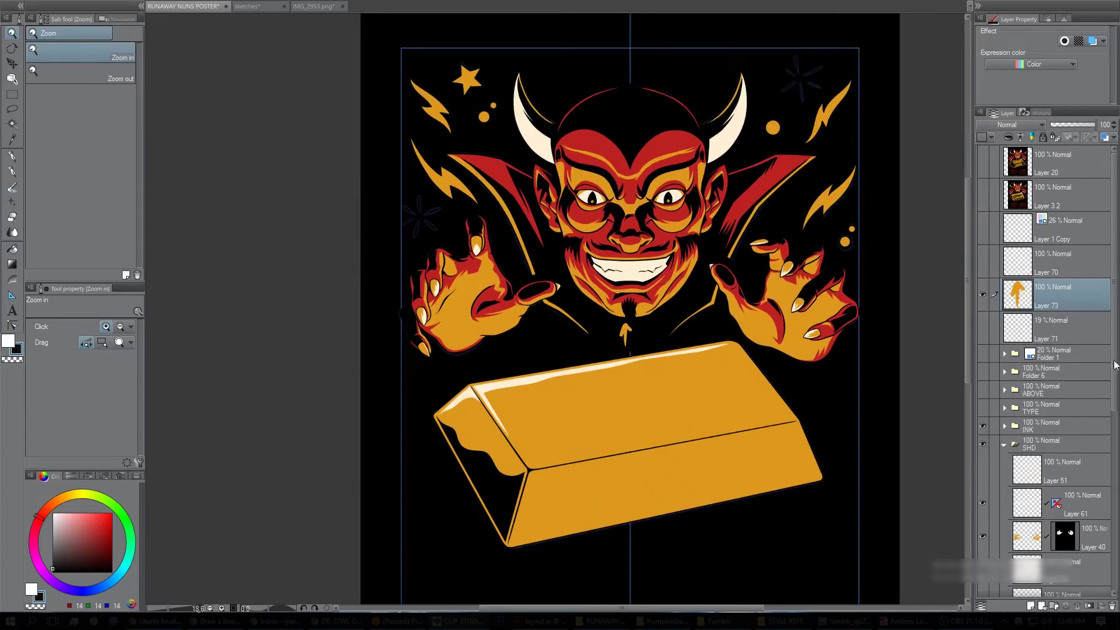
scroll(1097, 379, "down", 3)
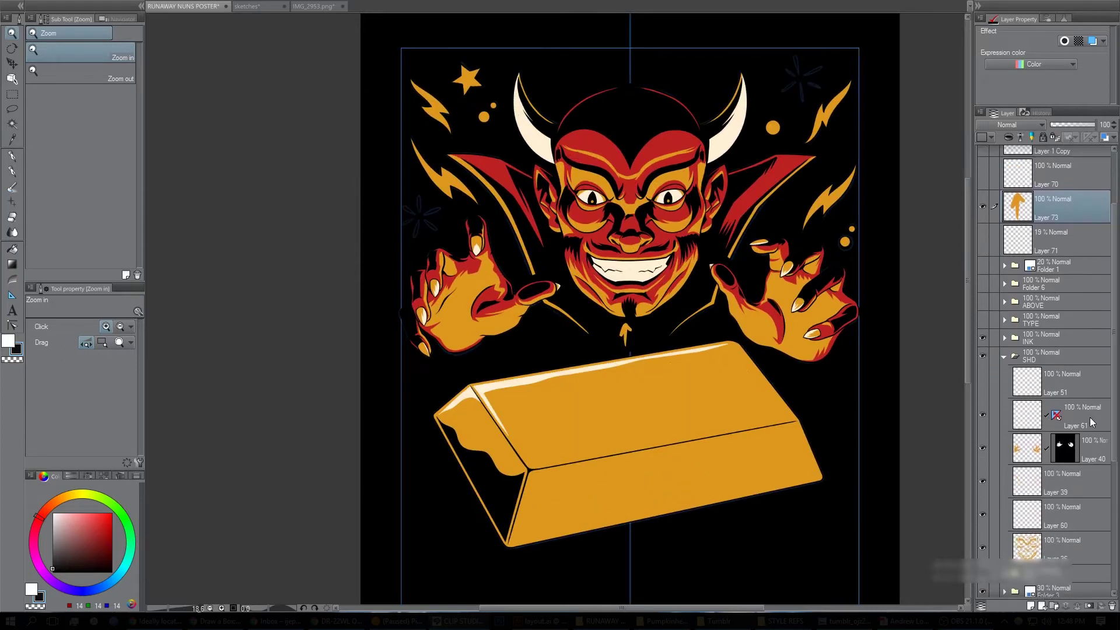
Switch to the sketches document and briefly show the colour rough in Folder 4 Copy.
left_click(247, 6)
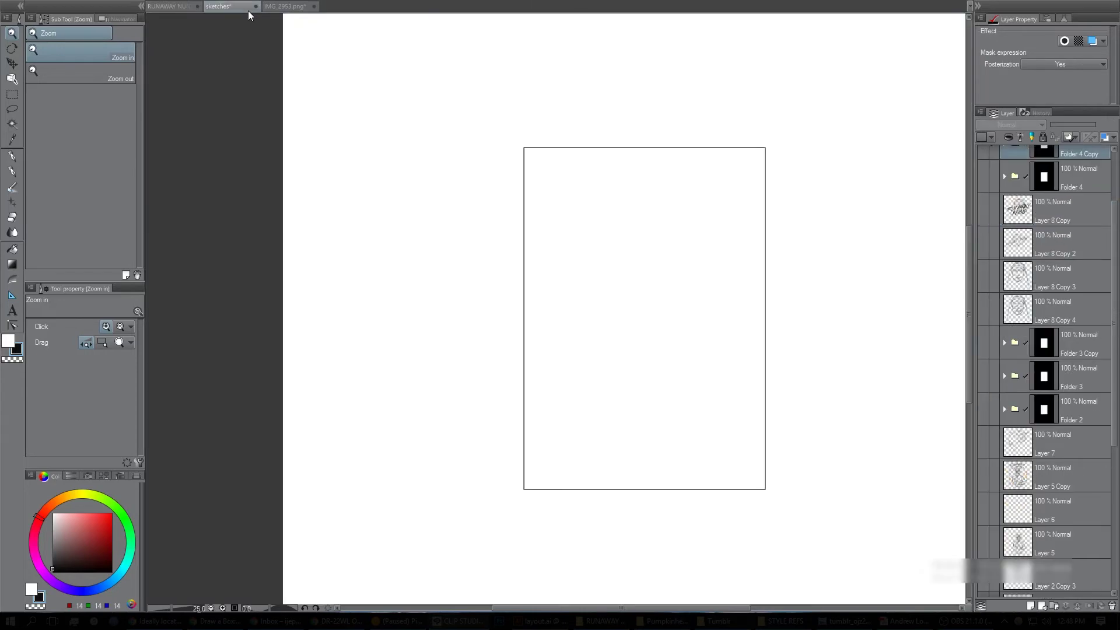
left_click(984, 414)
left_click(984, 414)
scroll(983, 321, "up", 3)
left_click(983, 233)
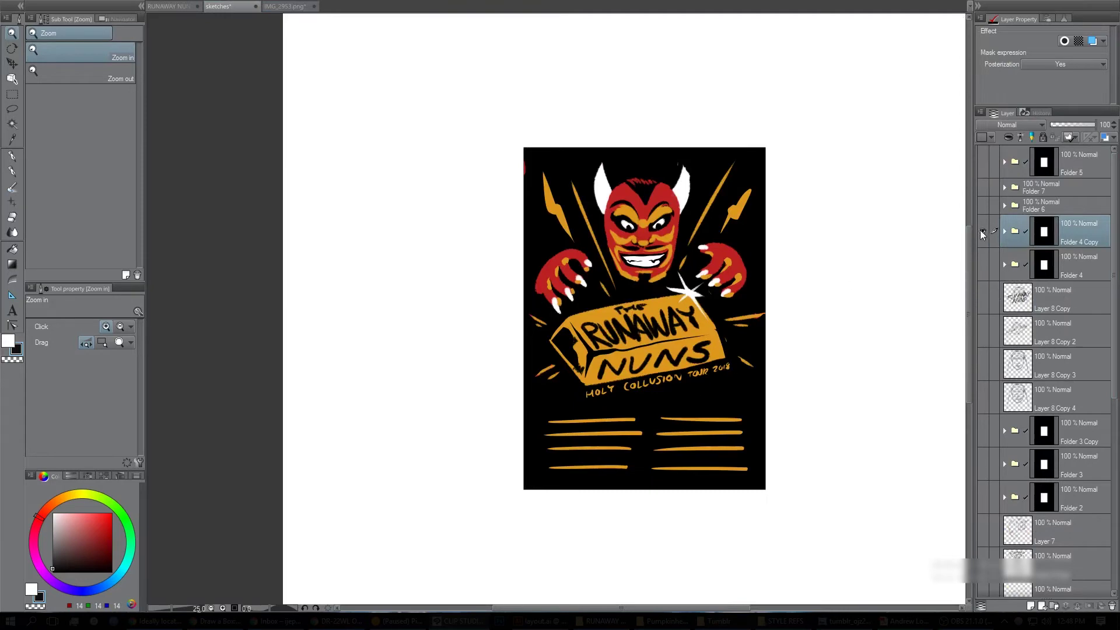
left_click(982, 232)
Return to the poster, preview its TYPE folder, and hide the TYPE, INK, SHD and COL folders to isolate the blue line sketch.
left_click(171, 6)
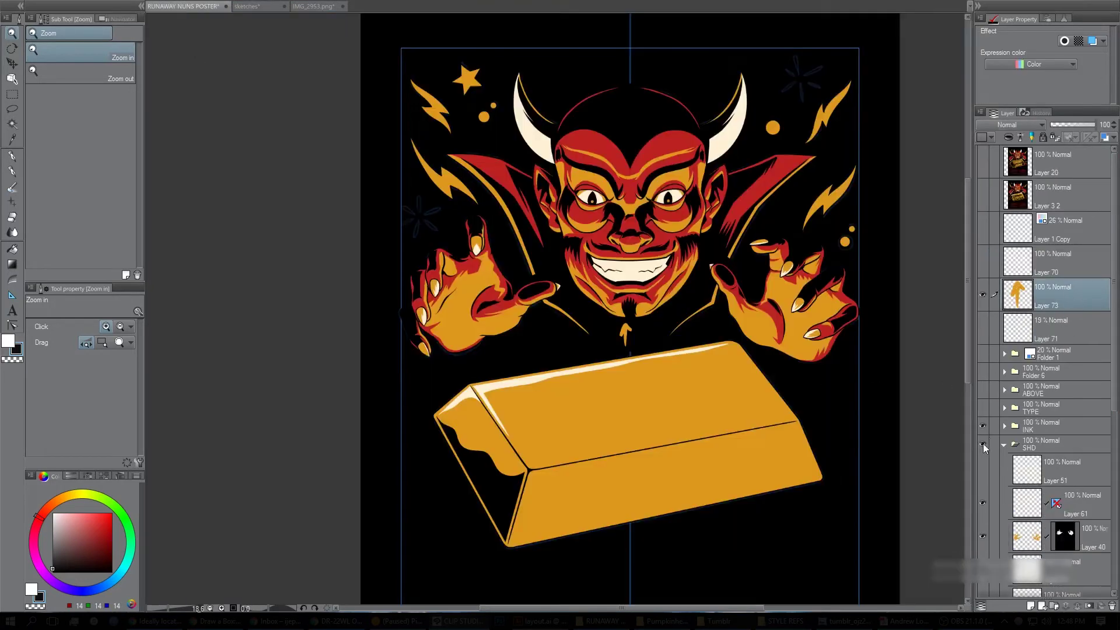
left_click(1004, 445)
left_click(983, 407)
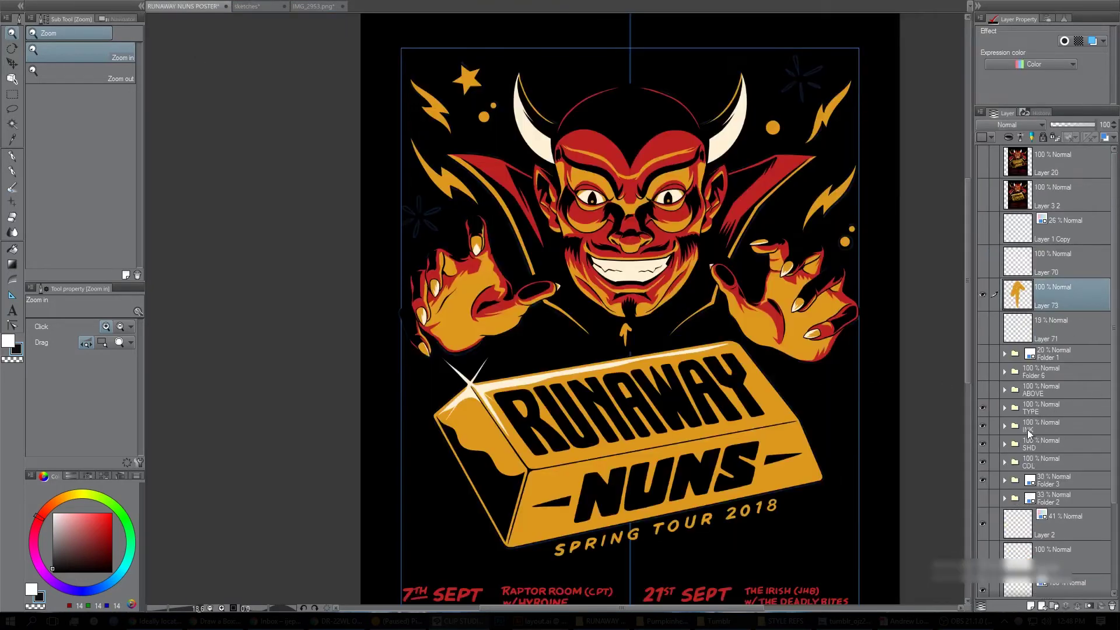
left_click(983, 408)
scroll(1050, 409, "down", 3)
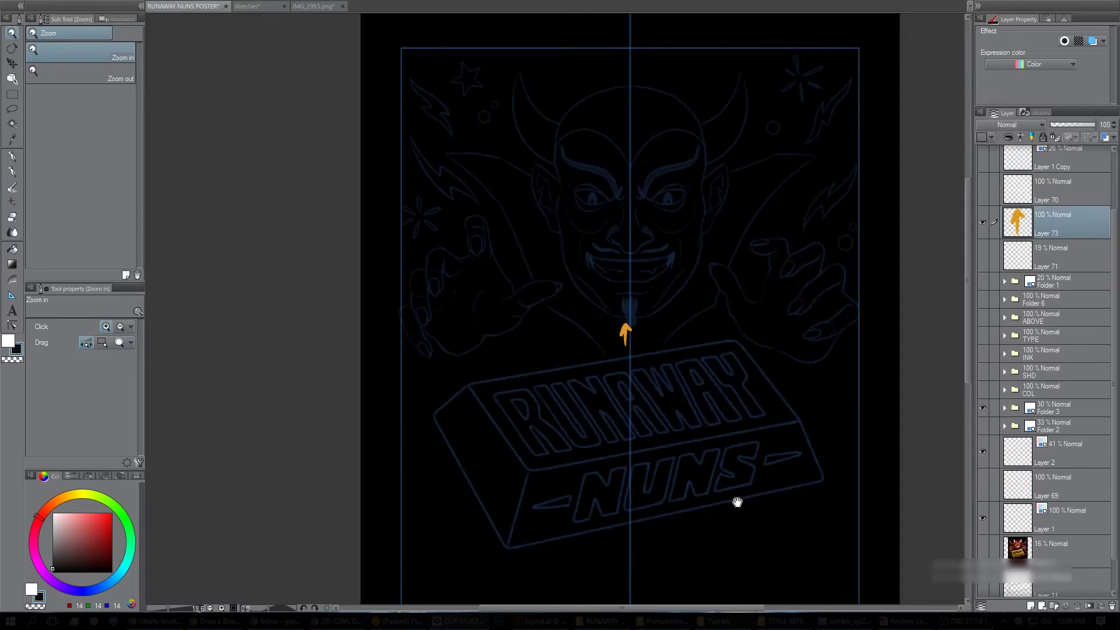
left_click_drag(737, 502, 728, 429)
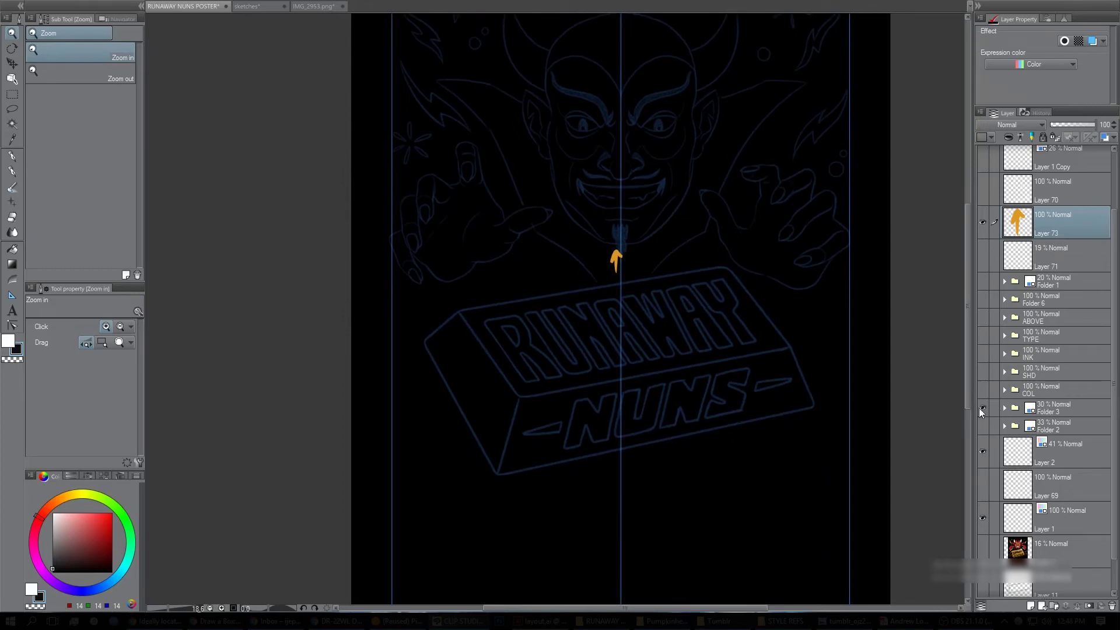
Hide Folder 3, show the earlier sketch in Folder 2 instead and expand that folder.
left_click(982, 408)
left_click(982, 426)
left_click(1005, 426)
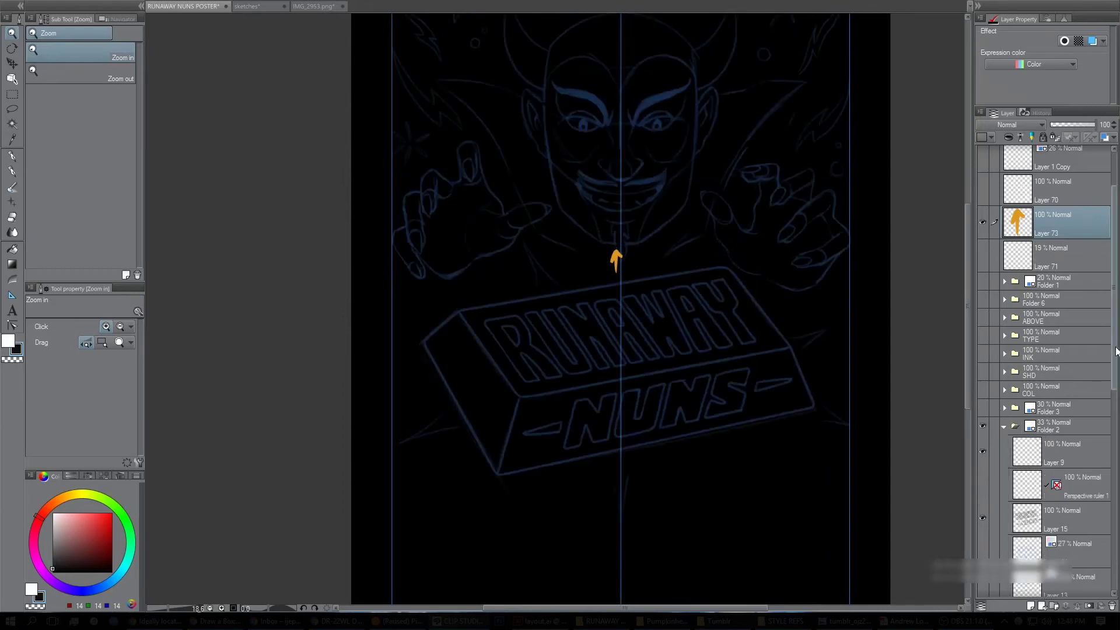
Hide Layer 15's lettering, show Layer 13's rectangular frames on the bar, and check Layer 12, leaving it hidden.
left_click_drag(1114, 353, 1112, 431)
left_click(983, 344)
left_click(985, 412)
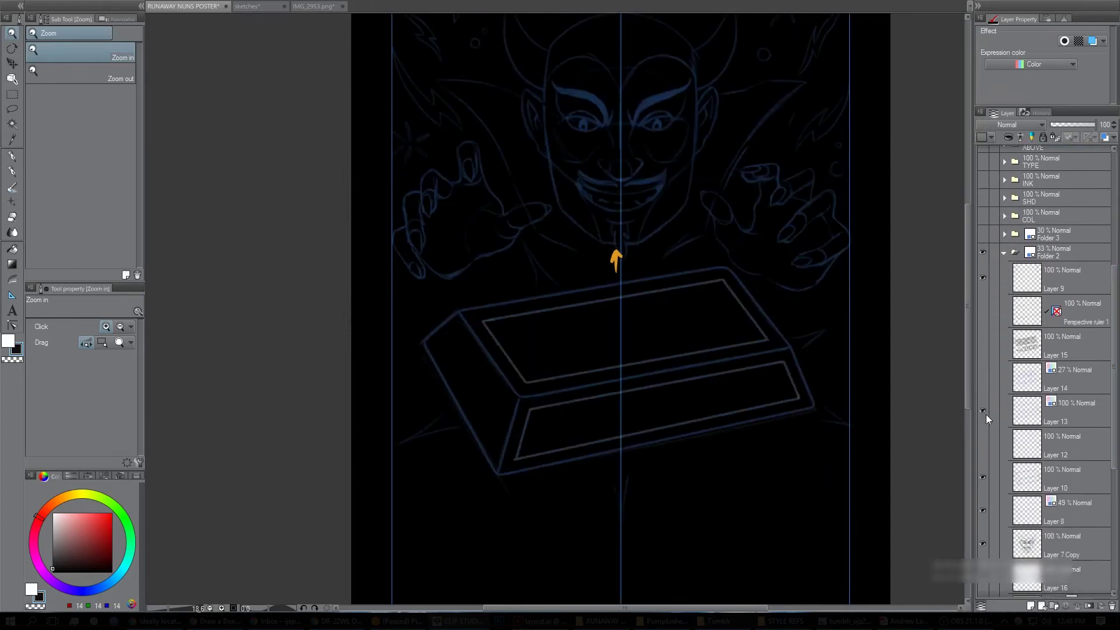
left_click(983, 445)
left_click(981, 445)
Show Layer 3's faint colour rough beneath the sketch and examine the gold bar up close.
scroll(1110, 466, "down", 7)
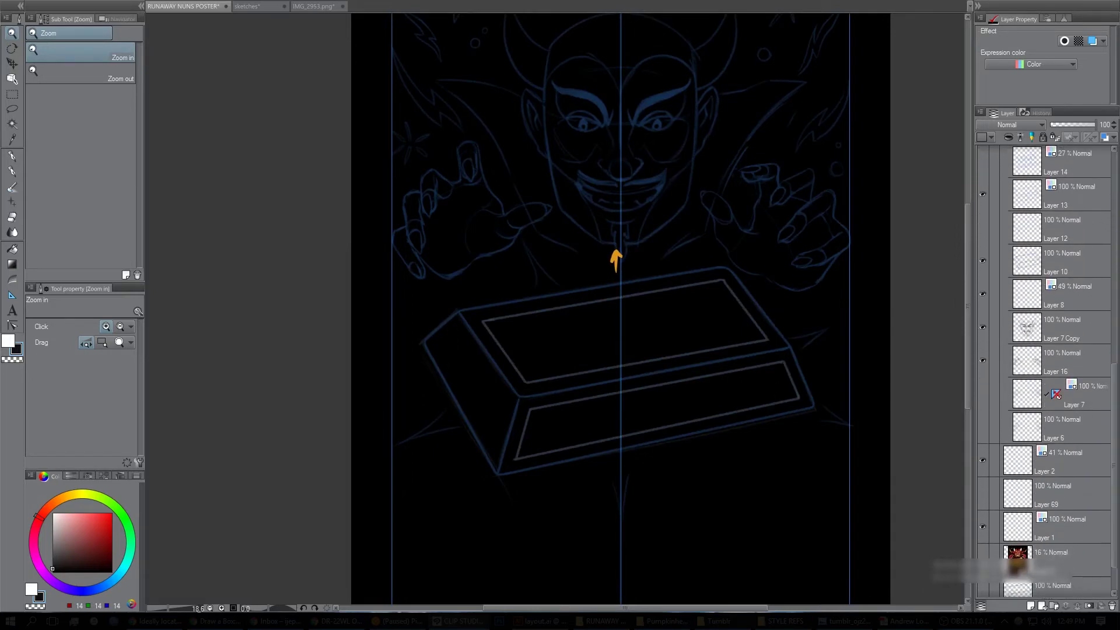
left_click(984, 563)
left_click(623, 358)
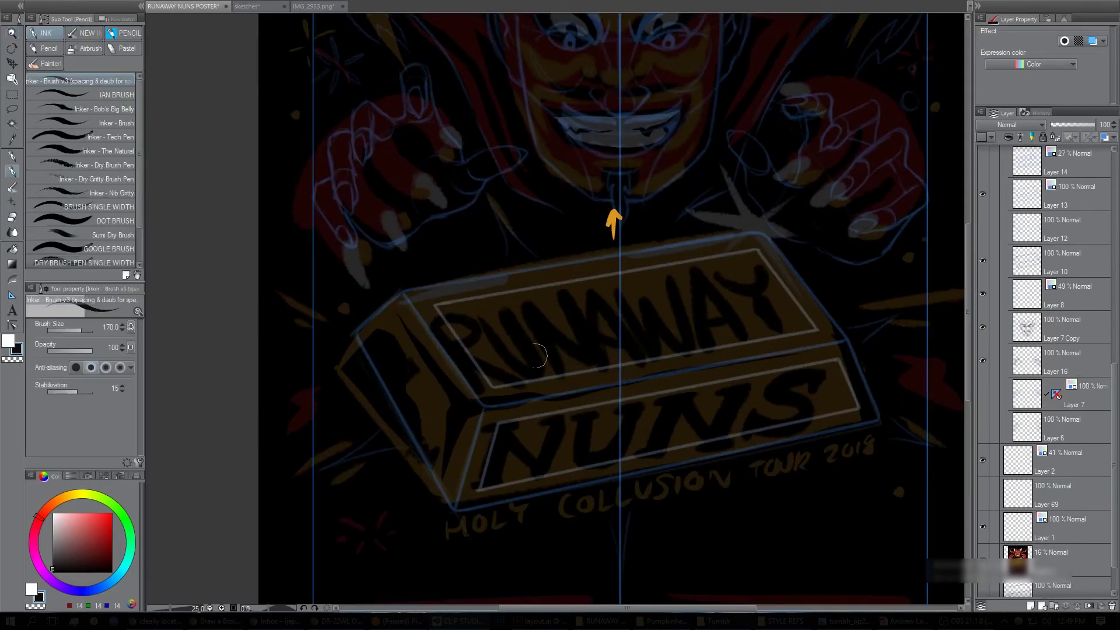
left_click(534, 391)
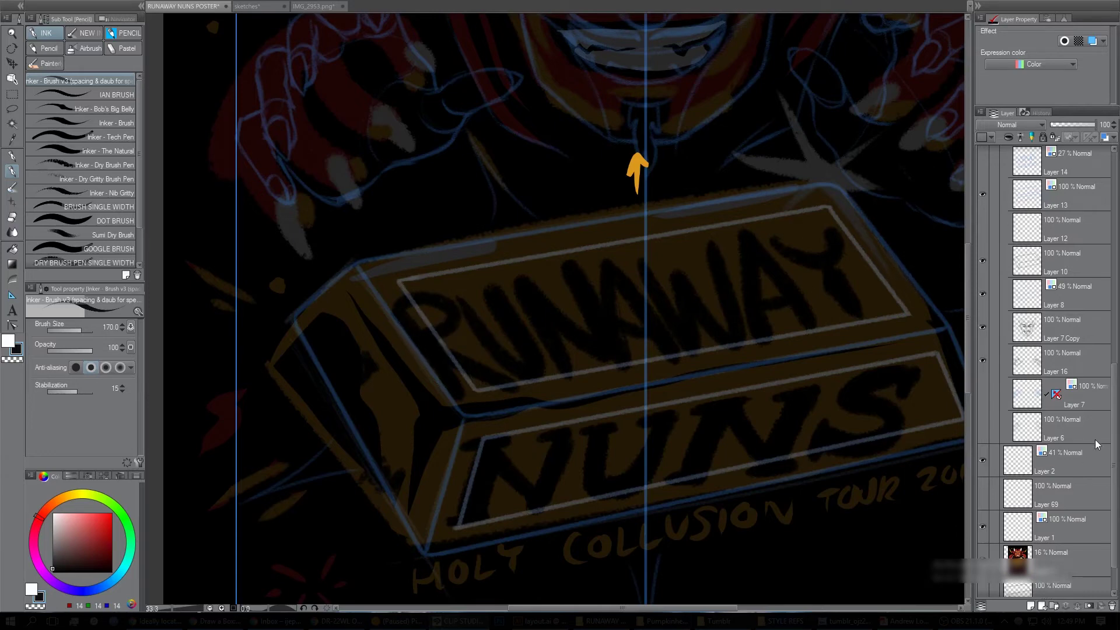
Compare the gold bar with and without Layers 12 and 13, leaving only Layer 13's lettering frames shown.
left_click(983, 228)
left_click(983, 225)
left_click(982, 194)
left_click(982, 191)
left_click(981, 193)
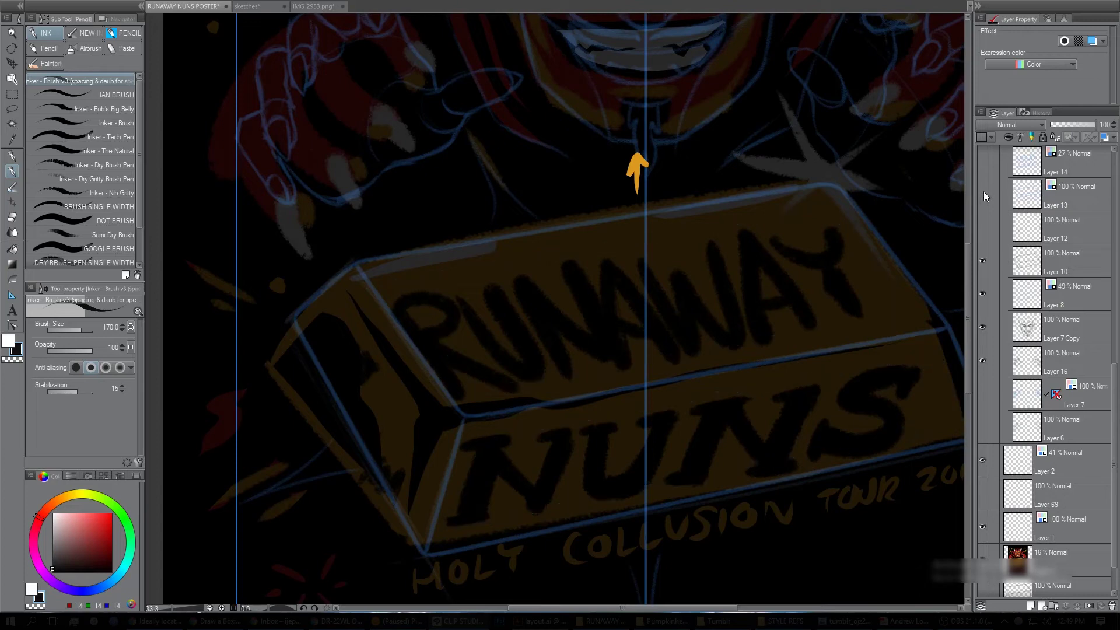
left_click(984, 193)
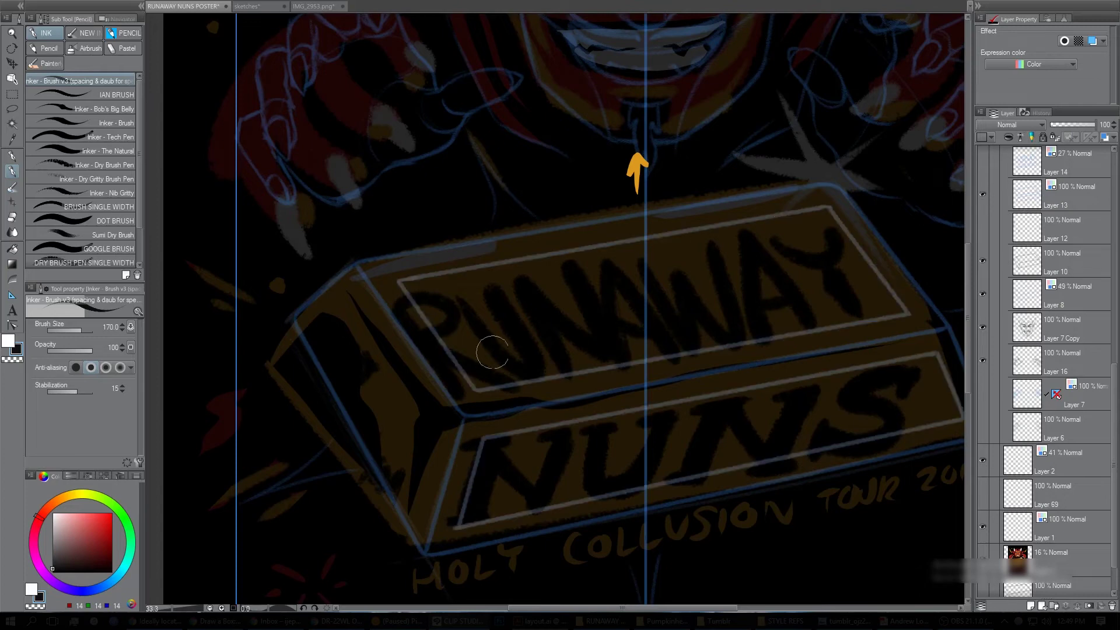
On a new layer above Layer 13, mark the margins on all four sides of the RUNAWAY frame with white dabs.
key("ctrl+shift+n")
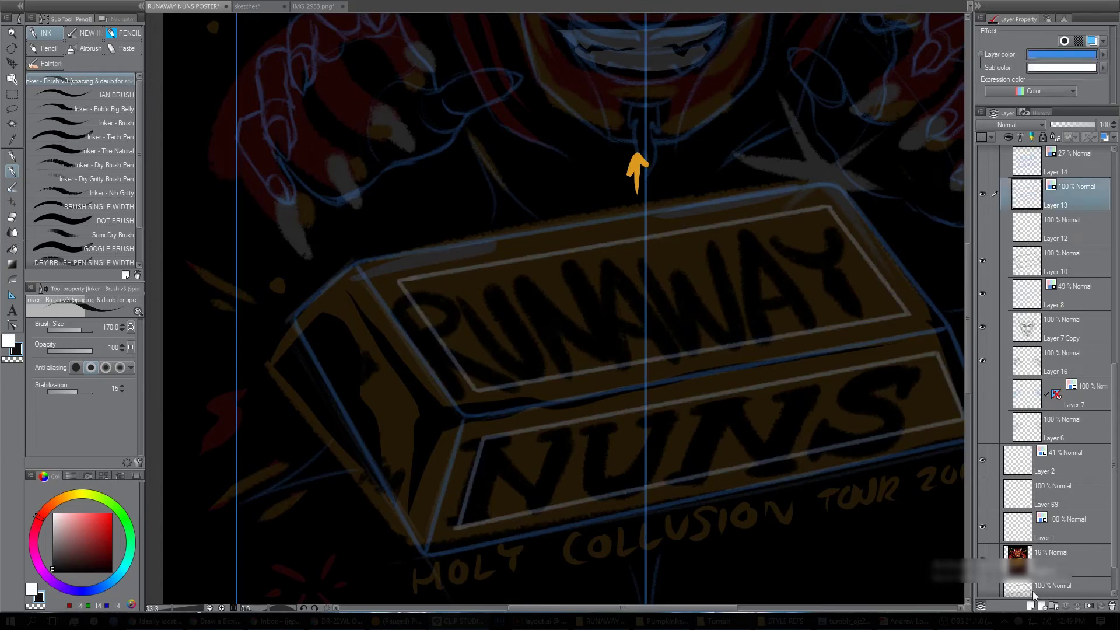
mouse_move(416, 335)
left_mouse_down()
mouse_move(438, 332)
mouse_move(419, 333)
left_mouse_up()
key("ctrl+z")
key("x")
left_click_drag(607, 234, 602, 228)
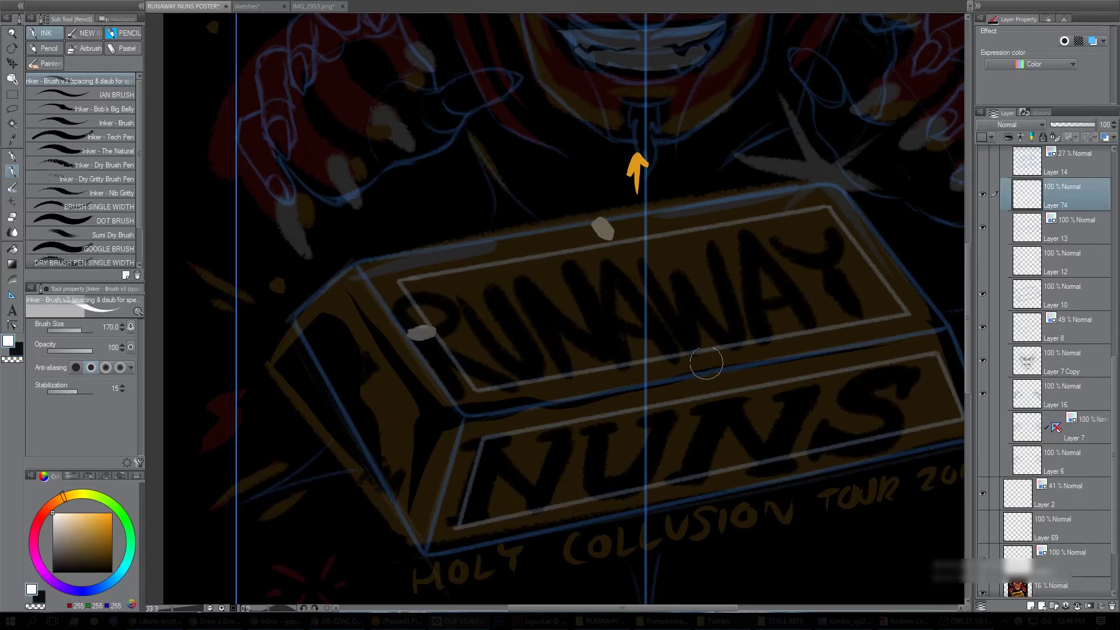
left_click(707, 359)
left_click(879, 253)
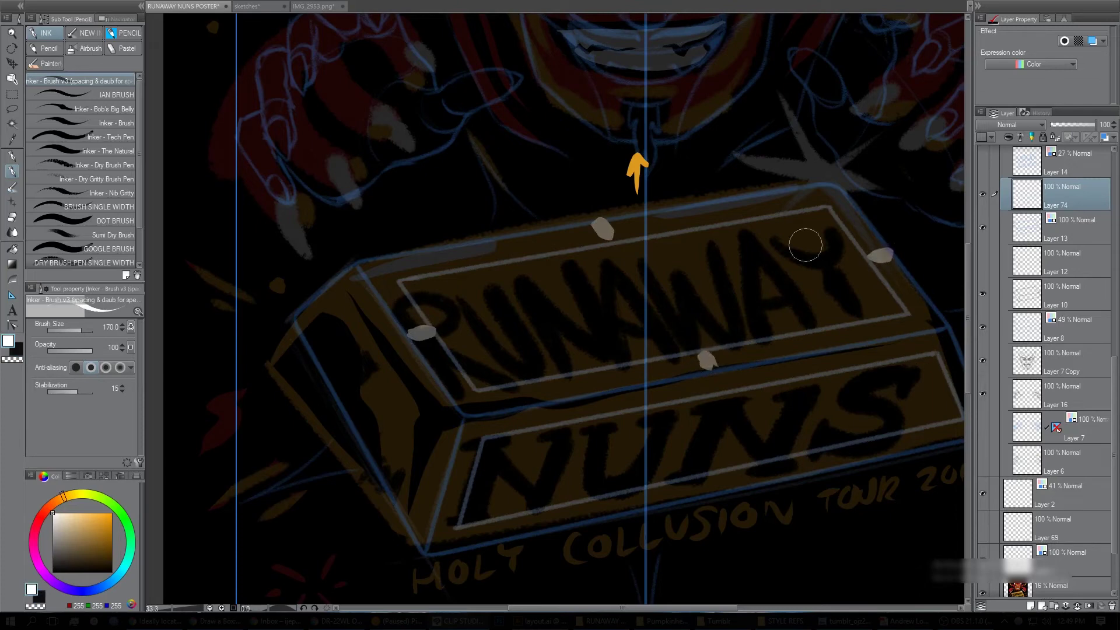
Hide the layer with the white dabs, show Layer 14's lettering sketch and set its opacity to 100%.
left_click(983, 195)
scroll(1103, 339, "up", 2)
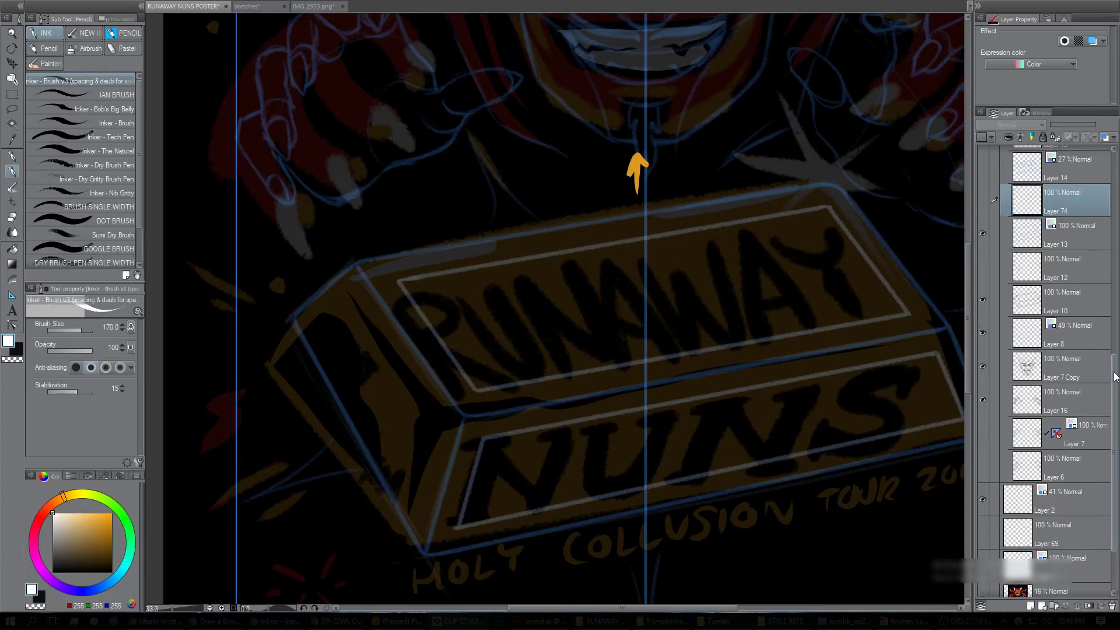
left_click(983, 199)
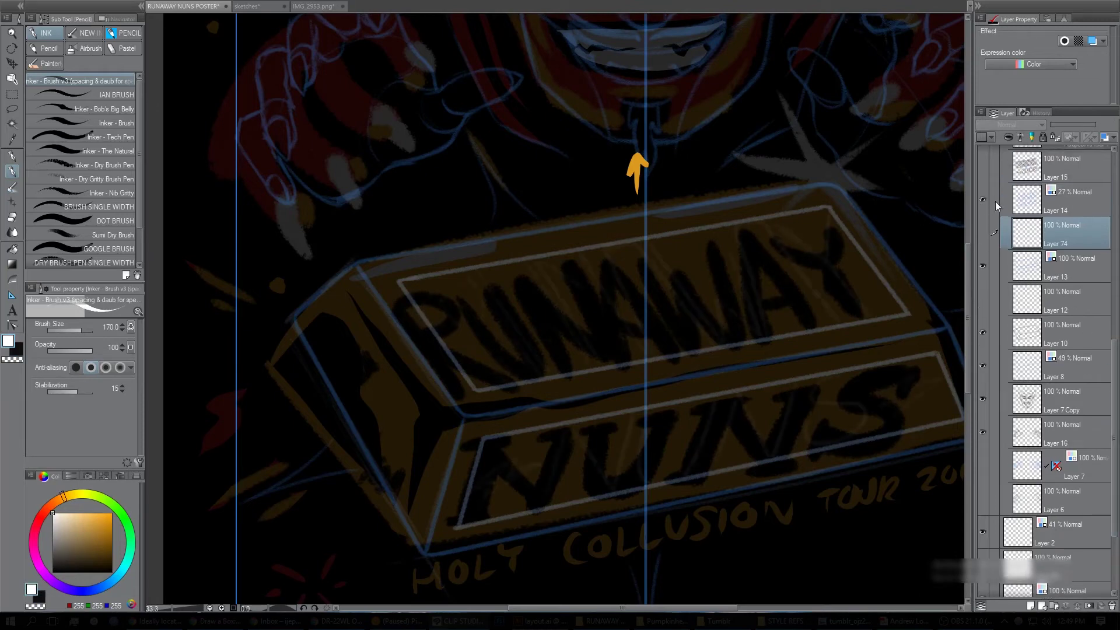
left_click(1049, 202)
left_click_drag(1061, 124, 1096, 124)
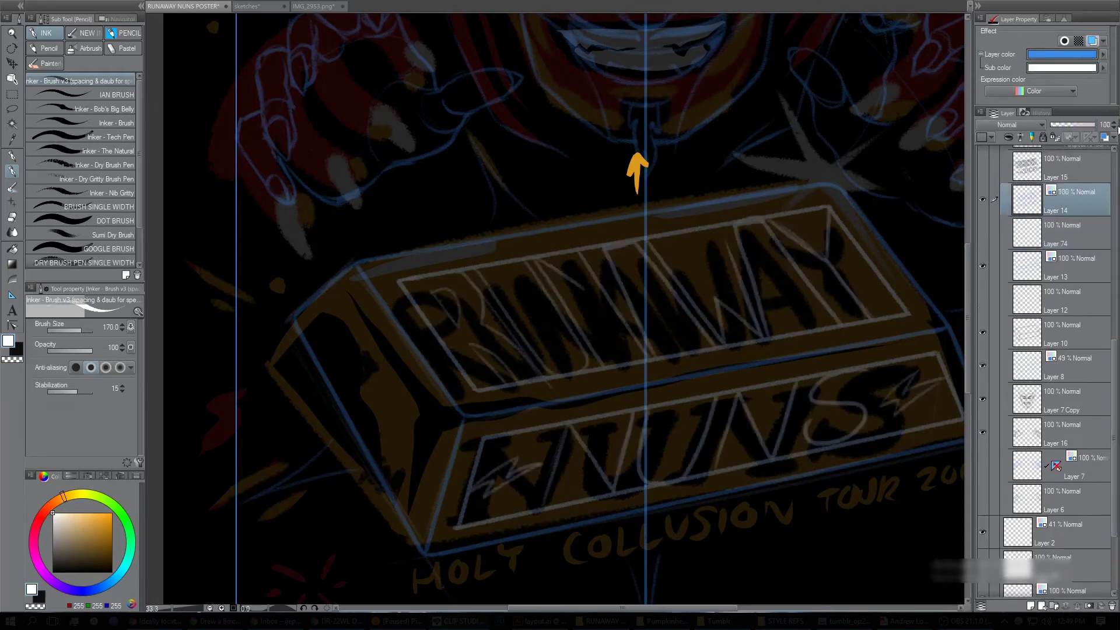
left_click_drag(894, 502, 858, 453)
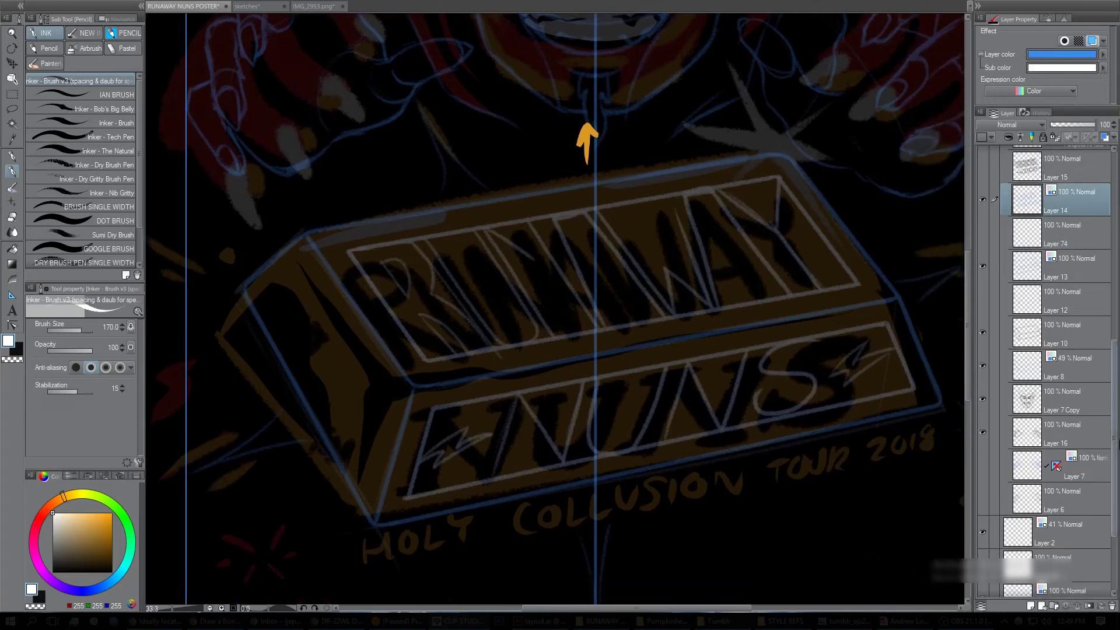
Hide Layer 3's colour rough and add a new layer directly above Layer 14.
scroll(1116, 495, "down", 5)
left_click(983, 513)
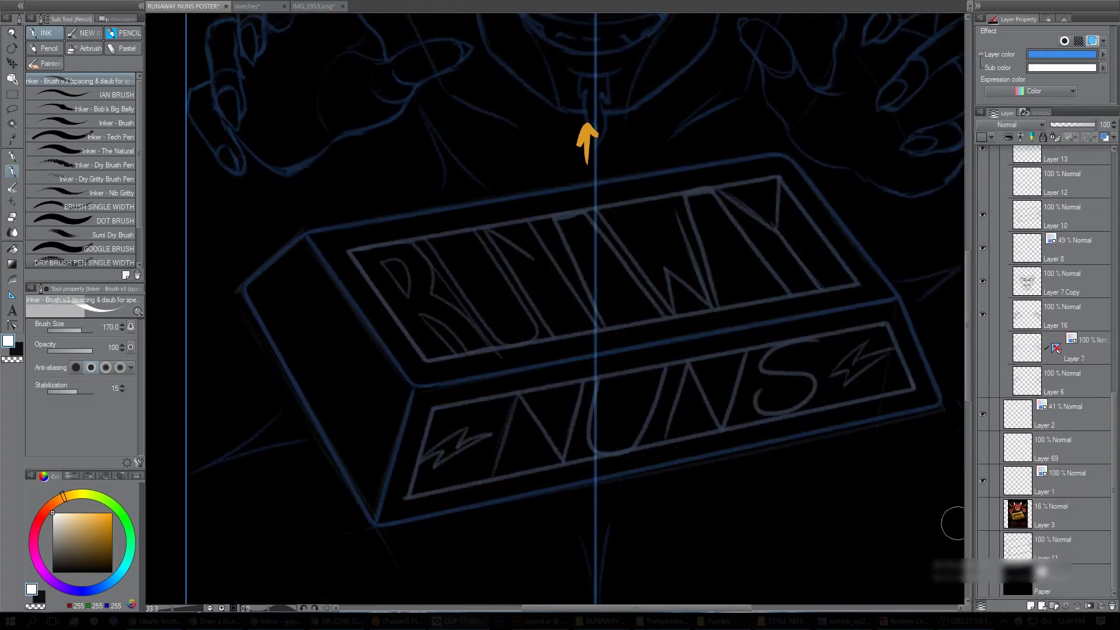
left_click_drag(1114, 416, 1118, 322)
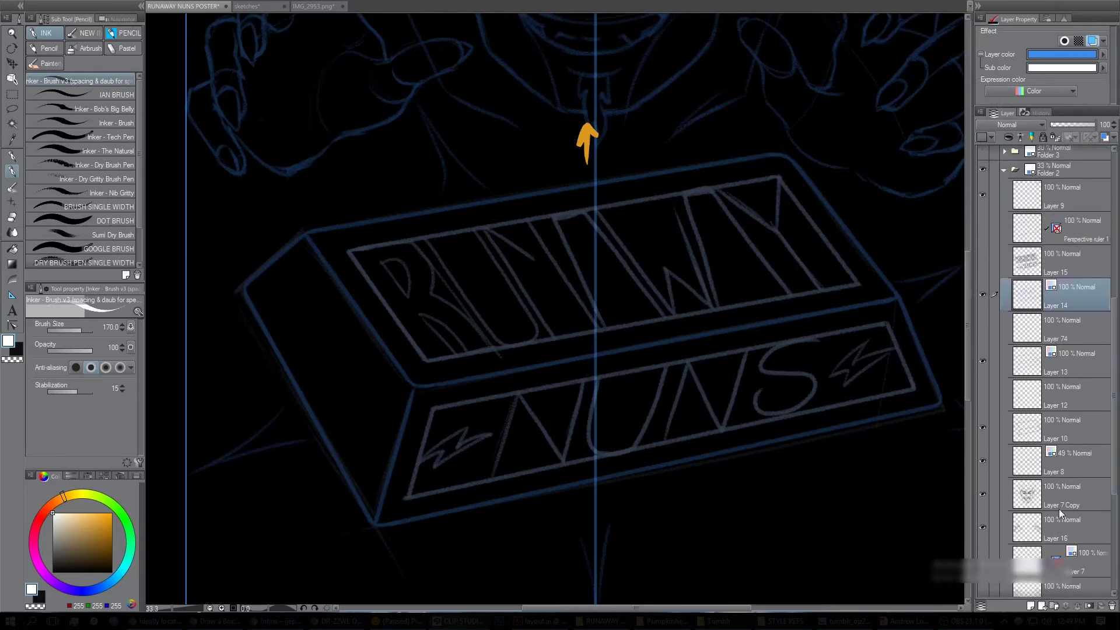
left_click(1031, 607)
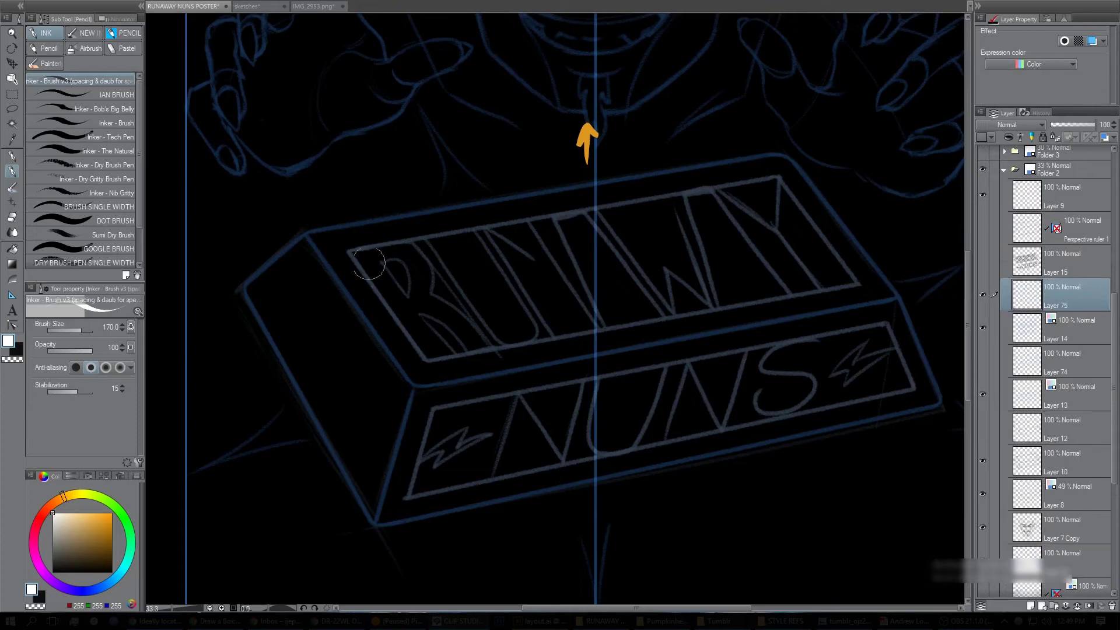
Divide the RUNAWAY frame into slanted letter columns with thick white strokes and write R, U, N, A, W in the first five.
left_click_drag(783, 186, 845, 256)
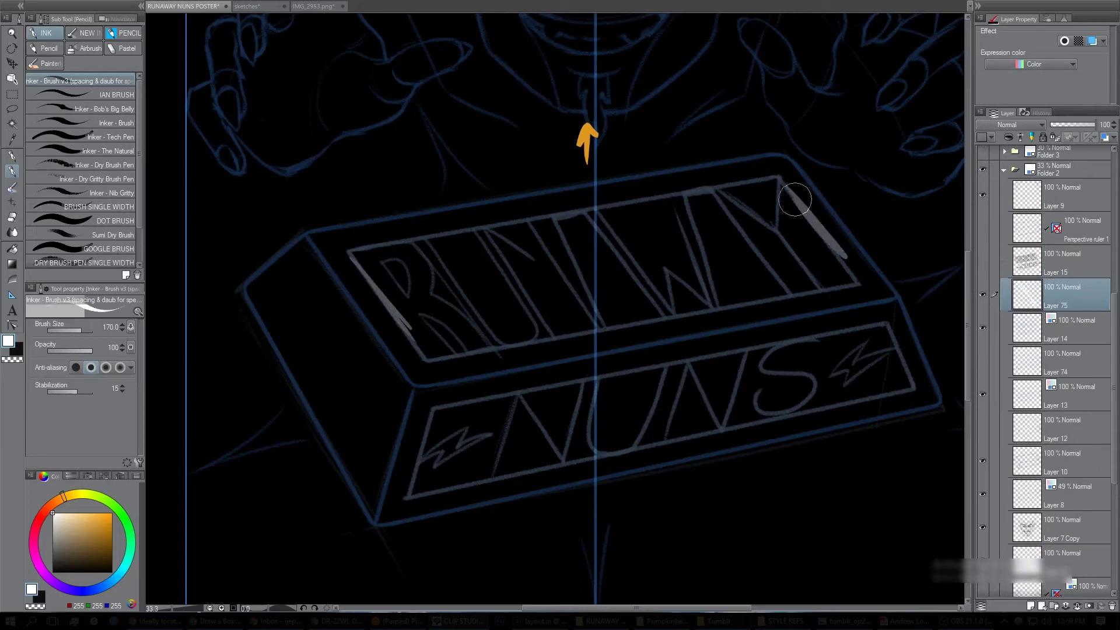
left_click_drag(415, 236, 502, 354)
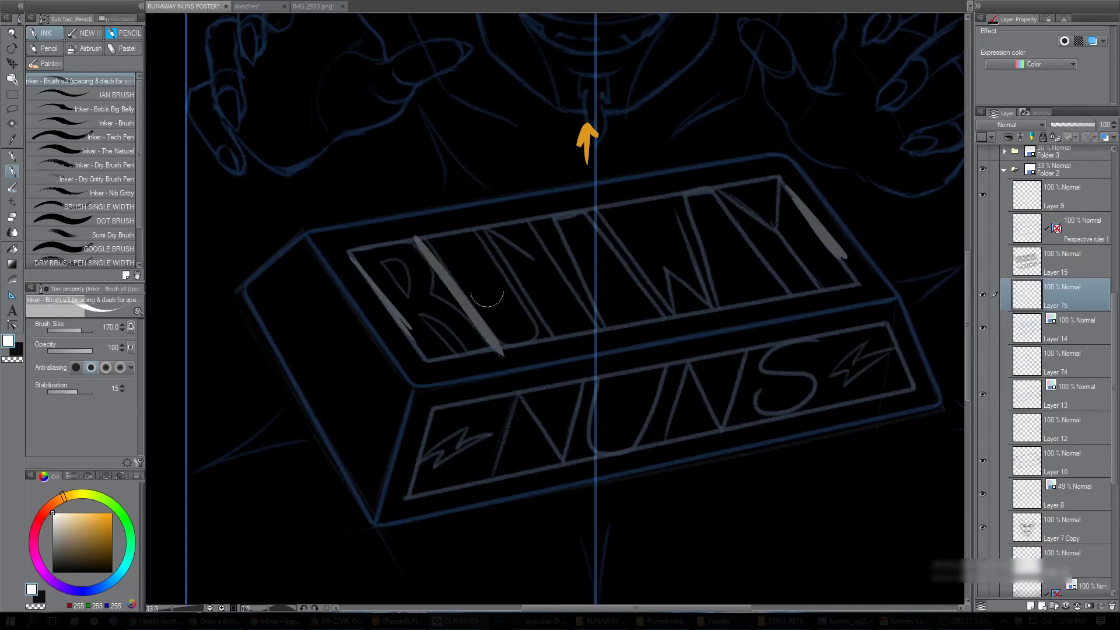
left_click_drag(473, 225, 561, 349)
left_click_drag(532, 222, 615, 343)
left_click_drag(593, 213, 673, 330)
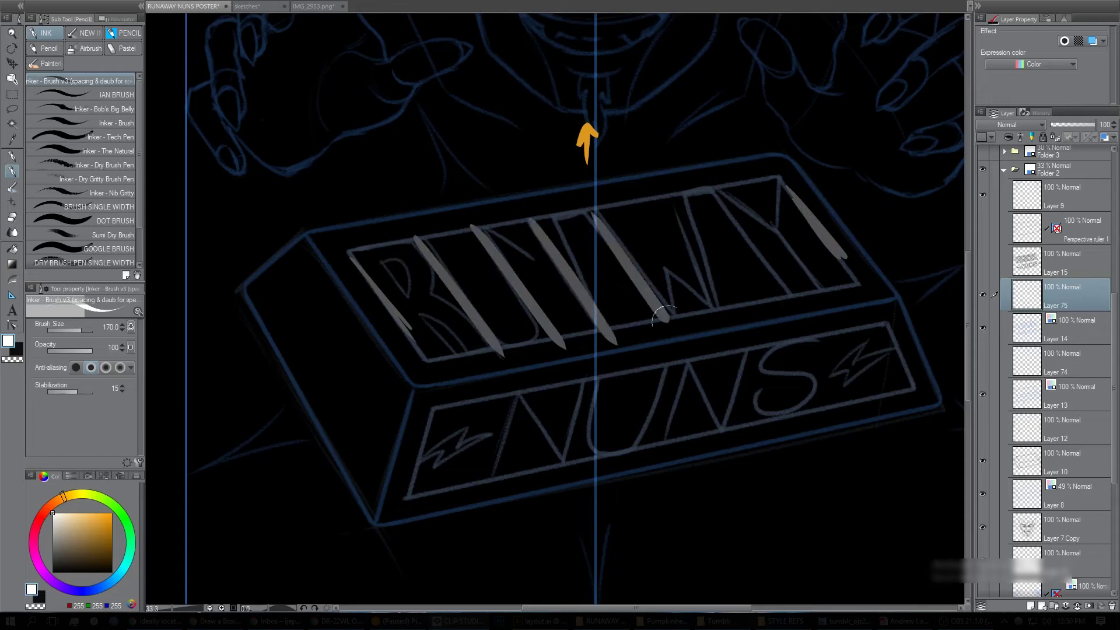
left_click_drag(668, 195, 737, 327)
left_click_drag(704, 184, 806, 315)
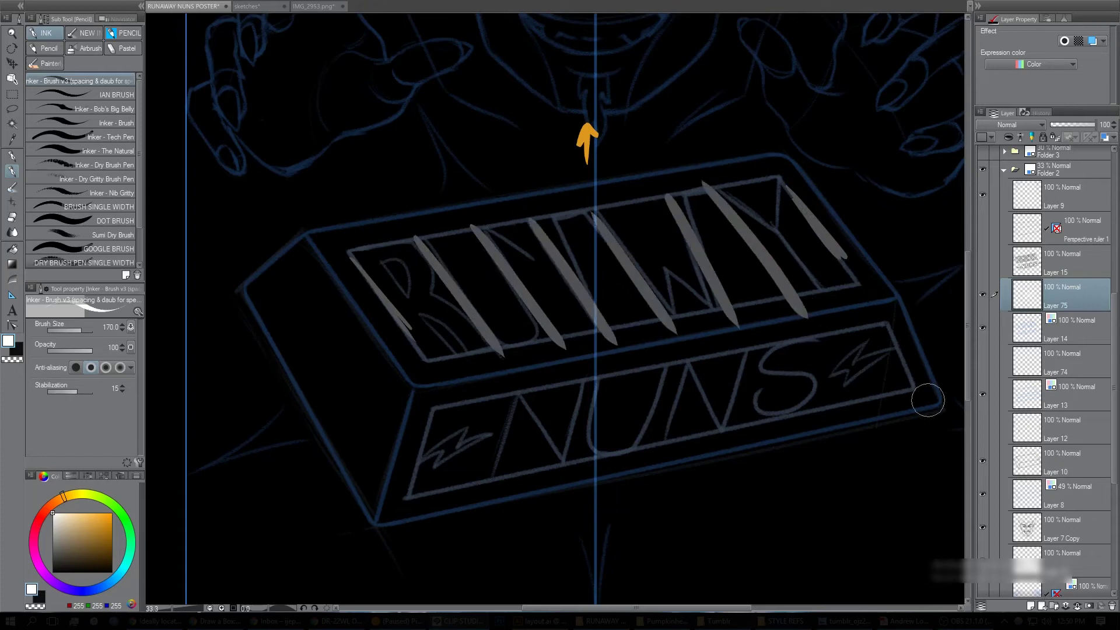
mouse_move(398, 276)
left_mouse_down()
mouse_move(408, 307)
mouse_move(441, 292)
mouse_move(496, 296)
mouse_move(511, 260)
mouse_move(541, 282)
mouse_move(546, 252)
left_mouse_up()
mouse_move(596, 280)
left_mouse_down()
mouse_move(612, 261)
mouse_move(670, 267)
mouse_move(664, 227)
left_mouse_up()
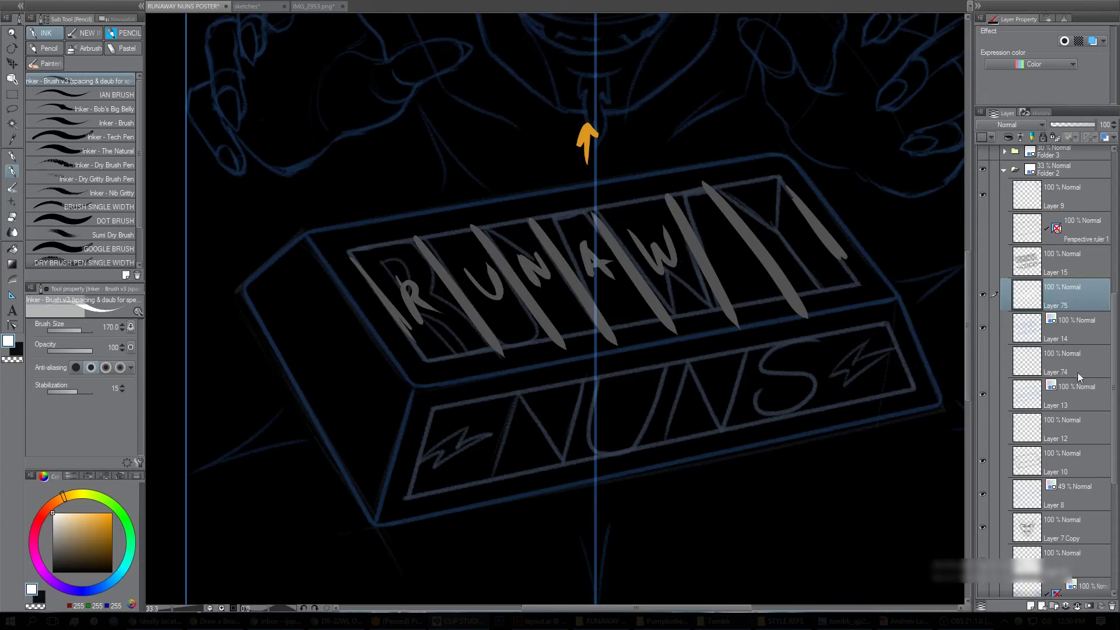
Hide the layer with the column strokes and set Layer 14's opacity to 61%.
left_click(982, 294)
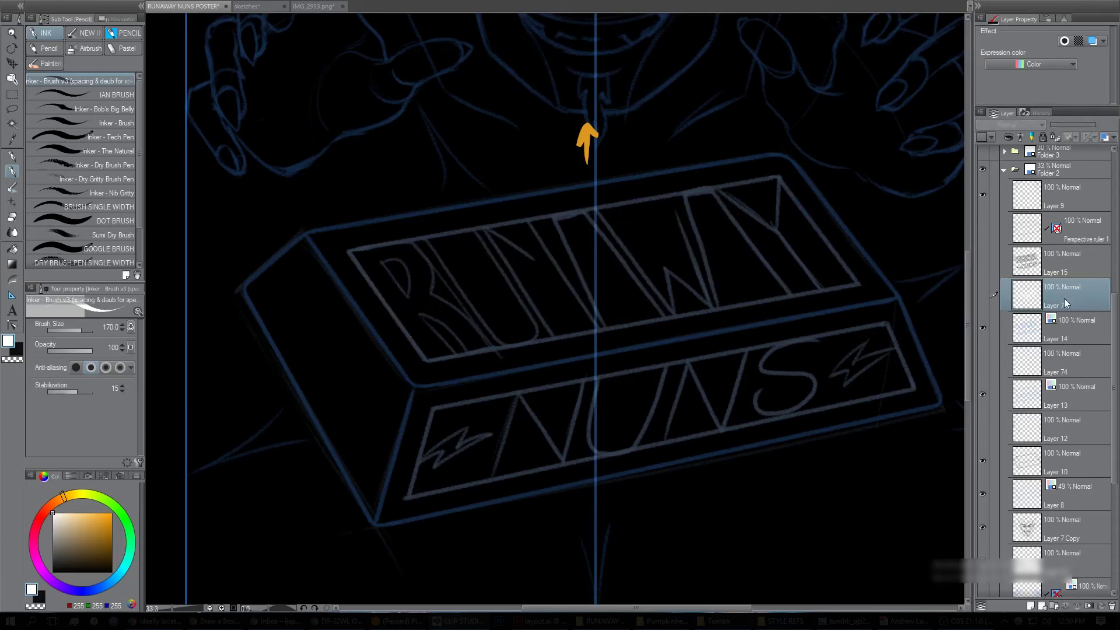
left_click(1068, 320)
left_click_drag(1069, 121, 1080, 130)
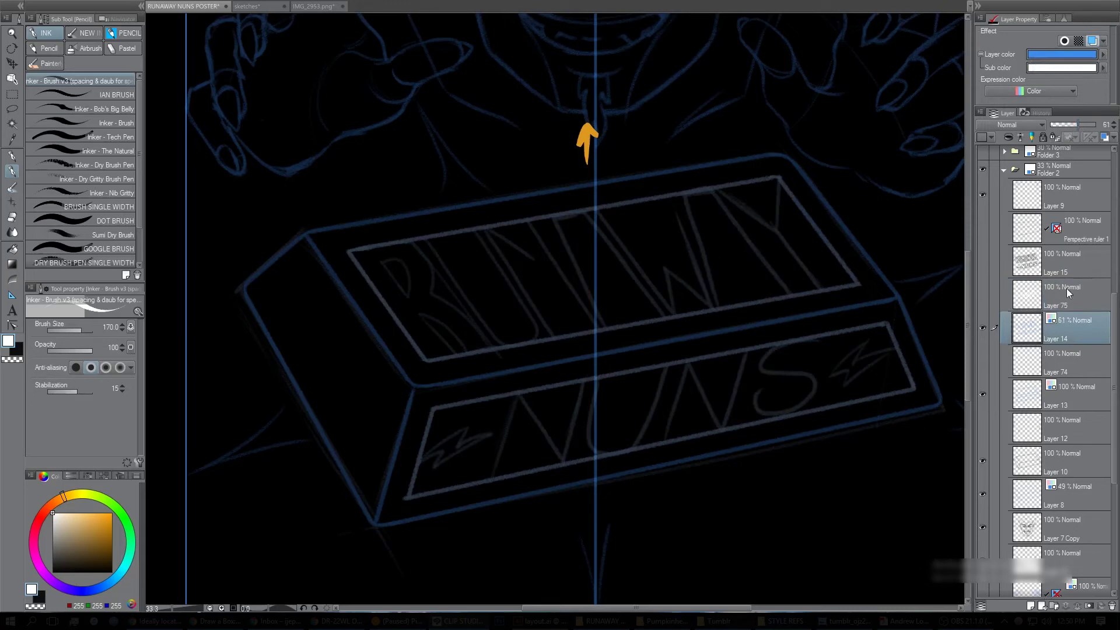
Show Layer 15's outlined block lettering and turn its blue lines white.
left_click(983, 260)
left_click(1059, 260)
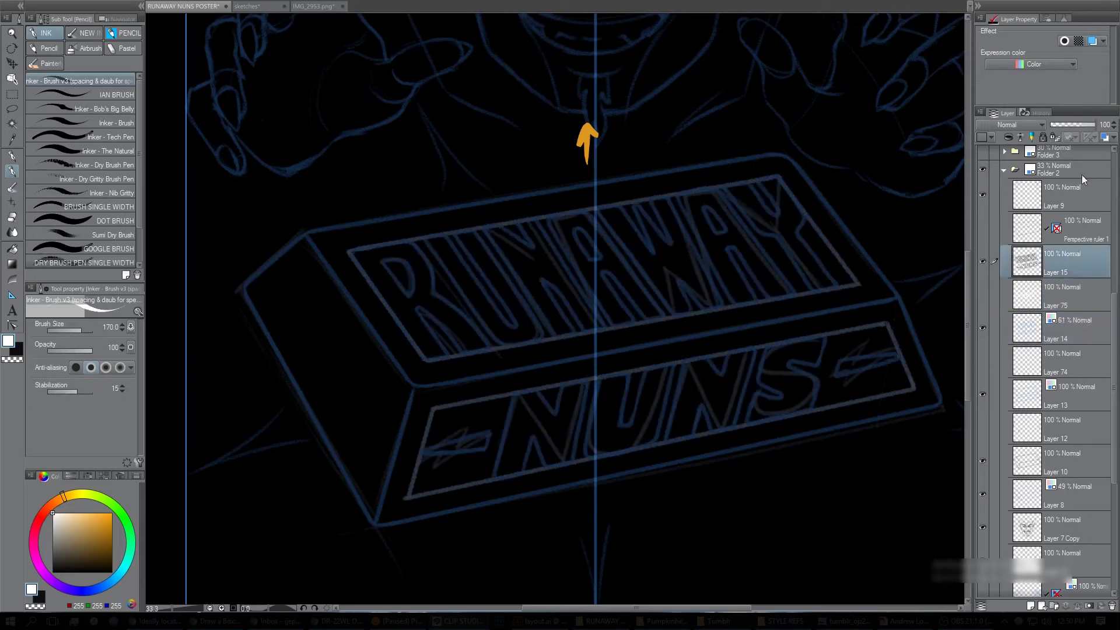
left_click(1063, 170)
left_click(1094, 40)
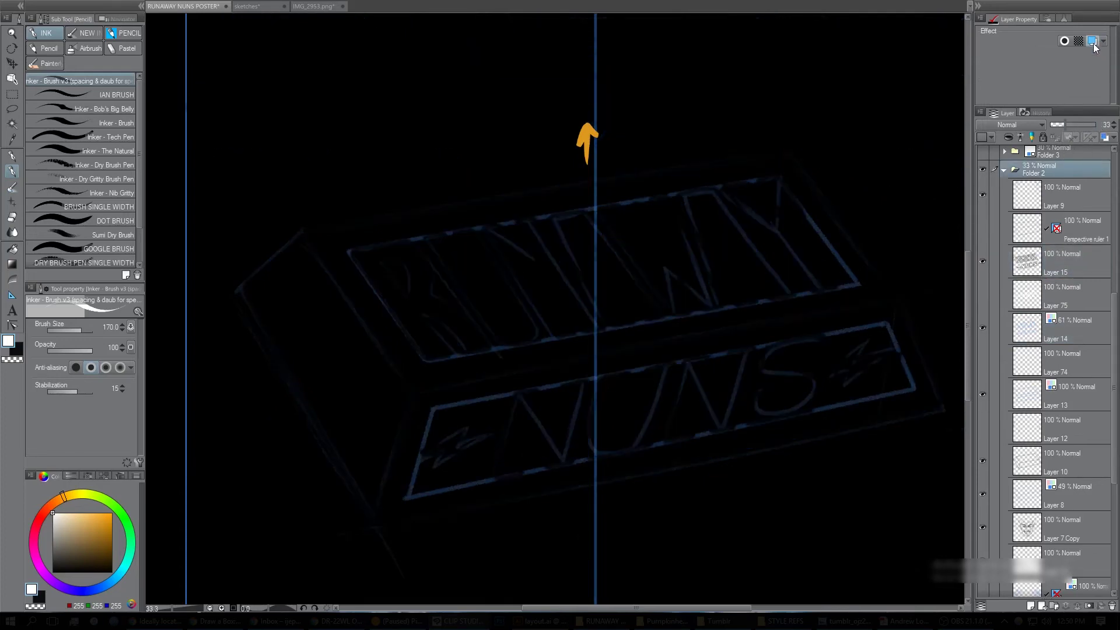
left_click(1102, 270)
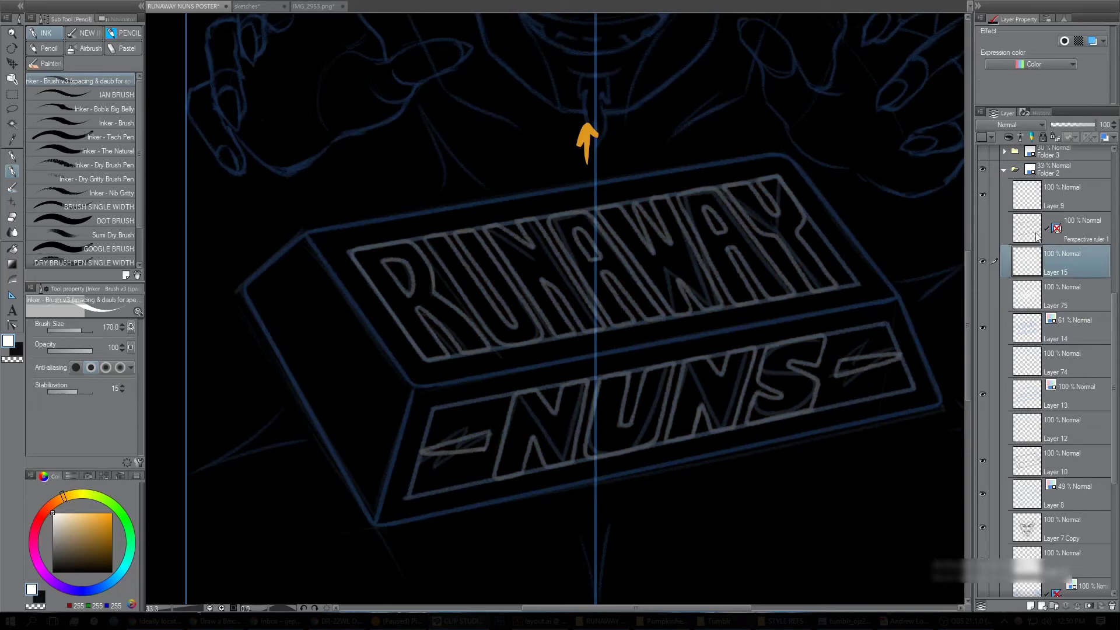
Compare Layer 15's block lettering with Layer 14's skeleton letters by toggling their visibility, leaving both layers shown.
left_click(984, 328)
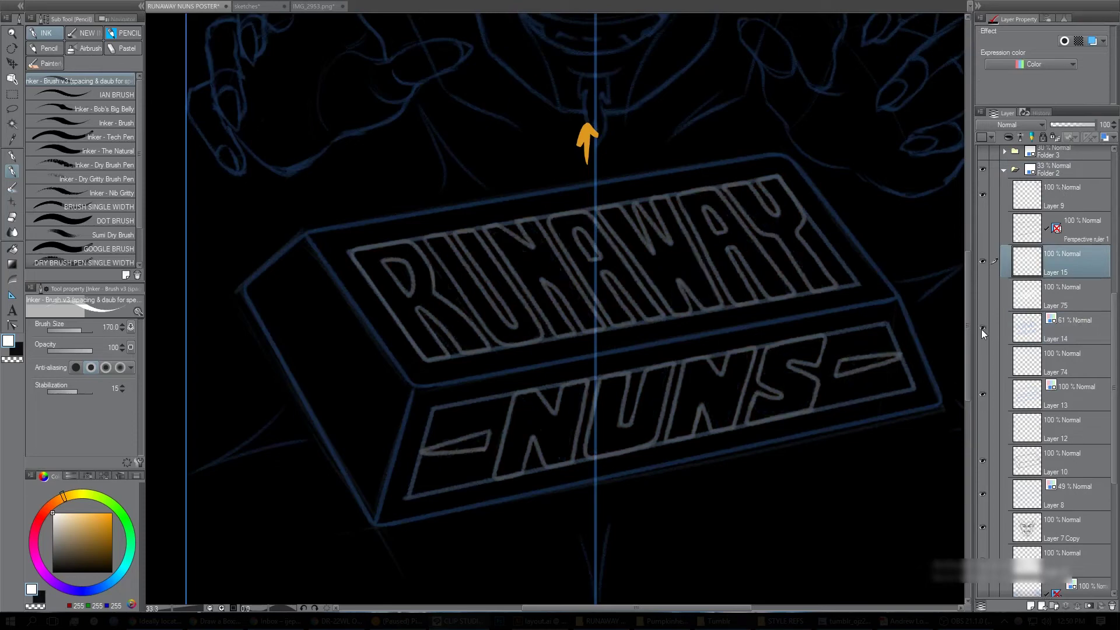
left_click(982, 329)
left_click(984, 260)
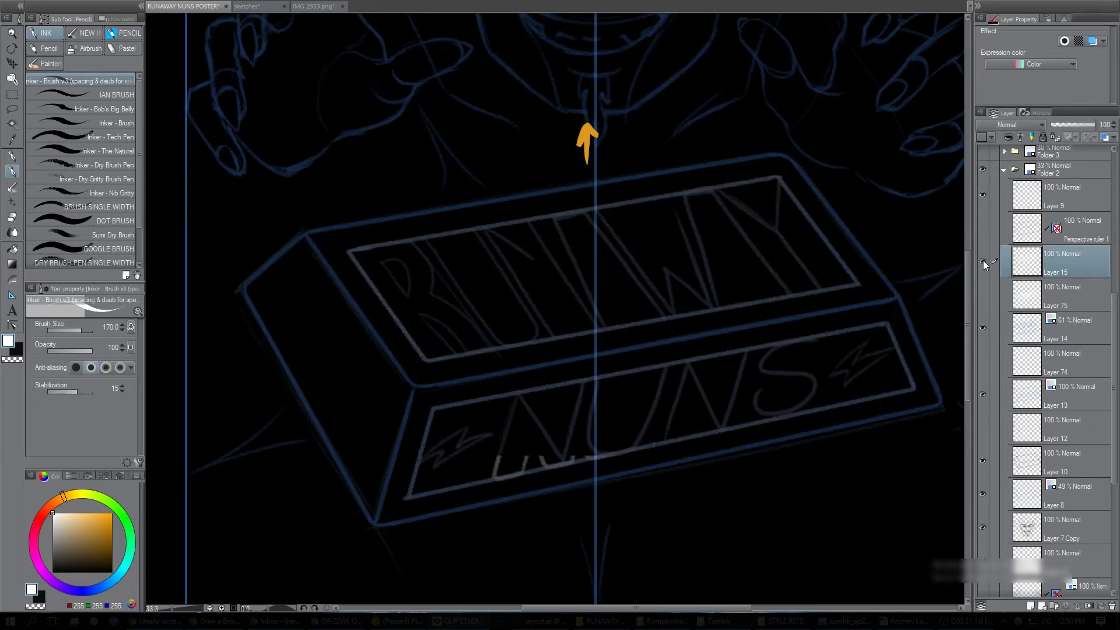
left_click(982, 261)
left_click(982, 264)
left_click(982, 263)
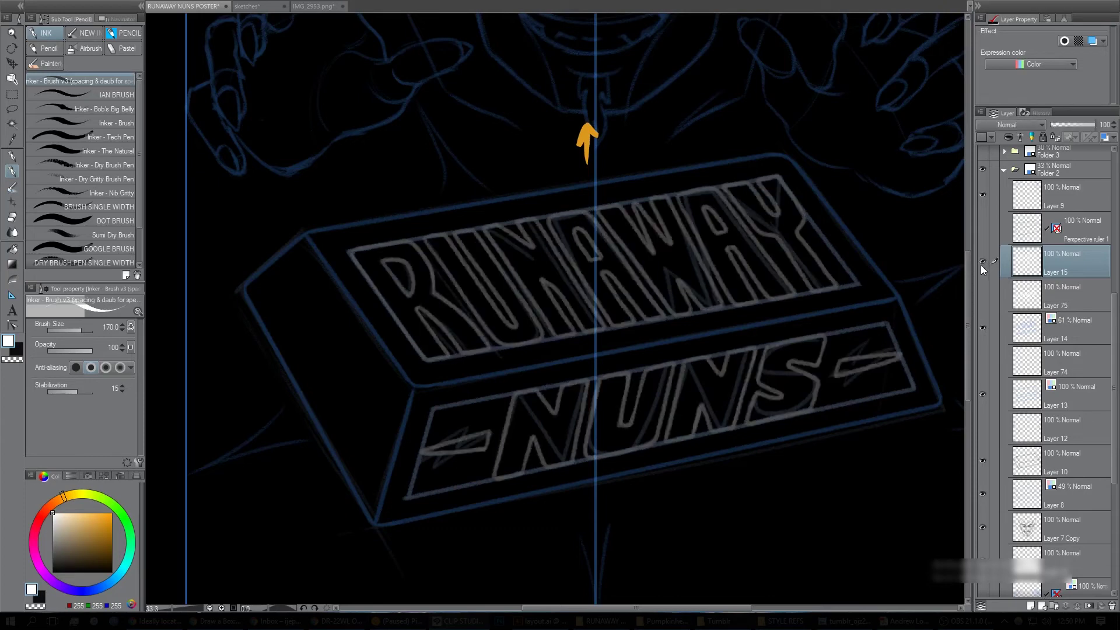
left_click(980, 263)
left_click(980, 263)
left_click(982, 328)
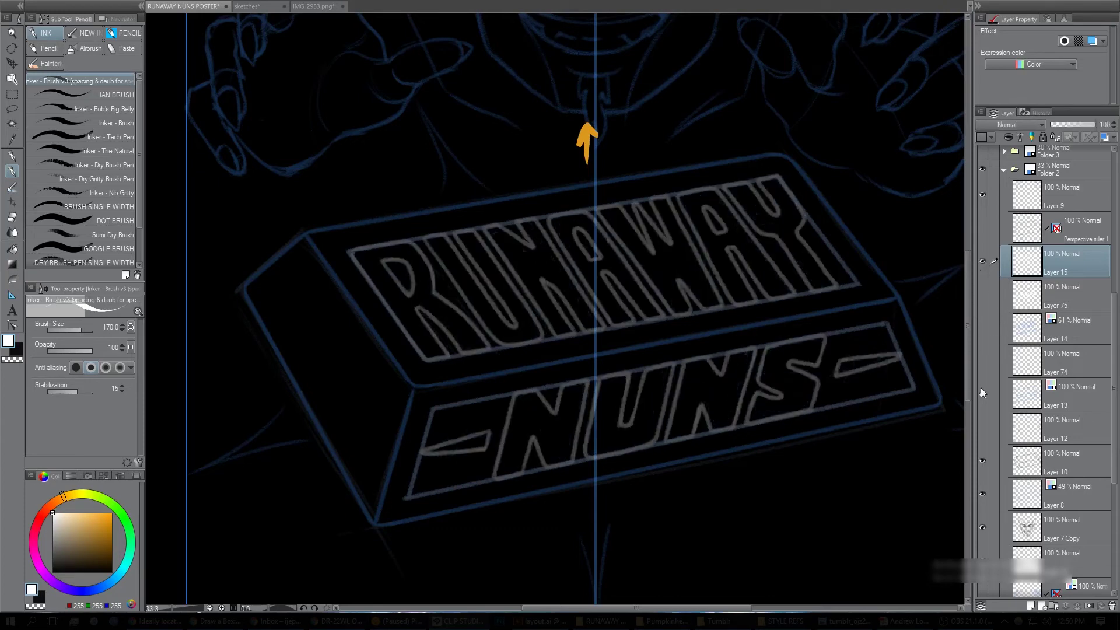
left_click(985, 327)
left_click(984, 263)
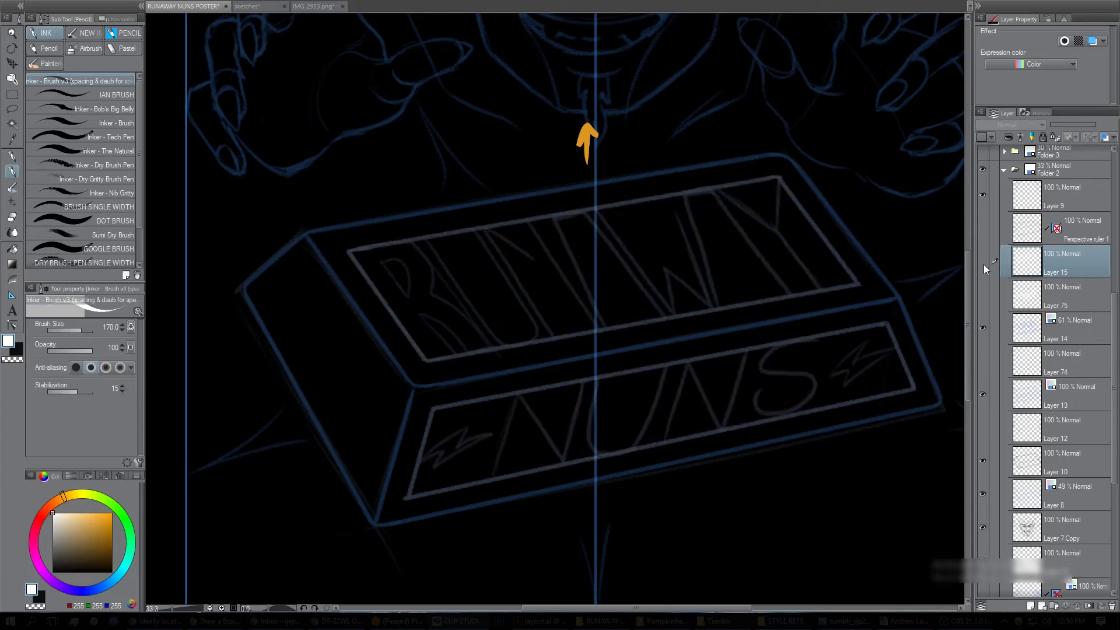
left_click(983, 260)
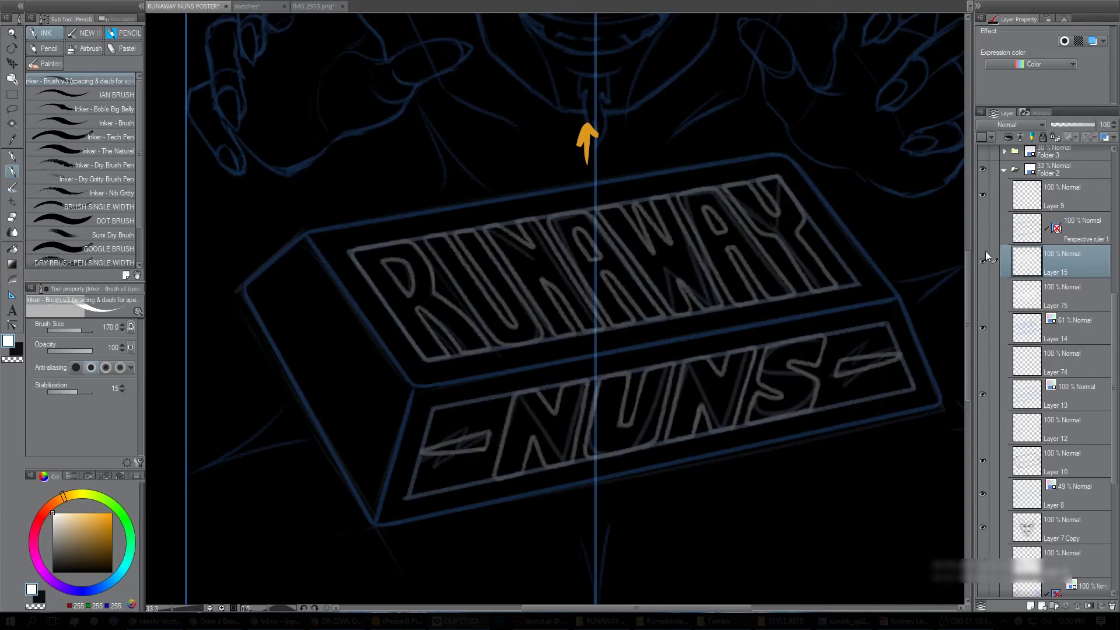
left_click(982, 261)
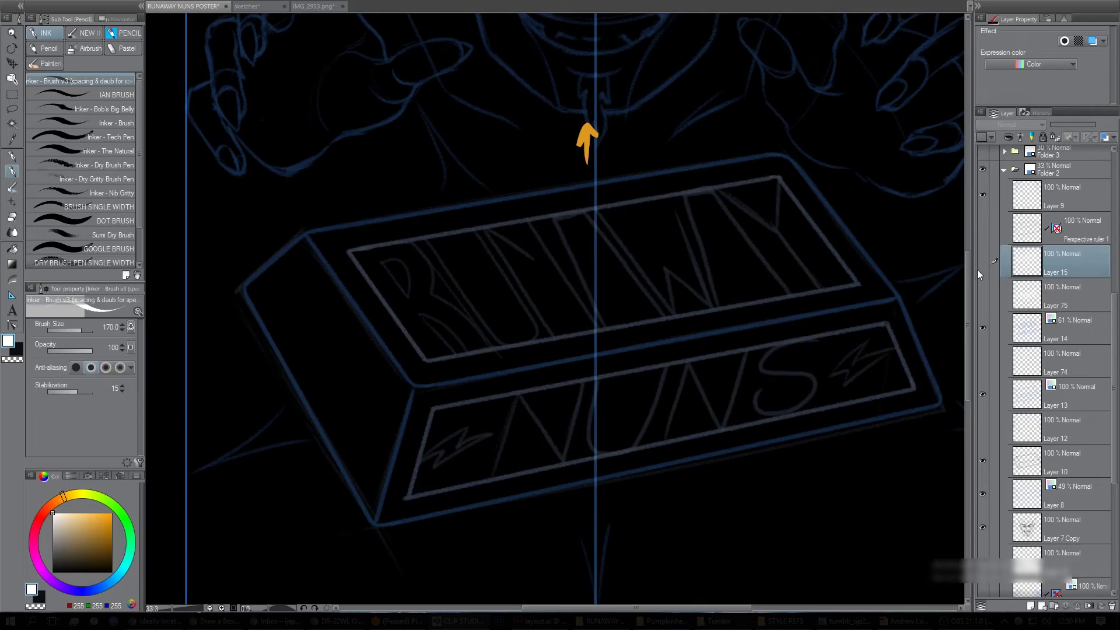
left_click(982, 261)
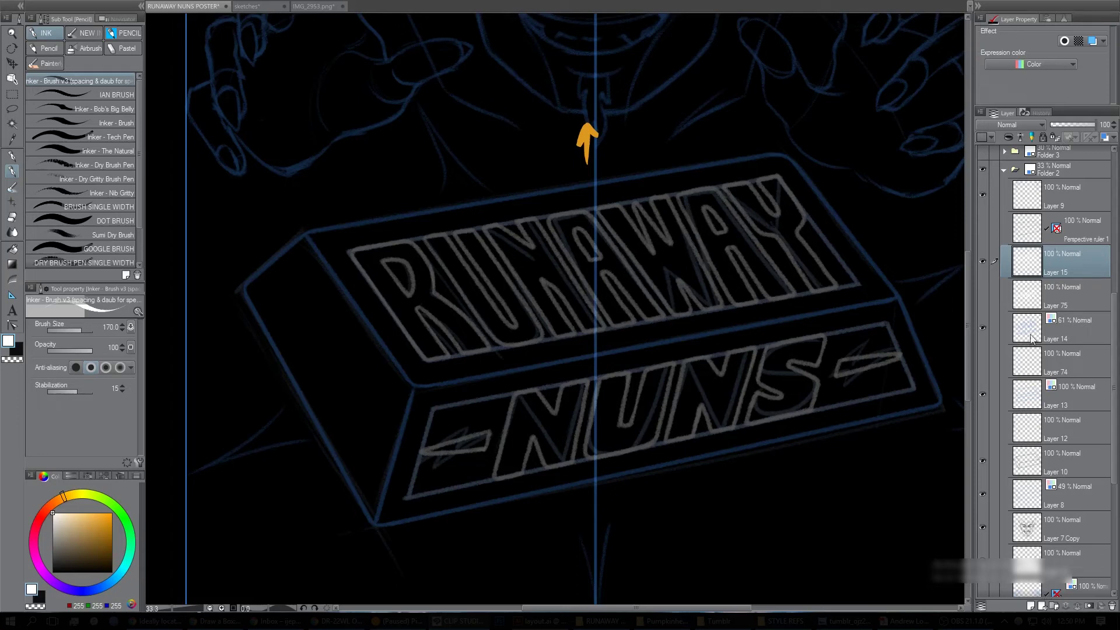
Mark the gaps between the letters of NUNS and the first letters of RUNAWAY with short, thick white strokes.
mouse_move(670, 418)
left_mouse_down()
mouse_move(676, 381)
mouse_move(670, 421)
left_mouse_up()
mouse_move(758, 361)
left_mouse_down()
mouse_move(747, 404)
mouse_move(750, 383)
left_mouse_up()
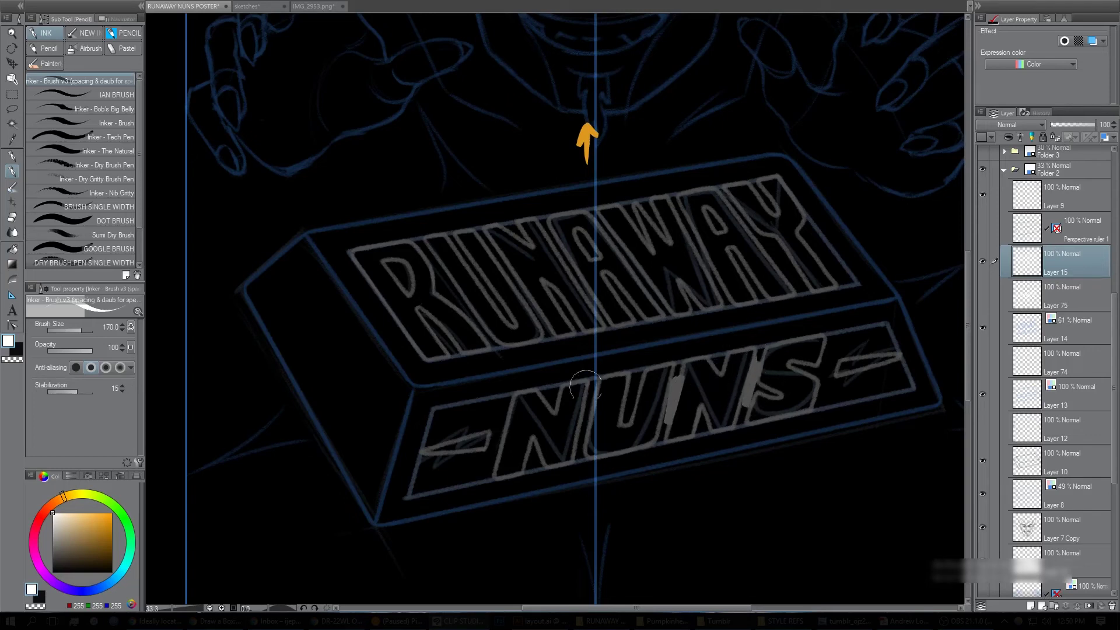
mouse_move(585, 386)
left_mouse_down()
mouse_move(583, 440)
mouse_move(586, 403)
left_mouse_up()
mouse_move(475, 300)
left_mouse_down()
mouse_move(489, 340)
mouse_move(469, 312)
left_mouse_up()
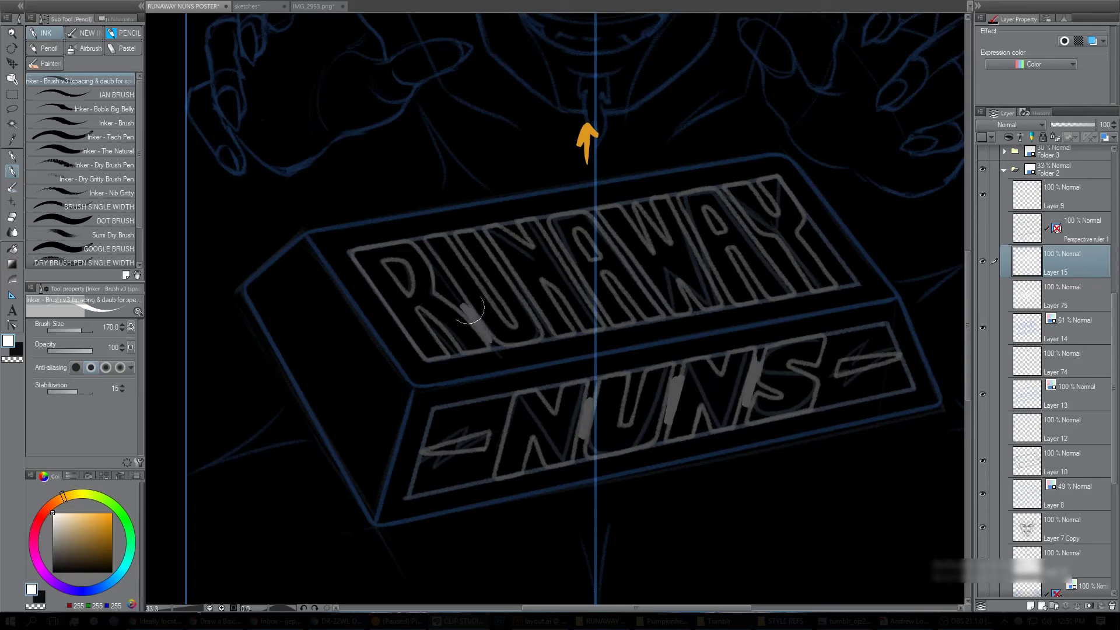
mouse_move(525, 265)
left_mouse_down()
mouse_move(505, 300)
mouse_move(517, 279)
left_mouse_up()
mouse_move(580, 256)
left_mouse_down()
mouse_move(563, 286)
mouse_move(578, 267)
left_mouse_up()
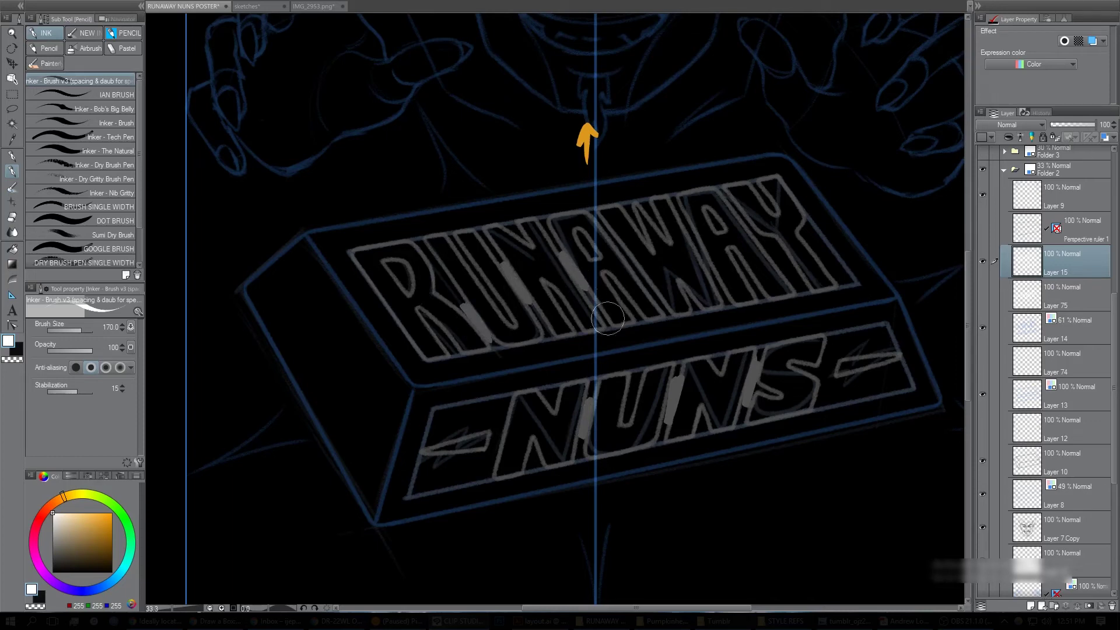
Undo all the white strokes marking the gaps between the letters.
key("ctrl+z")
key("ctrl+z")
key("ctrl+z")
key("ctrl+z")
key("ctrl+y")
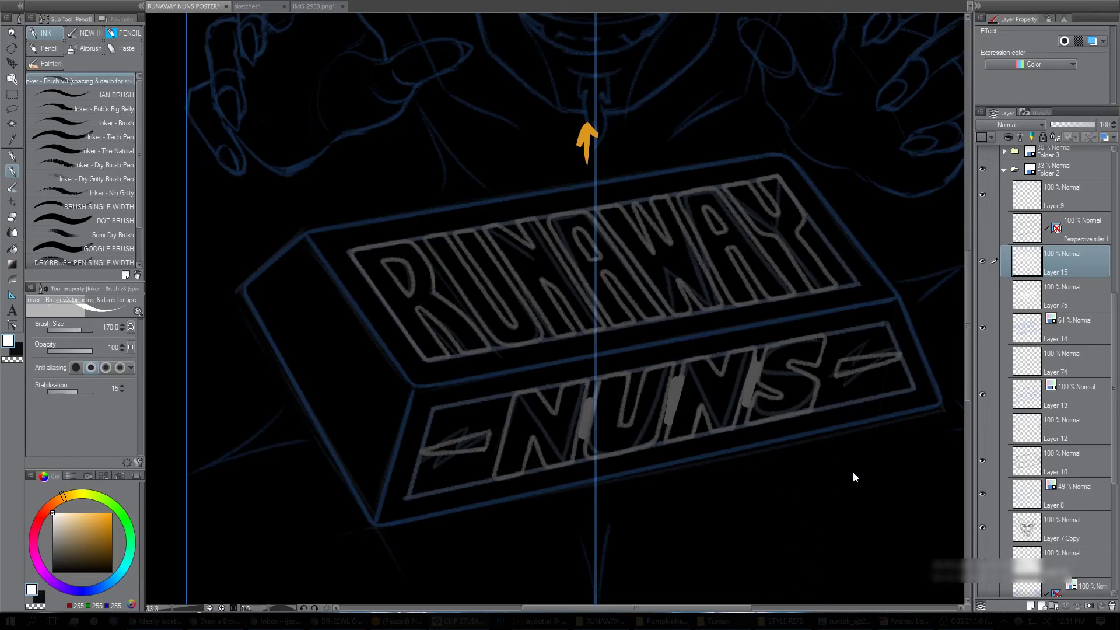
key("ctrl+y")
key("ctrl+z")
key("ctrl+z")
key("ctrl+z")
key("ctrl+z")
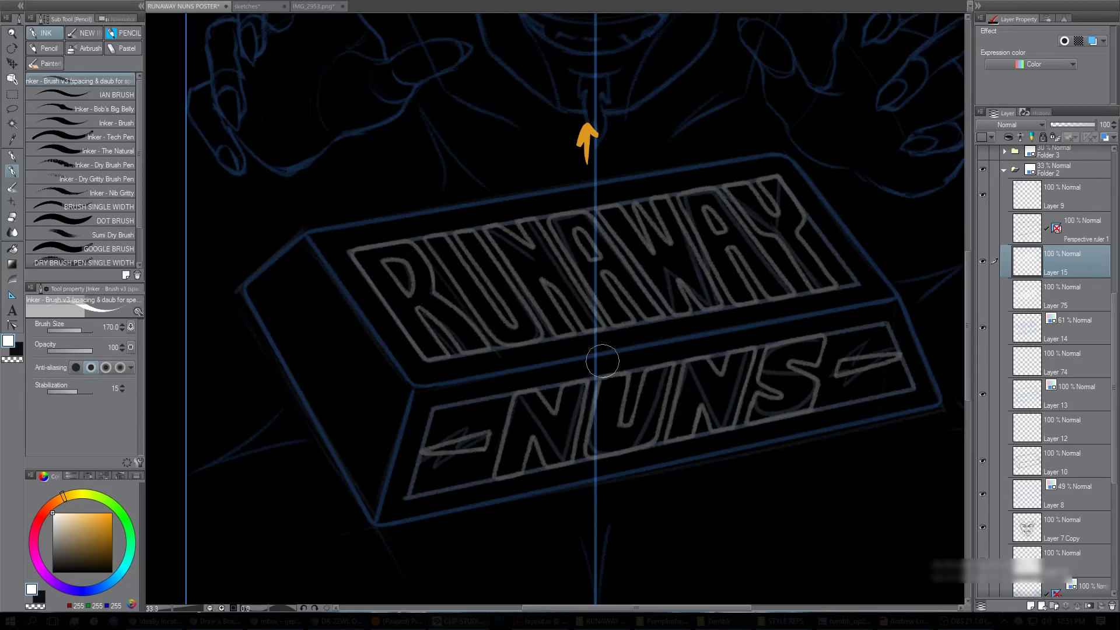
Mark the margins just above and below the RUNAWAY frame with short white dashes on Layer 15.
left_click_drag(512, 209, 530, 208)
left_click_drag(428, 371, 497, 361)
scroll(830, 320, "down", 2)
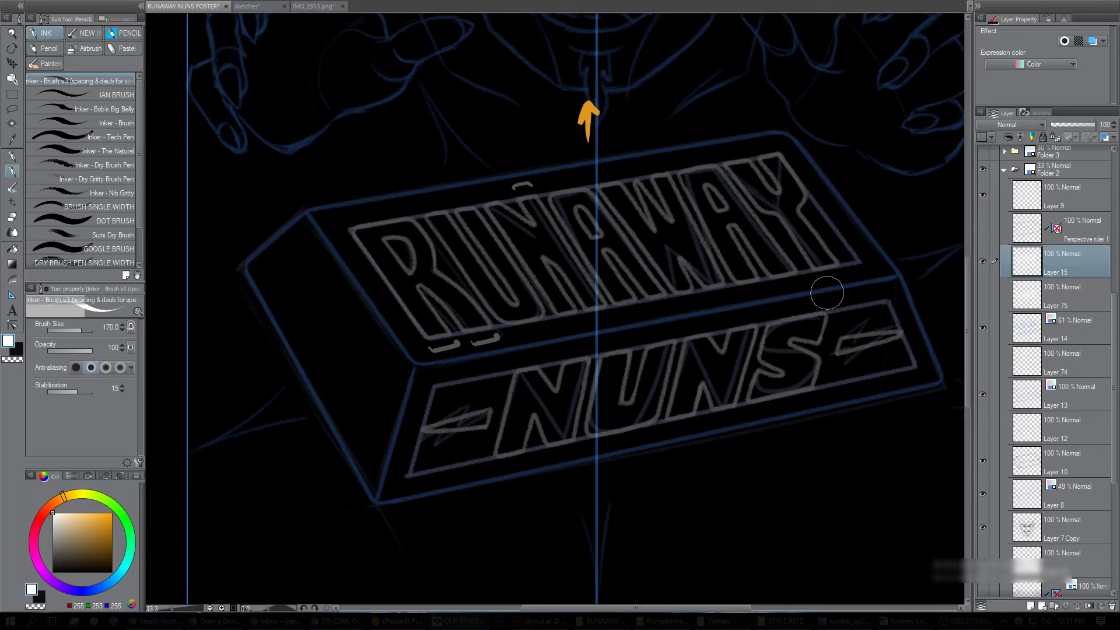
Collapse Folder 2 and hide its sketch layers.
left_click(1005, 170)
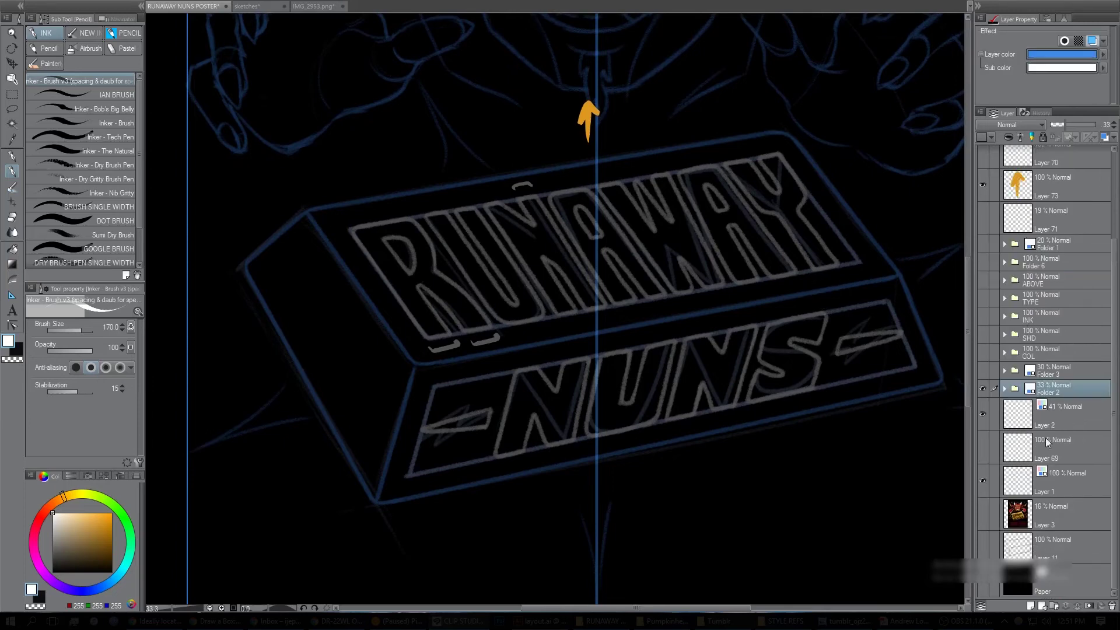
left_click(982, 389)
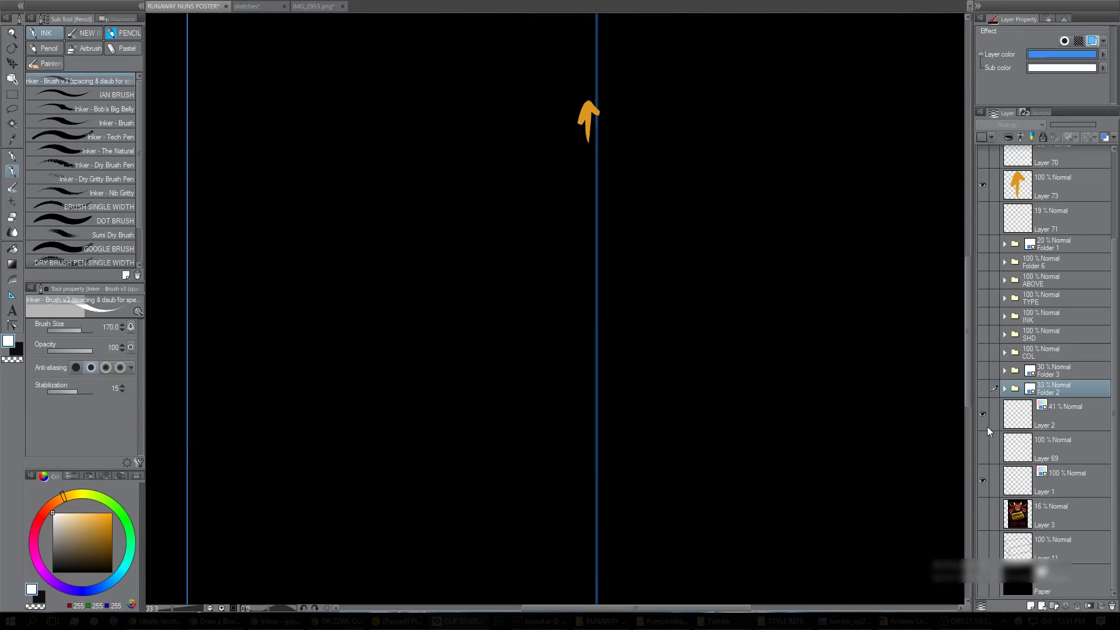
left_click(983, 389)
left_click(983, 388)
Show the finished artwork's COL, SHD, INK and TYPE folders and expand the TYPE folder.
left_click(983, 370)
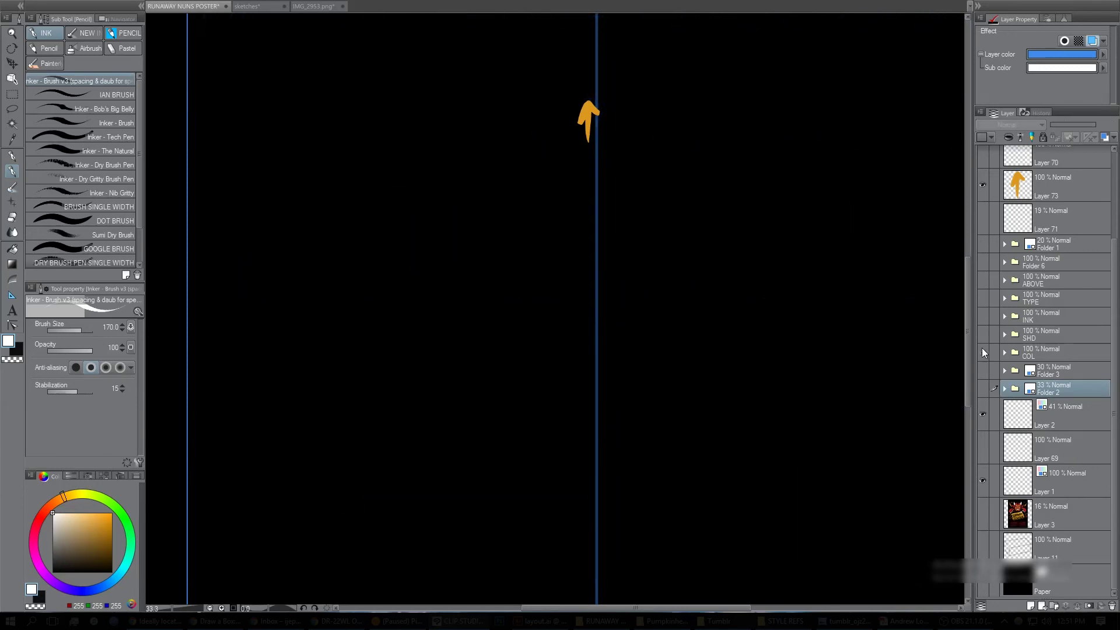
left_click(982, 300)
left_click(1005, 299)
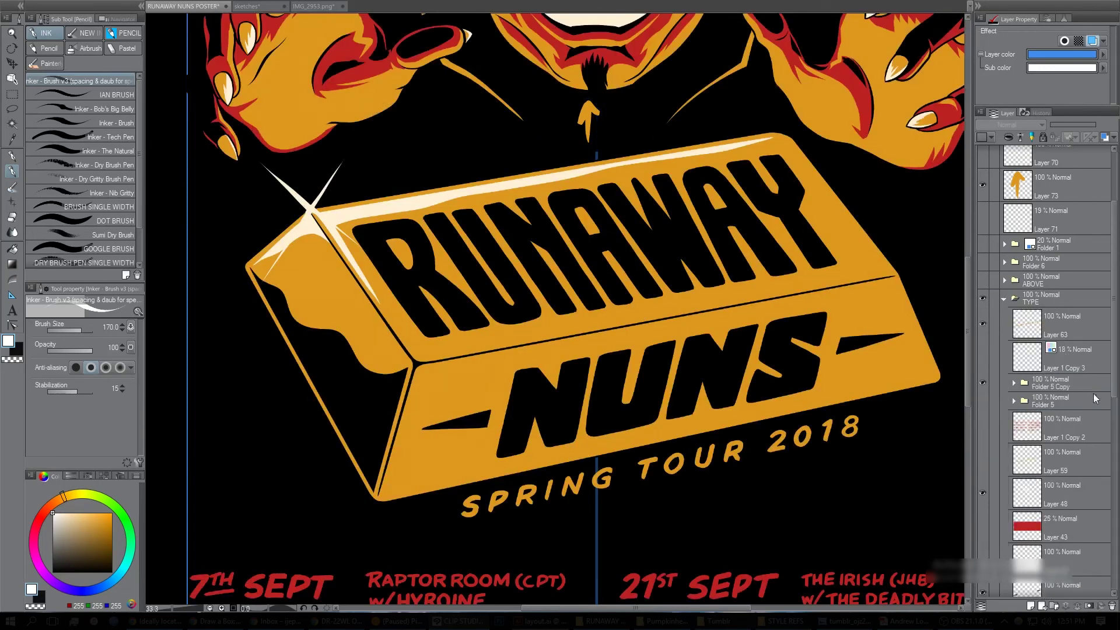
Hide the tour title, the tour dates and the star sparkle on Layer 48 inside the TYPE folder.
scroll(1050, 373, "down", 1)
left_click(983, 353)
left_click_drag(985, 357, 981, 470)
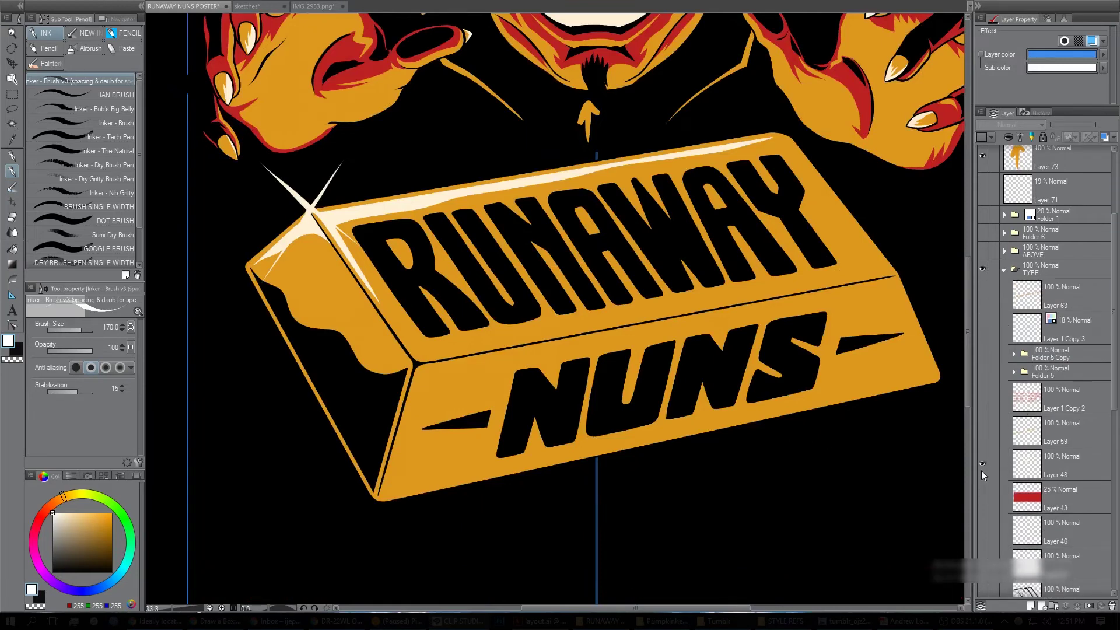
scroll(1114, 352, "down", 1)
scroll(1114, 352, "down", 2)
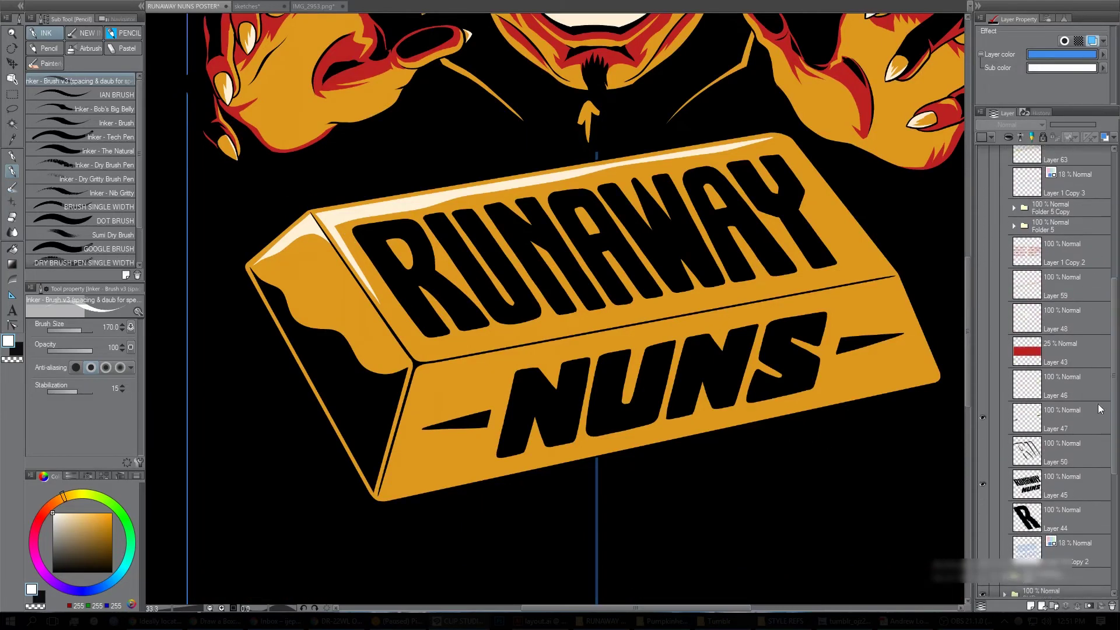
Hide the solid black lettering on Layers 47 and 45 and show the faint lettering sketch on Layer 15 Copy 2.
scroll(1109, 371, "down", 1)
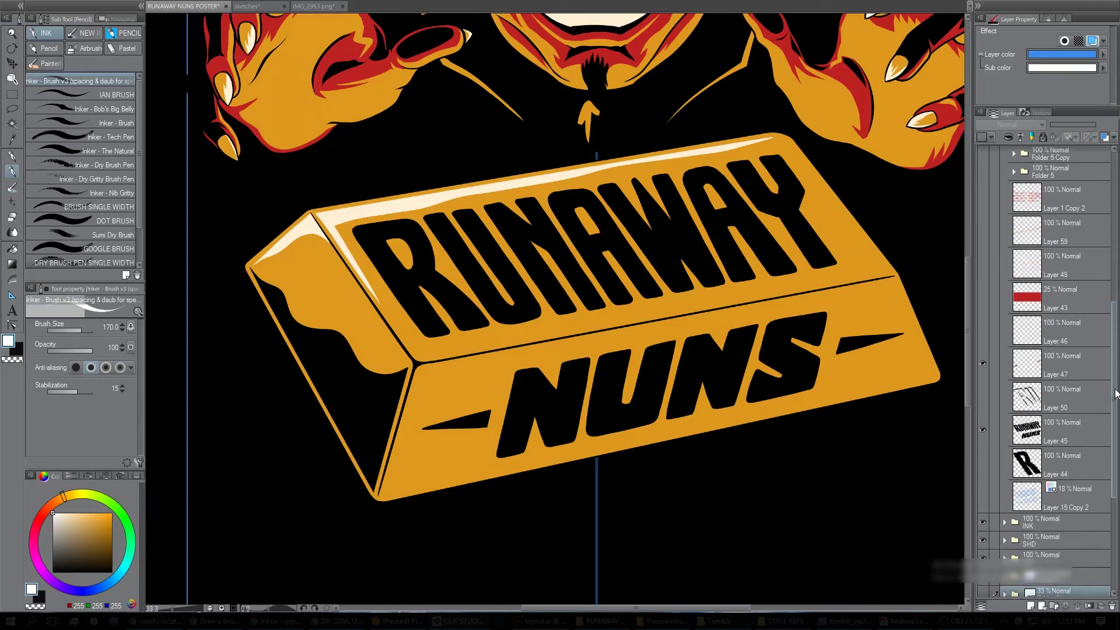
left_click_drag(985, 361, 978, 499)
left_click(981, 499)
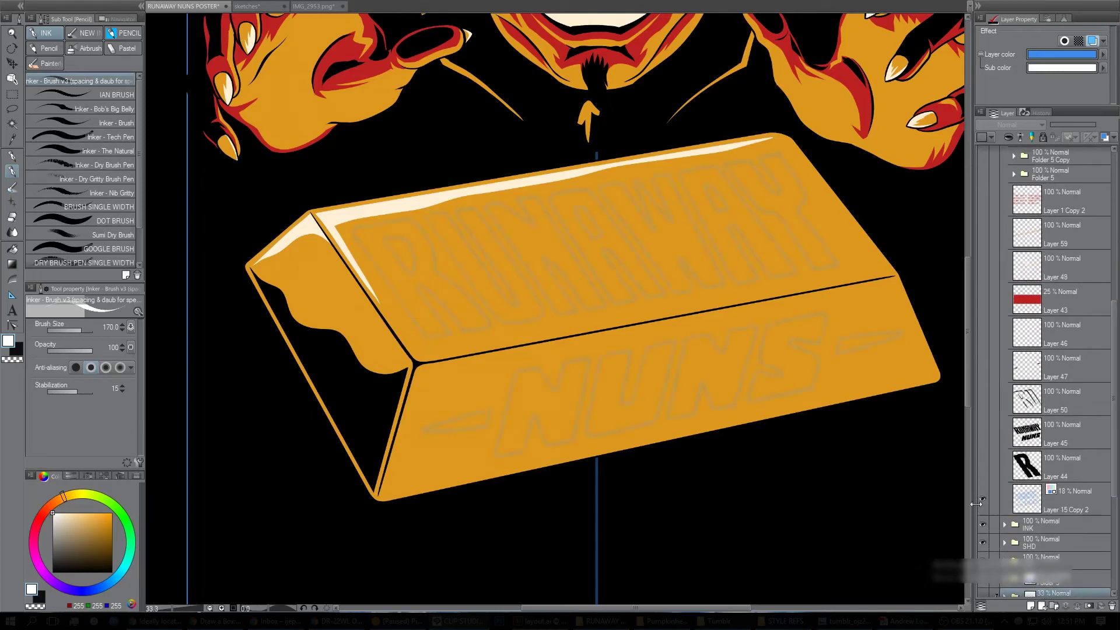
Show the wavy black R on Layer 44 over the faint lettering sketch on the gold bar.
left_click(1032, 497)
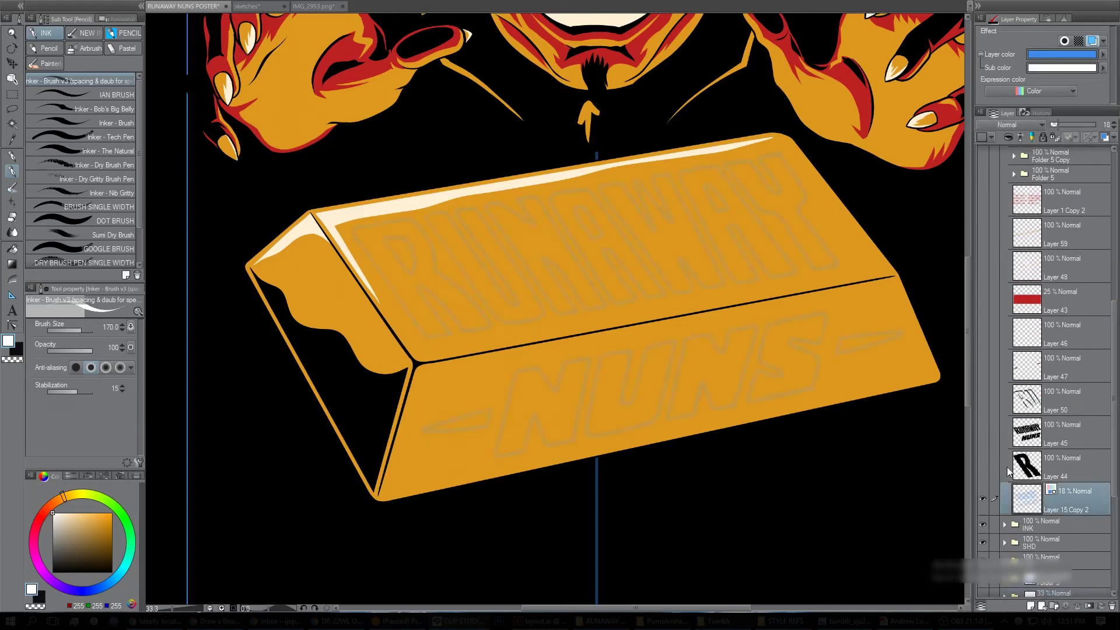
left_click(982, 466)
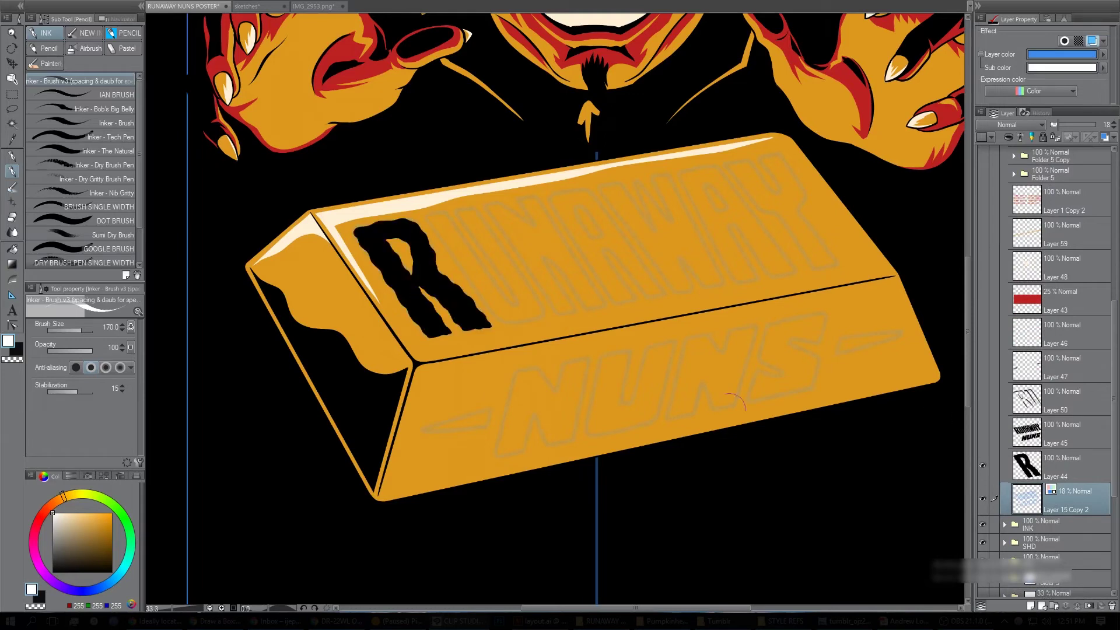
left_click_drag(736, 408, 755, 485)
left_click(735, 464, "alt")
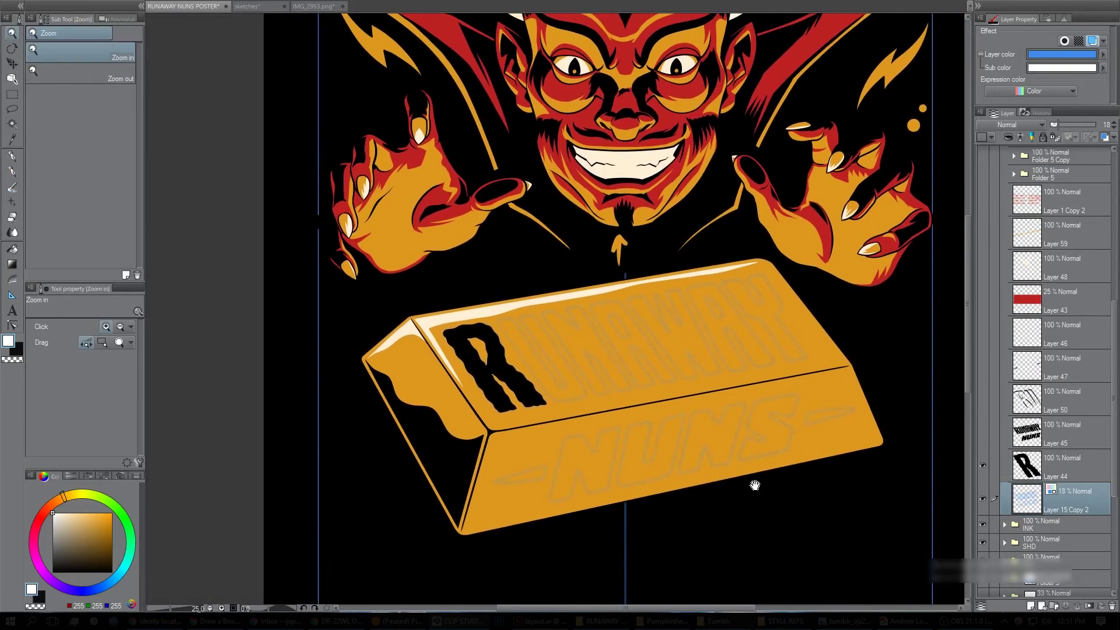
scroll(769, 474, "up", 2)
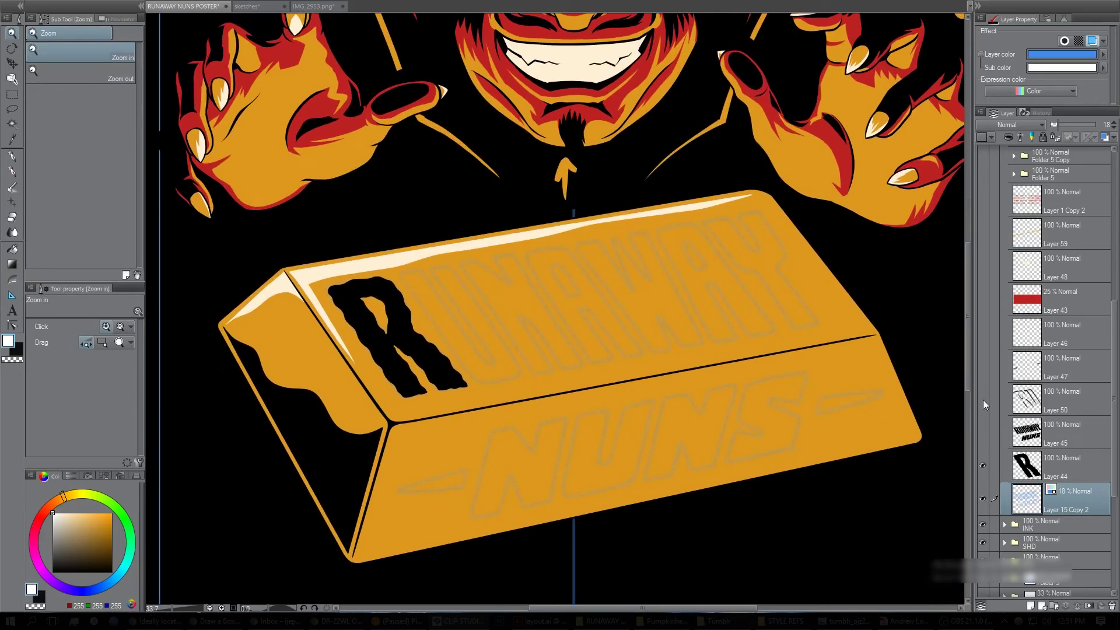
Show the finished black RUNAWAY NUNS lettering on Layer 45 in place of the wavy R and select that layer.
left_click(983, 432)
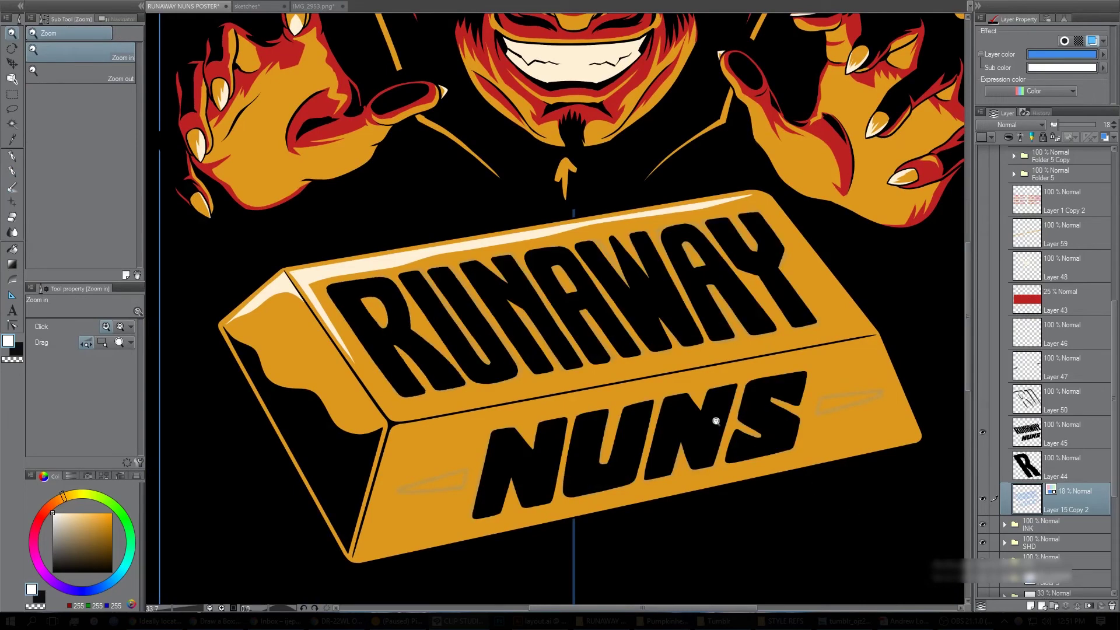
left_click(982, 431)
left_click(982, 432)
left_click(1048, 431)
right_click(757, 403)
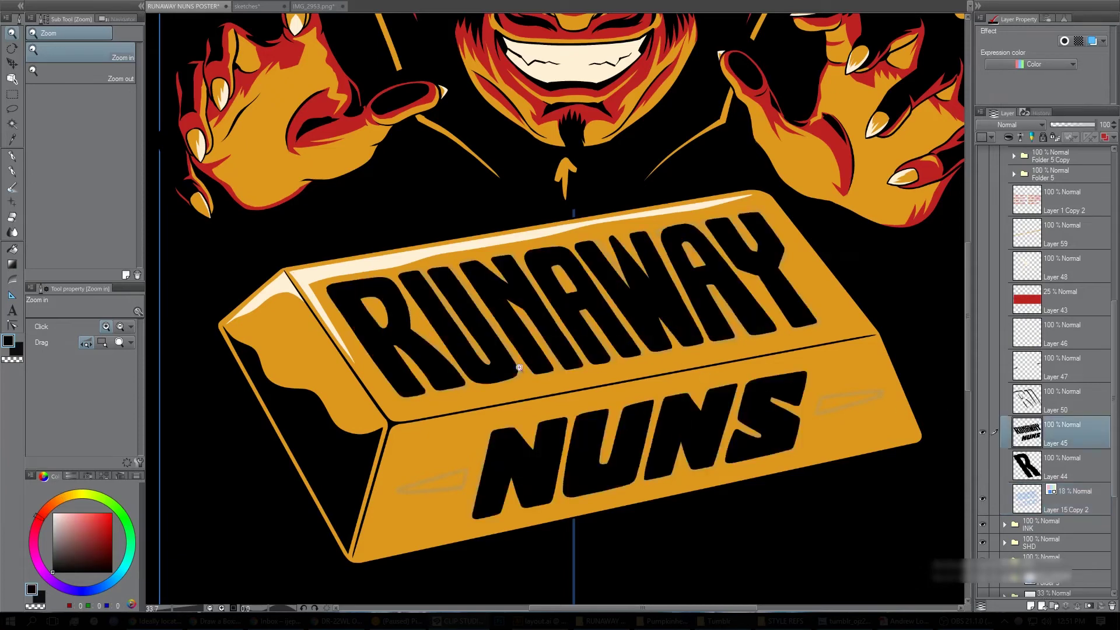
Hide the Layer 45 lettering and add a new raster layer directly above the Layer 15 Copy 2 sketch.
double_click(466, 402)
left_click_drag(603, 431, 840, 205)
key("ctrl+space")
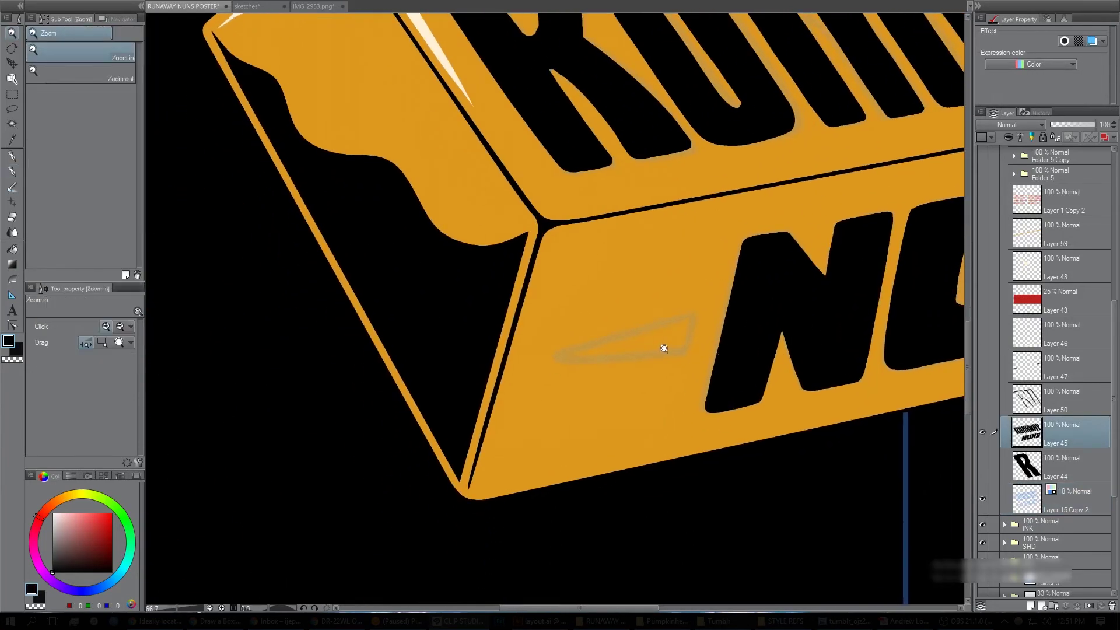
left_click(687, 349)
left_click_drag(880, 287, 806, 438)
left_click(1049, 502)
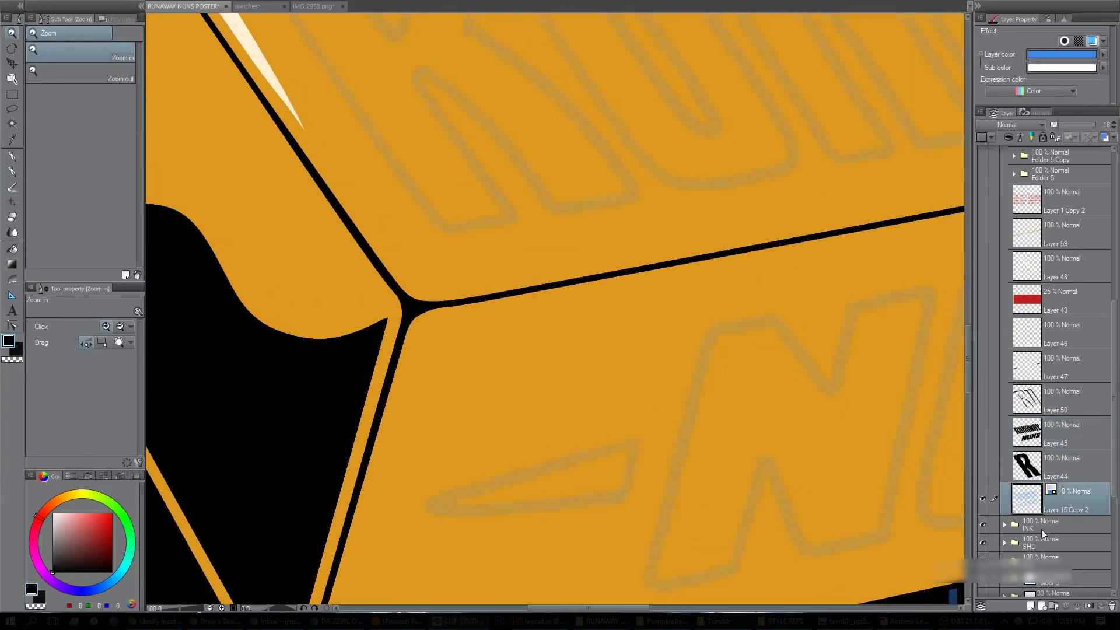
left_click(1031, 605)
mouse_move(700, 161)
left_mouse_down()
mouse_move(795, 377)
mouse_move(781, 411)
left_mouse_up()
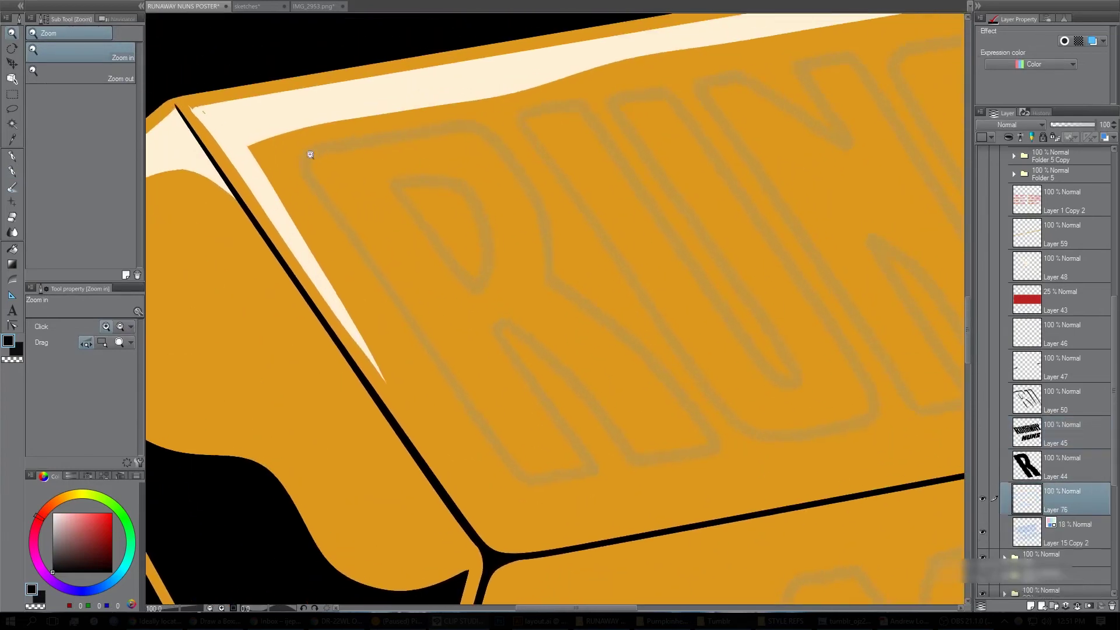
Ink the top edge, outer bowl and long outer stem of the R in black over the sketch with the brush at size 170.
key("p")
mouse_move(312, 178)
left_mouse_down()
mouse_move(316, 147)
mouse_move(354, 137)
mouse_move(476, 121)
mouse_move(532, 183)
mouse_move(590, 317)
left_mouse_up()
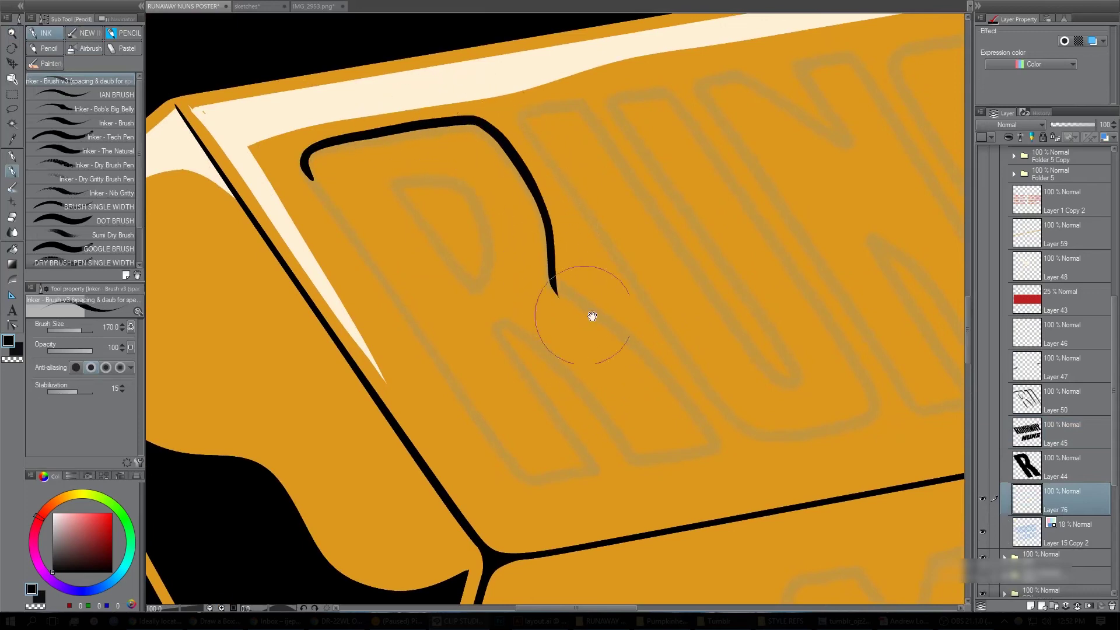
left_click_drag(381, 167, 381, 105)
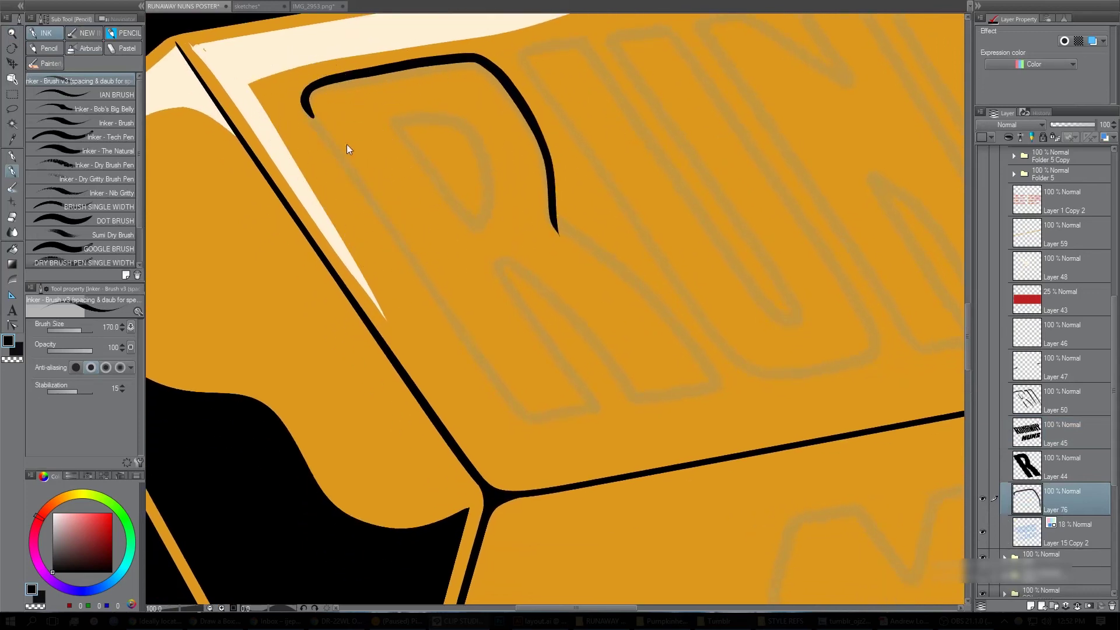
mouse_move(313, 111)
left_mouse_down()
mouse_move(520, 414)
mouse_move(586, 415)
left_mouse_up()
key("c")
left_click_drag(520, 430, 605, 418)
key("c")
left_click_drag(561, 339, 527, 258)
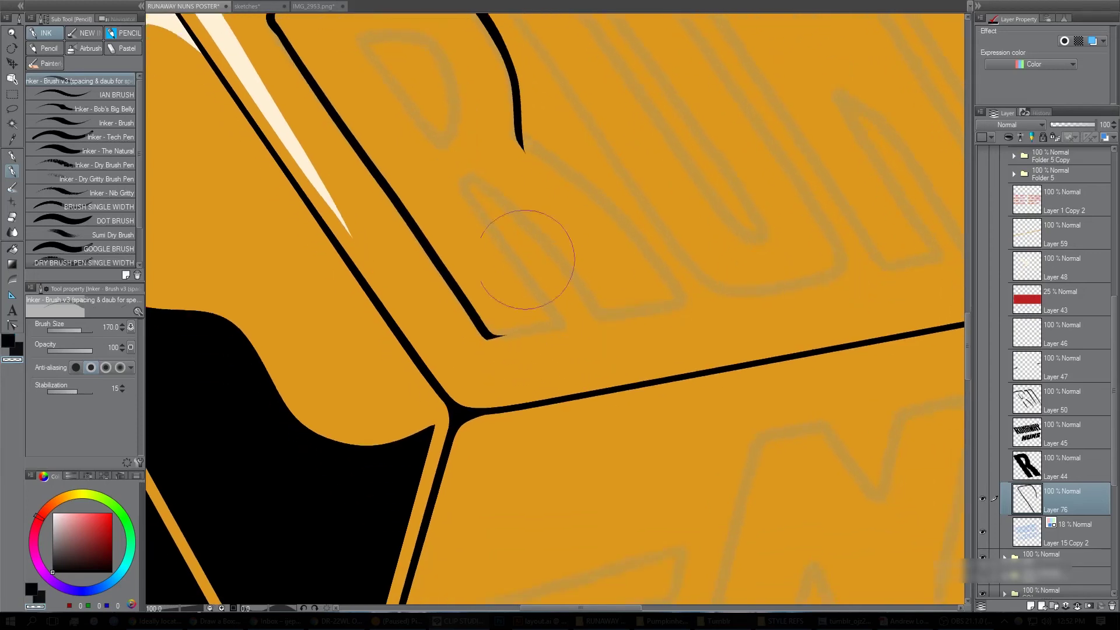
Ink the feet, inner edges and diagonal leg of the R to complete its outer outline.
mouse_move(484, 334)
left_mouse_down()
mouse_move(561, 320)
mouse_move(455, 173)
left_mouse_up()
left_click_drag(487, 337, 557, 328)
left_click_drag(534, 198, 475, 173)
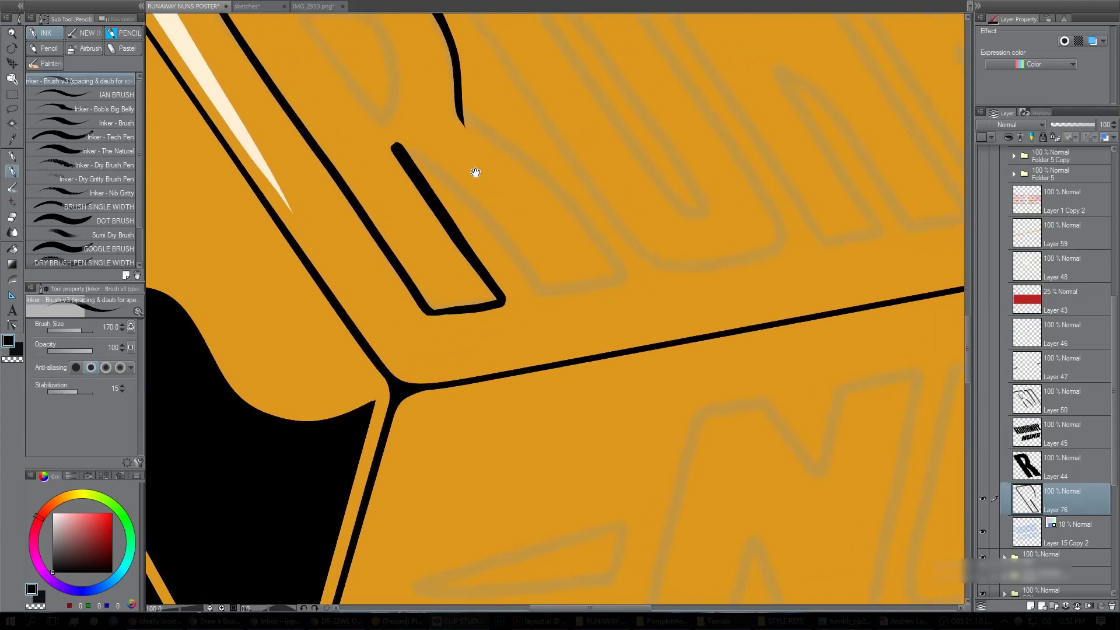
mouse_move(392, 146)
left_mouse_down()
mouse_move(430, 157)
mouse_move(488, 212)
mouse_move(539, 286)
mouse_move(621, 272)
mouse_move(550, 183)
mouse_move(443, 102)
left_mouse_up()
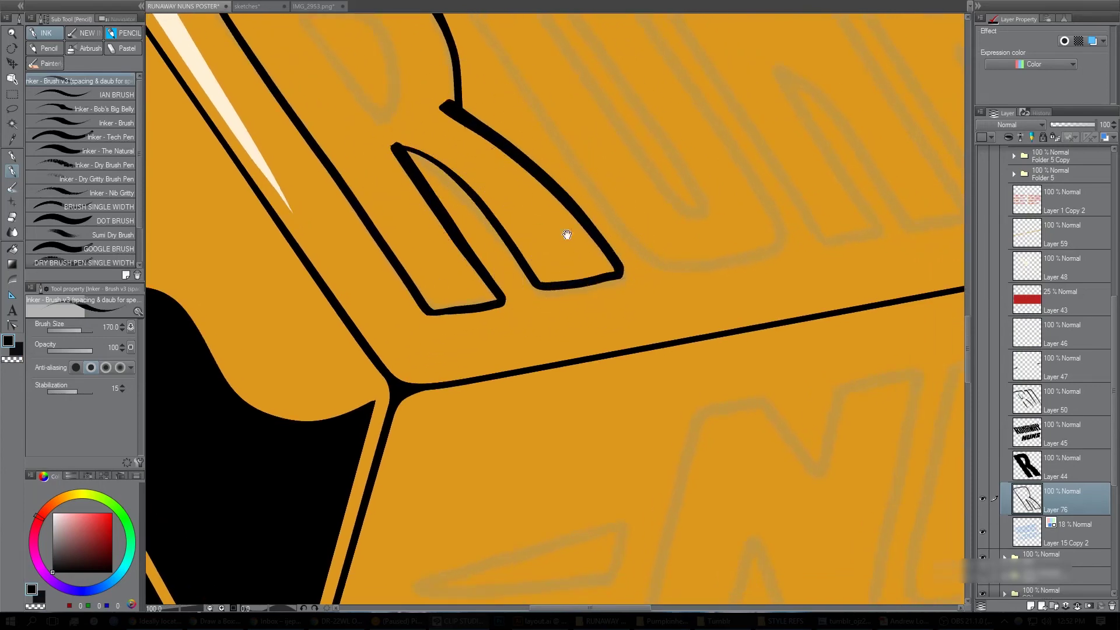
left_click_drag(566, 238, 644, 203)
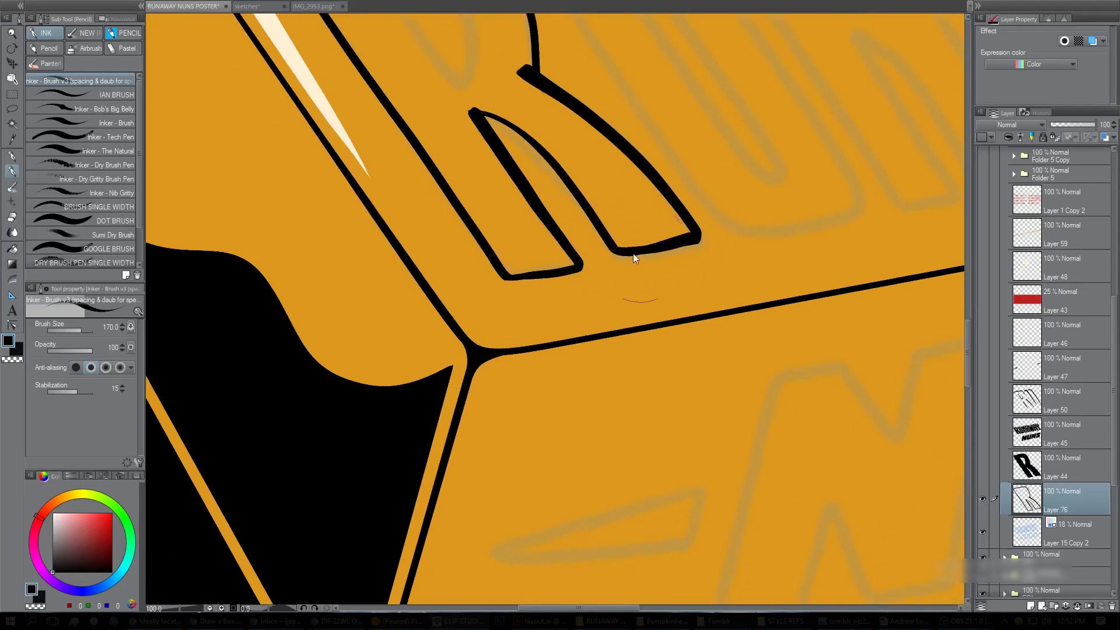
left_click_drag(612, 251, 688, 241)
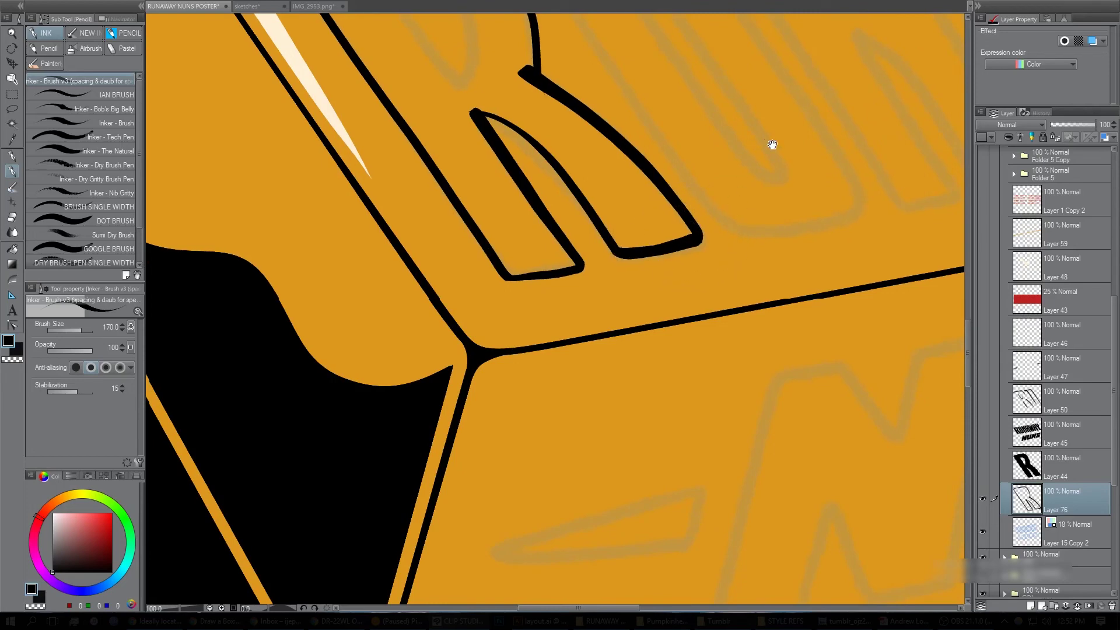
left_click_drag(770, 145, 819, 379)
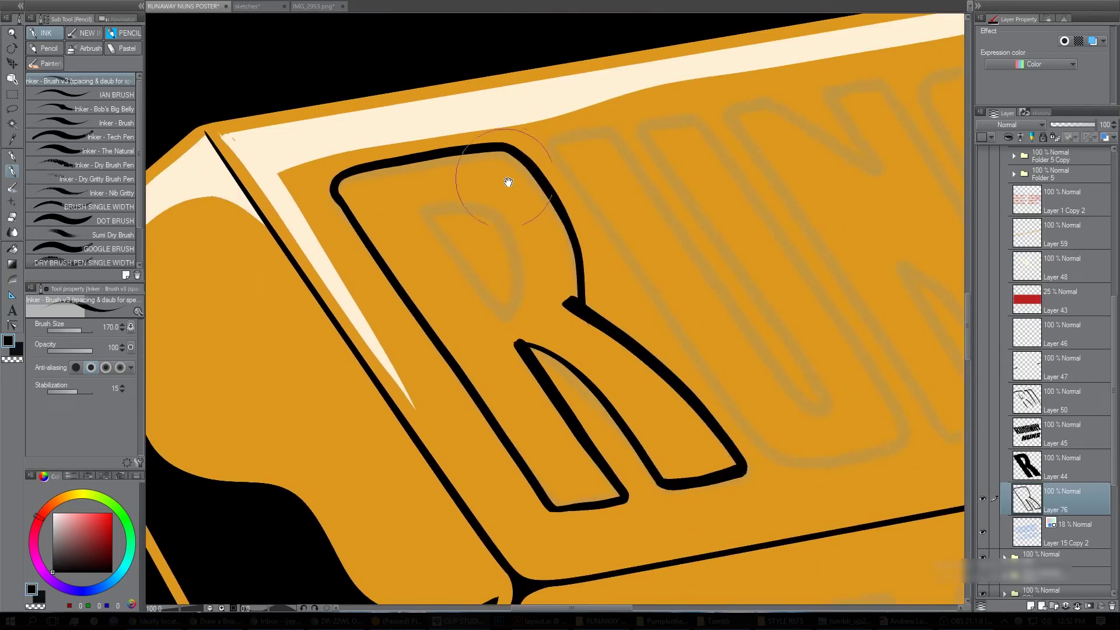
Thicken the top edge of the R and ink the outline of its enclosed counter.
left_click_drag(507, 183, 575, 99)
mouse_move(484, 147)
left_mouse_down()
mouse_move(551, 247)
mouse_move(565, 195)
mouse_move(516, 143)
mouse_move(467, 147)
mouse_move(477, 145)
left_mouse_up()
left_click_drag(726, 265, 517, 259)
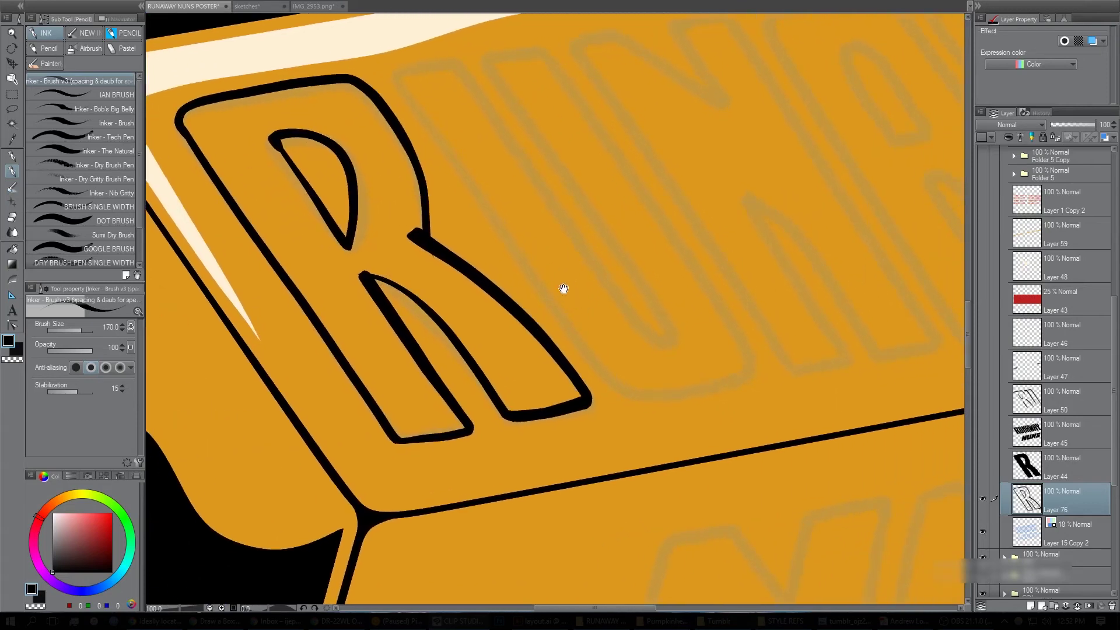
Ink the black outline of the letter U beside the R, following the lettering sketch.
left_click_drag(403, 68, 405, 93)
left_click_drag(508, 235, 657, 394)
mouse_move(401, 69)
left_mouse_down()
mouse_move(464, 61)
mouse_move(624, 312)
mouse_move(658, 343)
mouse_move(684, 341)
mouse_move(500, 58)
mouse_move(541, 49)
mouse_move(745, 337)
mouse_move(745, 373)
mouse_move(632, 390)
left_mouse_up()
mouse_move(813, 306)
left_mouse_down()
mouse_move(811, 296)
mouse_move(783, 357)
left_mouse_up()
scroll(803, 369, "down", 3)
left_click_drag(844, 481, 733, 436)
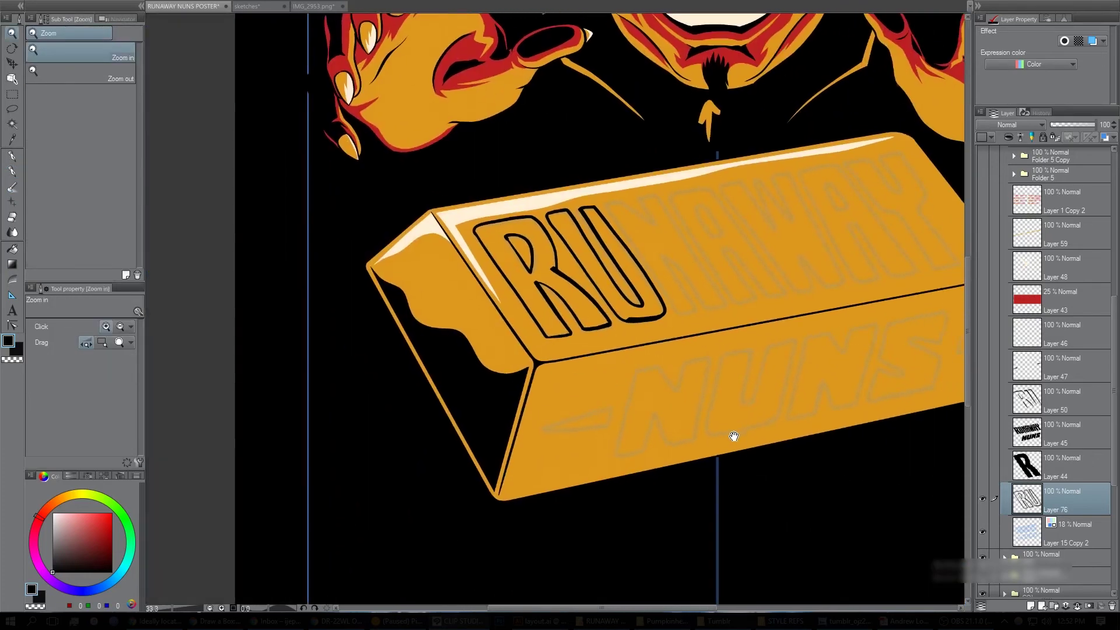
scroll(609, 277, "up", 2)
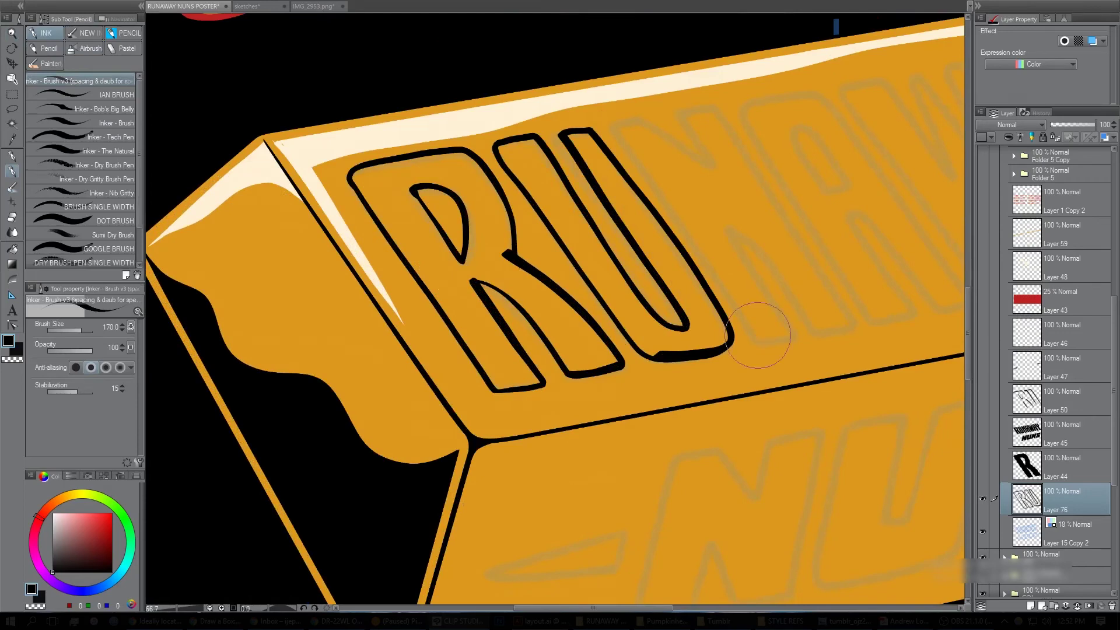
Hide the new R and U outline layer and show the solid lettering on Layer 45 again.
left_click(982, 499)
left_click(983, 431)
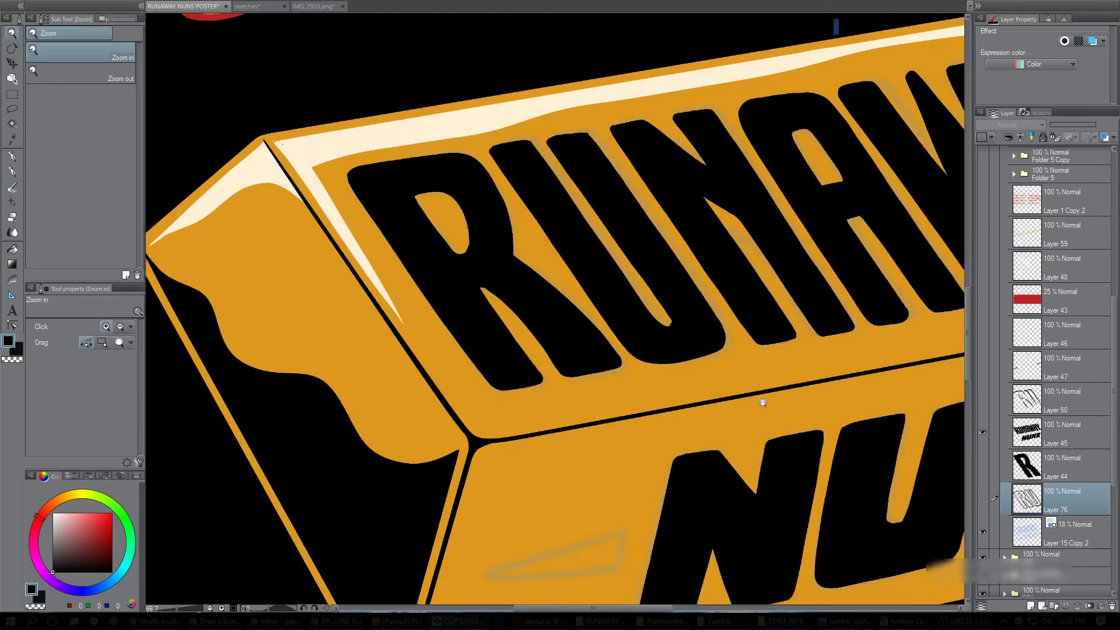
scroll(722, 383, "down", 4)
scroll(721, 383, "up", 2)
mouse_move(891, 484)
left_mouse_down()
mouse_move(884, 442)
mouse_move(872, 441)
left_mouse_up()
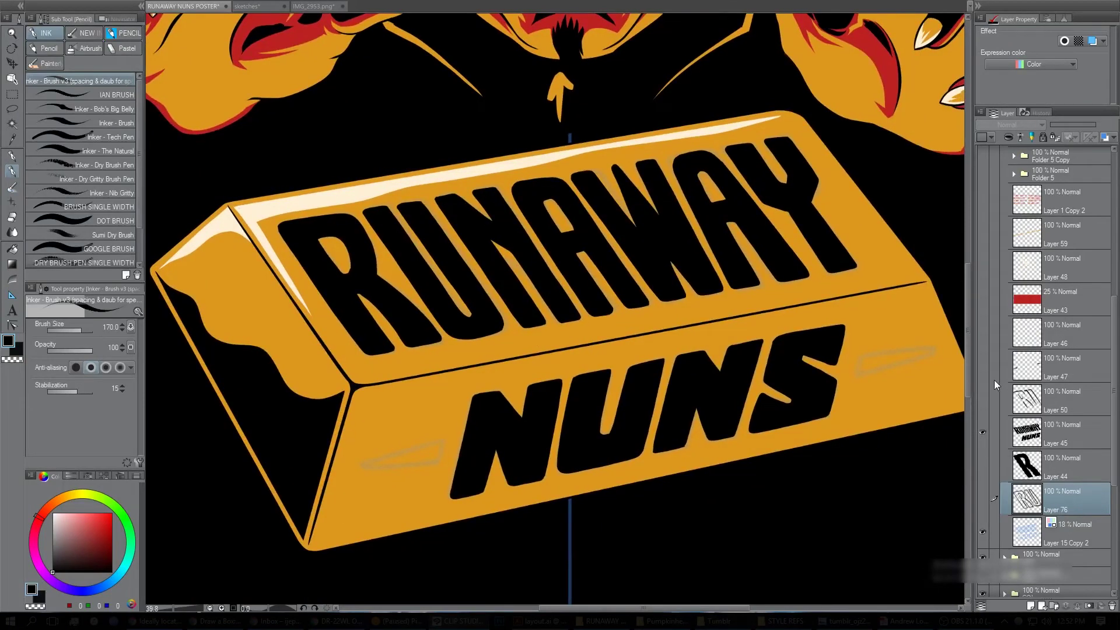
Try the Layer 45 lettering in the bar highlight's cream as its layer colour, with the Layer 50 outlines shown.
left_click(983, 399)
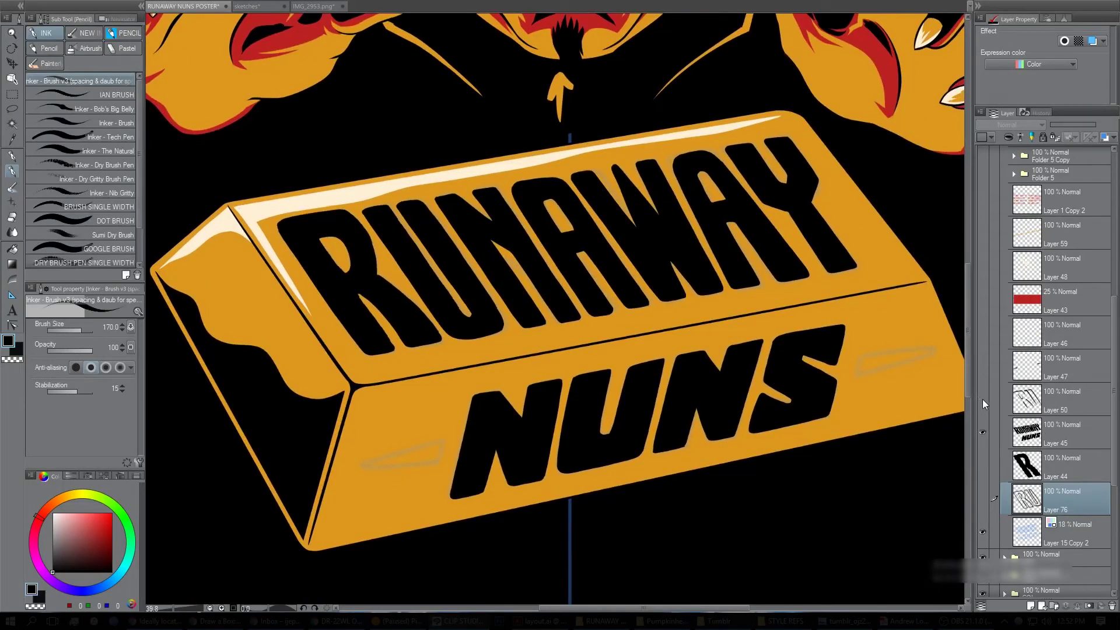
left_click(1054, 426)
left_click(755, 122, "alt")
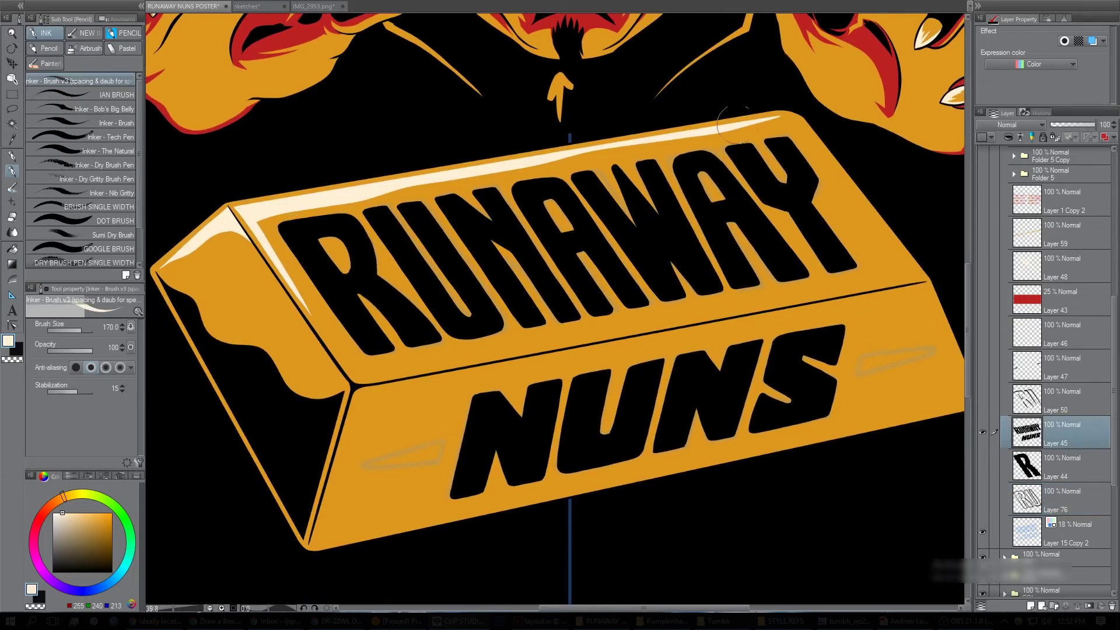
left_click(1093, 40)
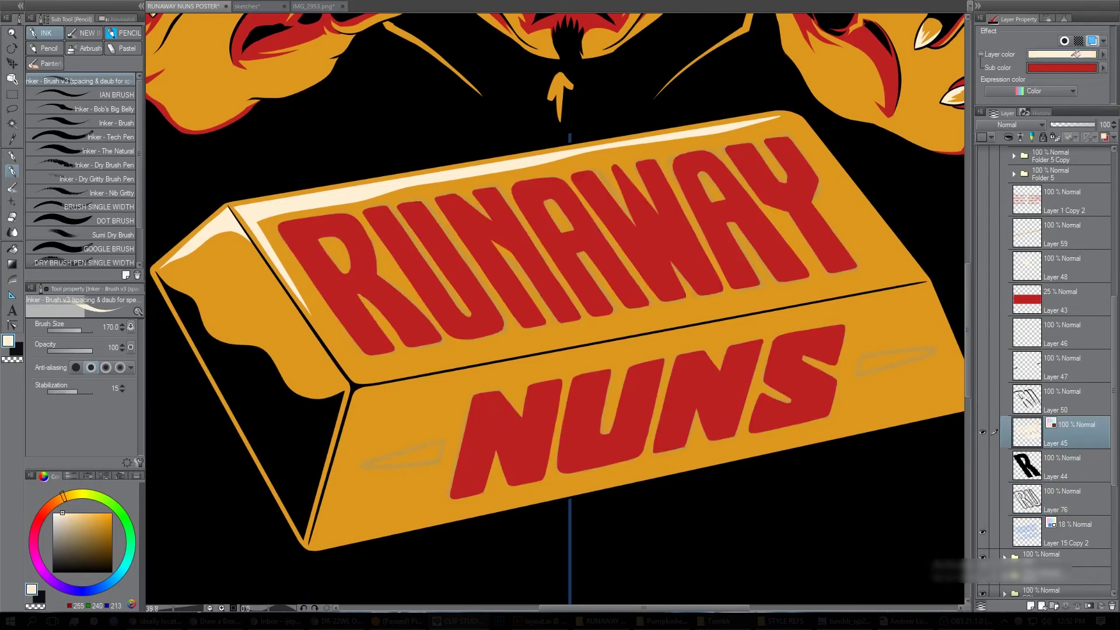
left_click(1075, 54)
left_click(982, 399)
Check the cream lettering against the whole bar and undo the layer colour change on Layer 45.
key("ctrl+space")
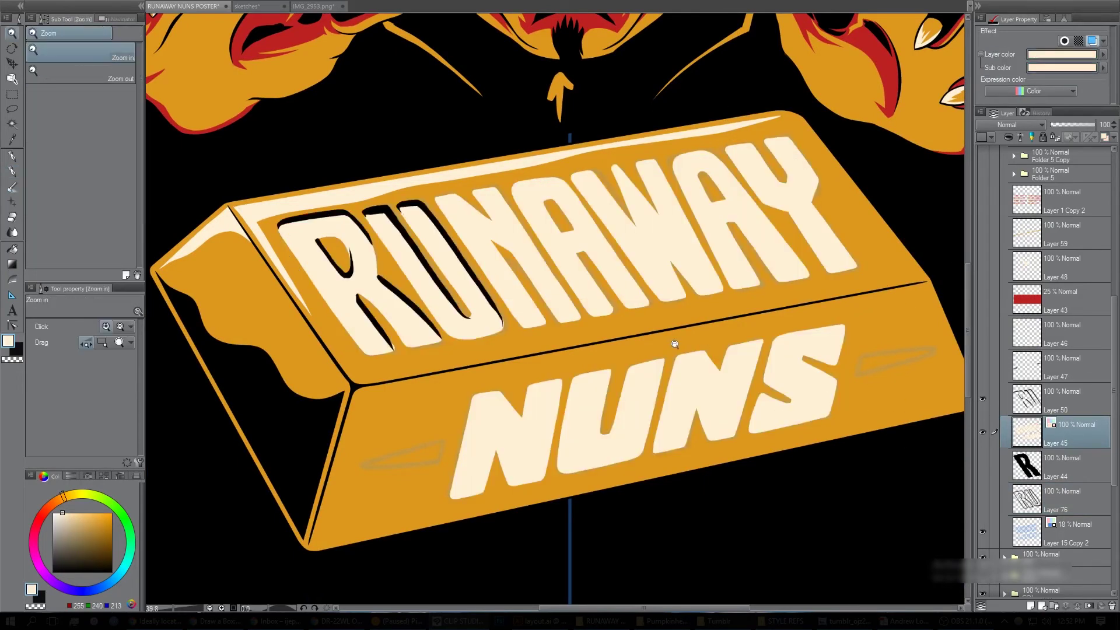
left_click(678, 347, "alt")
left_click(680, 348, "alt")
left_click(684, 350, "alt")
left_click(688, 349, "alt")
left_click(699, 334)
left_click(702, 334)
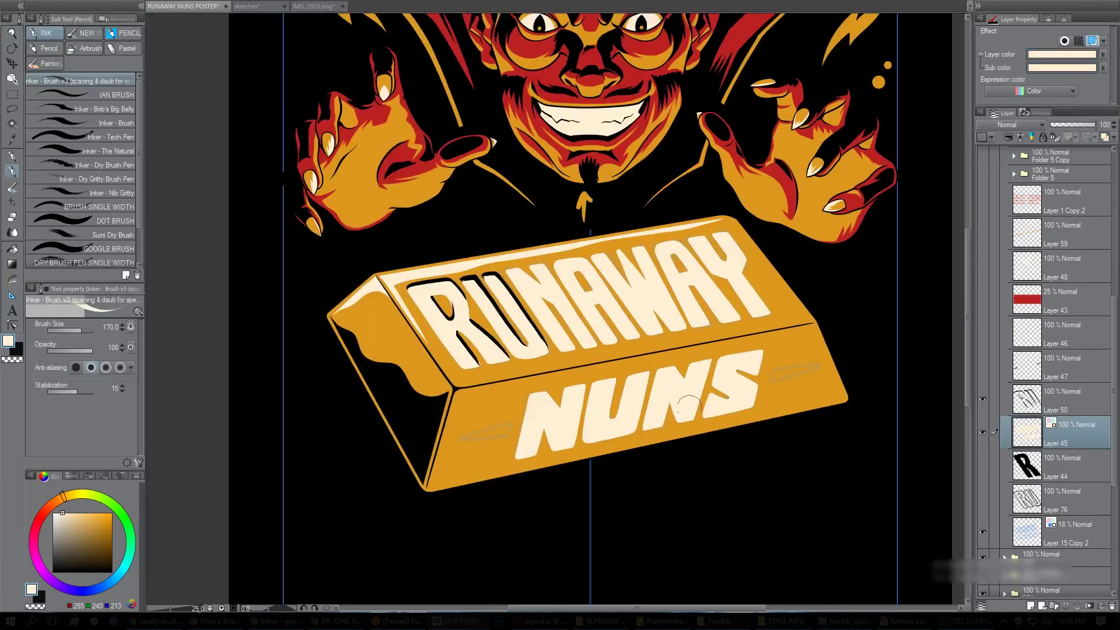
key("ctrl+z")
key("ctrl+z")
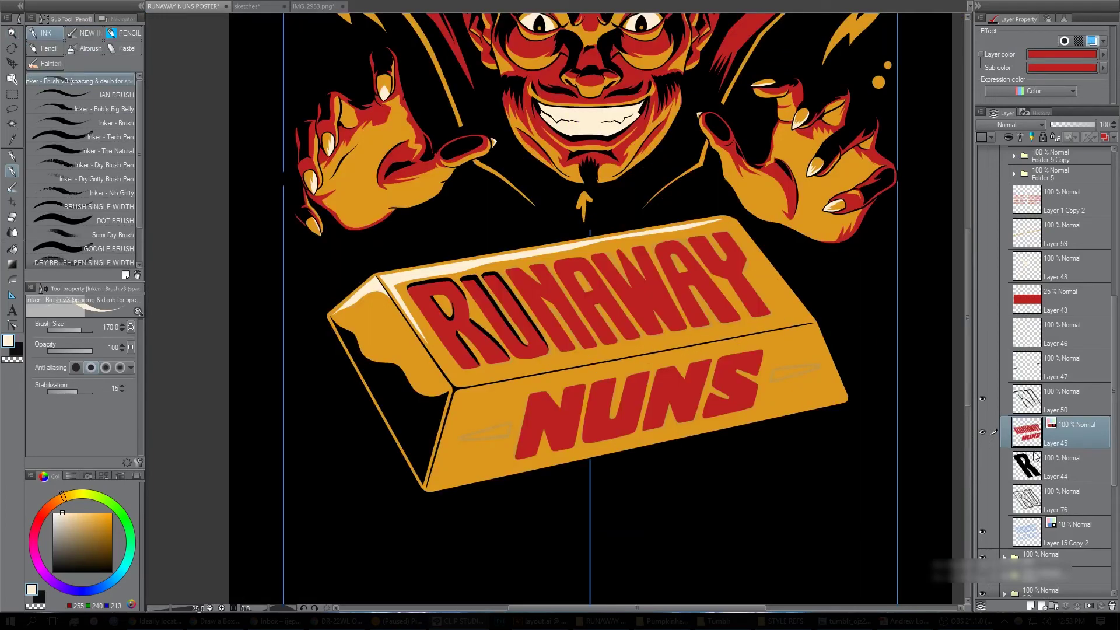
Show the black dashes flanking NUNS on Layer 47 and toggle Layer 46 on and off to compare.
left_click(983, 366)
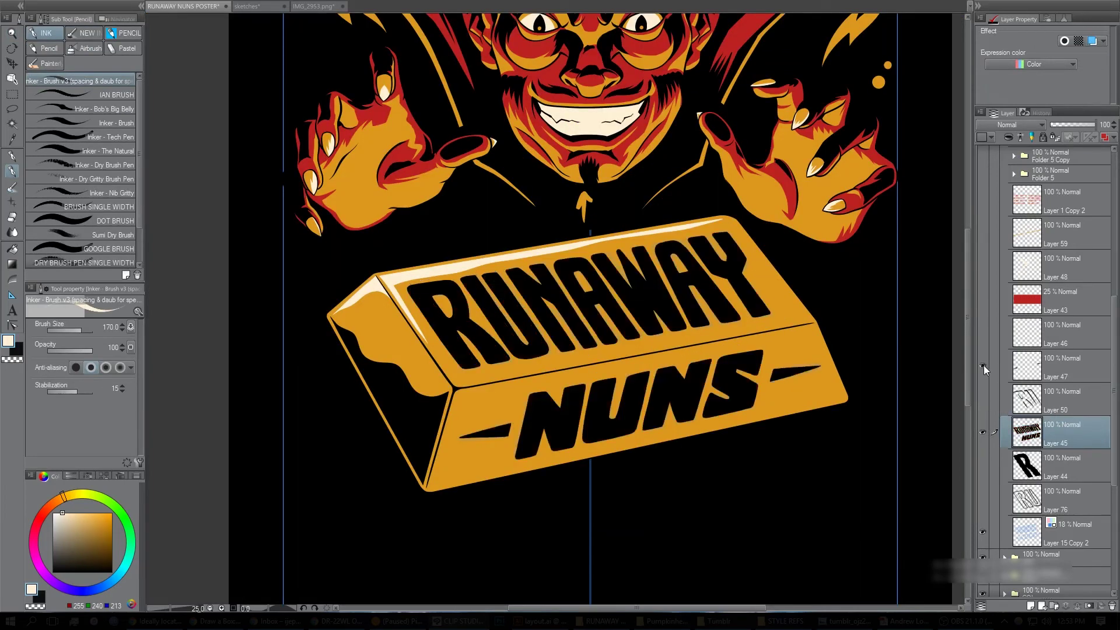
left_click(983, 332)
left_click(984, 332)
left_click(984, 334)
left_click(986, 332)
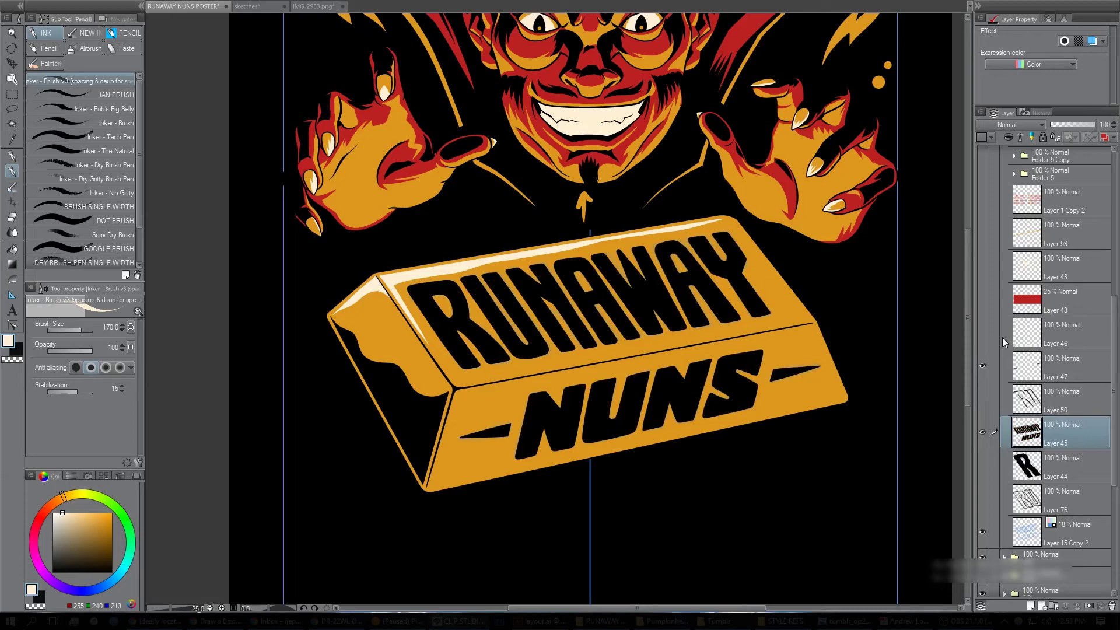
Toggle the star sparkle on Layer 48 to compare, leaving it shown on the bar's upper corner.
left_click(982, 268)
left_click(981, 266)
left_click(983, 265, "alt")
left_click(982, 265, "alt")
left_click(981, 266)
Show the cream edge highlights of the lettering inside the SHD folder and collapse the folder.
left_click_drag(1114, 270, 1115, 428)
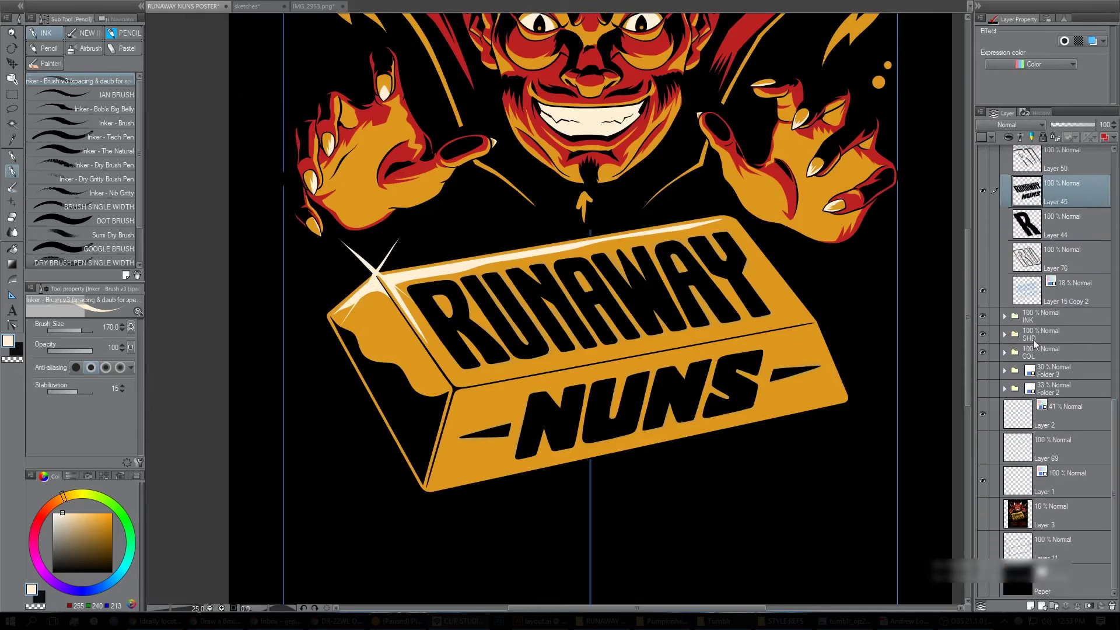
left_click(1004, 335)
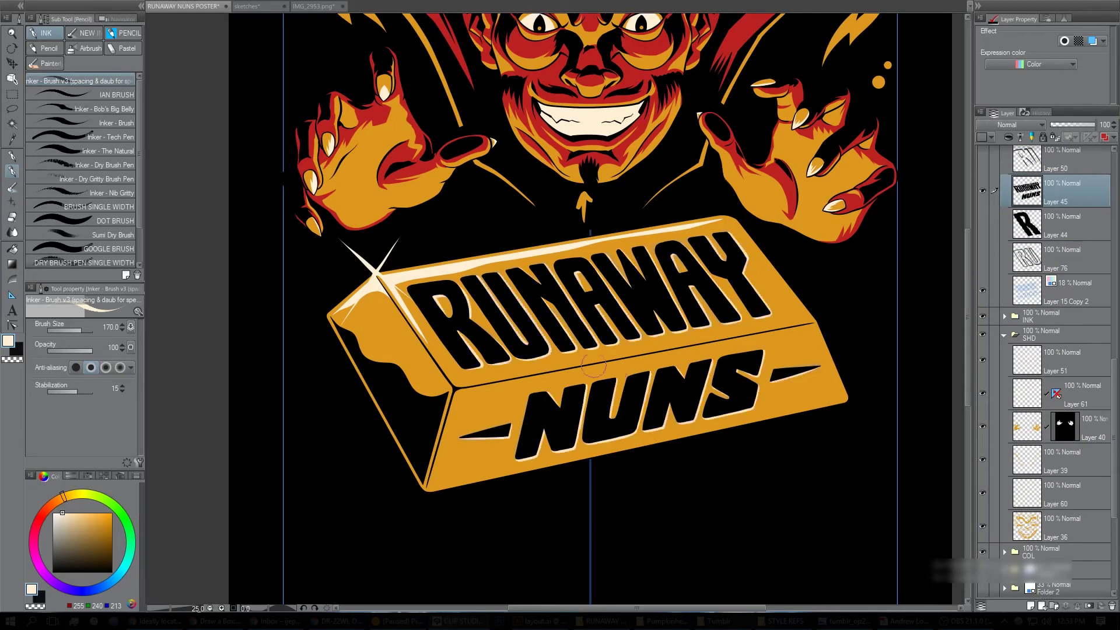
left_click(1005, 333)
scroll(986, 239, "up", 5)
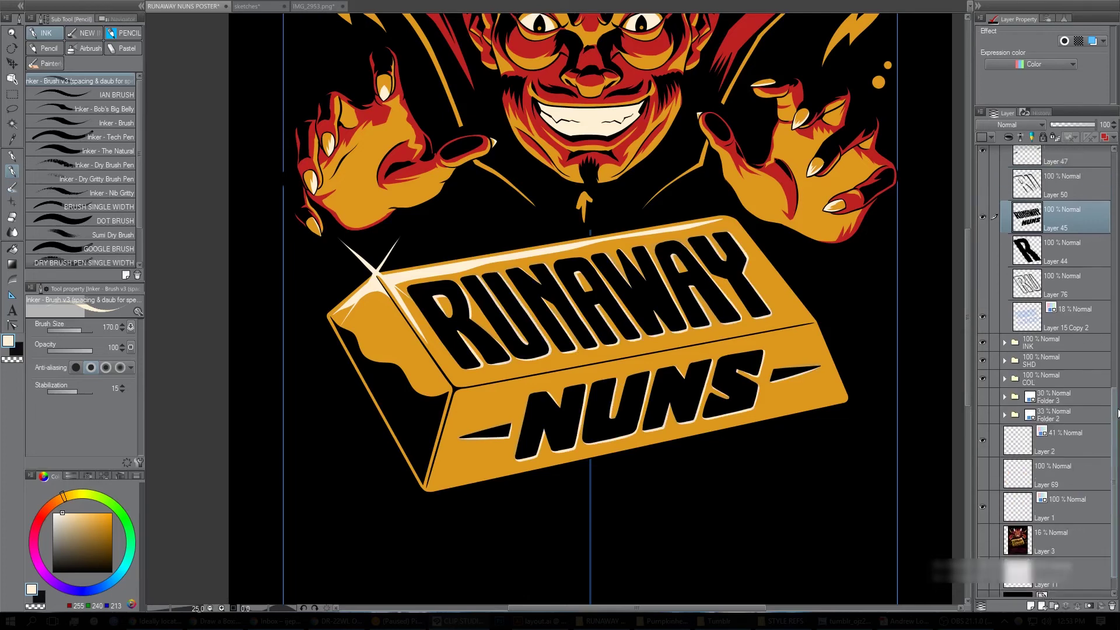
Show the SPRING TOUR 2018 title on Layer 59 beneath the bar and select that layer.
left_click(983, 240)
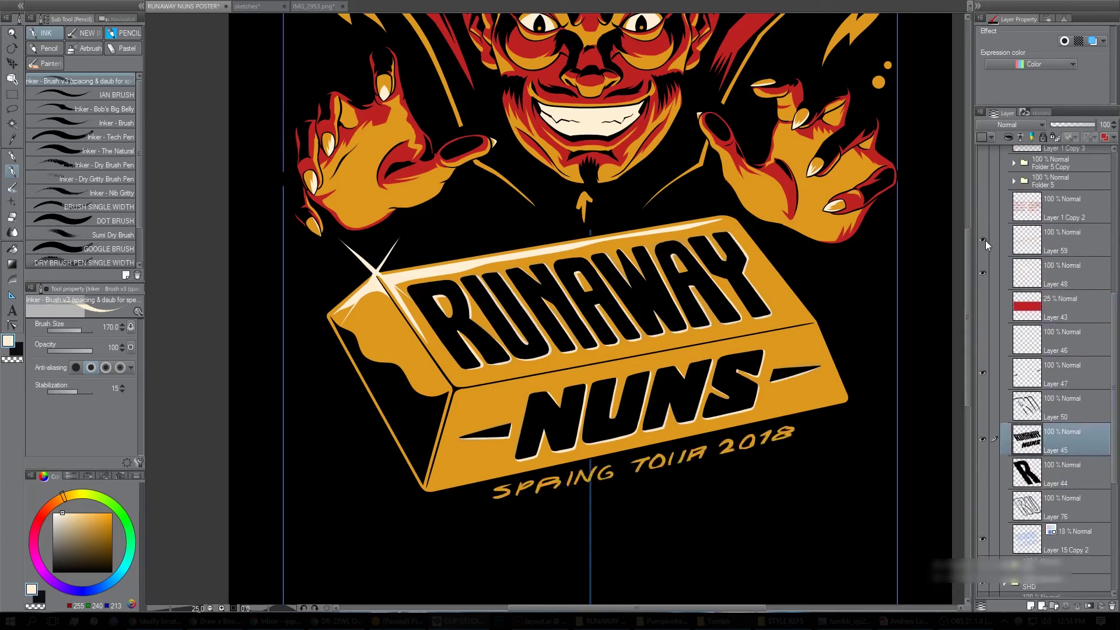
left_click(983, 240)
left_click(984, 240)
left_click(1055, 234)
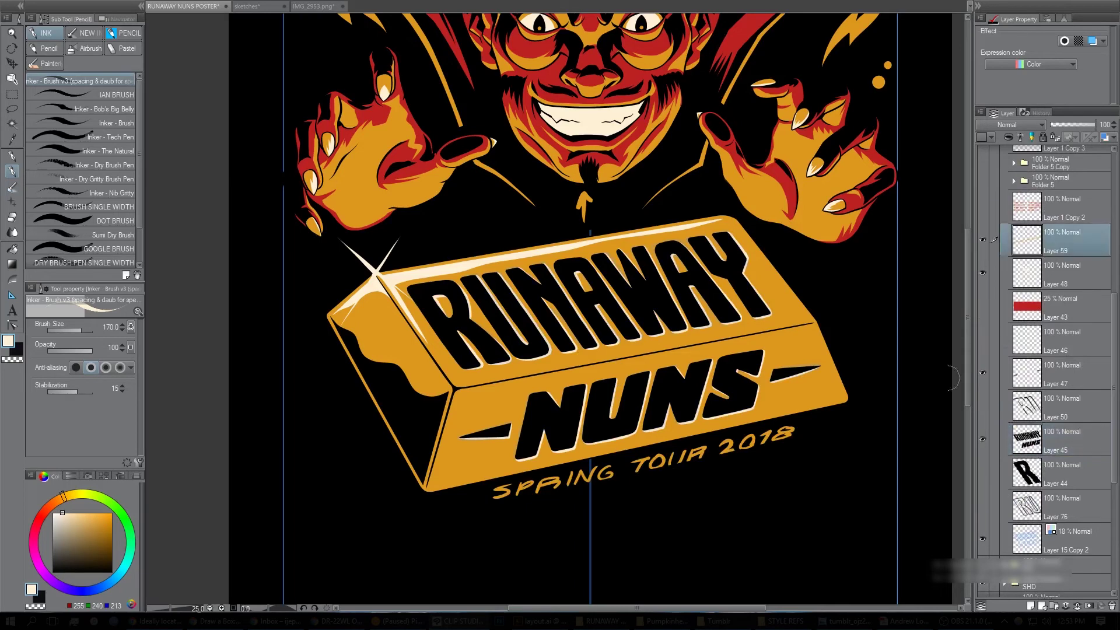
Hide the rough tour title on Layer 59 and toggle the typeset tour dates on Layer 1 Copy 2 on and off.
left_click_drag(793, 429, 796, 305)
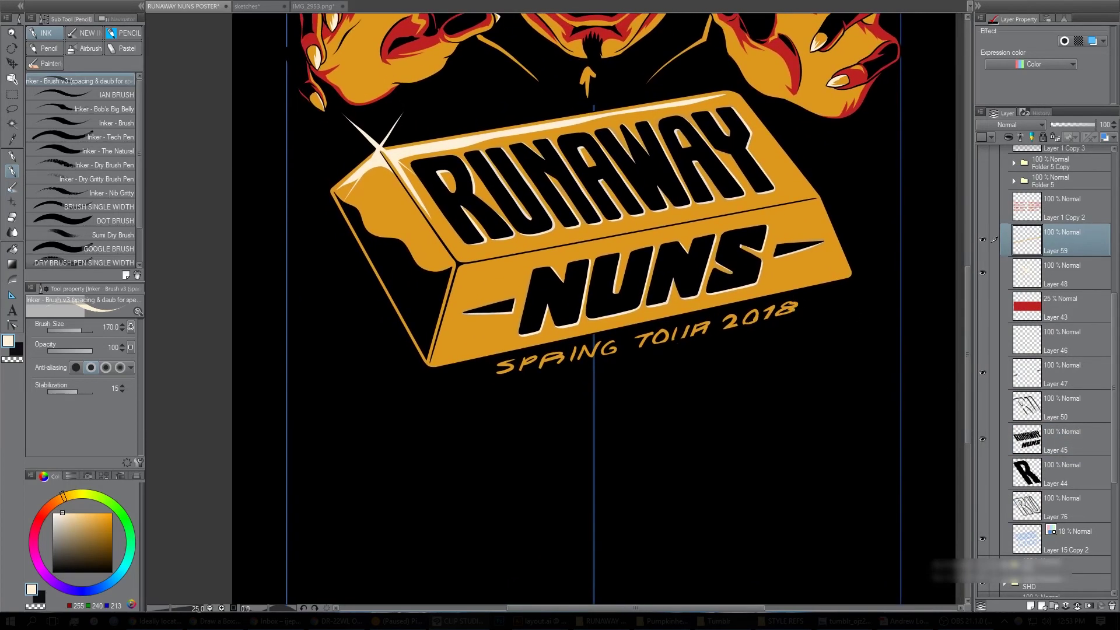
left_click(983, 240)
left_click(981, 204)
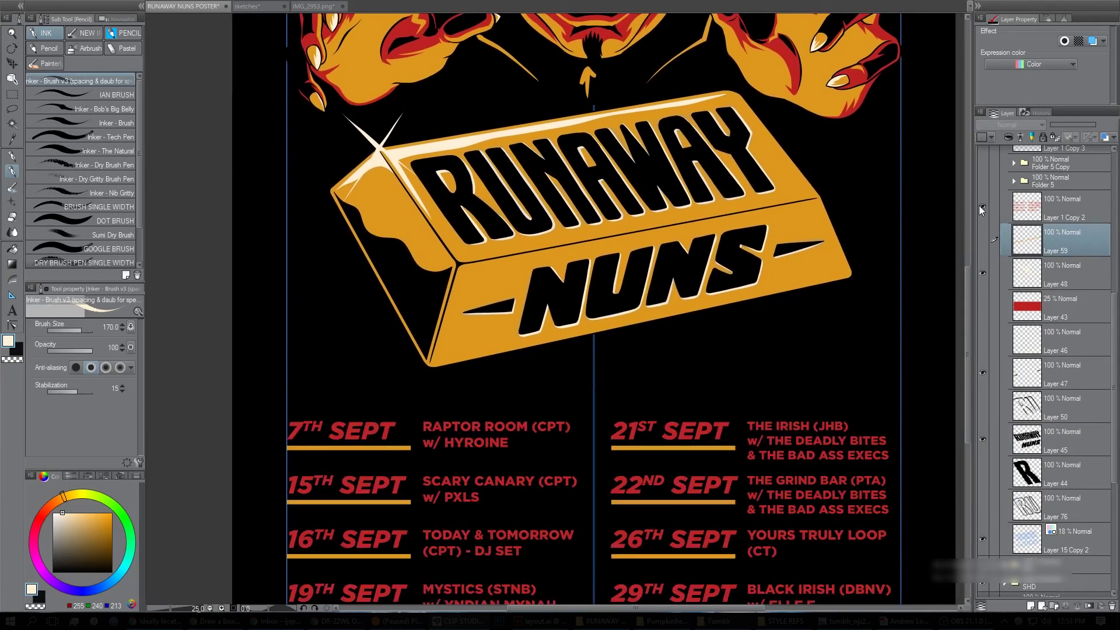
left_click(982, 205)
scroll(1107, 249, "up", 5)
scroll(1107, 250, "down", 1)
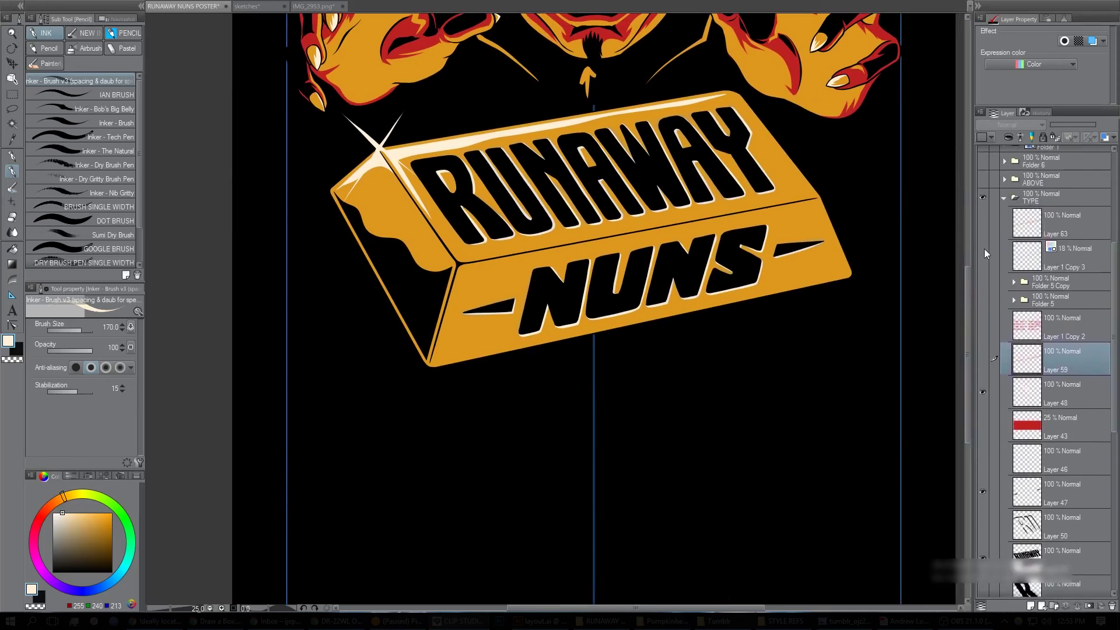
Show and select the faded typeset SPRING TOUR 2018 guide on Layer 1 Copy 3 and examine it up close.
left_click(983, 256)
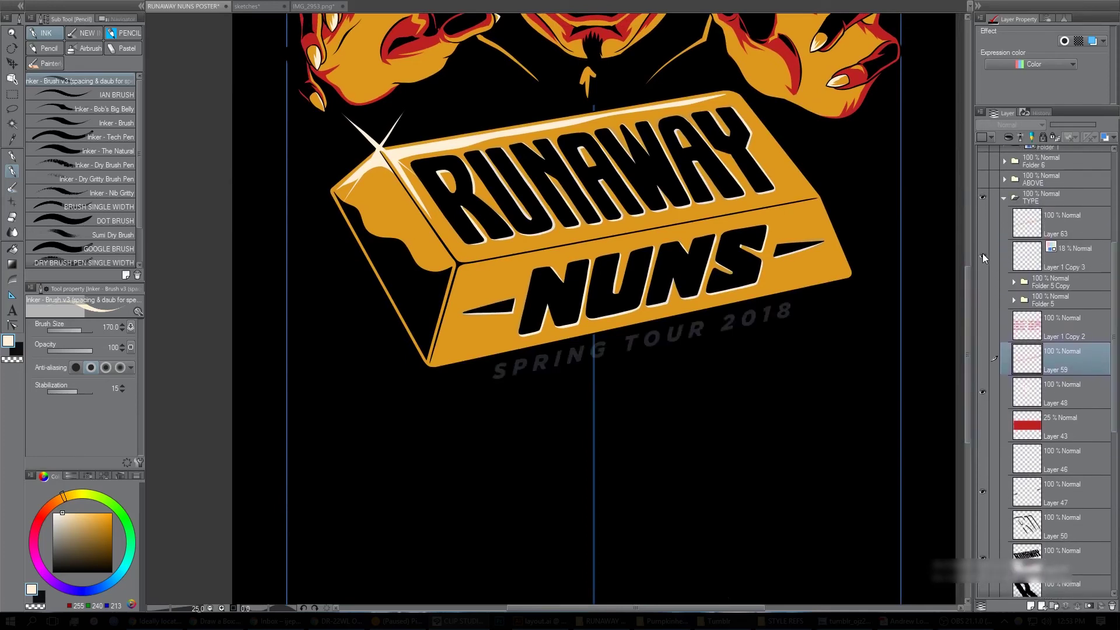
left_click(1077, 262)
left_click_drag(687, 355, 693, 301)
left_click(678, 294, "ctrl")
left_click(679, 294, "ctrl")
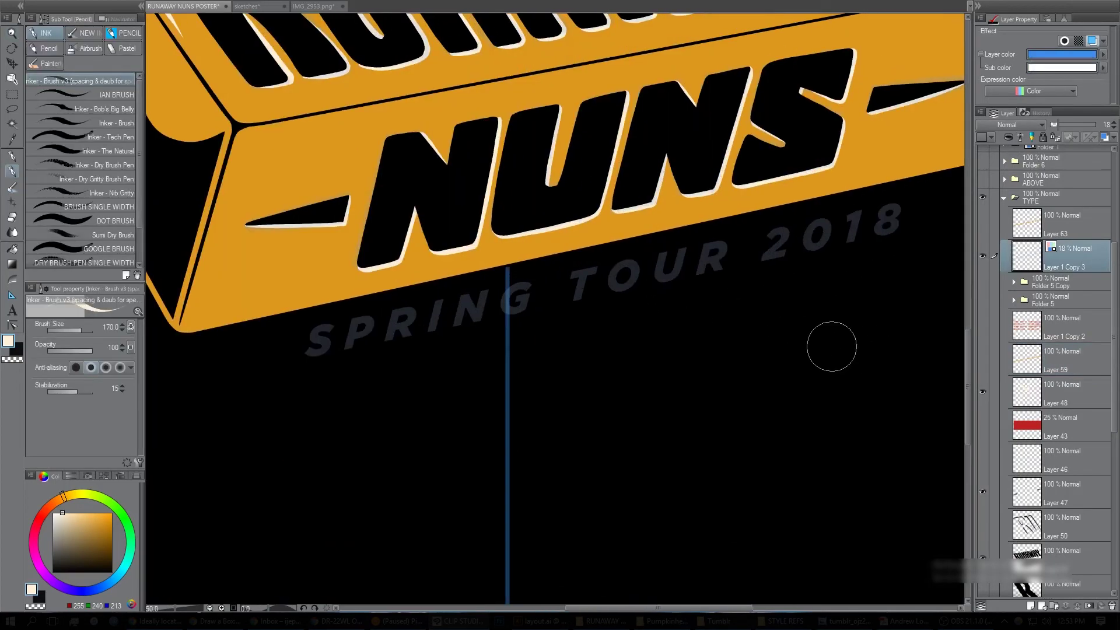
Switch to layout.ai in Illustrator and select the SPRING TOUR 2018 text to examine its slanted path.
left_click(550, 618)
left_click_drag(716, 401, 746, 311)
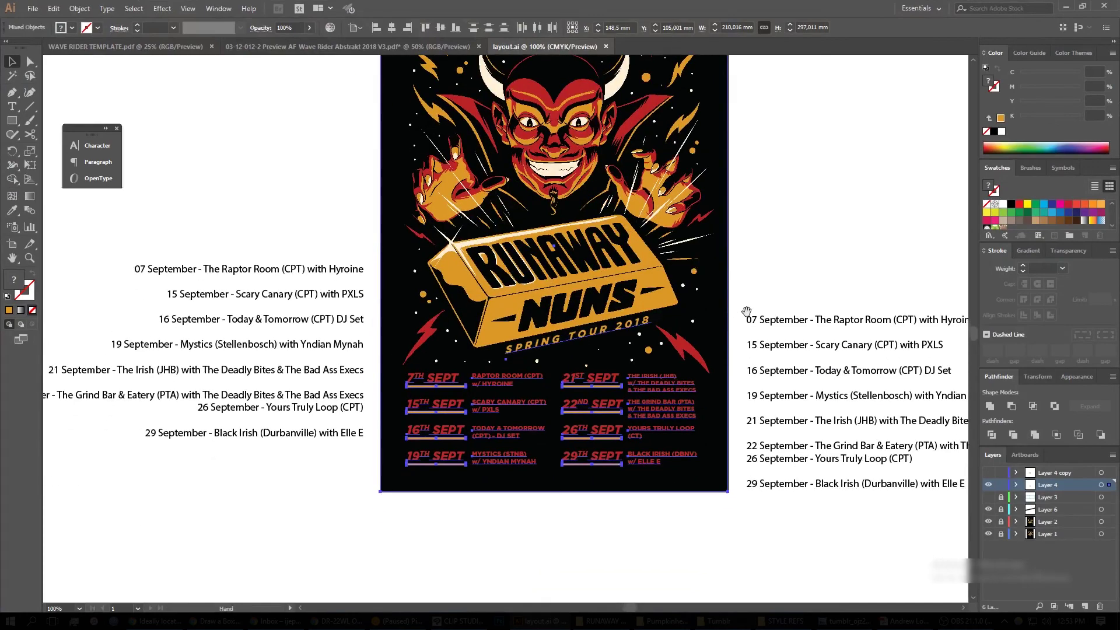
left_click(778, 295)
key("b")
left_click(643, 344, "ctrl")
left_click_drag(626, 385, 861, 316)
key("a")
left_click(617, 245)
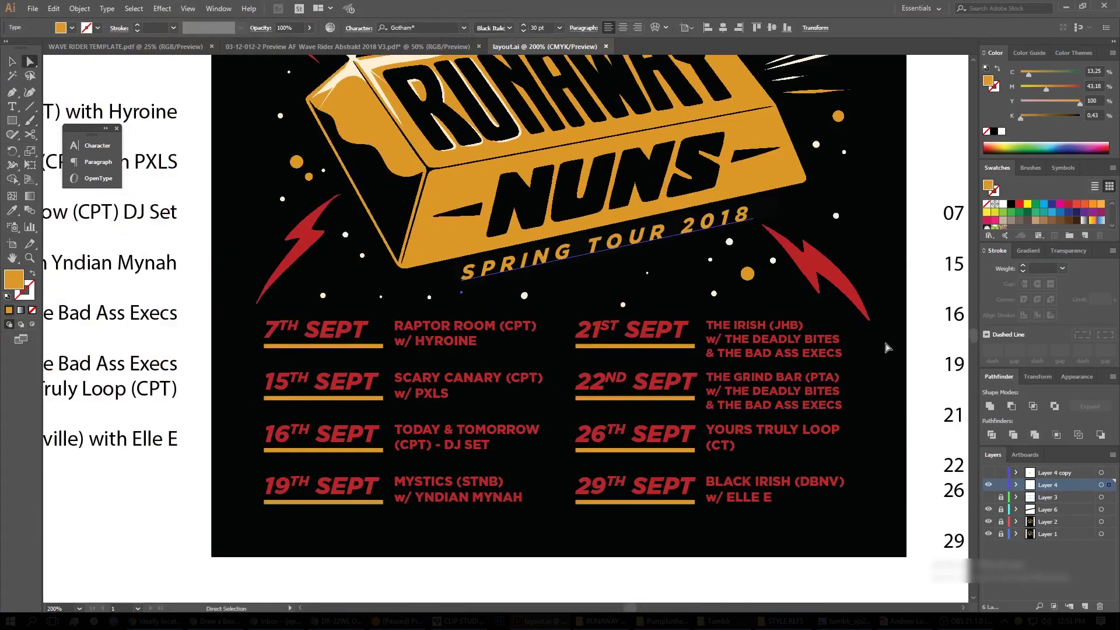
Inspect the typeset tour dates by selecting the 21st and 22nd Sept entries, their venue text and the orange underline.
left_click(930, 146)
left_click_drag(808, 373, 771, 333)
left_click(666, 288)
left_click(761, 285)
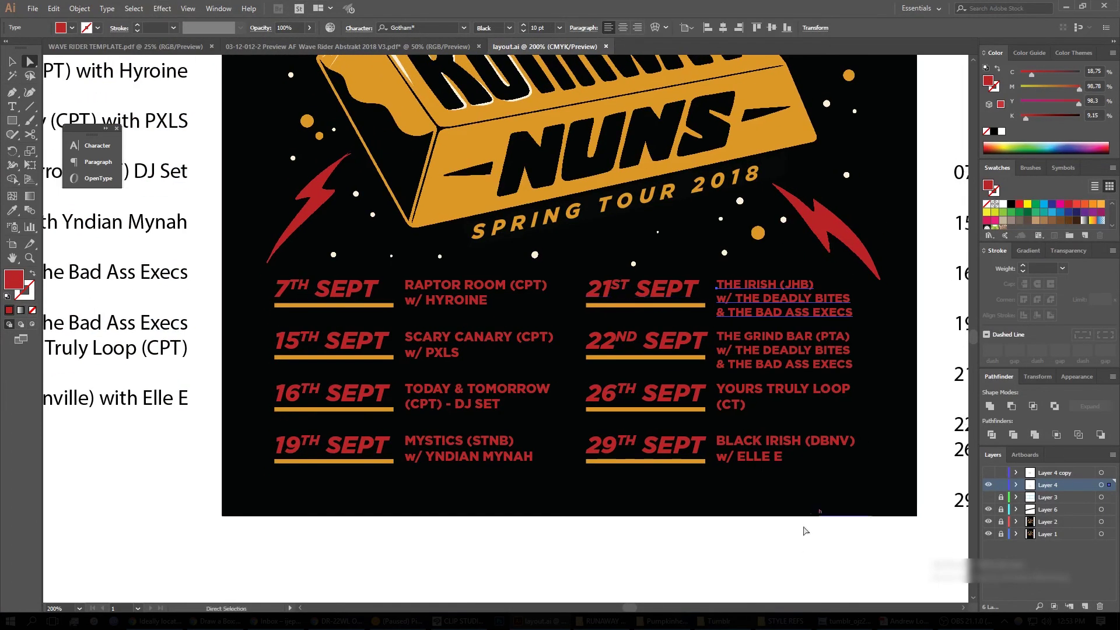
left_click(804, 528)
left_click(636, 305)
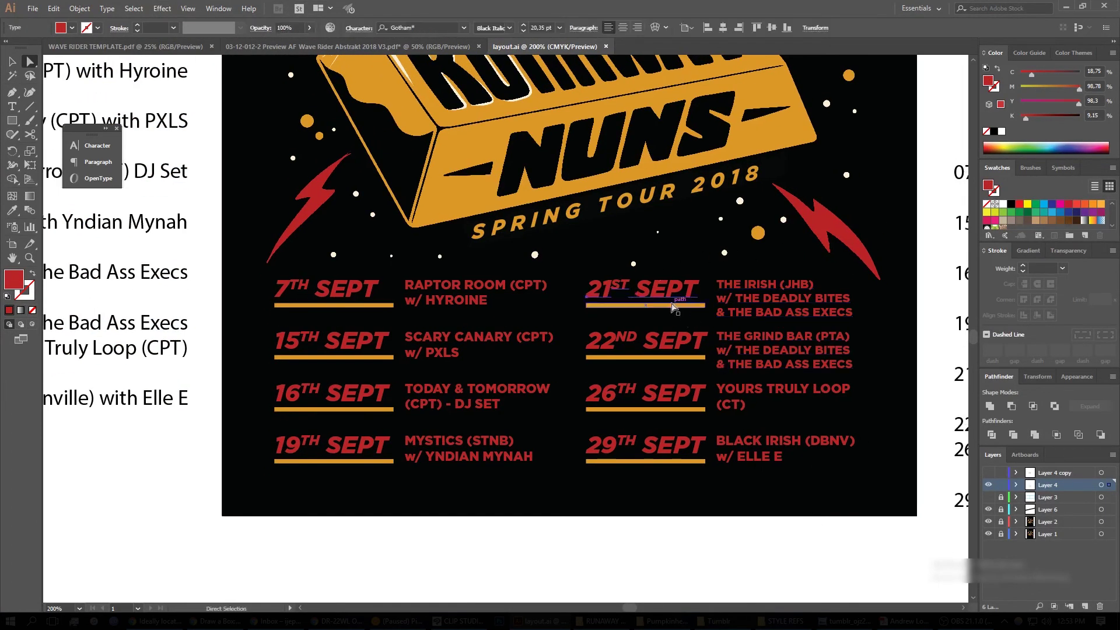
left_click(758, 289)
left_click(770, 341)
left_click(679, 356)
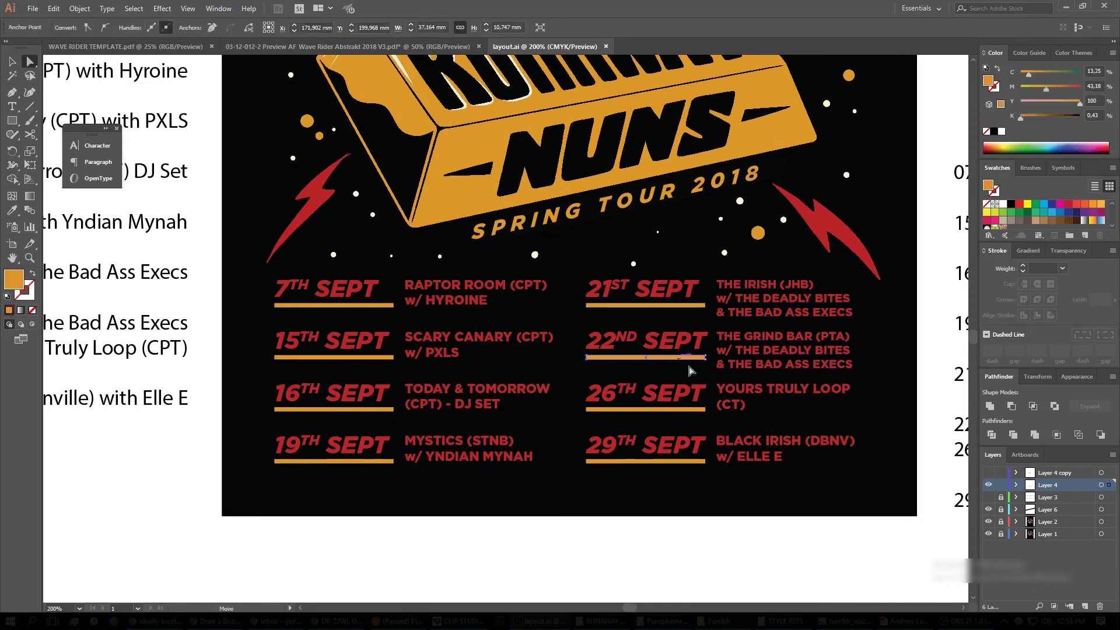
left_click(690, 397)
Deselect the date elements and view the whole poster layout beside the plain-text date lists.
left_click(778, 240)
key("z")
left_click(778, 178, "alt")
left_click(778, 179, "alt")
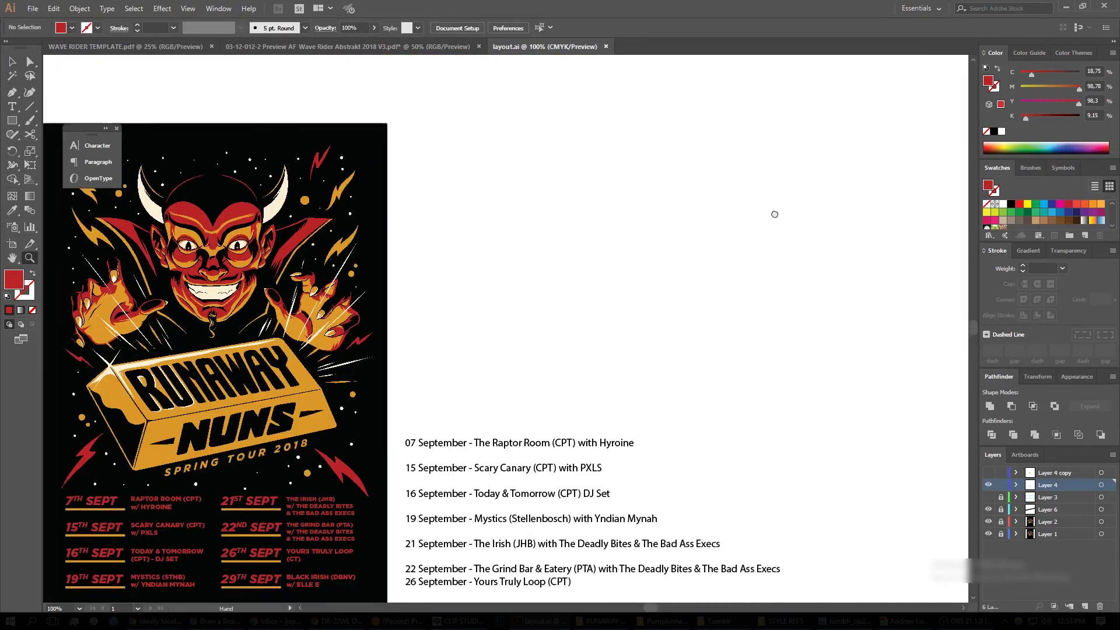
left_click_drag(775, 215, 915, 113)
left_click_drag(709, 268, 840, 259)
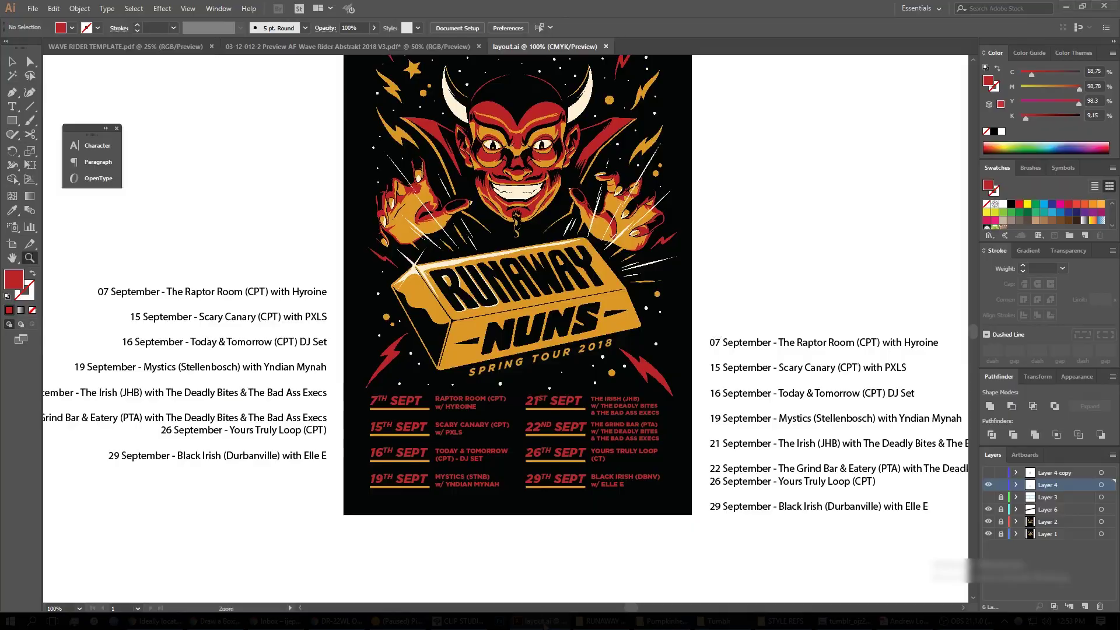
Switch back to Clip Studio Paint, show the hand-lettered tour title on Layer 63 and hide the typeset guide on Layer 1 Copy 3.
left_click(459, 621)
left_click_drag(765, 345, 690, 390)
key("z")
left_click(691, 391, "alt")
left_click(694, 407, "alt")
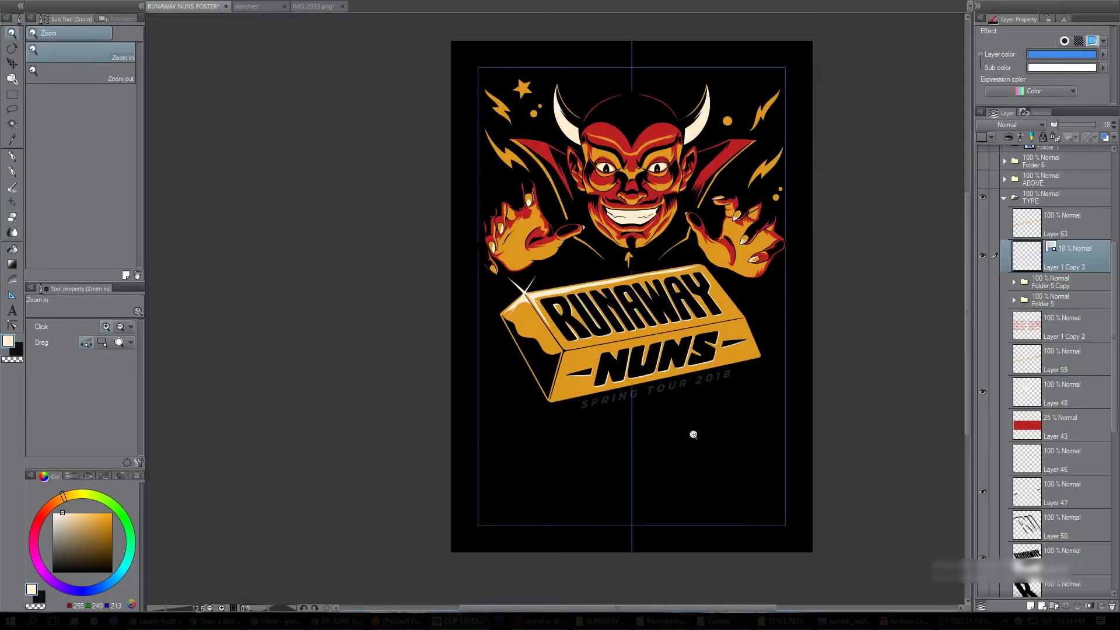
left_click_drag(755, 420, 770, 398)
scroll(706, 439, "up", 2)
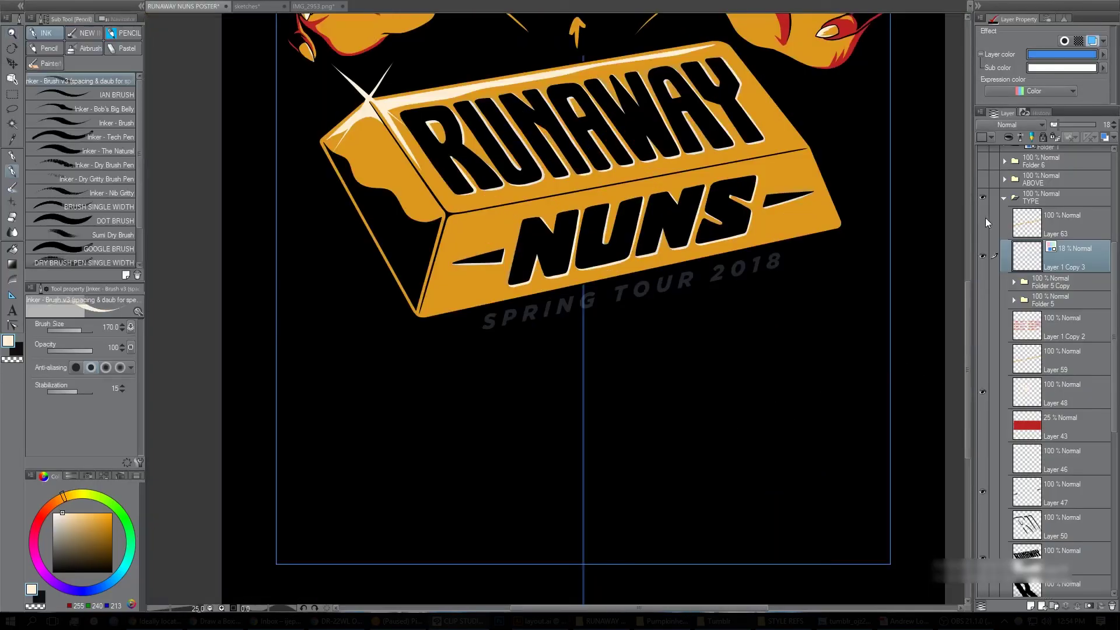
left_click(983, 257)
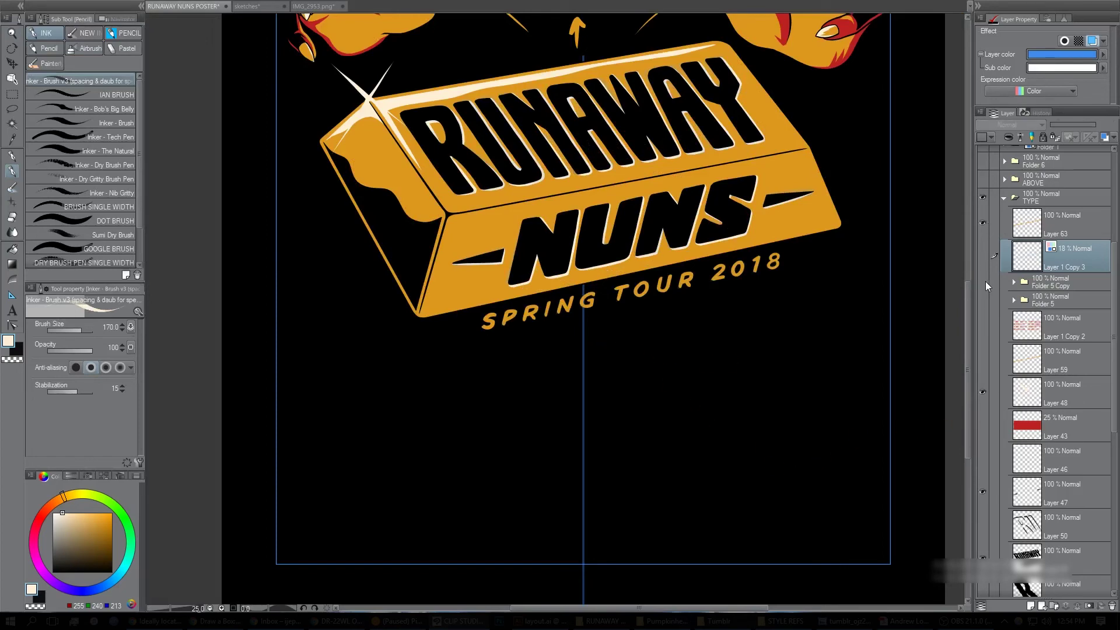
Toggle the hand-lettered tour dates in Folder 5 on and off.
left_click(985, 281)
left_click(984, 280)
left_click(983, 300)
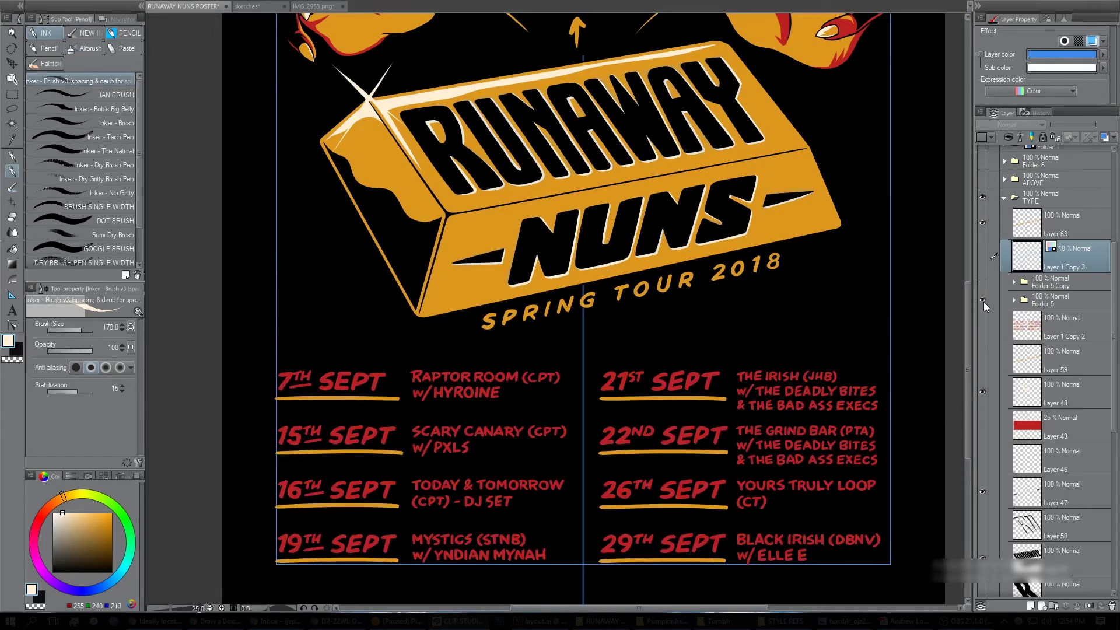
left_click(983, 300)
Show the typeset dates on Layer 1 Copy 2 at 29% opacity and show the hand-lettered dates of Folder 5 over them.
left_click(983, 324)
left_click(1046, 321)
left_click_drag(825, 331, 817, 228)
left_click(1064, 124)
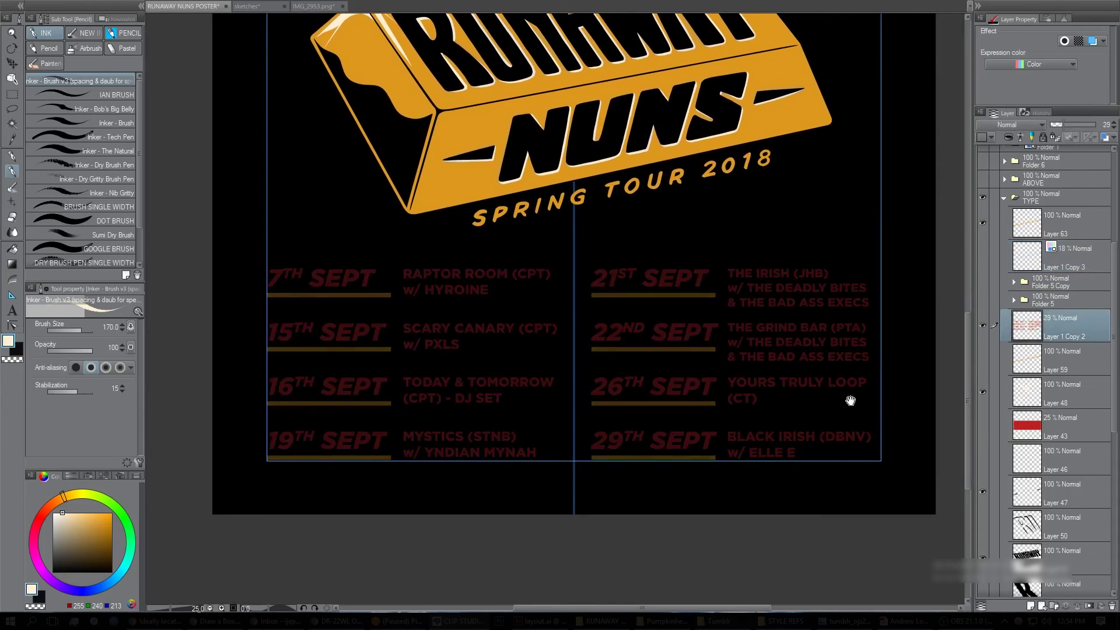
left_click_drag(850, 400, 894, 434)
left_click(983, 300)
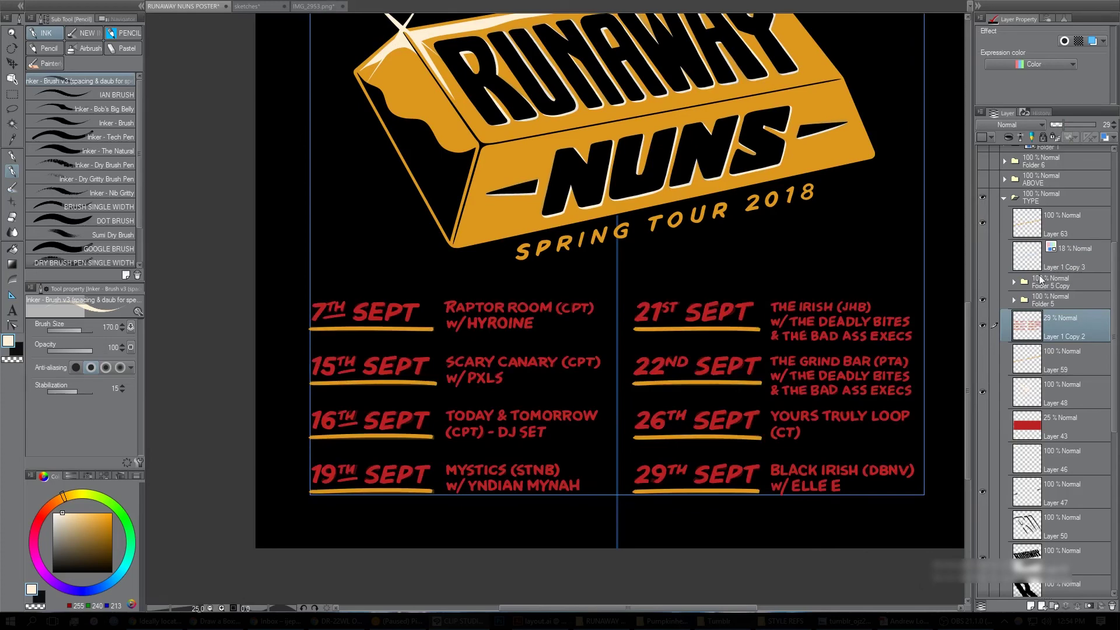
Collapse the TYPE folder and view the whole poster with its lettered dates.
left_click(1004, 198)
key("ctrl+space")
left_click_drag(834, 333, 749, 403)
left_click_drag(841, 323, 849, 340)
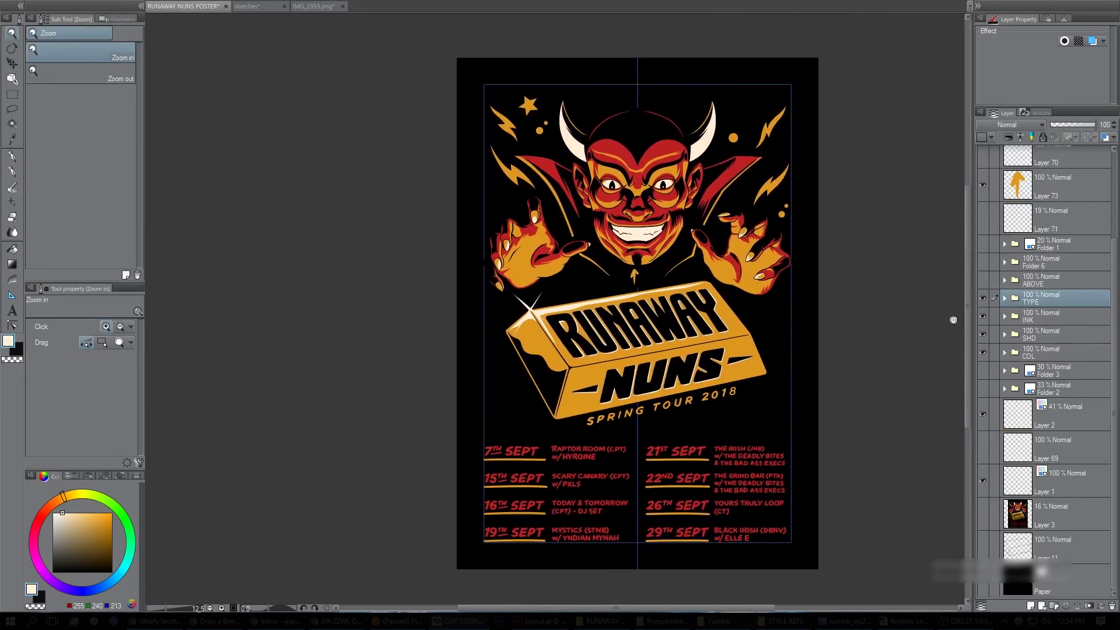
left_click(687, 366)
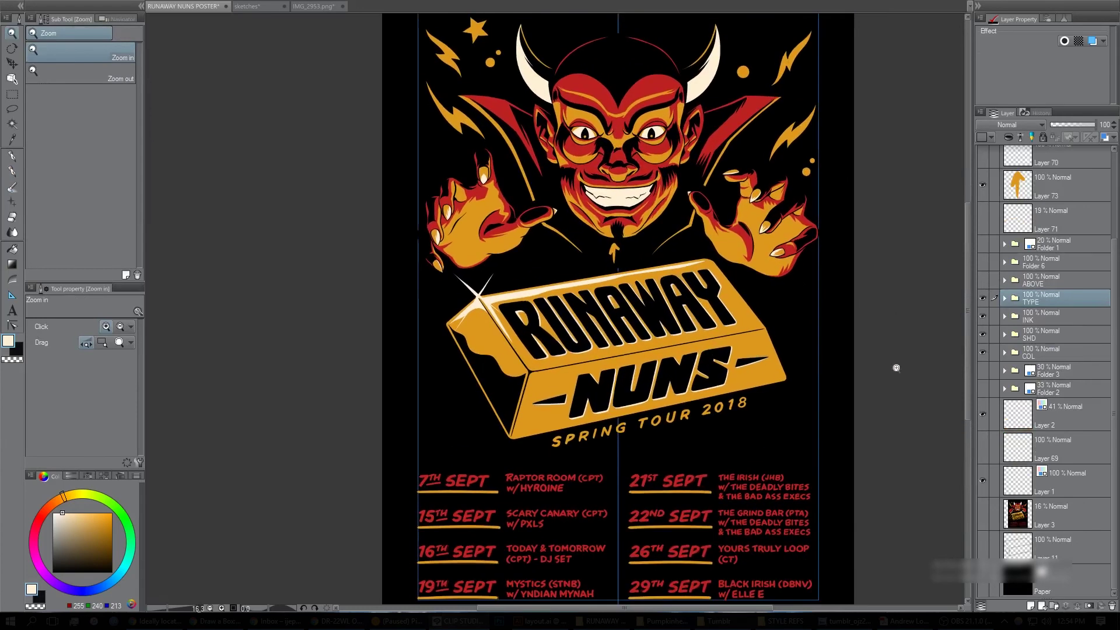
Toggle the blue guide lines on Layer 1 to compare, then select that layer and lower its opacity.
left_click(982, 480)
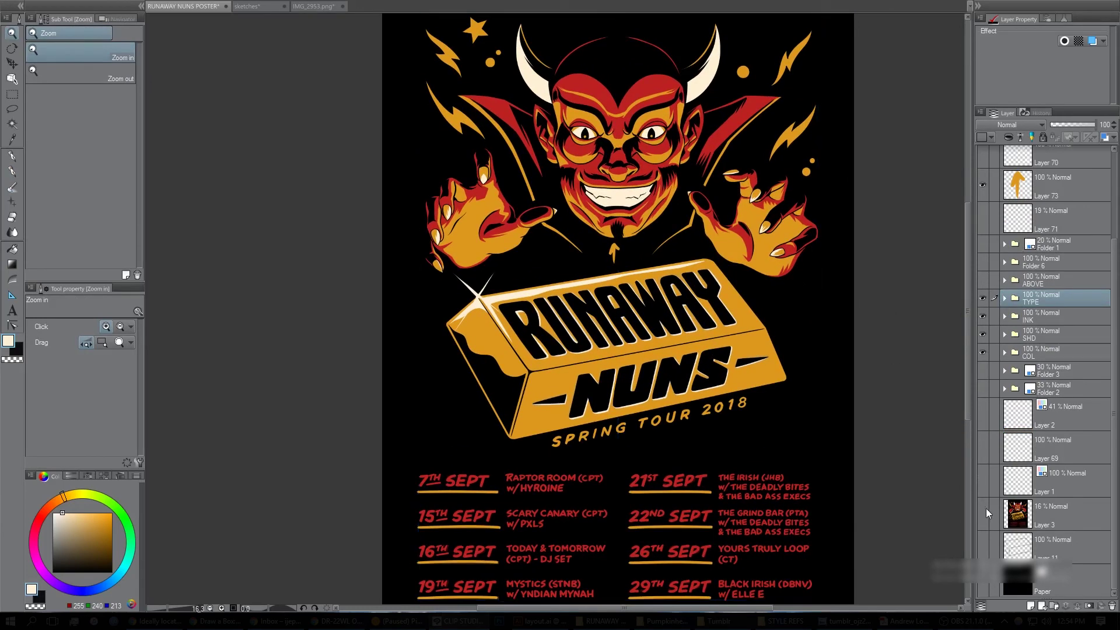
left_click(984, 481)
left_click(1063, 475)
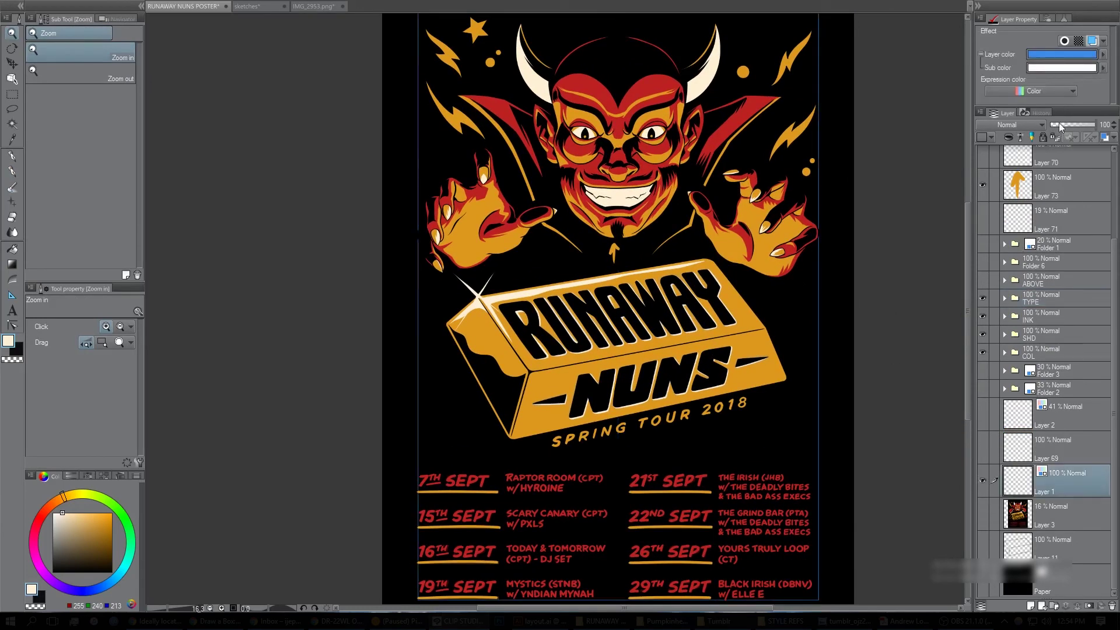
left_click_drag(1059, 124, 1076, 124)
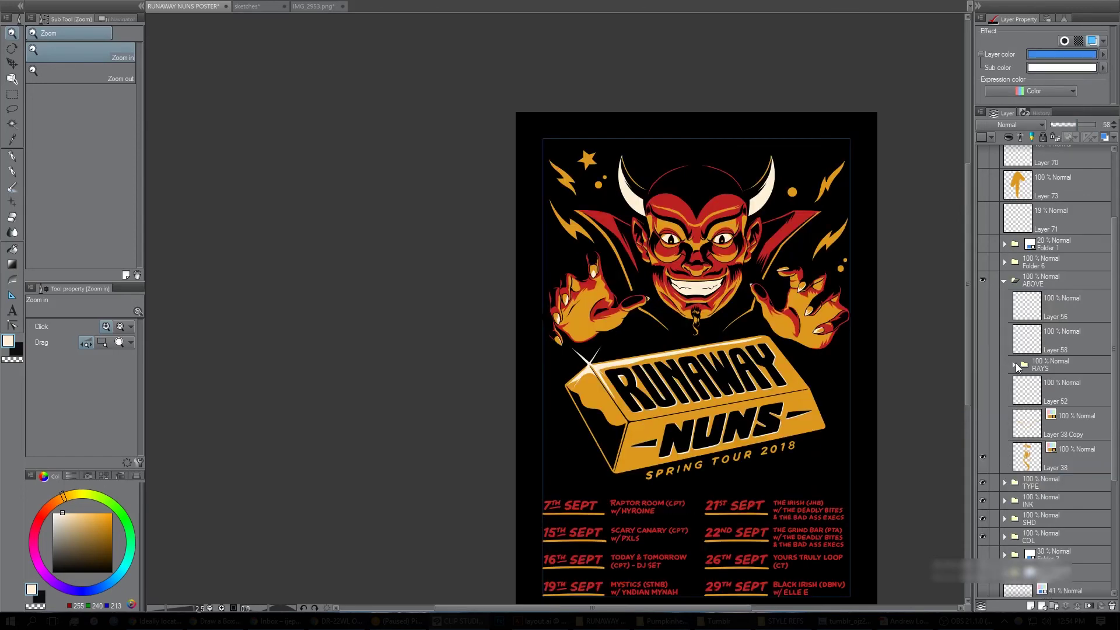
Expand and show the RAYS folder inside the ABOVE folder, then hide all the layers within it.
left_click(1015, 363)
left_click(984, 362)
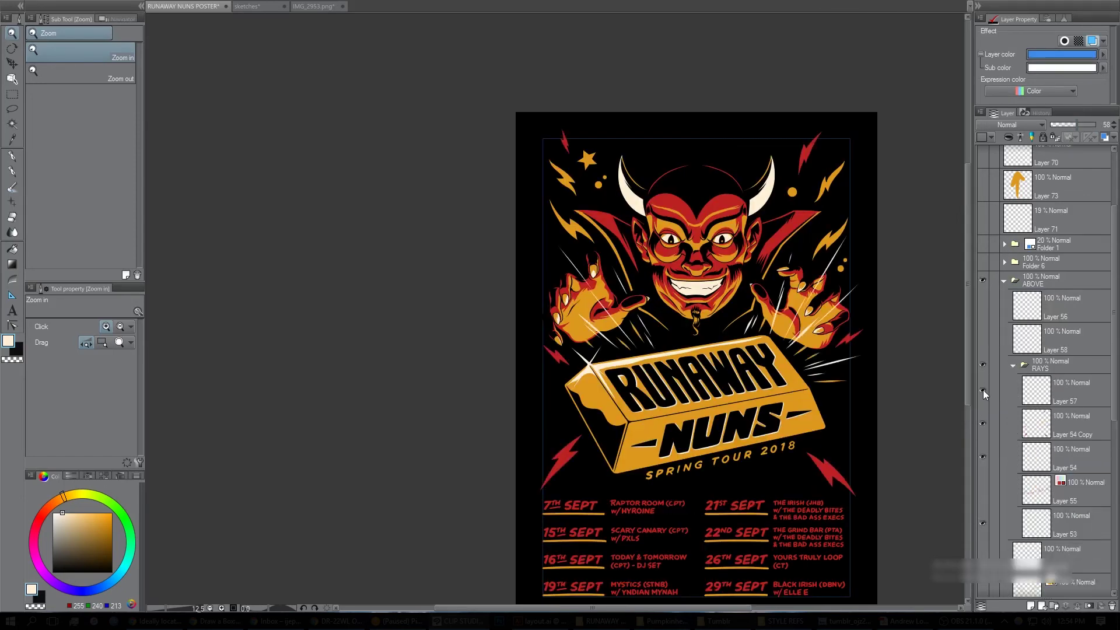
left_click_drag(985, 394, 979, 535)
left_click_drag(860, 456, 781, 393)
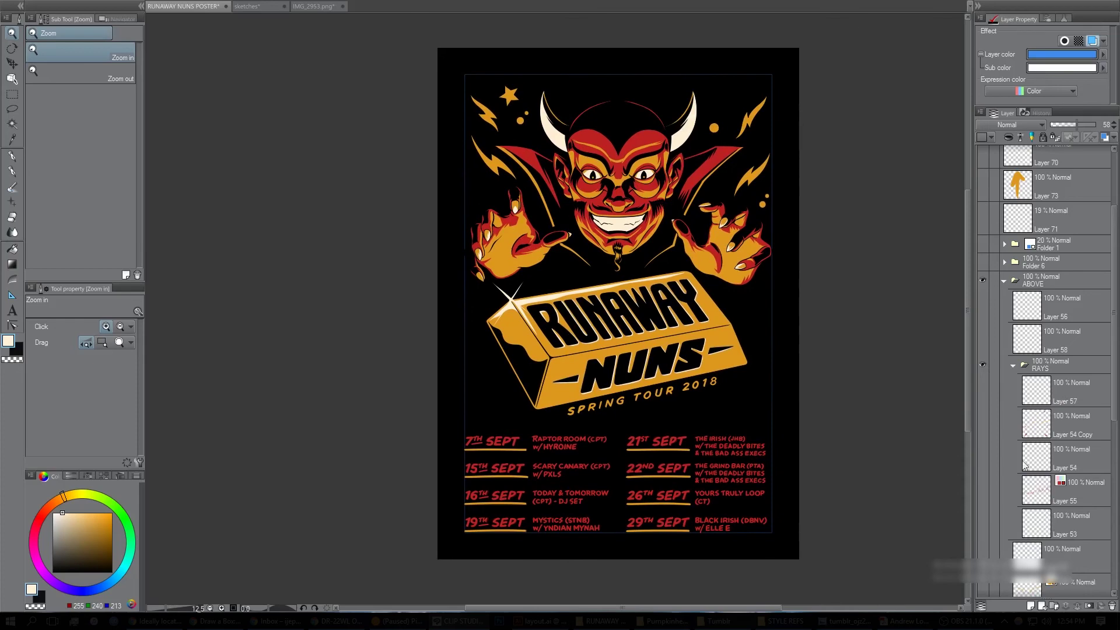
left_click_drag(781, 321, 789, 332)
Toggle the red rough marks on Layer 55 and the cream rays on Layer 53 to compare, leaving Layer 55 shown.
left_click(985, 489)
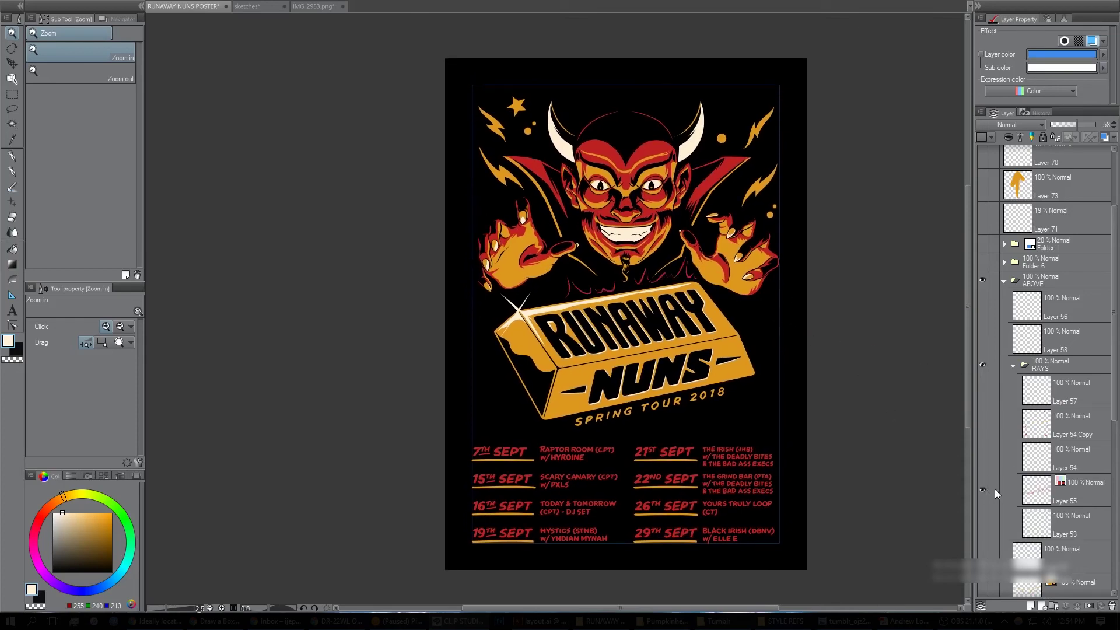
left_click(982, 523)
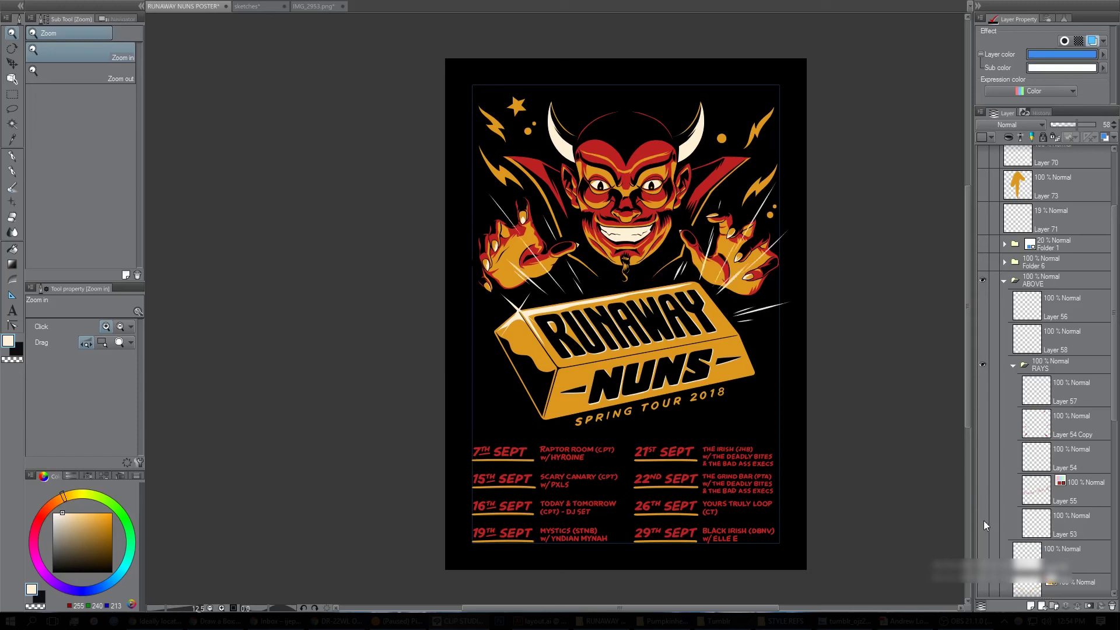
left_click(984, 526)
left_click(982, 489)
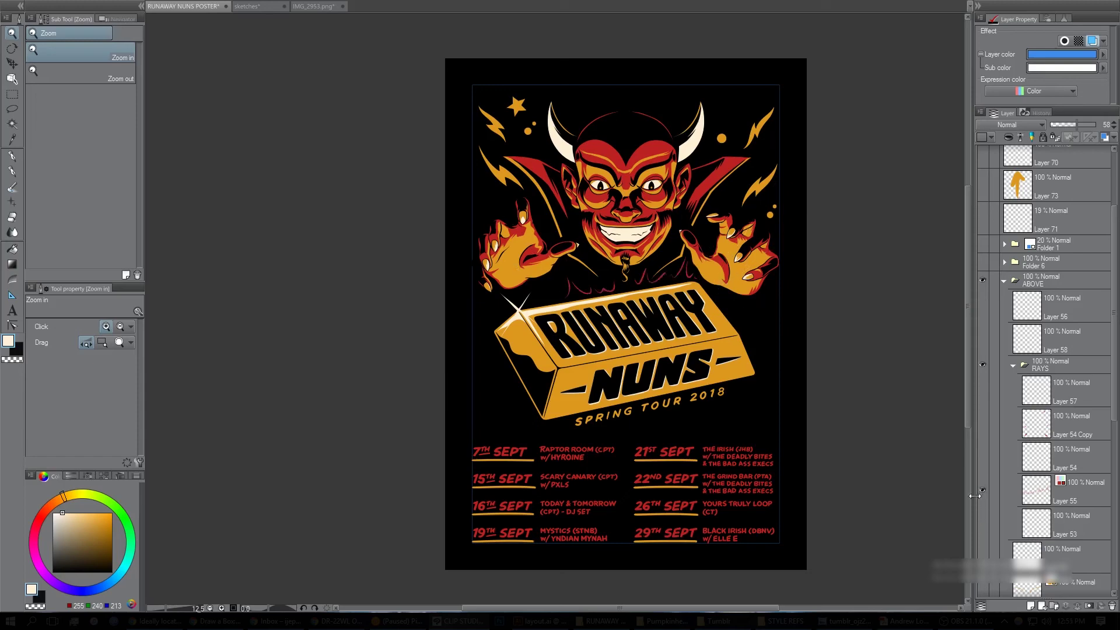
Examine the red rough marks above the gold bar up close and sample the bar's orange colour.
left_click(697, 356)
left_click_drag(766, 417, 809, 459)
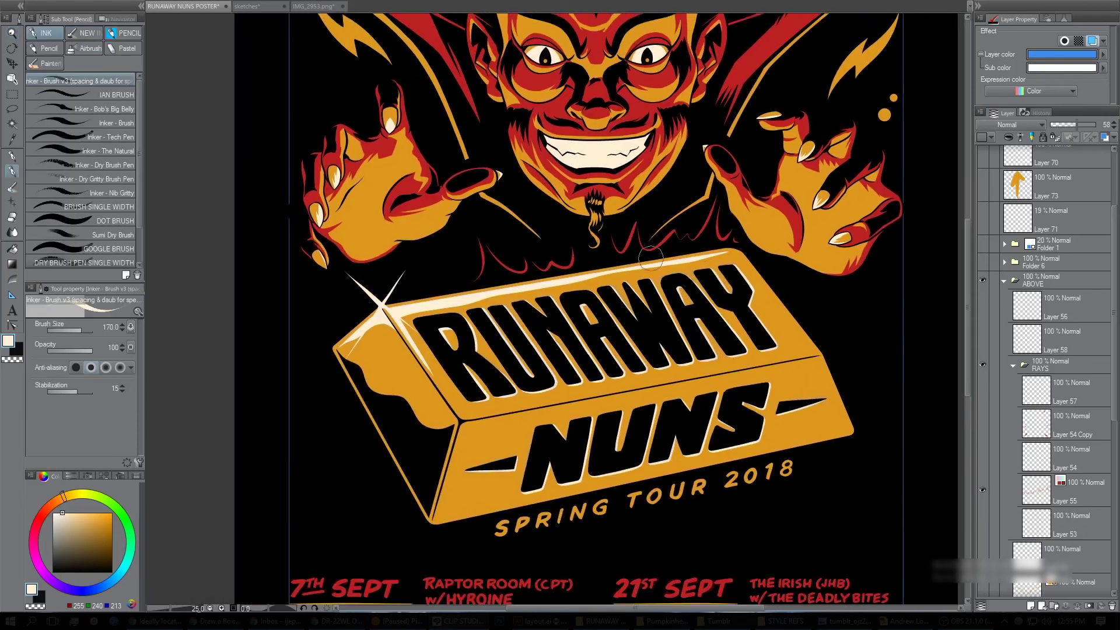
left_click(632, 288, "alt")
left_click_drag(715, 342, 740, 364)
left_click(717, 357, "ctrl")
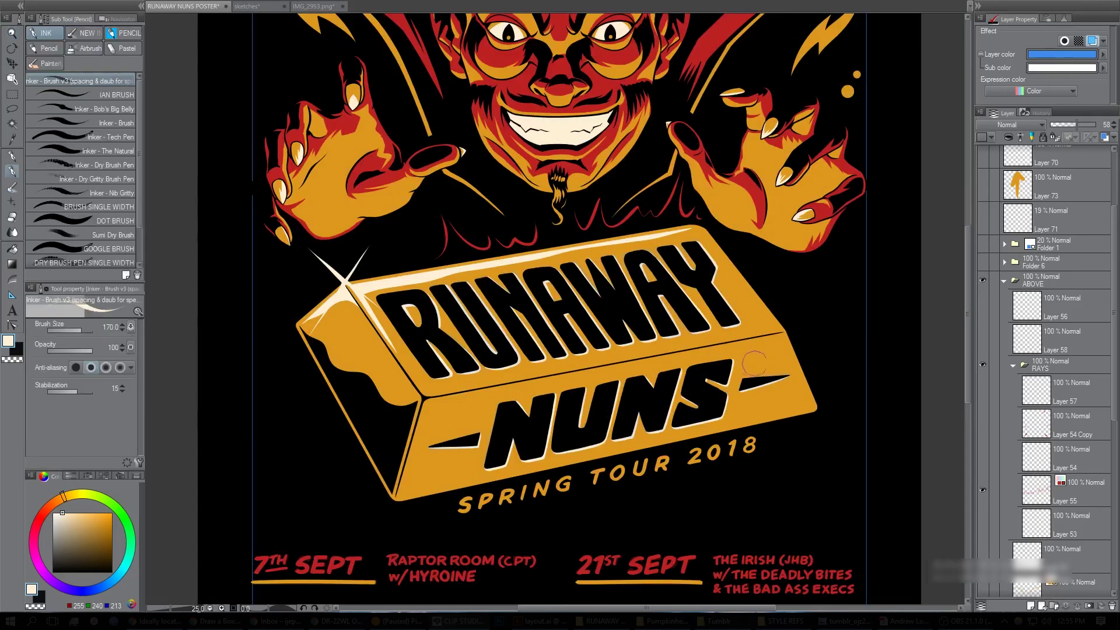
left_click(754, 363, "alt")
Select and hide Layer 55, then show the cream rays around the bar on Layer 53.
left_click(1068, 490)
mouse_move(754, 267)
left_mouse_down()
mouse_move(843, 260)
mouse_move(789, 302)
mouse_move(844, 334)
mouse_move(805, 348)
mouse_move(834, 390)
left_mouse_up()
key("ctrl+space")
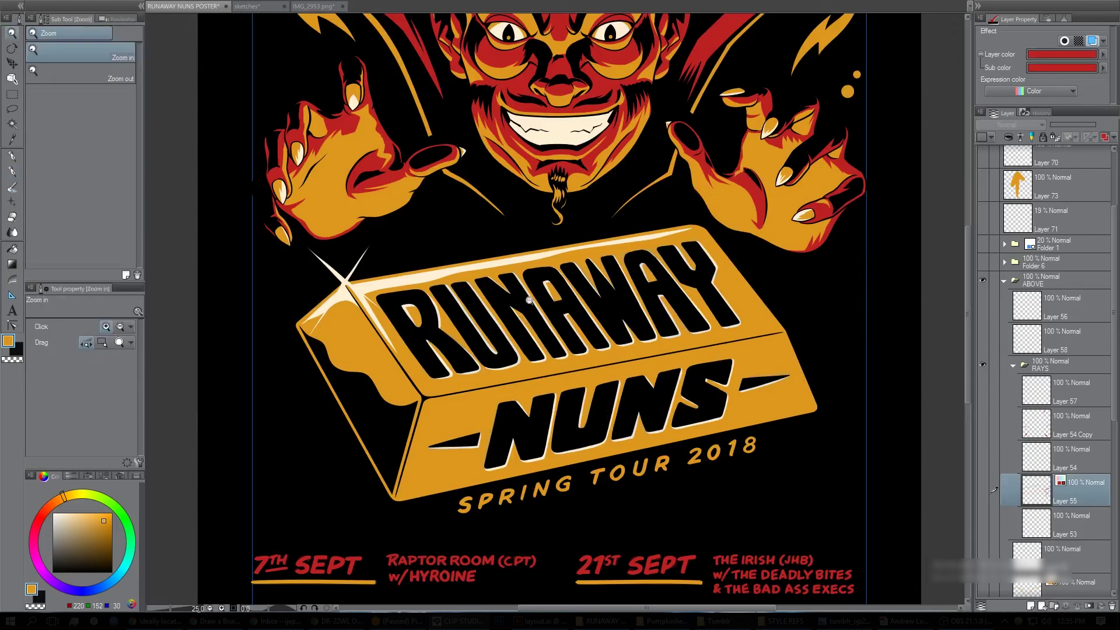
left_click_drag(738, 388, 669, 385)
left_click(985, 522)
left_click(557, 300)
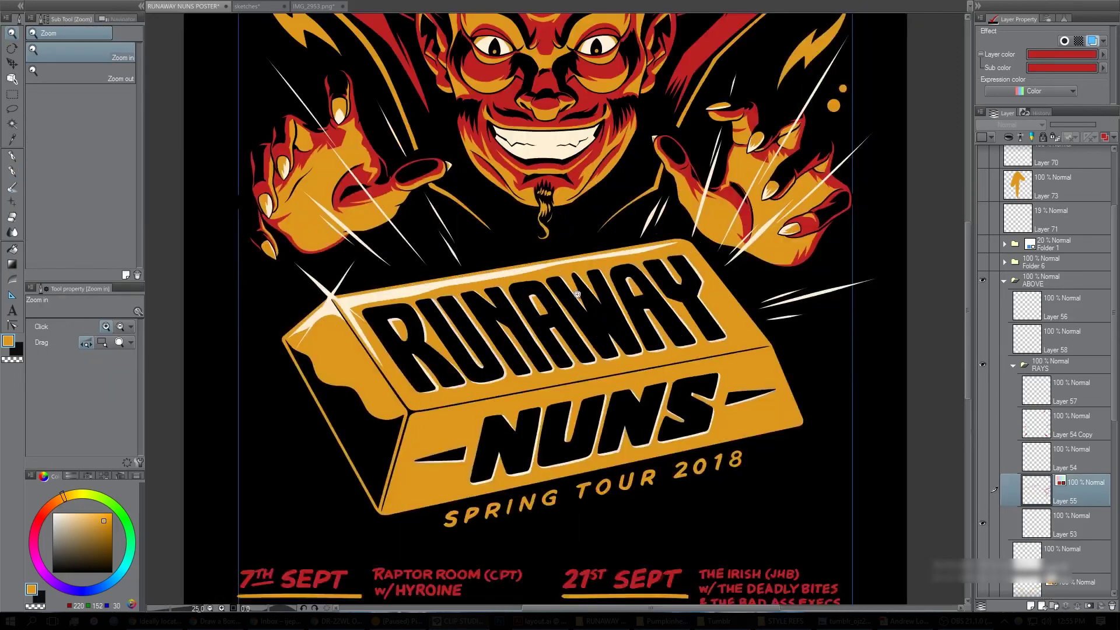
left_click_drag(557, 300, 615, 378)
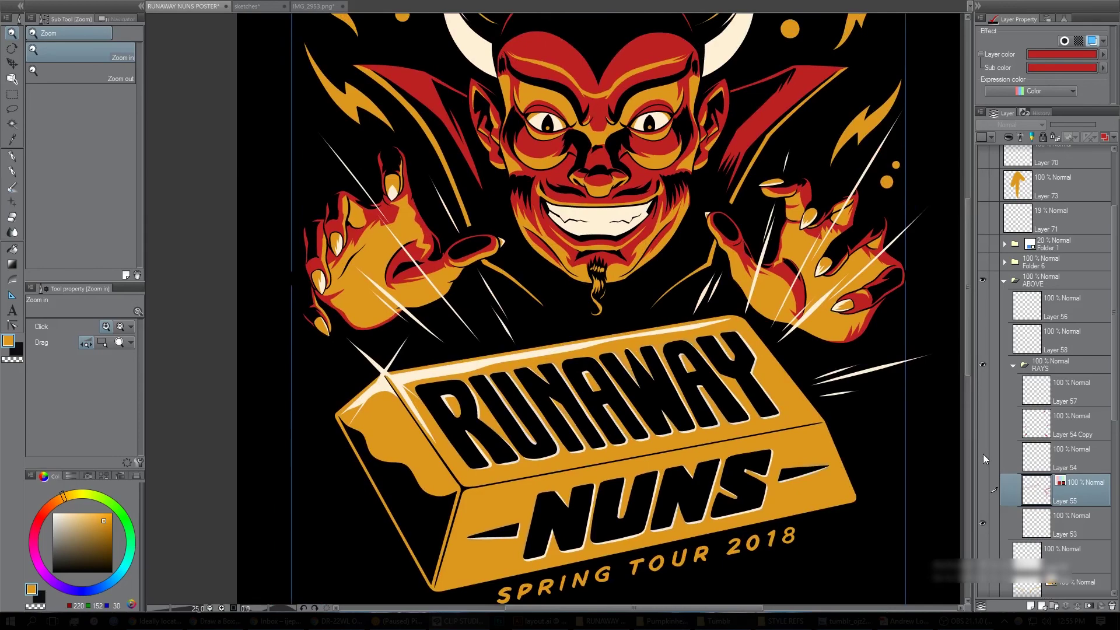
Show the red lightning bolts on Layer 54 Copy in the RAYS folder and view them across the poster.
key("ctrl+minus")
left_click(983, 456)
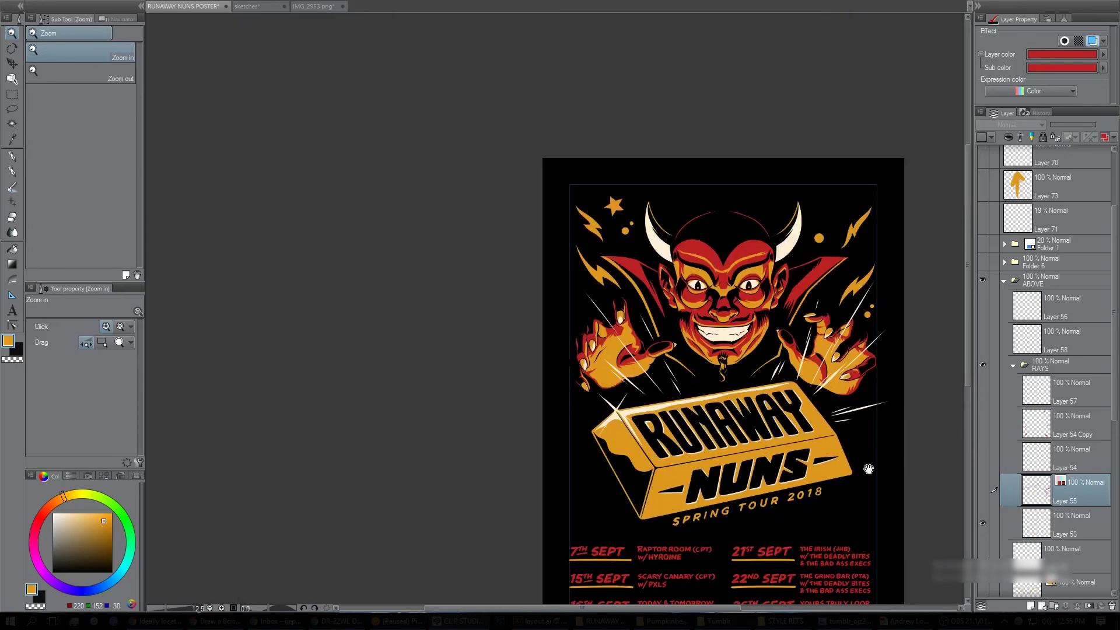
left_click_drag(802, 484, 802, 404)
left_click(984, 423)
left_click_drag(813, 275, 724, 318)
left_click_drag(815, 436, 798, 498)
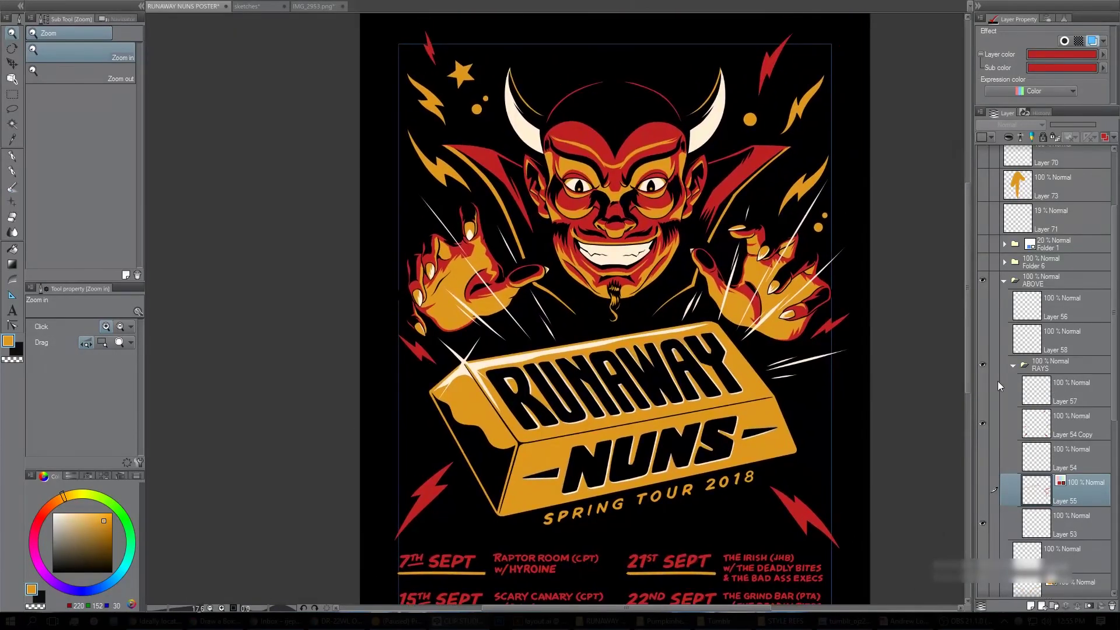
Toggle the red bolts on Layer 54 Copy and the rough marks on Layer 55 to compare, and select Layer 54 Copy.
left_click(982, 425)
left_click(982, 424)
left_click_drag(867, 392, 852, 345)
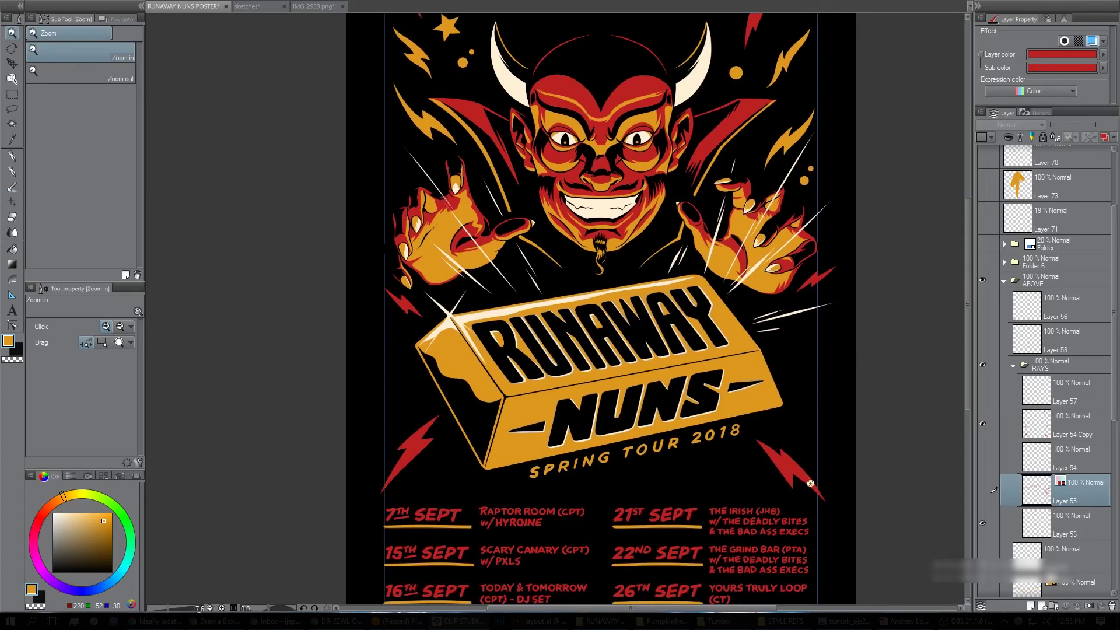
left_click_drag(813, 389, 815, 441)
left_click_drag(803, 319, 805, 287)
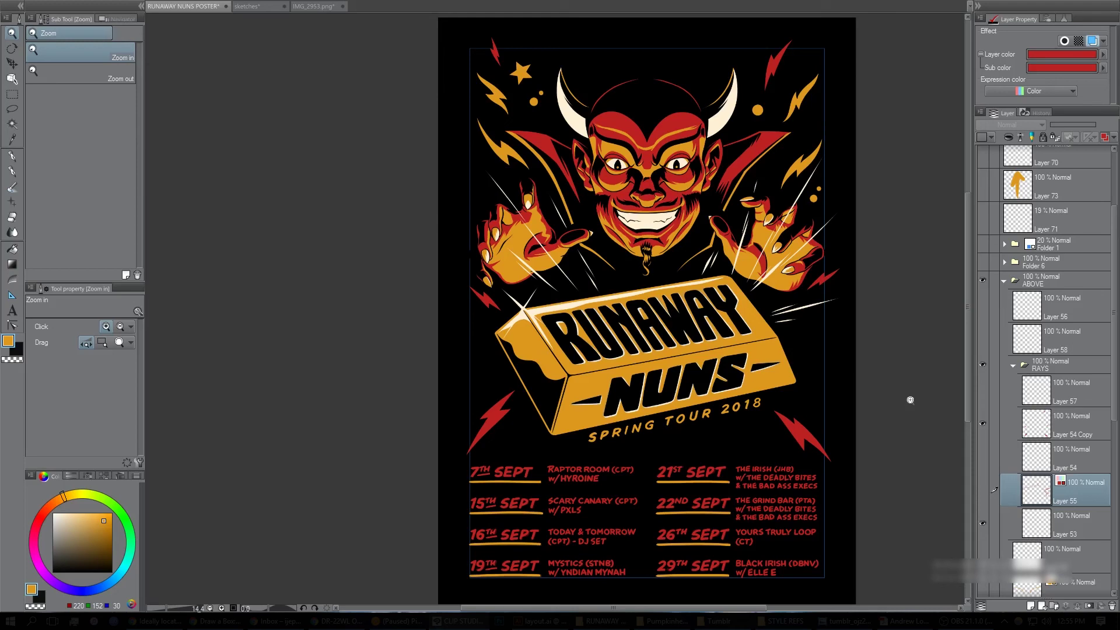
left_click(985, 489)
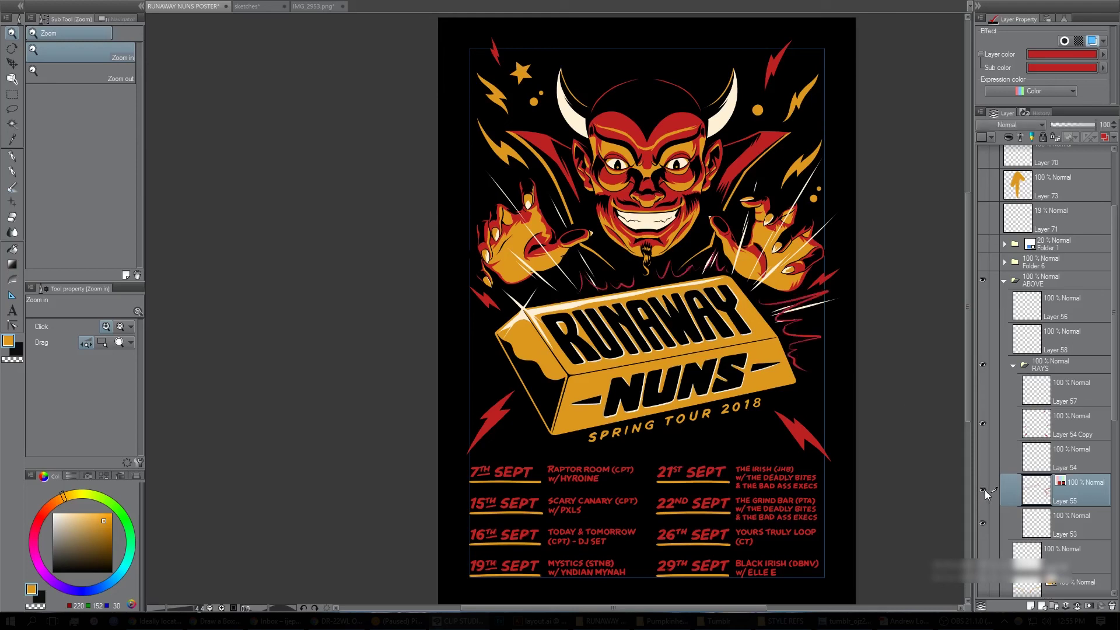
left_click(984, 490)
left_click(1048, 426)
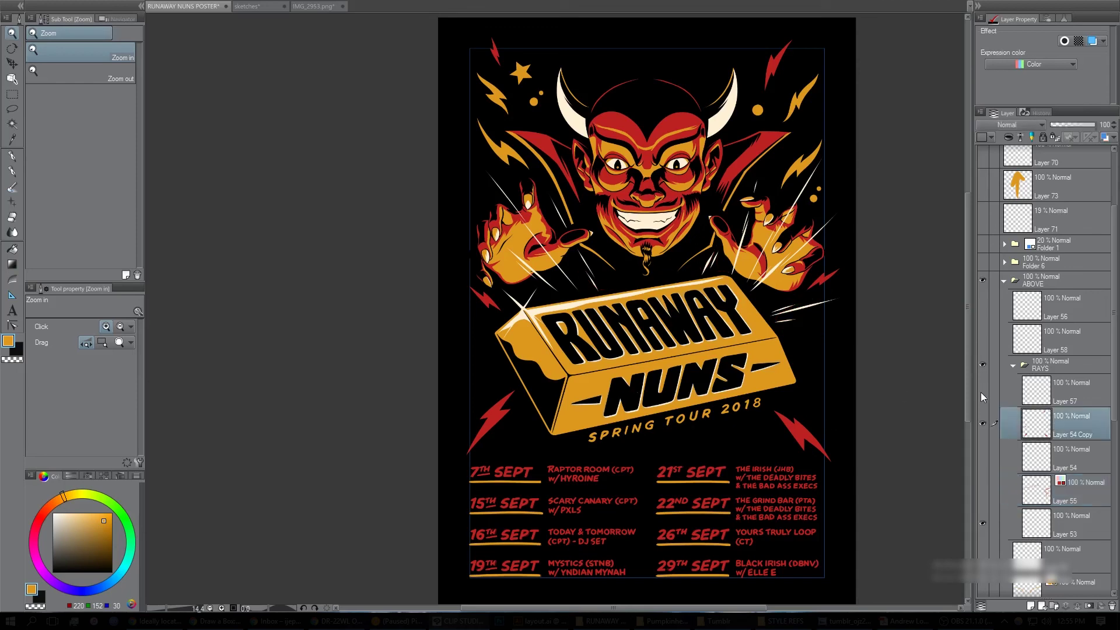
Show the orange accent rays on Layer 57 and collapse the RAYS folder.
left_click(982, 391)
left_click(982, 392)
left_click(982, 390)
left_click(1014, 364)
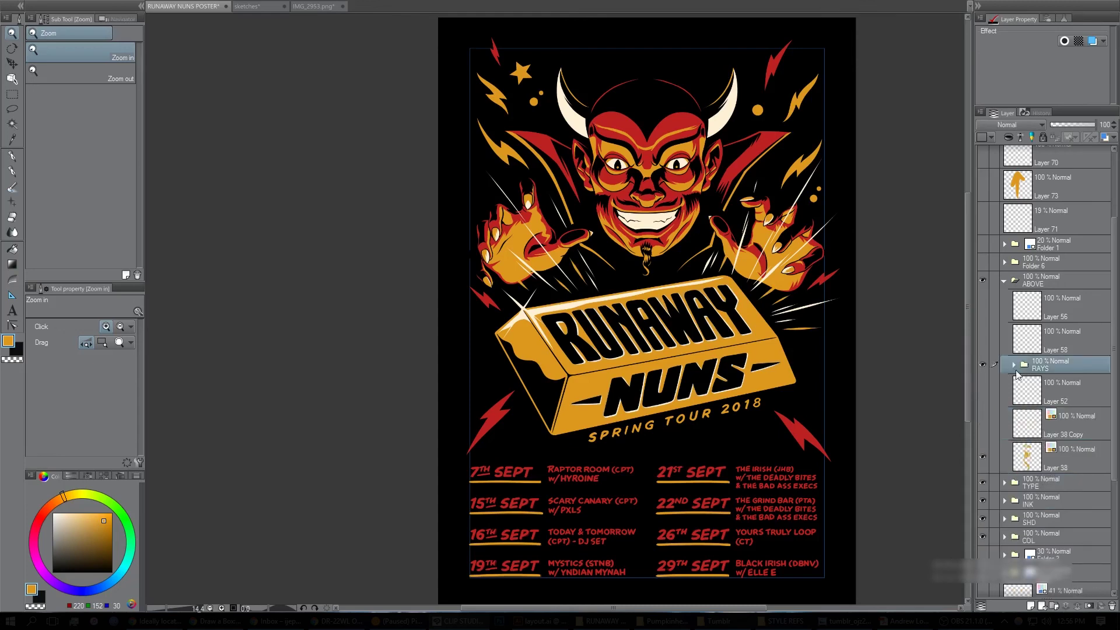
Toggle the scattered white and orange dots on Layer 58 to preview them on the poster.
left_click(982, 338)
left_click(982, 340)
left_click(982, 338)
Add a new layer above Layer 58, with Layer 58 hidden, and choose the DOT BRUSH in white.
left_click(1053, 344)
left_click(1030, 606)
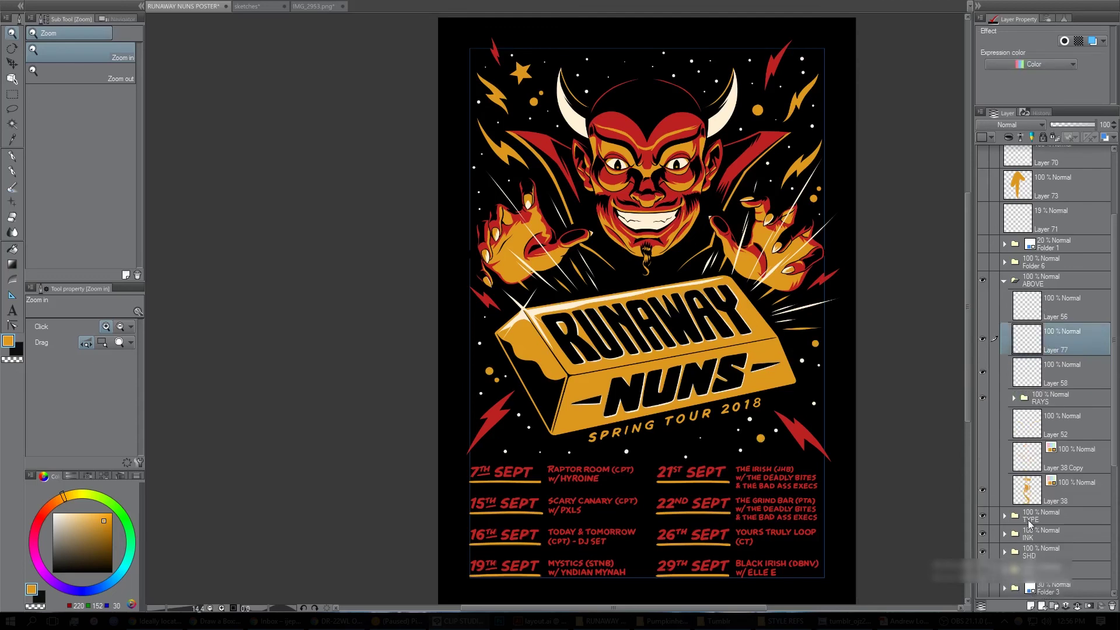
left_click(704, 320)
key("p")
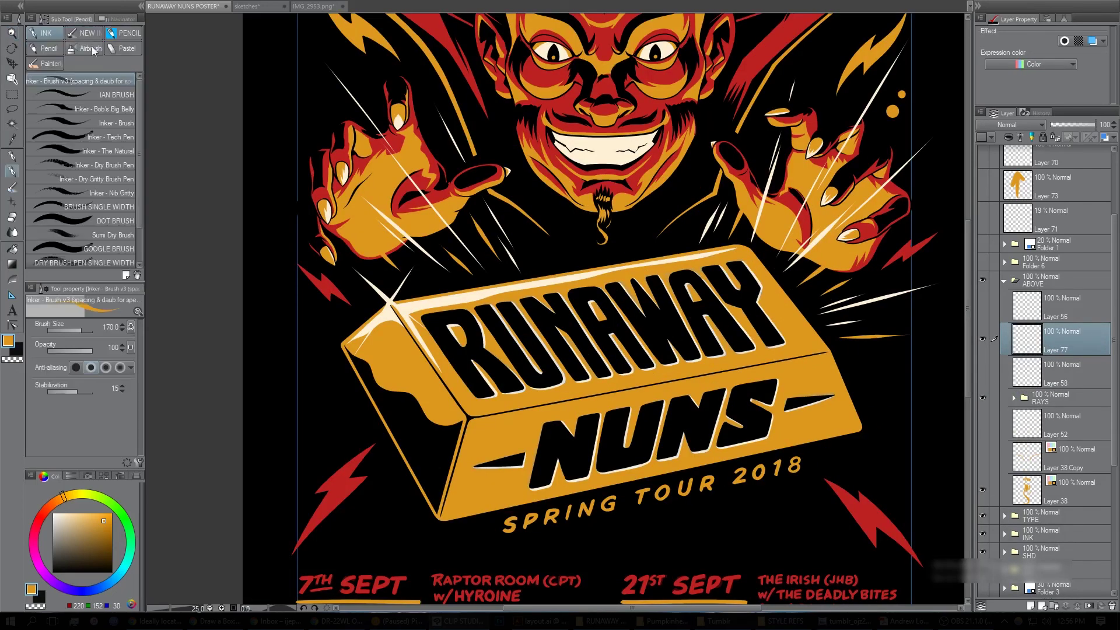
left_click(128, 222)
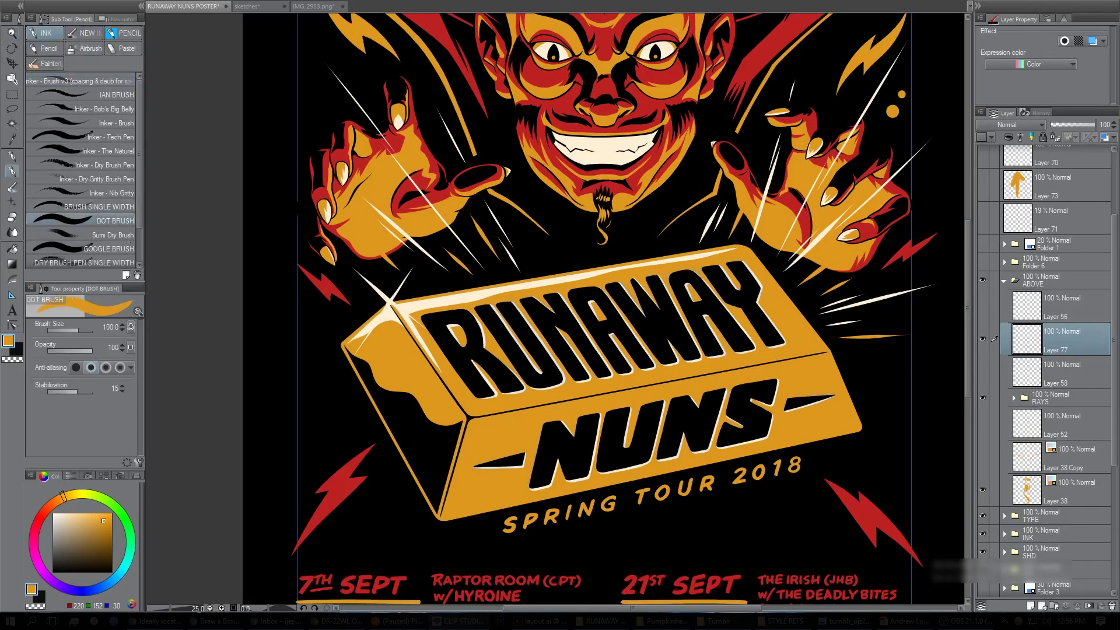
left_click_drag(63, 524, 53, 513)
Scatter small white dots between the devil's right-hand cape edge and the orange bolts beside it.
left_click_drag(805, 274, 721, 431)
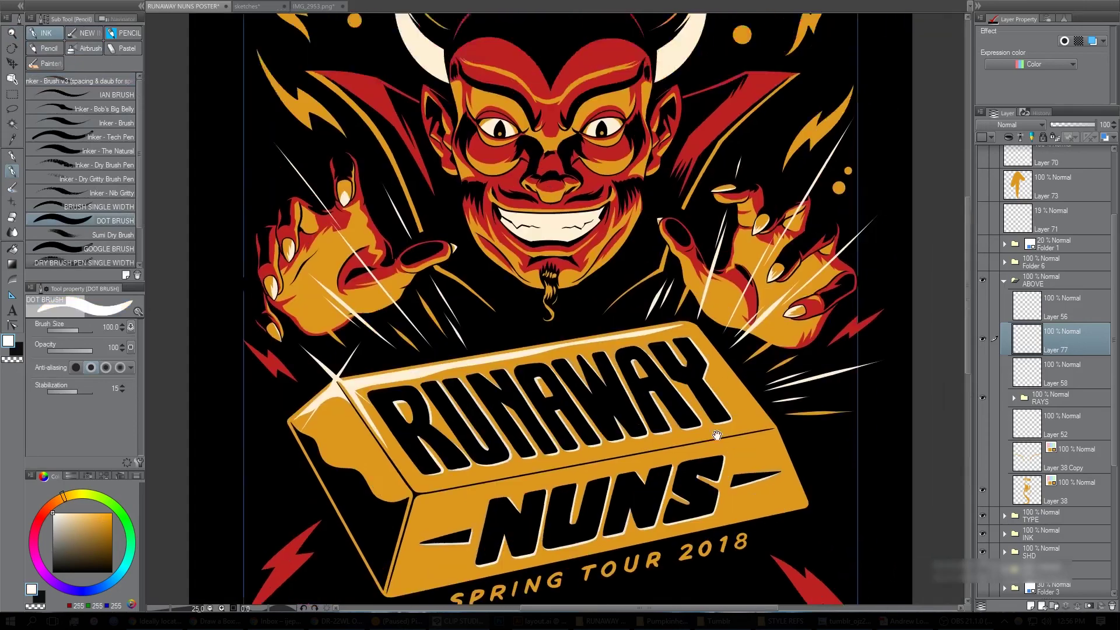
left_click(735, 224)
left_click(747, 193)
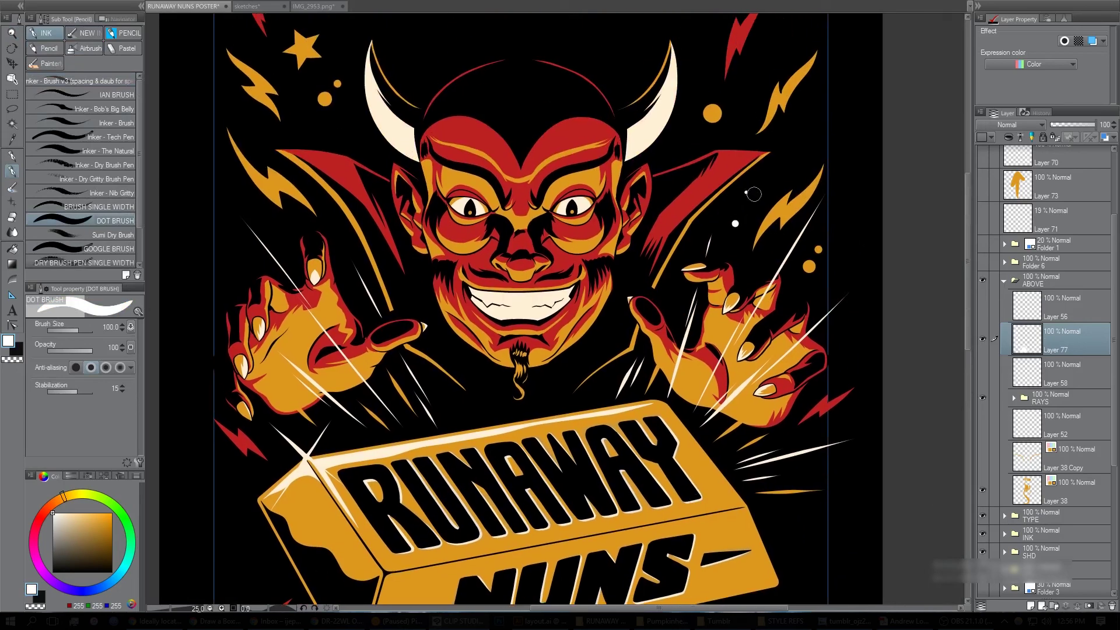
left_click(761, 190)
left_click(784, 134)
left_click(785, 156)
left_click(820, 131)
left_click(809, 105)
left_click(816, 96)
left_click(807, 167)
left_click_drag(840, 240, 756, 322)
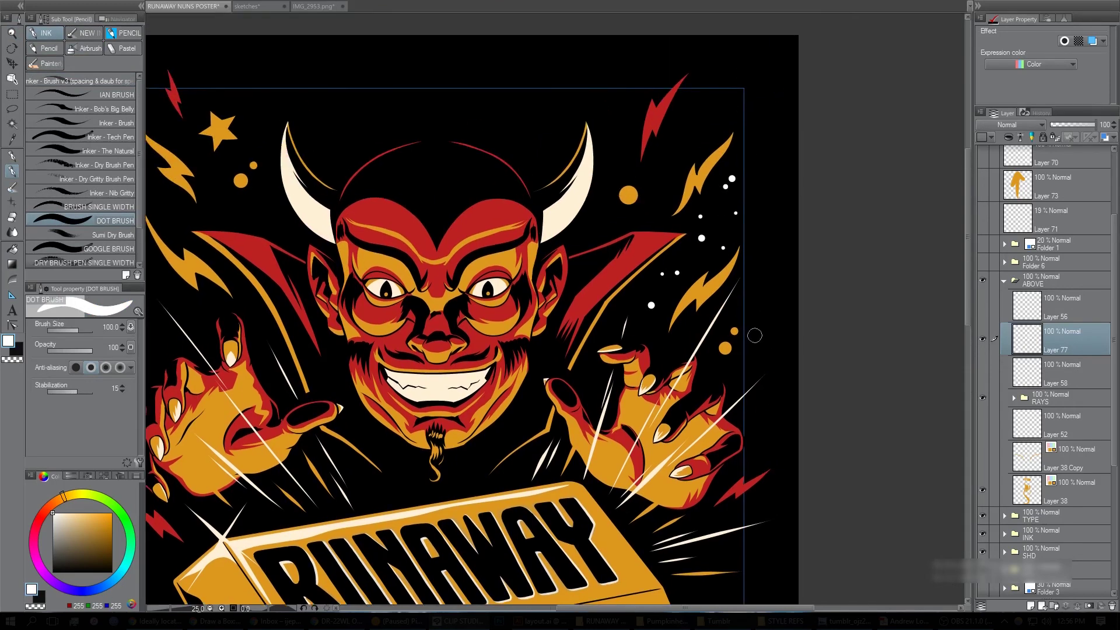
left_click(742, 121)
left_click(742, 109)
left_click(743, 91)
left_click_drag(896, 268, 919, 271)
key("ctrl+z")
key("ctrl+z")
key("ctrl+z")
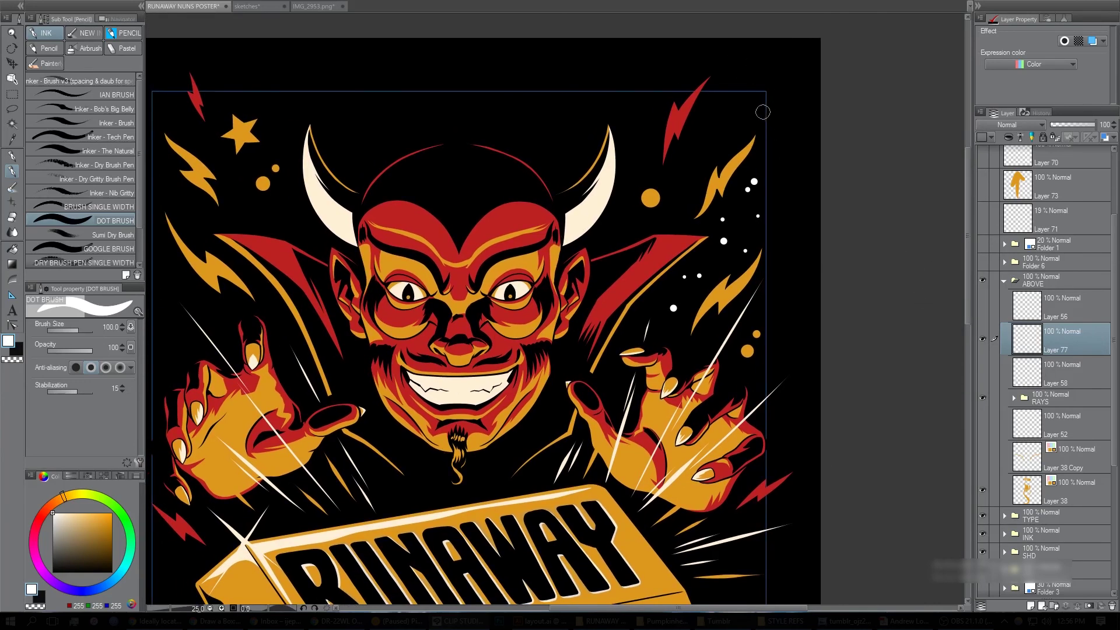
Place white dots near the poster's upper-right corner and above the right-hand fingers, undoing a misplaced one.
left_click(762, 111)
left_click_drag(759, 402, 787, 289)
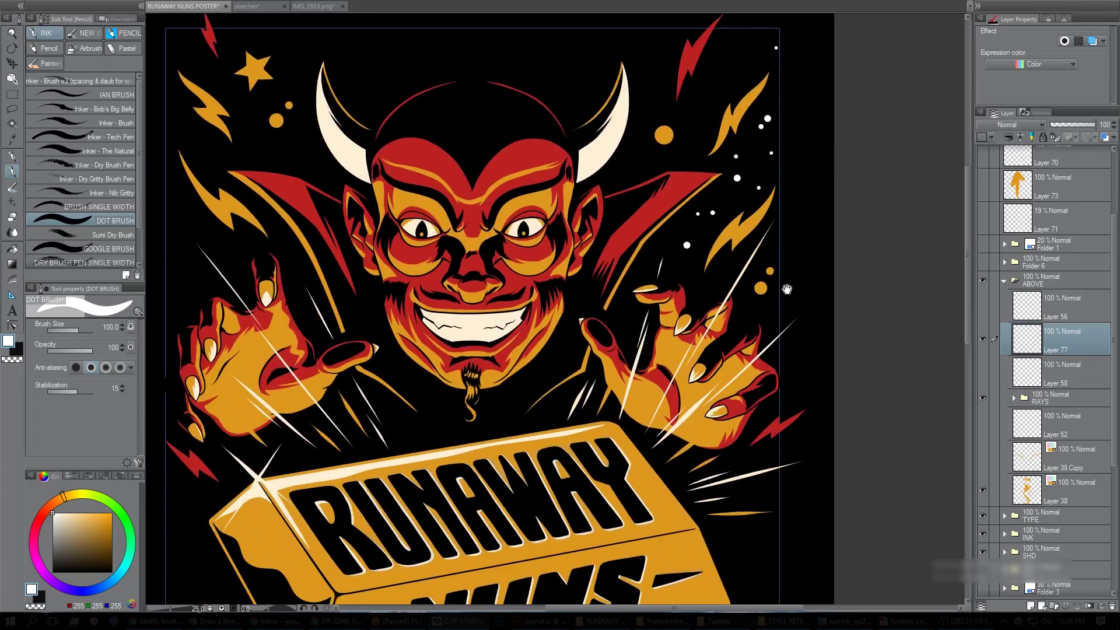
left_click(709, 281)
left_click(748, 308)
key("ctrl+z")
scroll(797, 240, "up", 3)
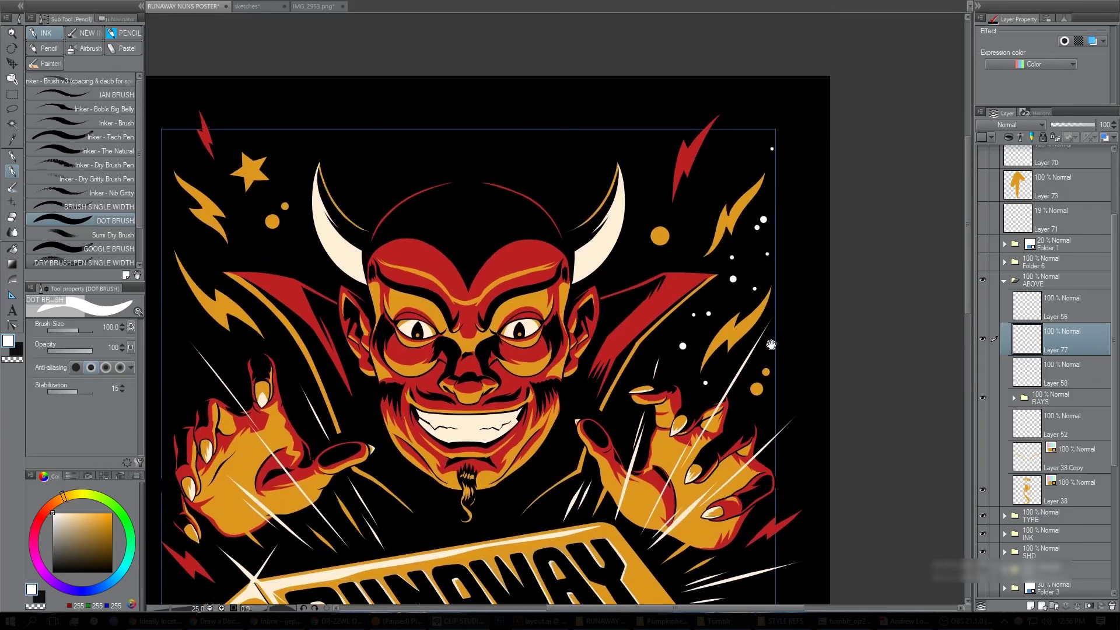
Dab white dots around the red bolt and the orange bolt in the poster's upper-right area.
left_click(711, 168)
left_click(718, 157)
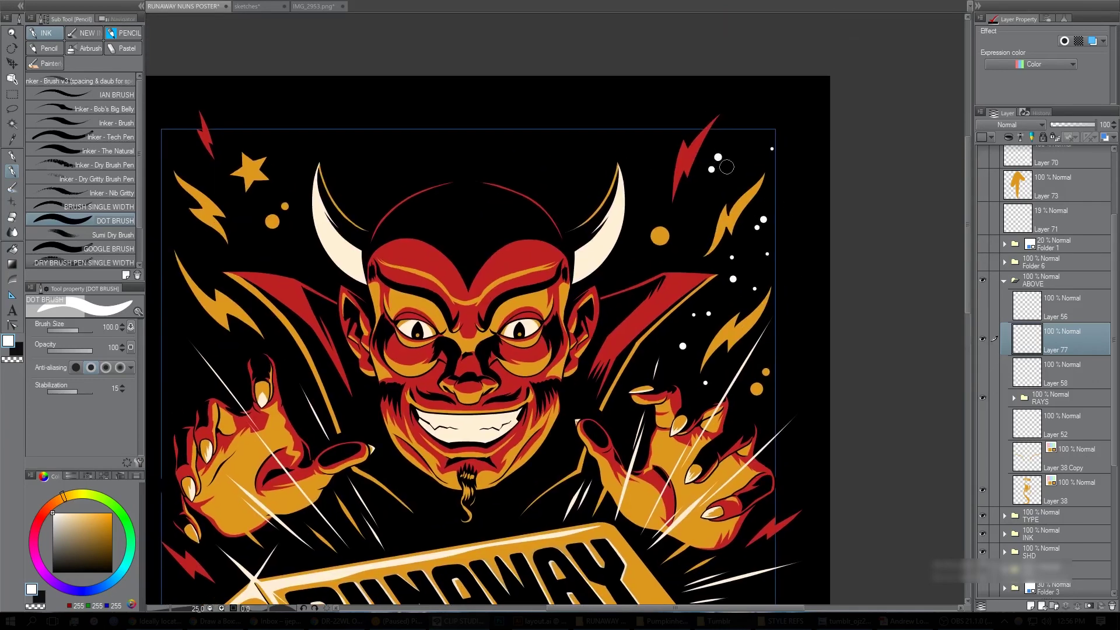
left_click(701, 206)
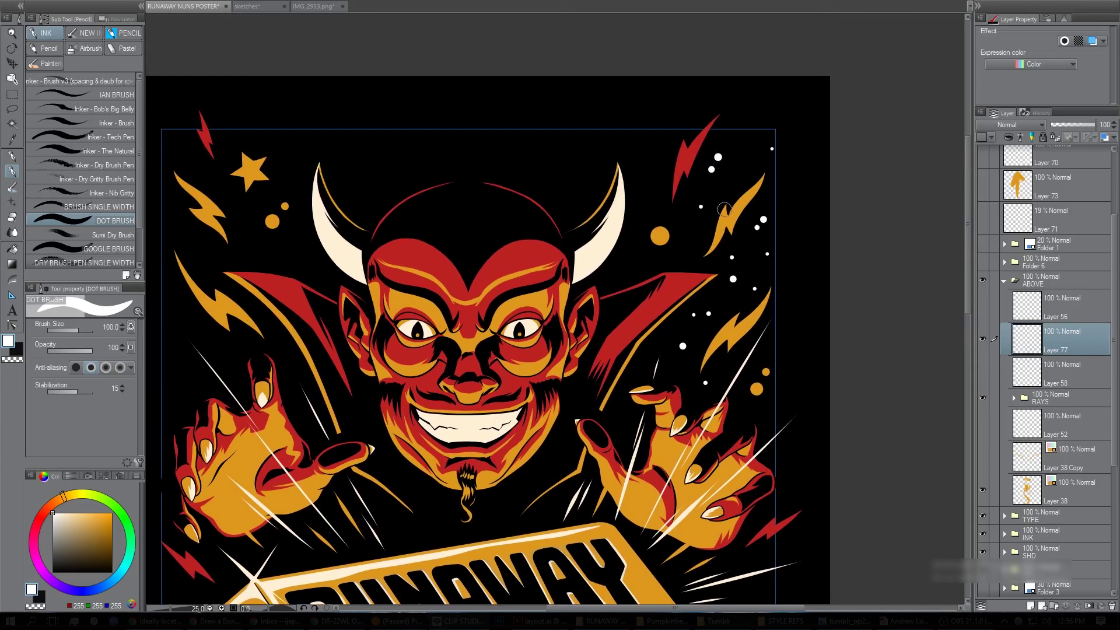
left_click(745, 164)
left_click(686, 254)
Scatter white dots on both sides of the devil's right-hand horn.
left_click(627, 269)
left_click(652, 192)
left_click(646, 138)
left_click(570, 146)
left_click(567, 190)
left_click(587, 181)
left_click(565, 169)
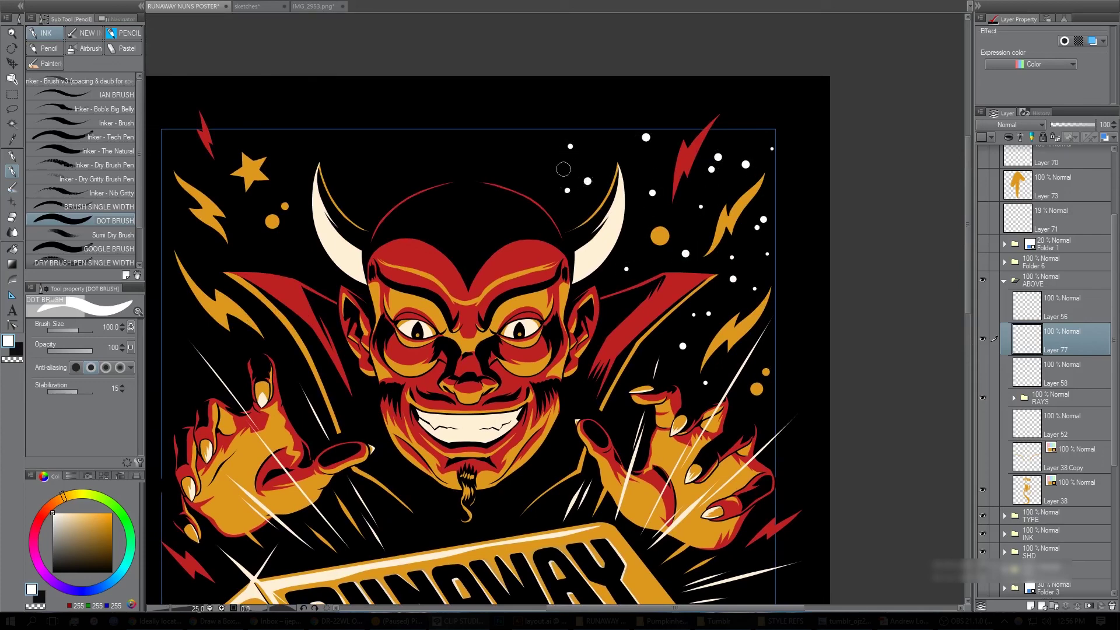
Scatter white dots of varied sizes in the black area above the devil's head.
left_click(490, 141)
left_click(506, 171)
left_click(520, 155)
left_click(381, 180)
left_click(369, 163)
left_click(382, 146)
left_click(398, 173)
left_click(420, 140)
left_click(456, 157)
Scatter white dots around the orange star and the small red bolt in the poster's upper-left area.
left_click_drag(830, 339, 949, 293)
left_click_drag(895, 207, 994, 202)
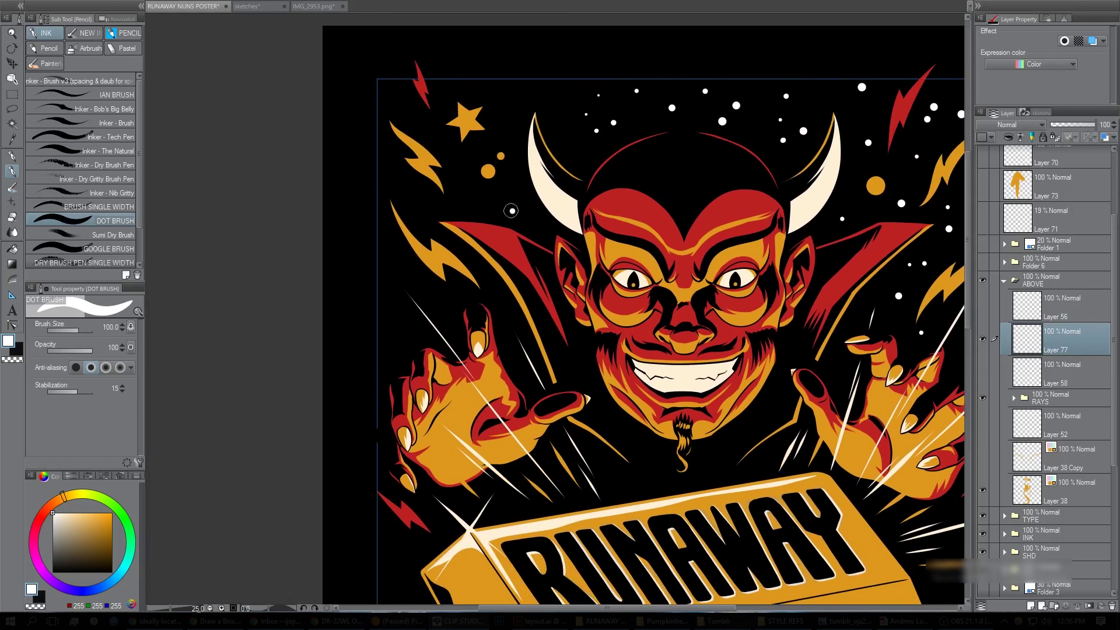
left_click(474, 203)
left_click(463, 165)
left_click(513, 115)
left_click(502, 98)
left_click(538, 86)
left_click(451, 91)
left_click(426, 127)
left_click(400, 110)
left_click(401, 92)
Scatter white dots down the poster's left side, around the orange bolts and above the left-hand fingers.
left_click(401, 175)
left_click(415, 208)
left_click(420, 198)
left_click(423, 293)
left_click(395, 282)
left_click(408, 268)
left_click(388, 245)
left_click(389, 333)
left_click(404, 315)
left_click(445, 310)
left_click(457, 292)
left_click(504, 316)
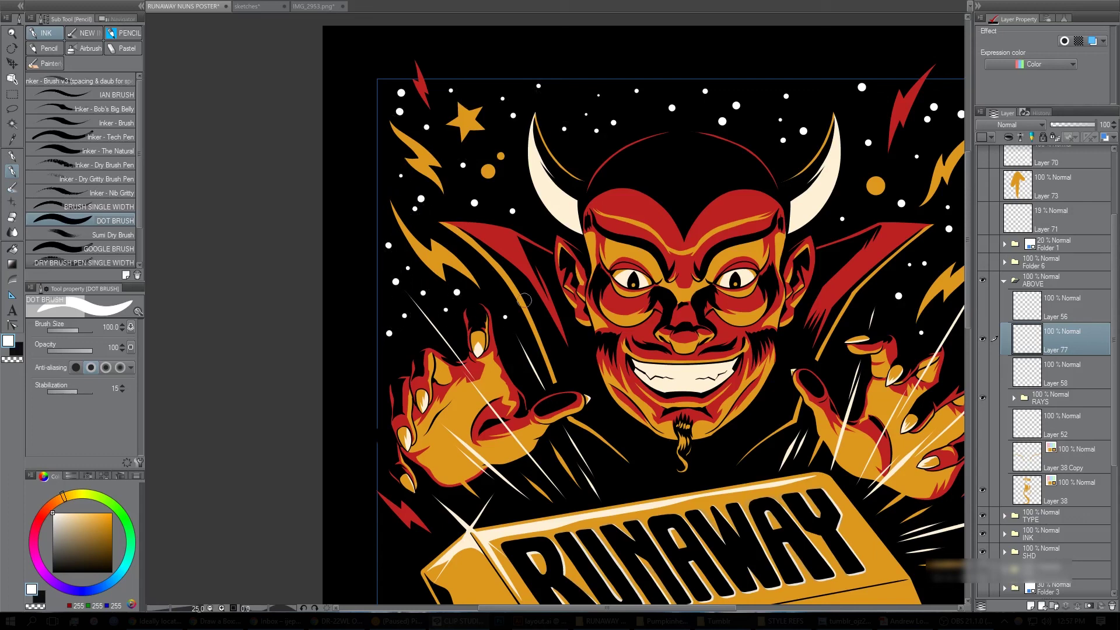
Review the new dots on the whole poster and toggle the RAYS folder to compare.
left_click_drag(823, 379, 808, 343)
key("ctrl+space")
left_click_drag(836, 417, 782, 410)
left_click_drag(869, 445, 797, 330)
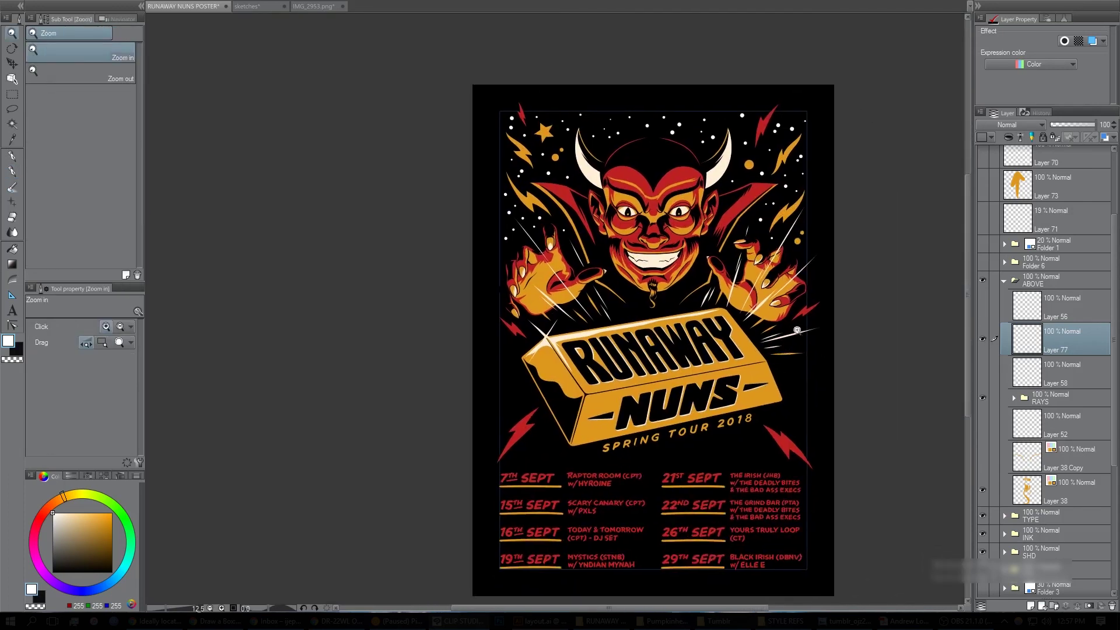
left_click(982, 398)
left_click(983, 398)
Hide the Layer 77 dots, show the finished dots on Layer 58, and briefly toggle Layer 56.
left_click(982, 339)
left_click(983, 372)
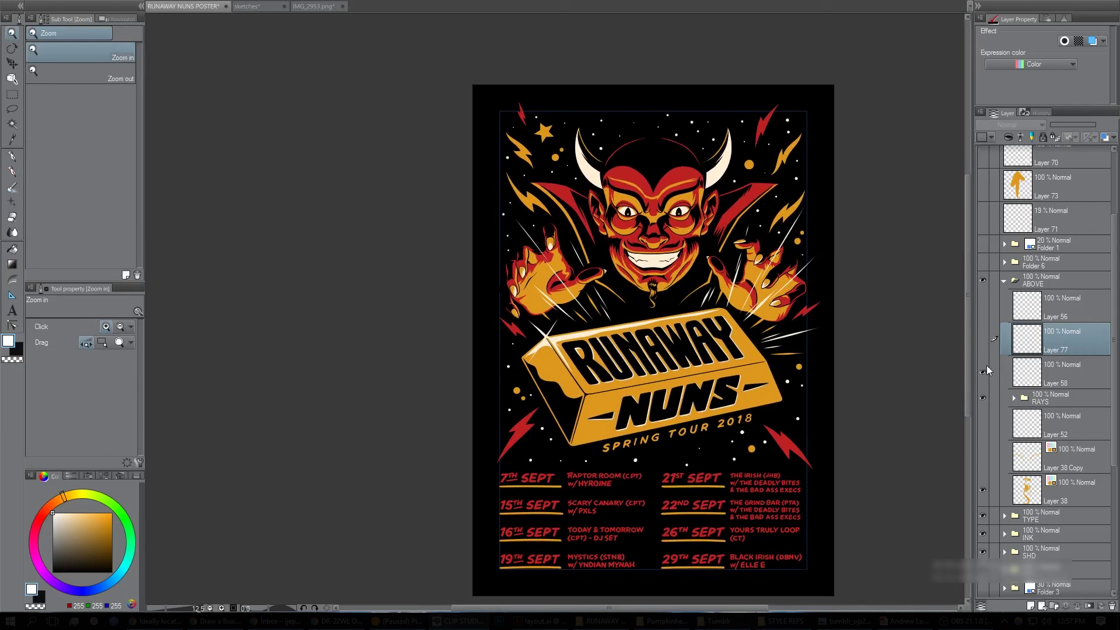
left_click(982, 305)
left_click(983, 305)
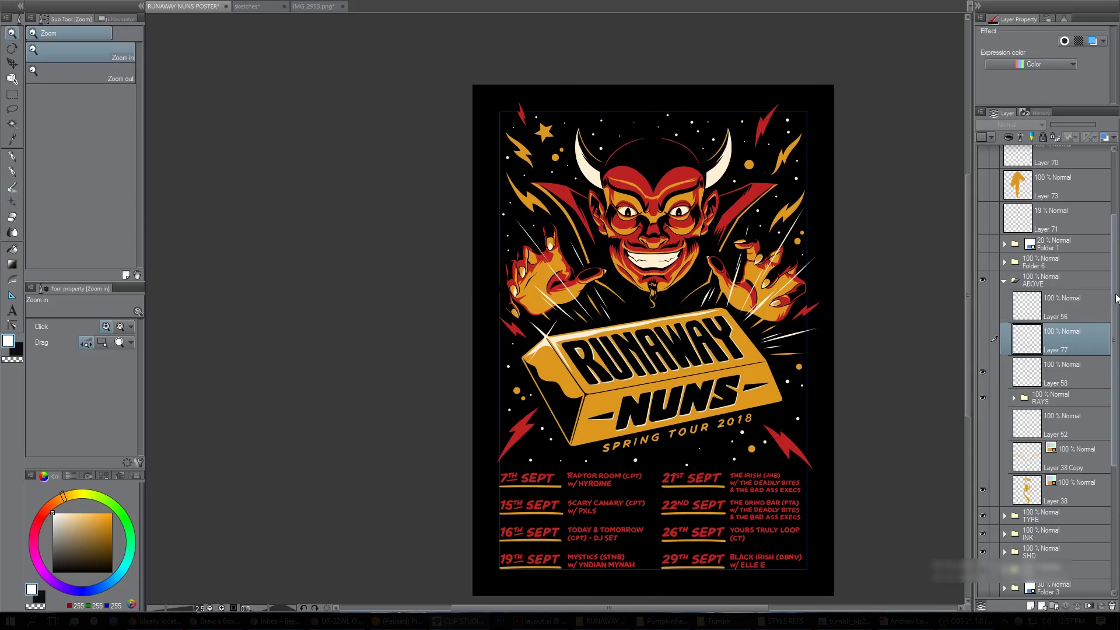
Hide the thin margin guide frame around the artwork and examine the poster without it.
scroll(1116, 298, "down", 4)
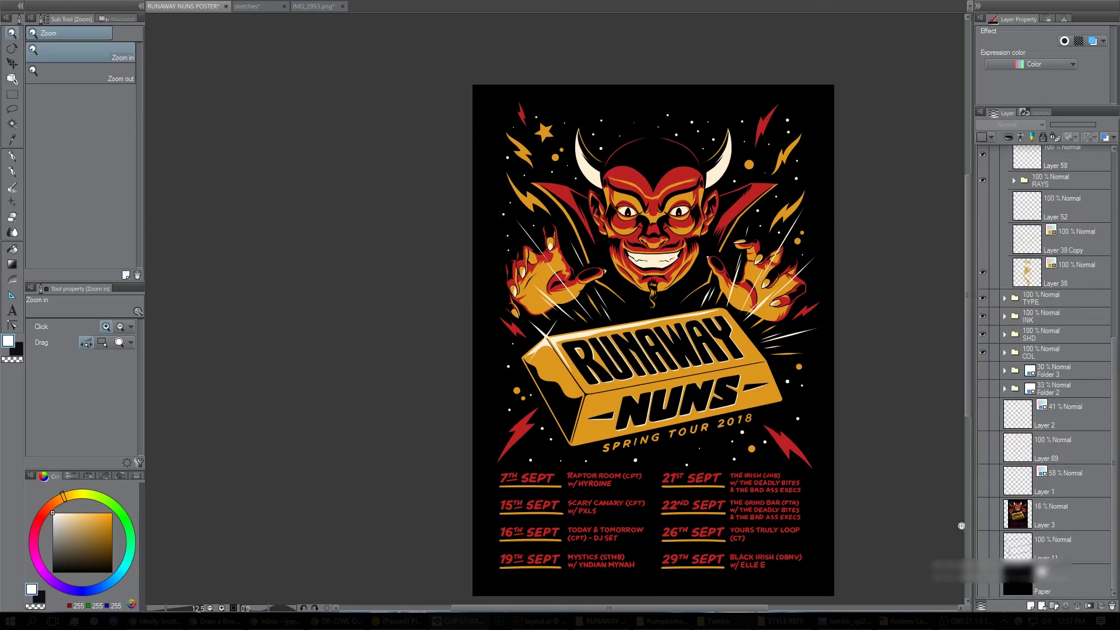
left_click(743, 270)
left_click(841, 422, "alt")
left_click_drag(854, 473, 778, 367)
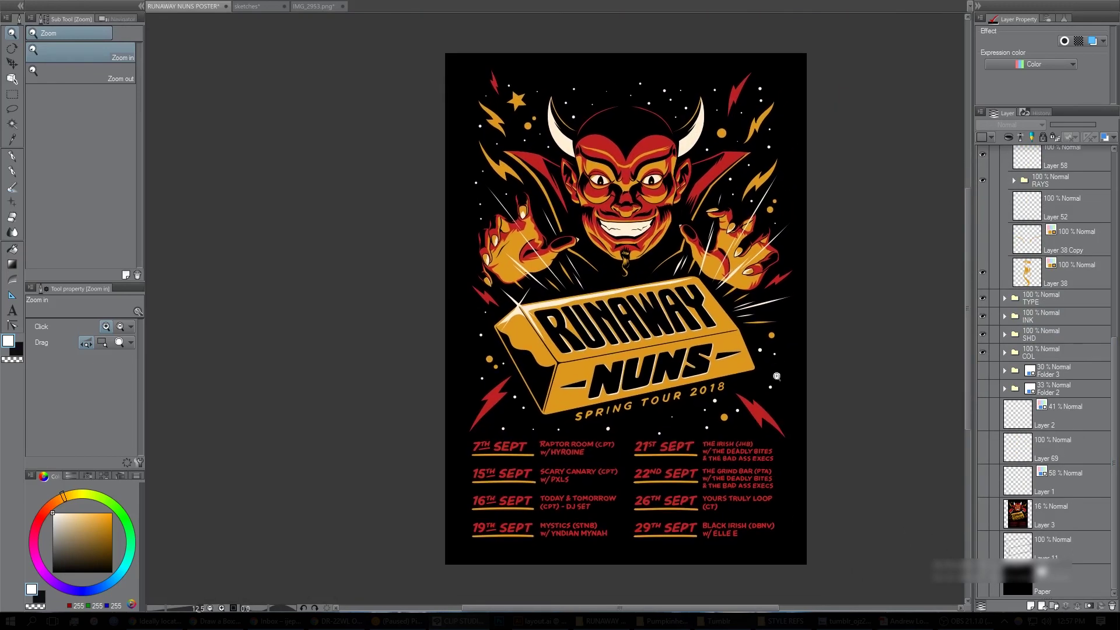
scroll(707, 320, "up", 1)
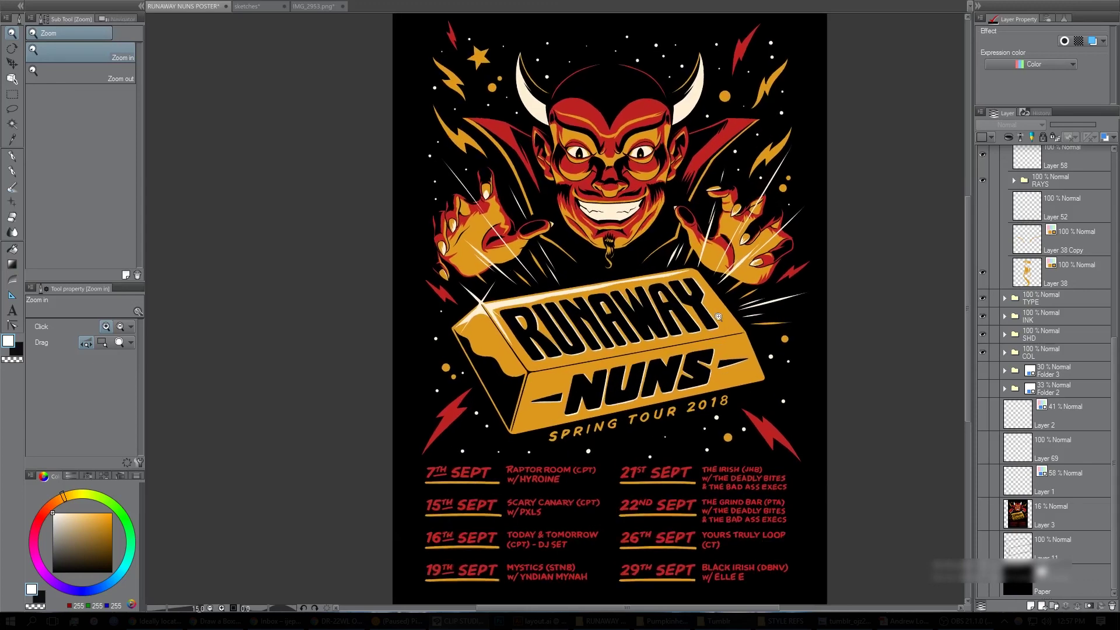
left_click_drag(869, 370, 890, 424)
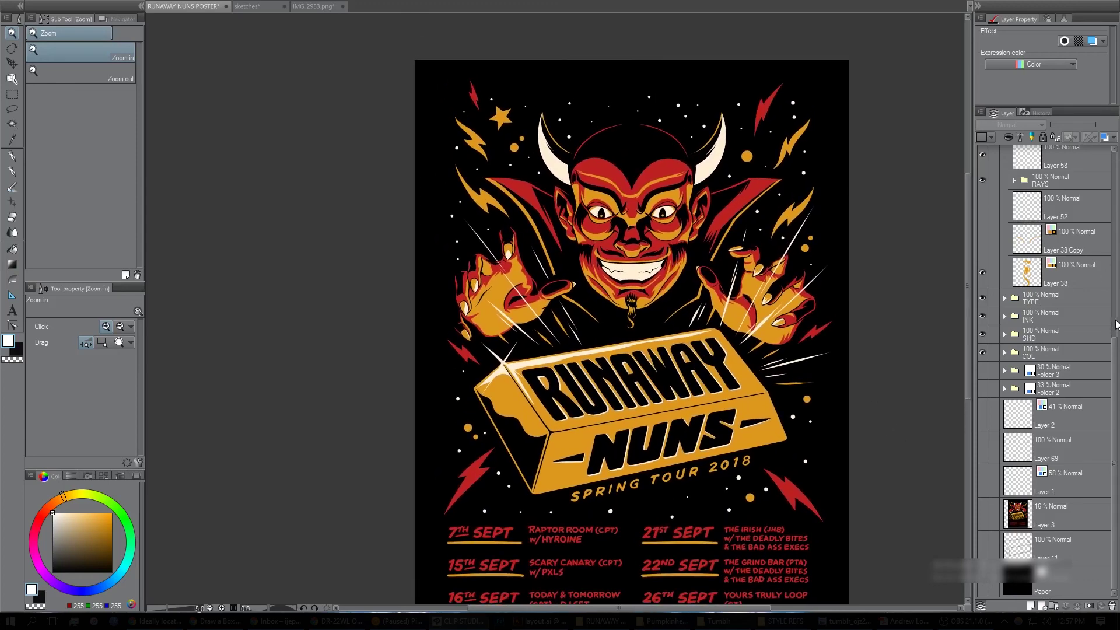
Toggle the extra dots on Layer 56 to compare, leaving them hidden, and review the whole poster.
scroll(1116, 325, "up", 5)
left_click_drag(885, 436, 823, 389)
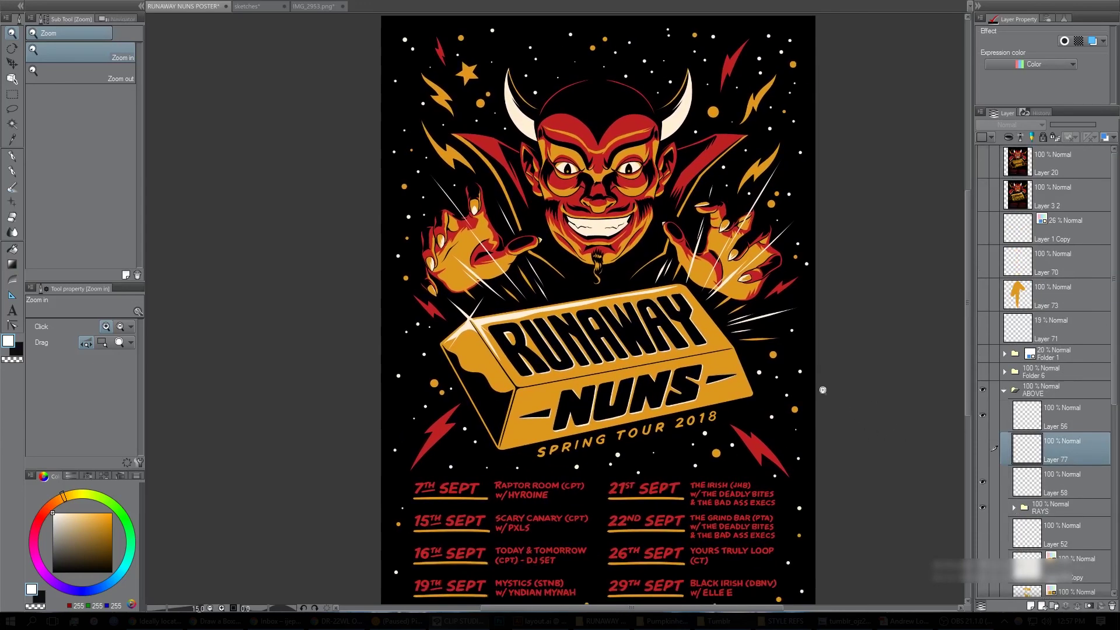
scroll(823, 390, "down", 1)
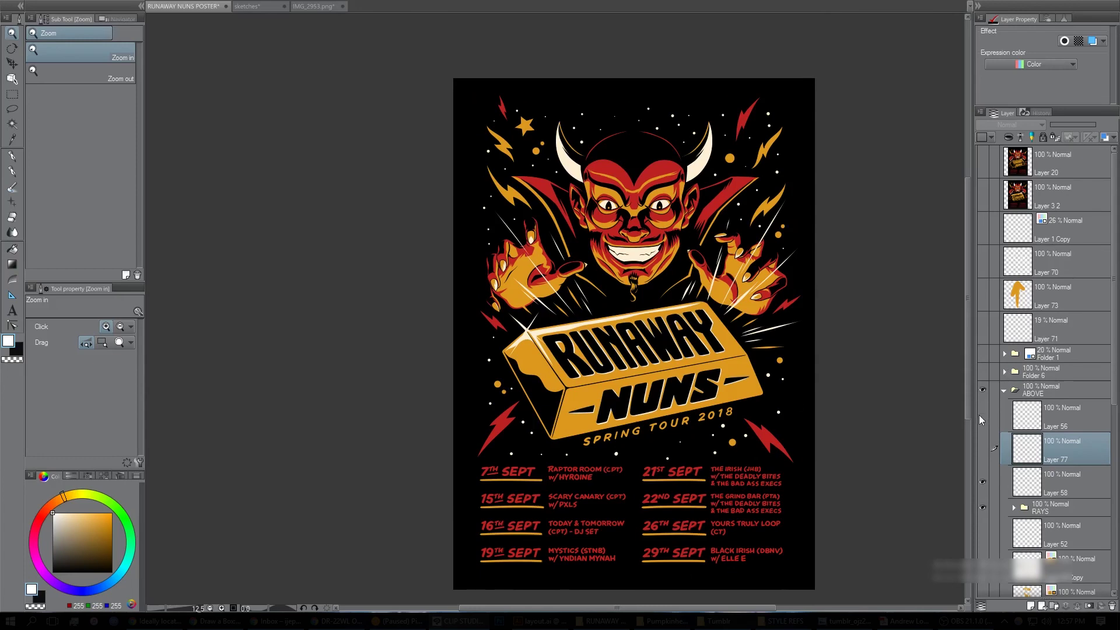
left_click(982, 415)
left_click_drag(863, 346, 846, 318)
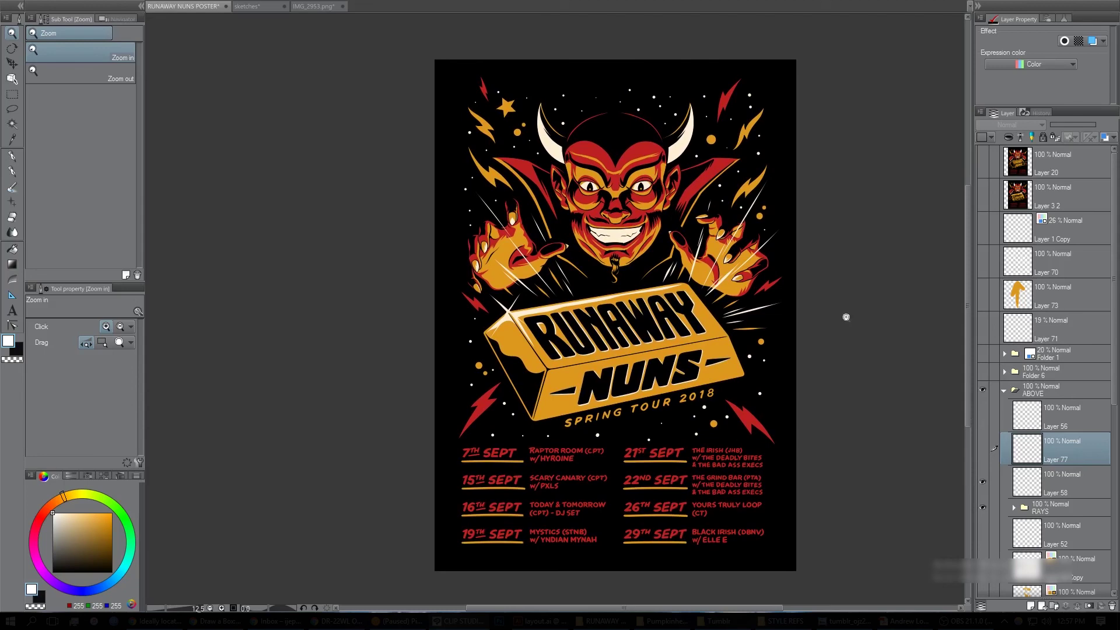
left_click_drag(860, 353, 837, 351)
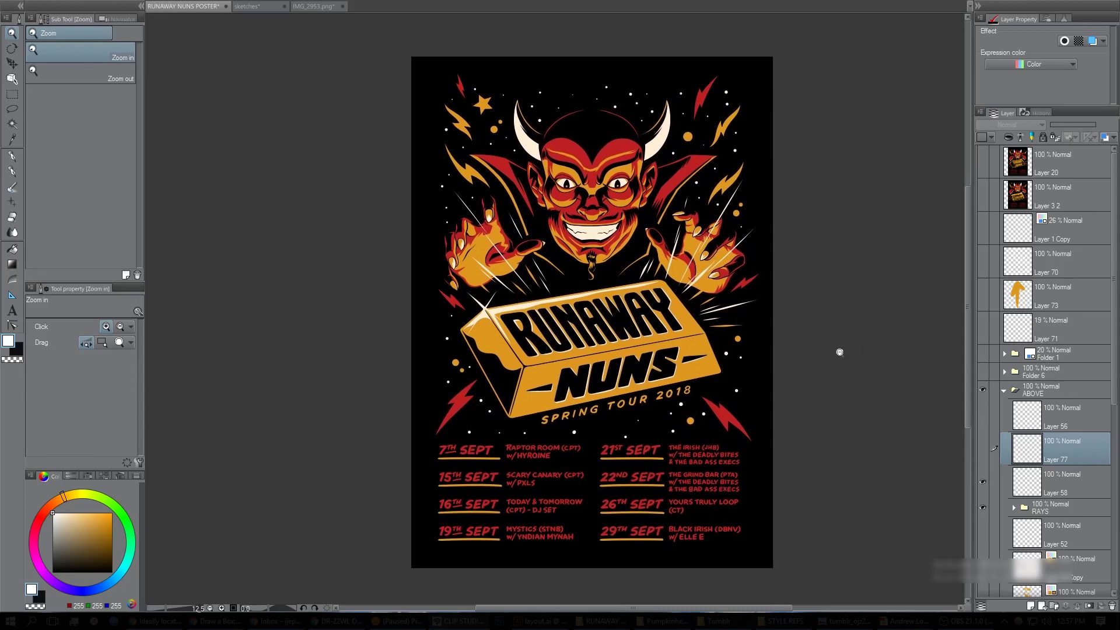
scroll(839, 352, "down", 2)
left_click_drag(864, 392, 843, 373)
scroll(820, 307, "up", 5)
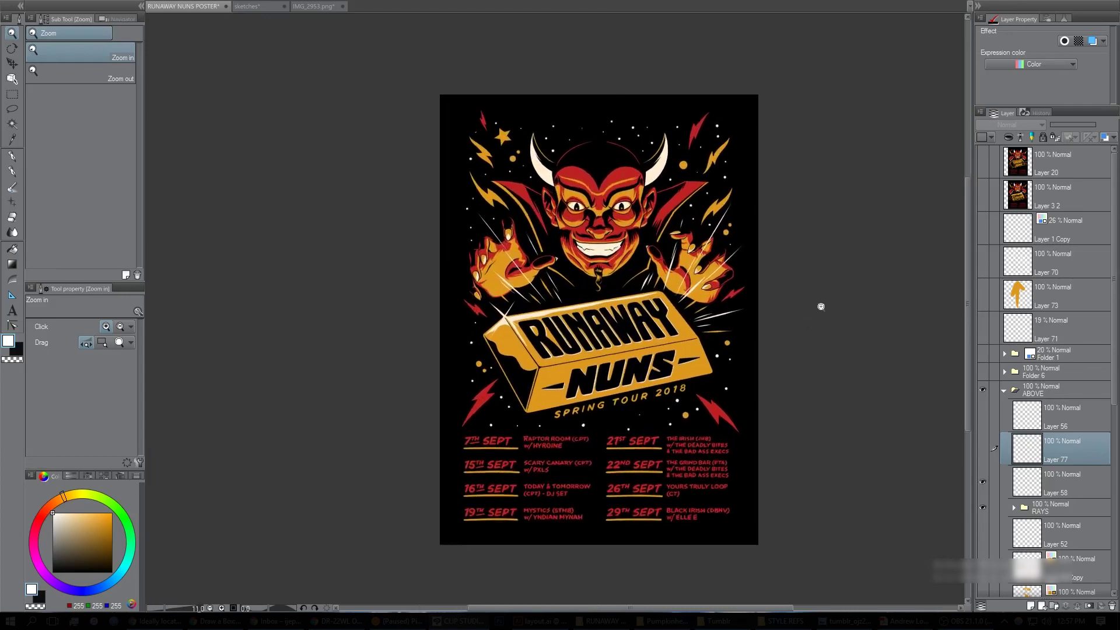